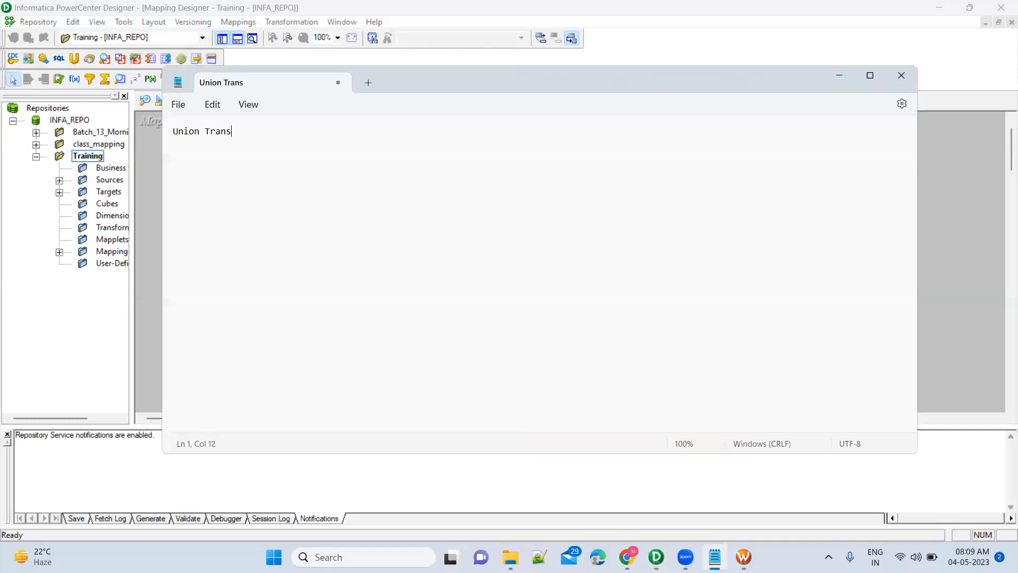
Complete the heading "Union Transformation:" and add below it "Combining the data from multiple sets which are having the same structure"
text(:)
key(Return)
text(Combining the dat)
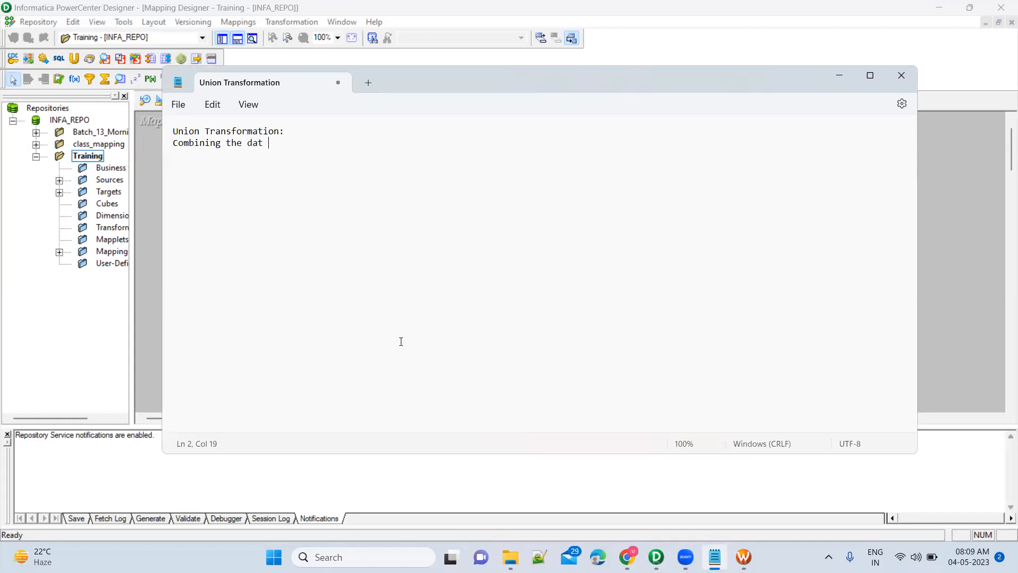
key(Num_Lock)
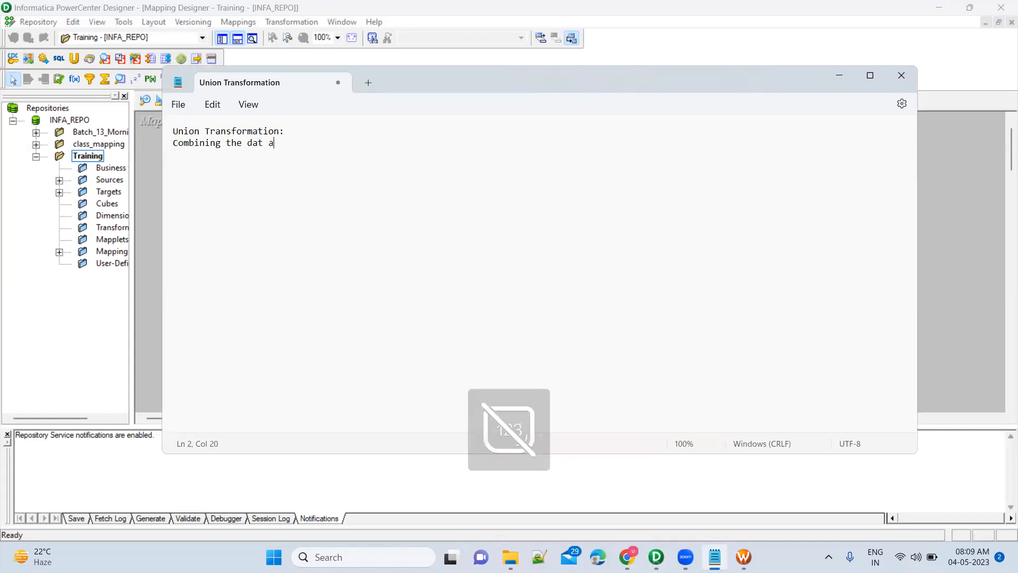
text(a from multiple)
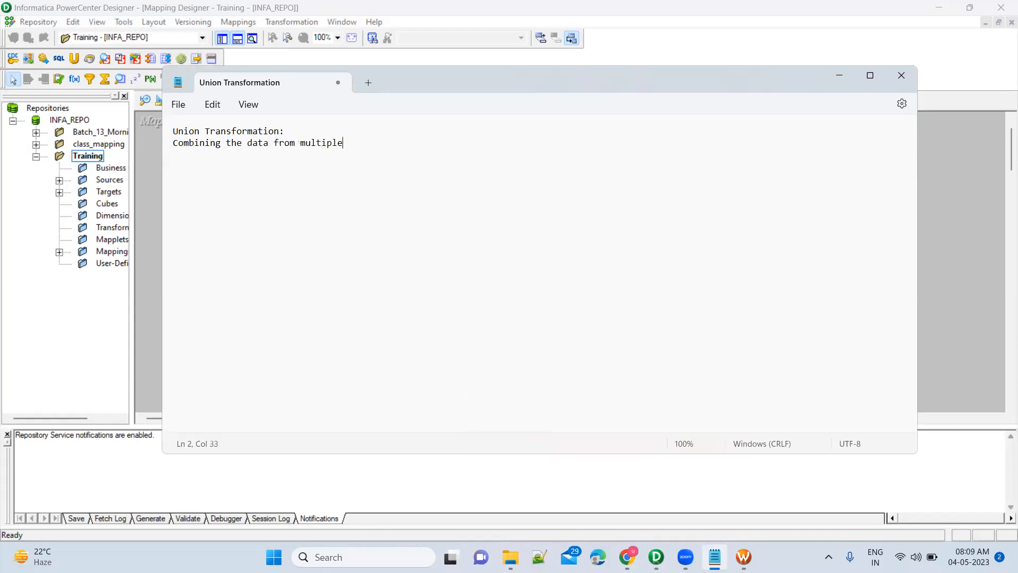
text( sets which are having the same)
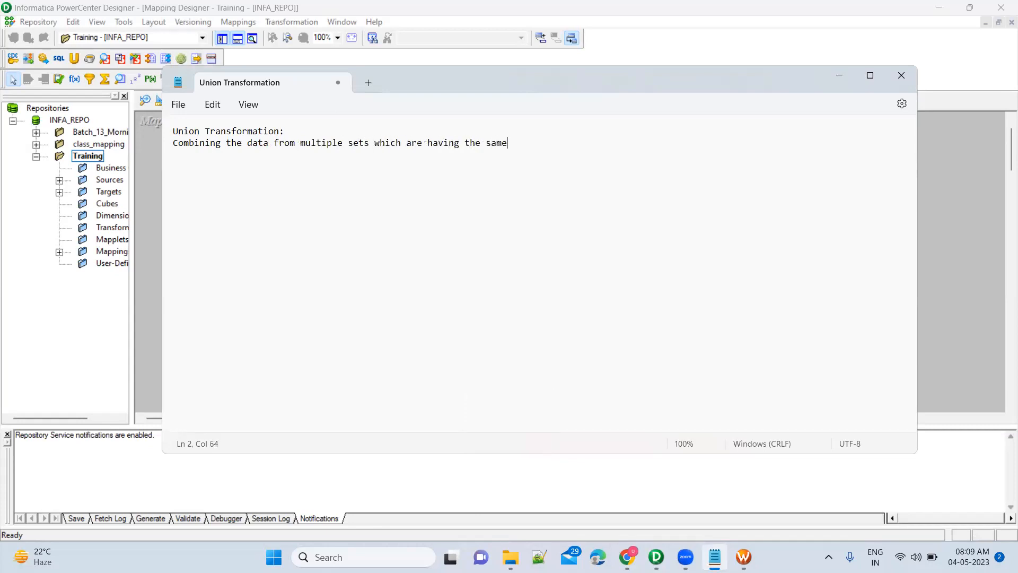
text( structure)
Add the spaced labels "Set1:", "Set2:" and "Set3:" below the definition in the note
key(Return)
key(Return)
key(Return)
text(Set1:)
key(Return)
key(Return)
text(Set2Set3)
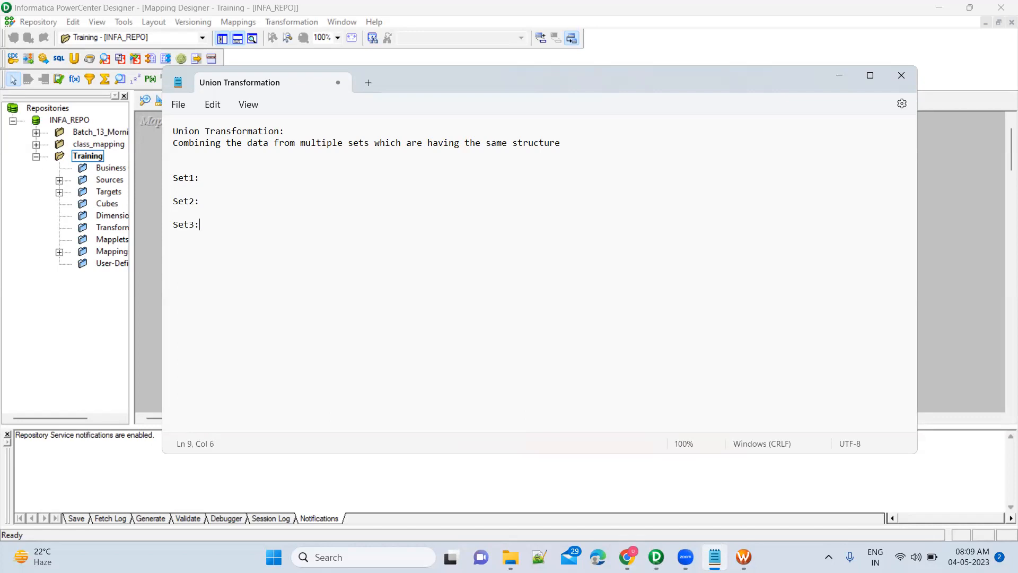
Fill in sample rows for the sets: A B C, D E F, and G H I
text(A    B    C)
key(Down)
key(Return)
text(D    E    F)
key(Return)
key(Return)
key(BackSpace)
text(G    H    I)
click(190, 223)
key(Delete)
Switch to File Explorer and view the Training folder inside SrcFiles
click(152, 310)
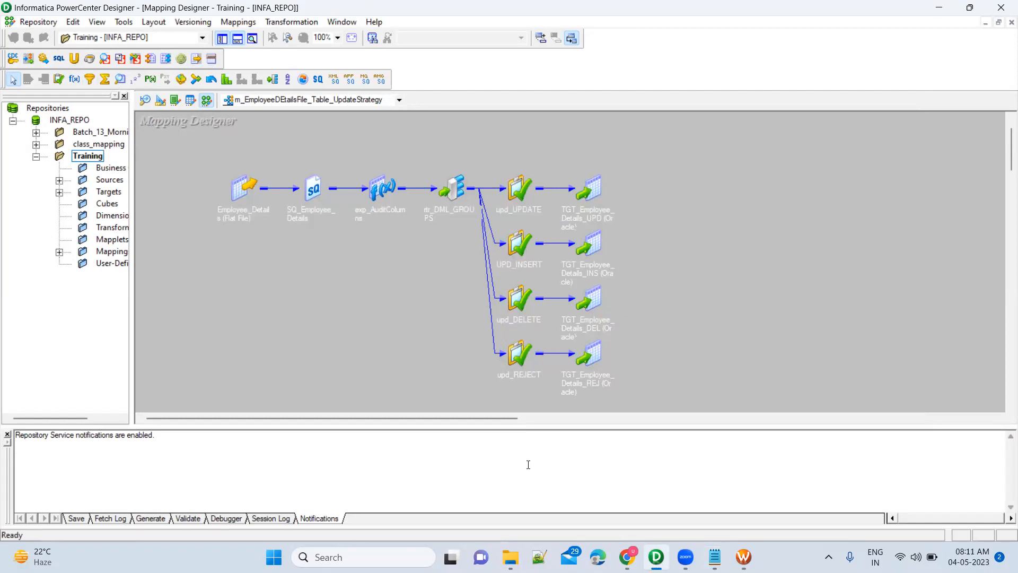
click(510, 557)
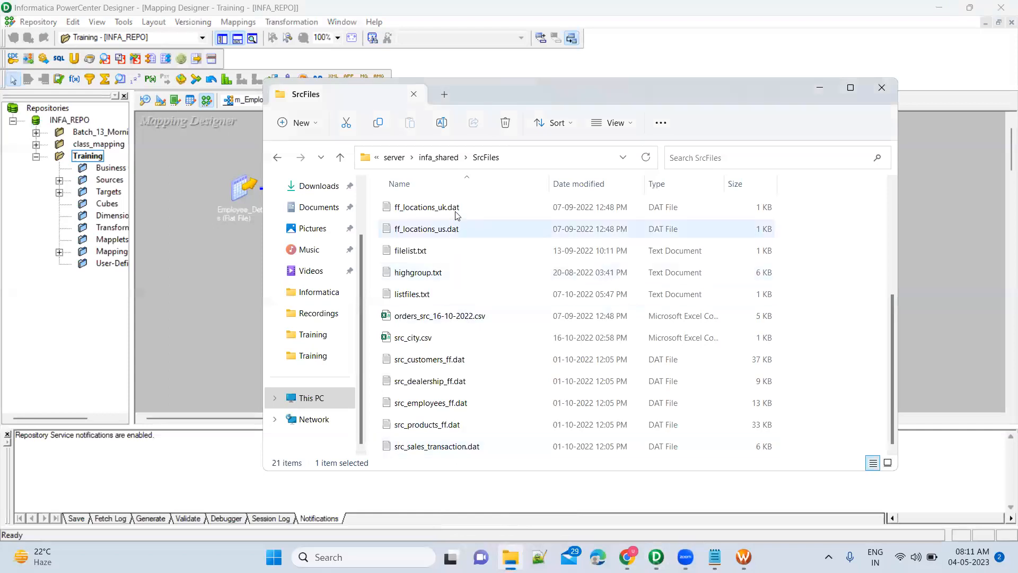
scroll(440, 226, up, 3)
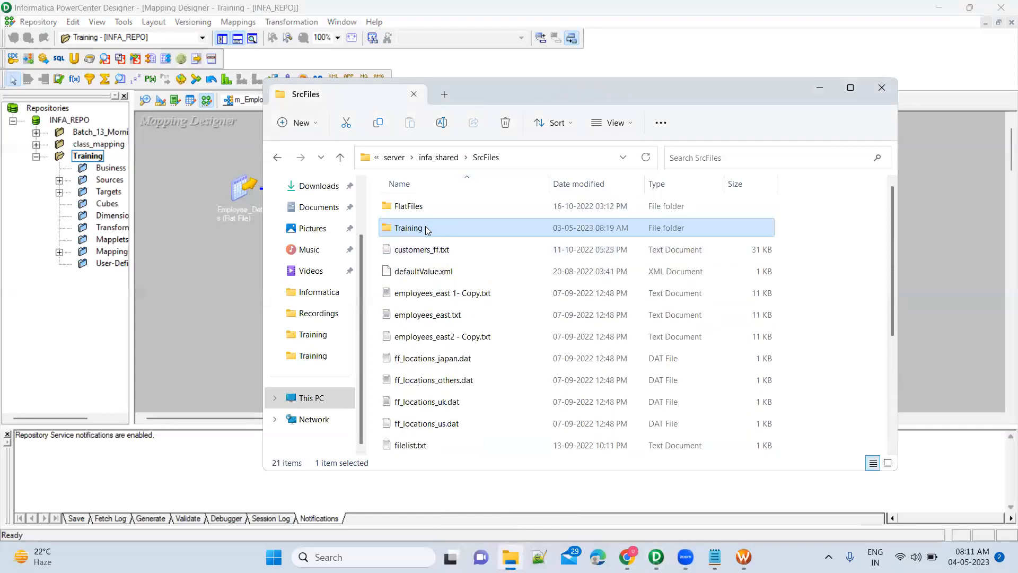
double_click(425, 227)
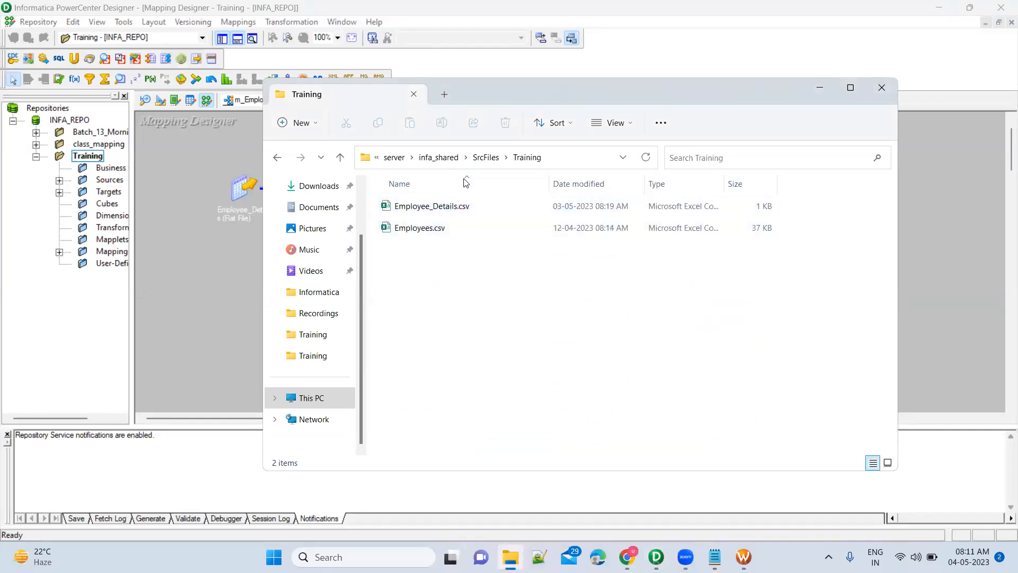
Open the Training folder inside infa_shared\TgtFiles
click(439, 157)
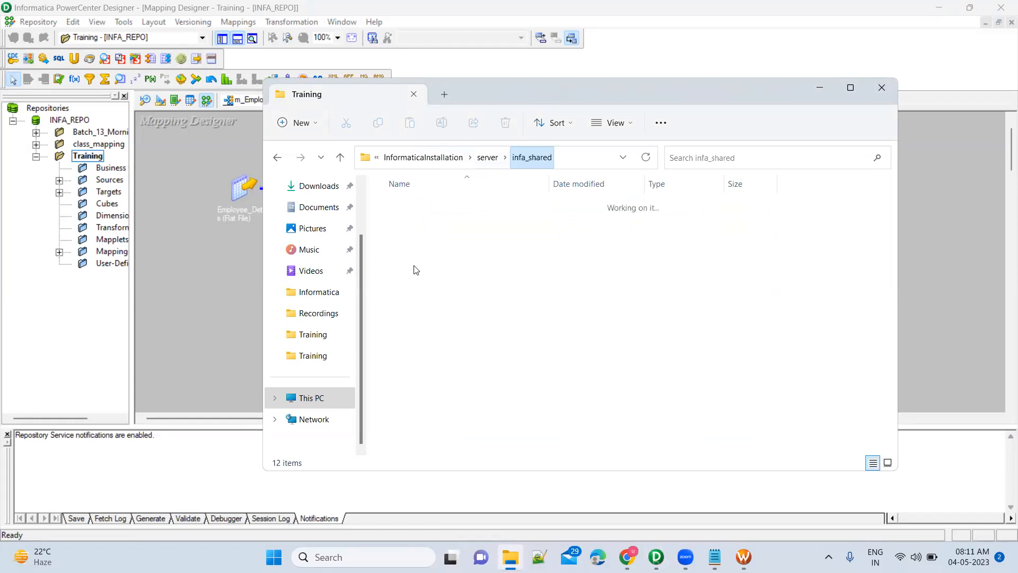
double_click(409, 424)
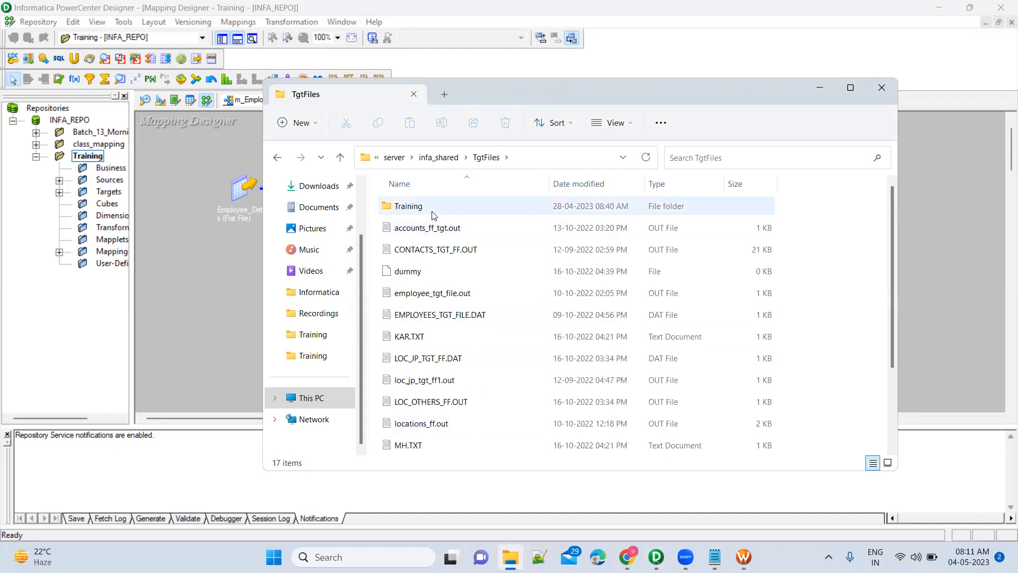
double_click(422, 205)
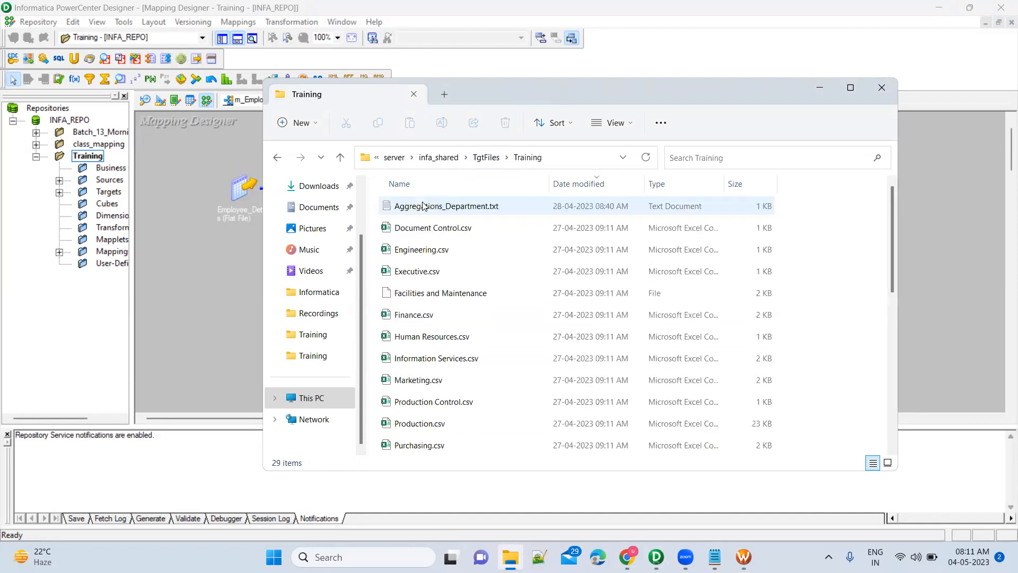
Inspect Human Resources.csv in Excel with the DEPARTMENTNAME column fitted to its contents, and close it without saving
click(430, 342)
scroll(429, 345, down, 1)
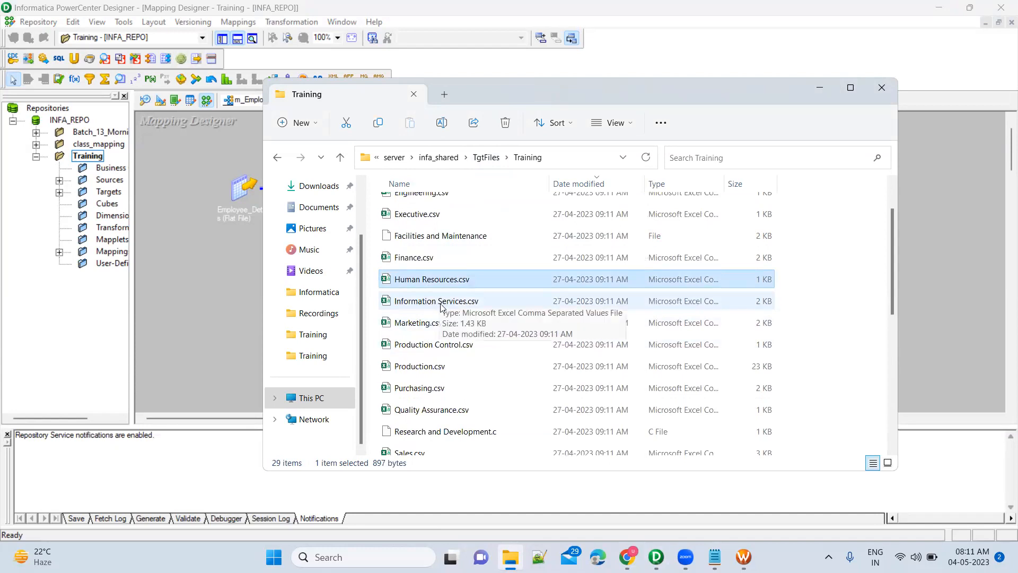
click(426, 333)
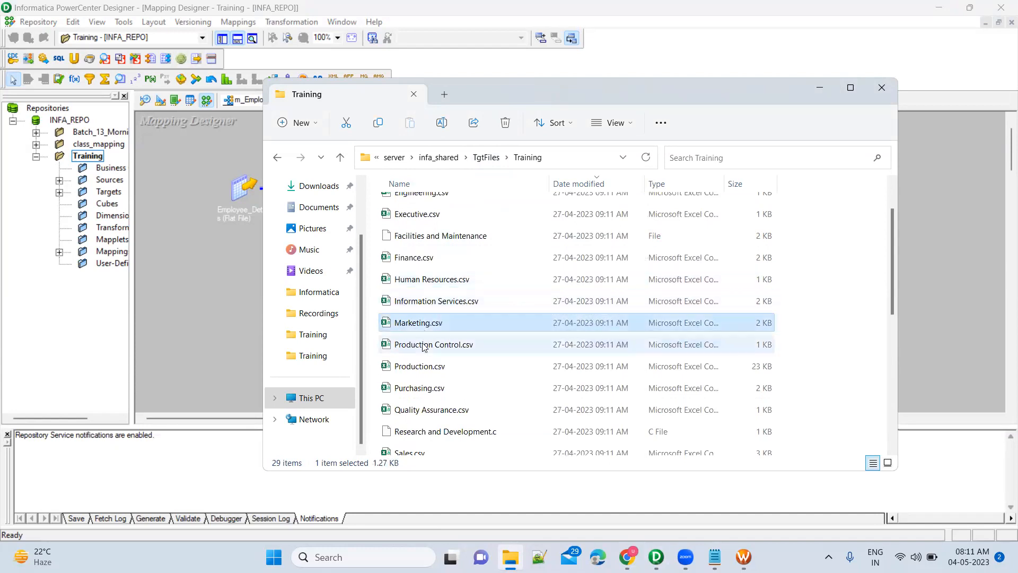
click(424, 347)
click(421, 366)
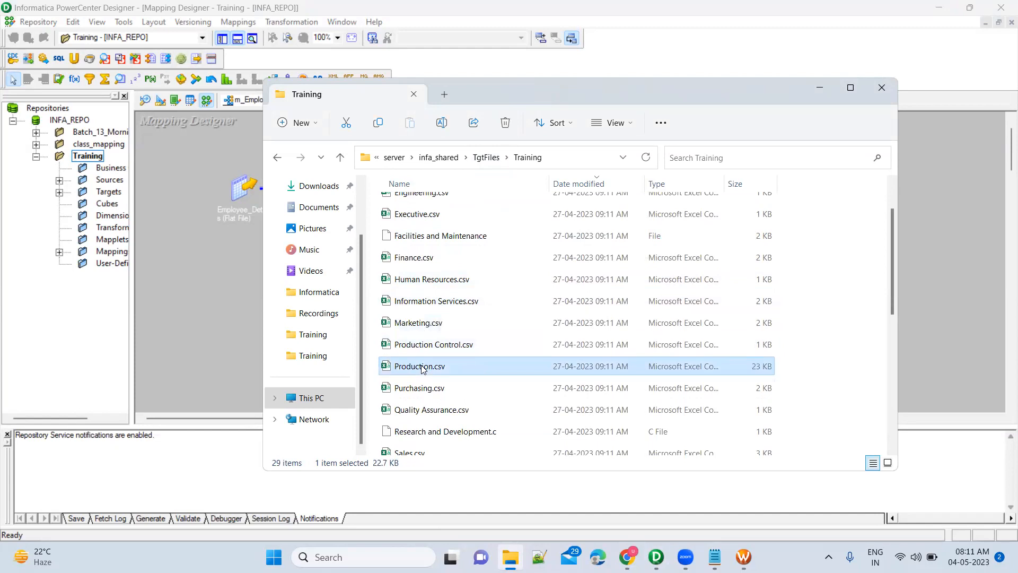
shift+click(418, 285)
double_click(418, 285)
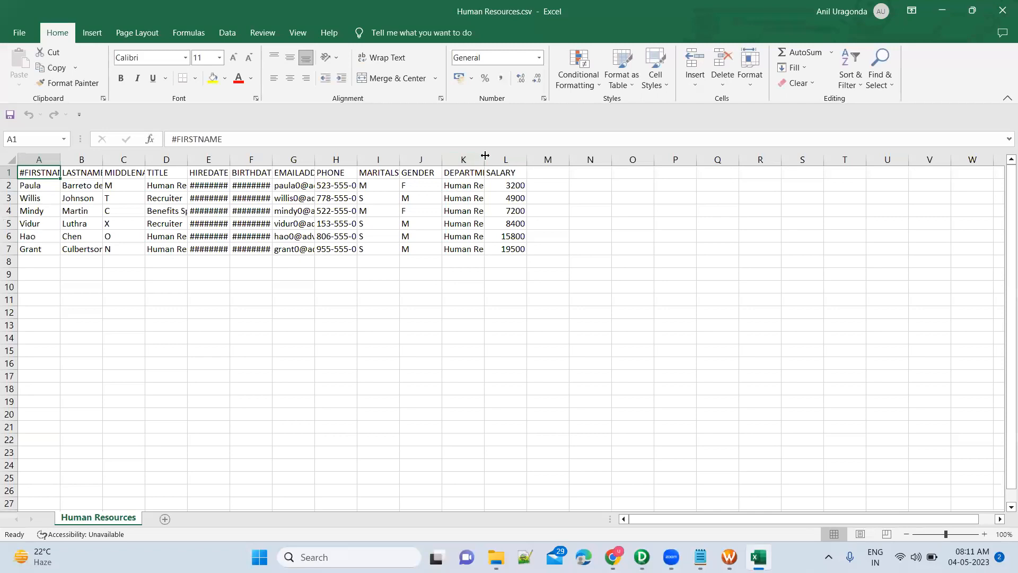
double_click(485, 158)
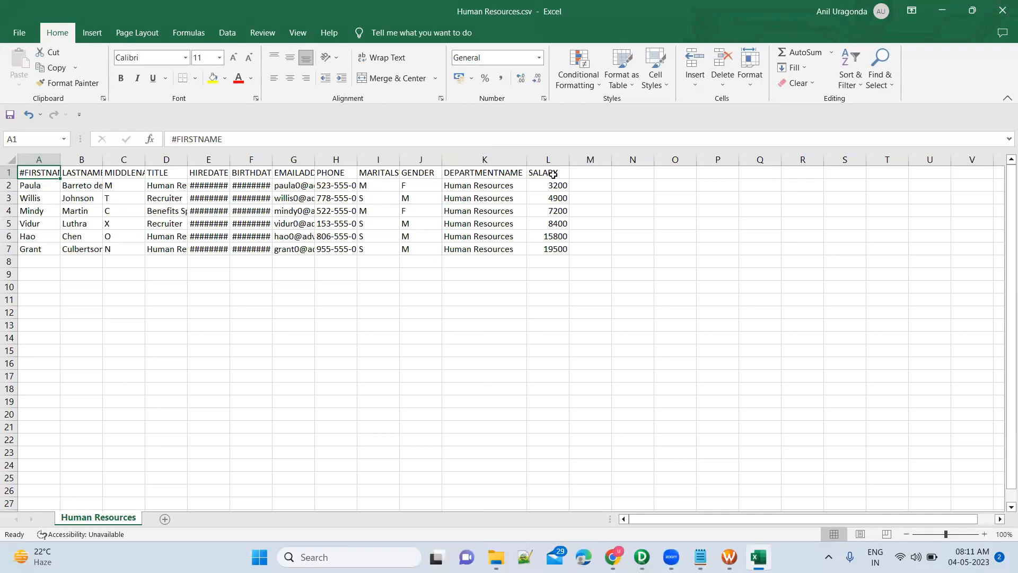
click(1002, 12)
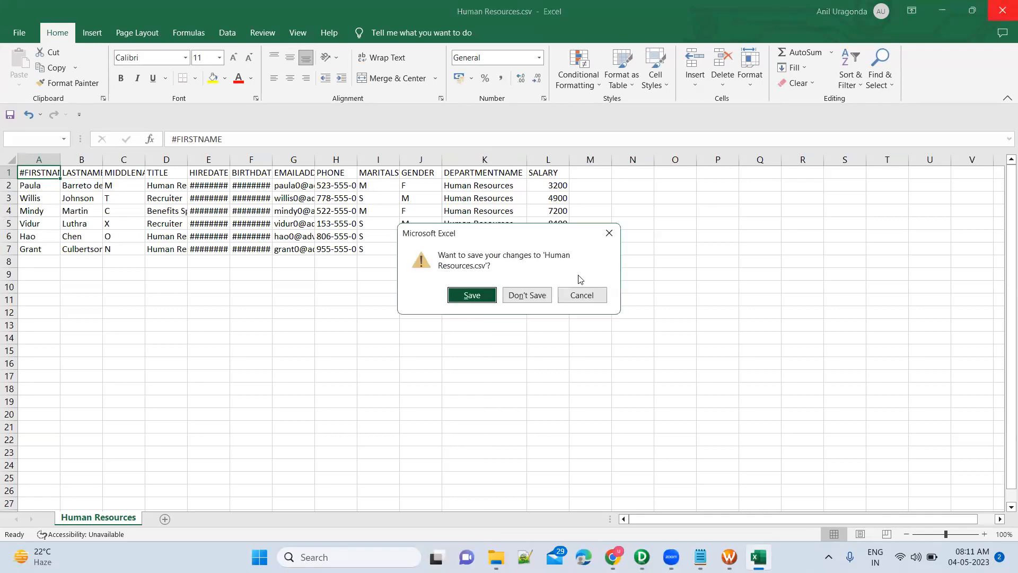
click(539, 301)
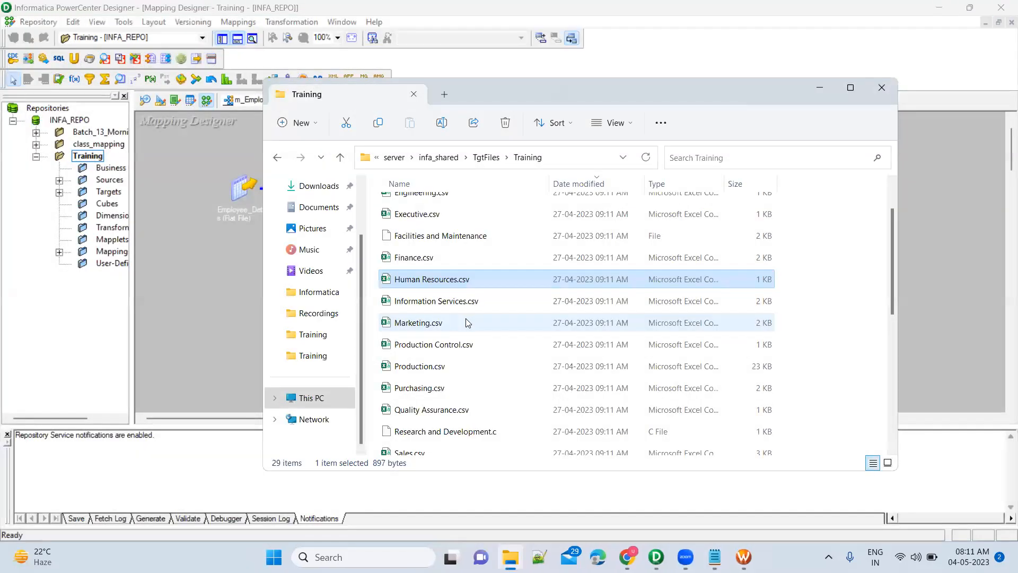
Remove the leading # from the FIRSTNAME header in Human Resources.csv, and save and close the file
shift+click(467, 321)
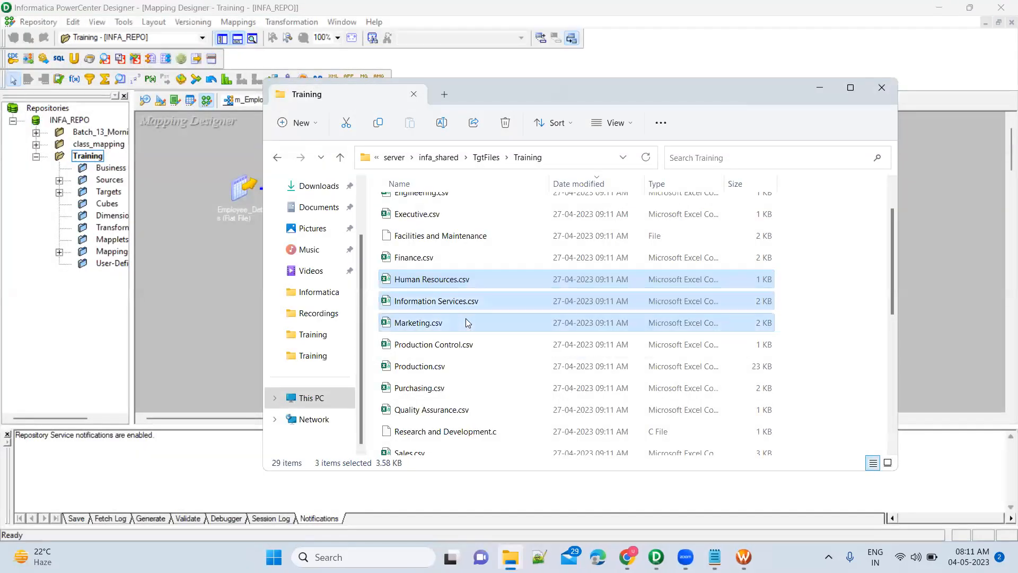
shift+click(438, 345)
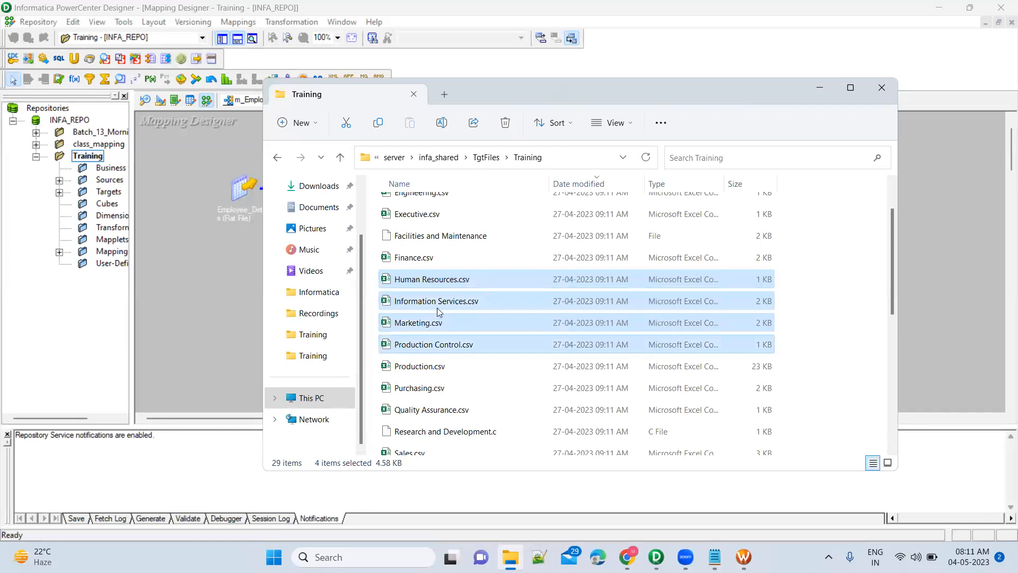
double_click(443, 280)
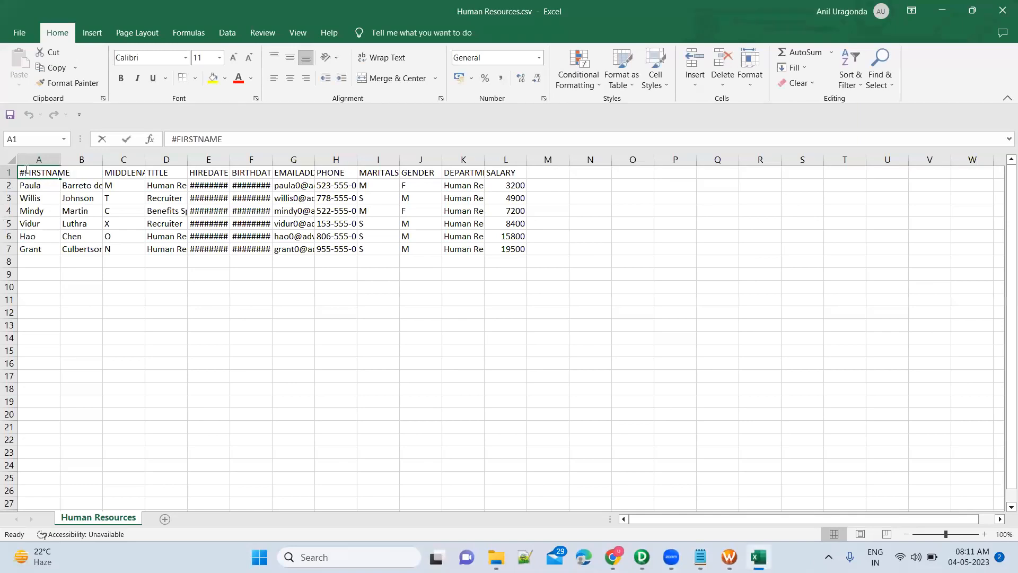
double_click(26, 169)
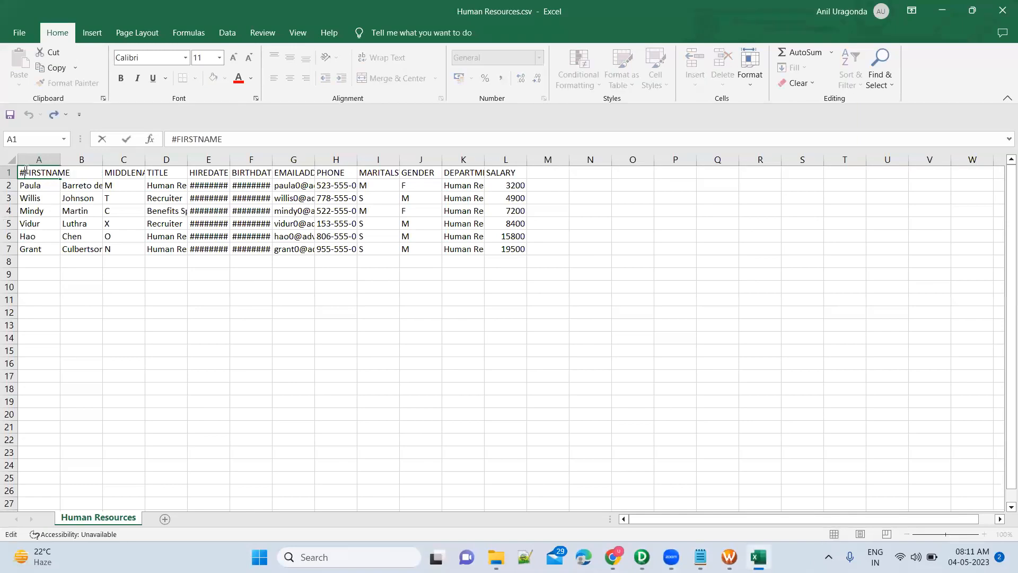
key(BackSpace)
key(Return)
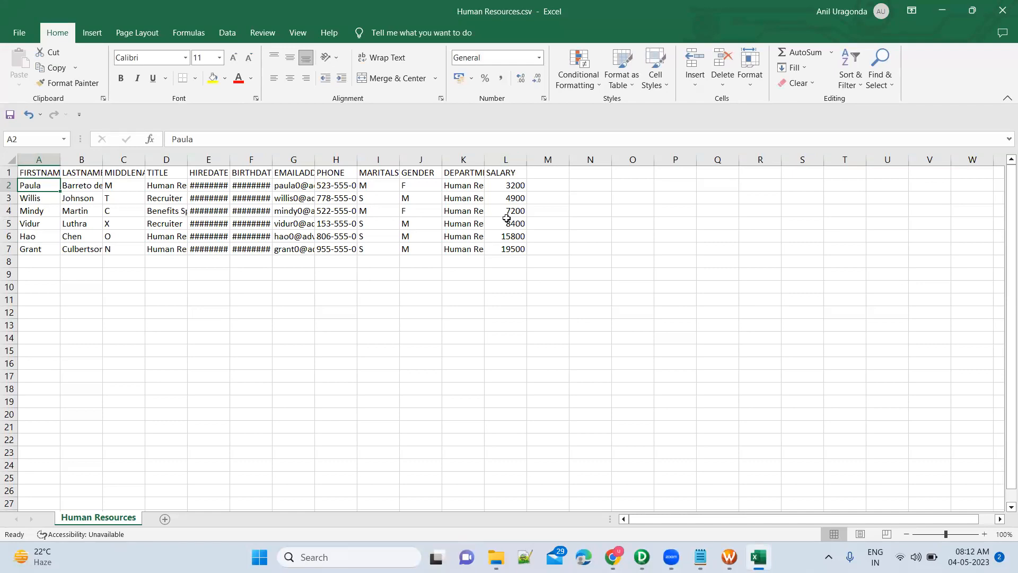
click(1002, 12)
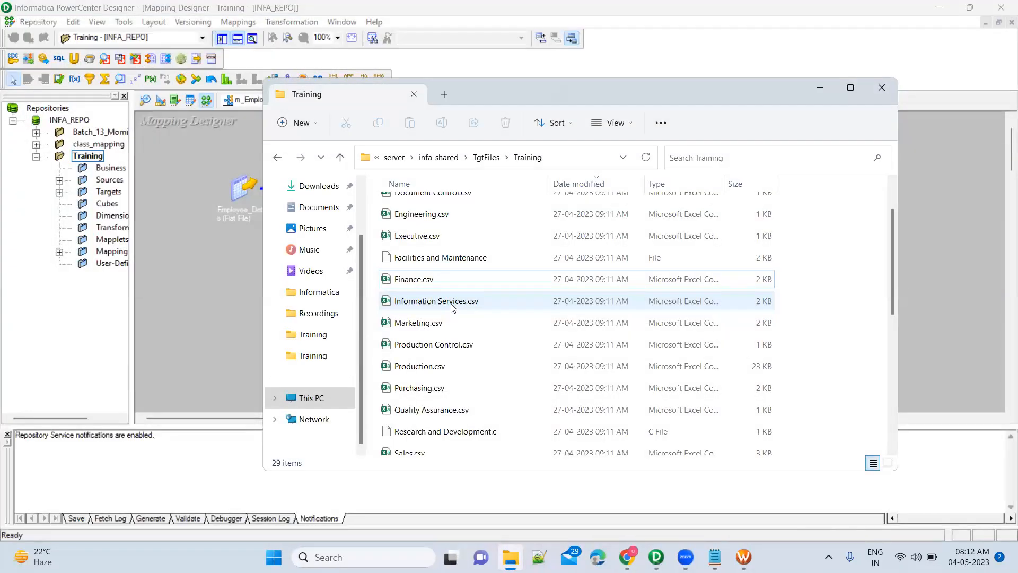
Remove the leading # from the FIRSTNAME header in Information Services.csv, and save and close the file
double_click(452, 301)
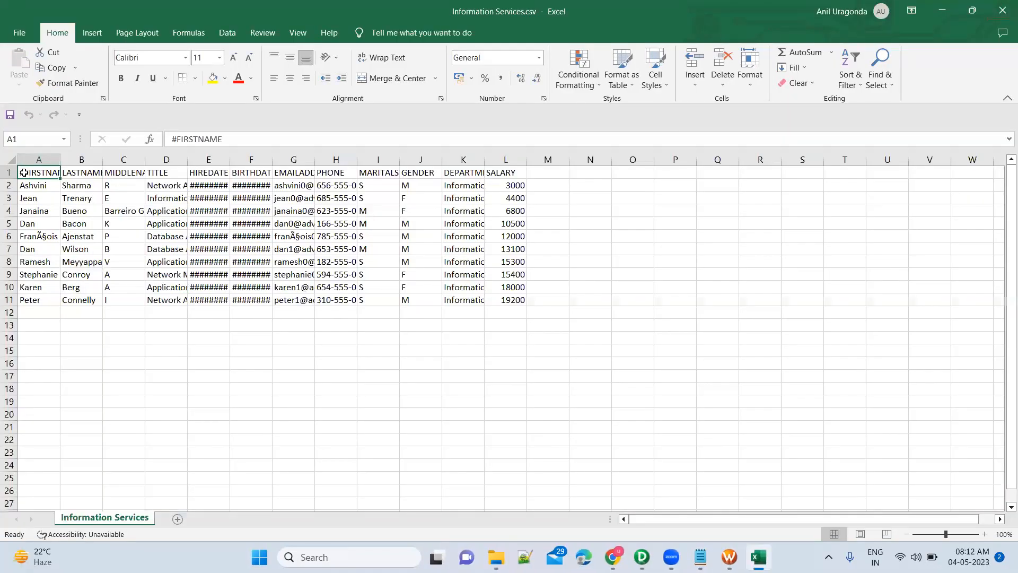
double_click(24, 173)
key(BackSpace)
key(Return)
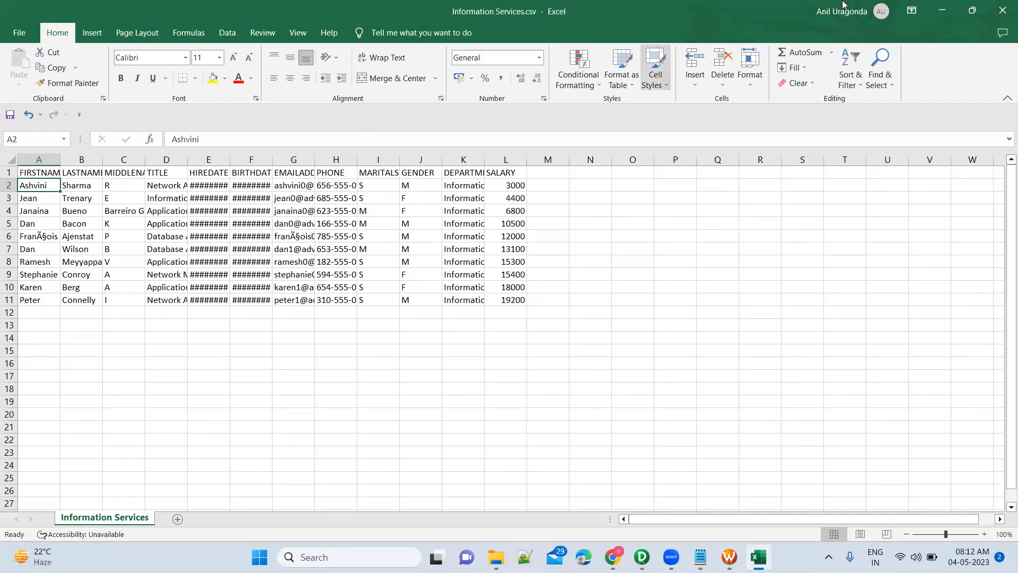
click(1002, 16)
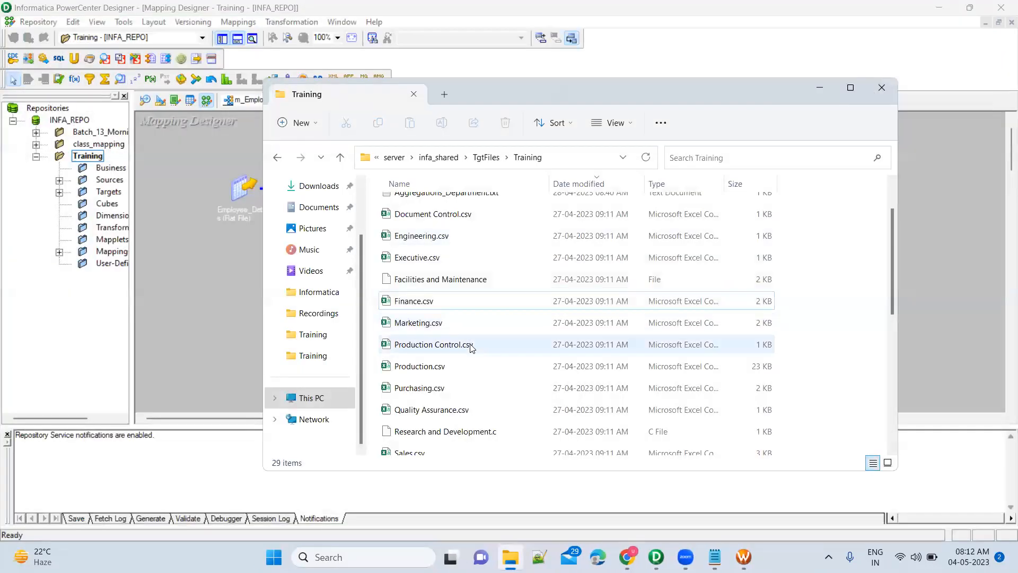
Remove the leading # from the FIRSTNAME header in Marketing.csv, and save and close the file
double_click(470, 344)
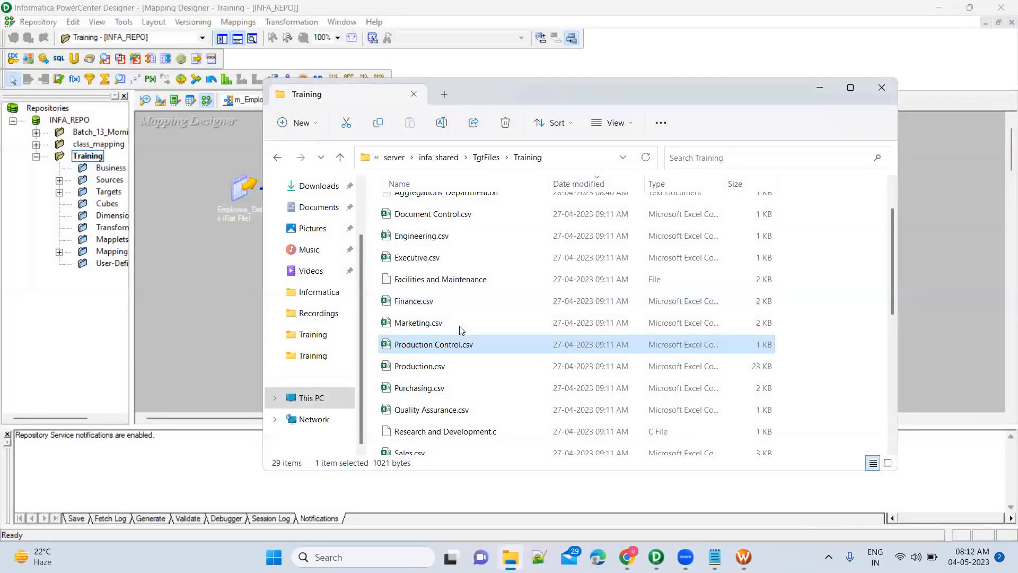
double_click(459, 325)
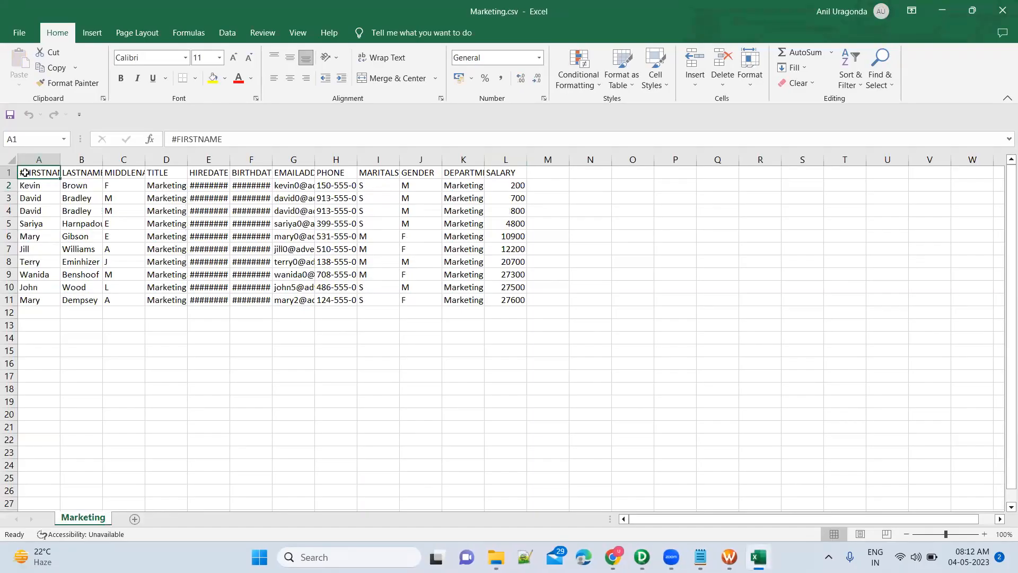
double_click(25, 173)
key(BackSpace)
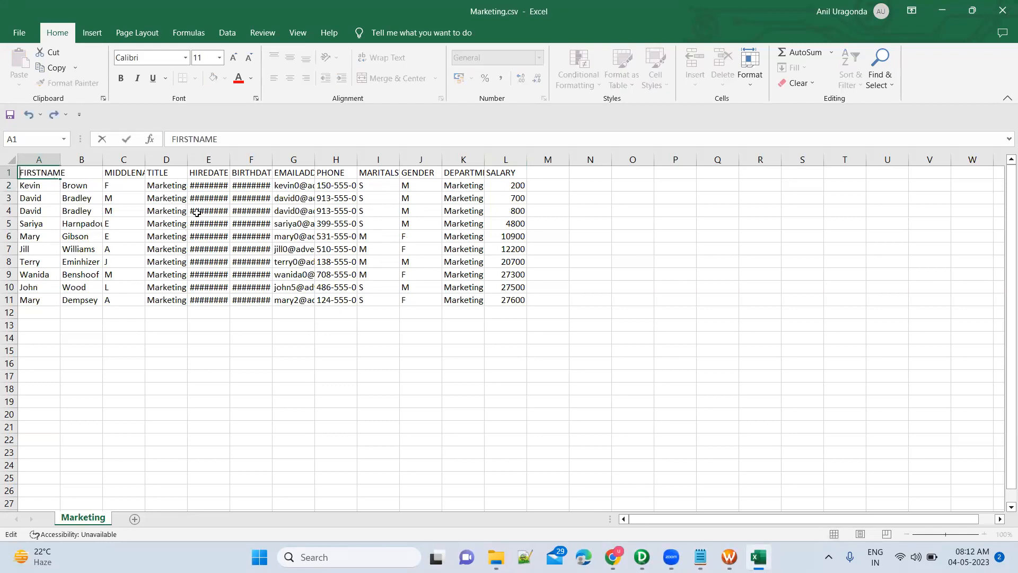
key(Return)
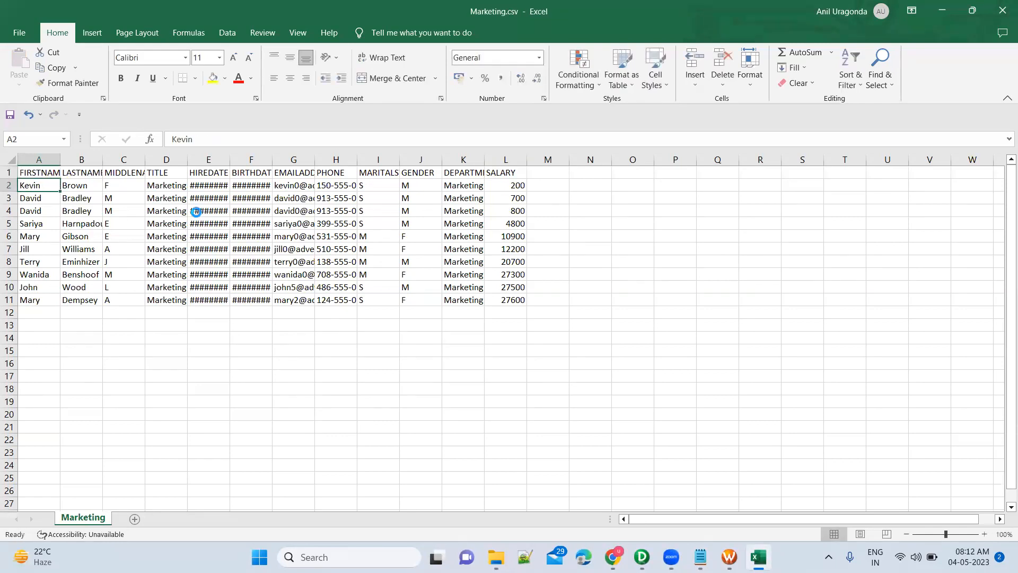
click(1001, 12)
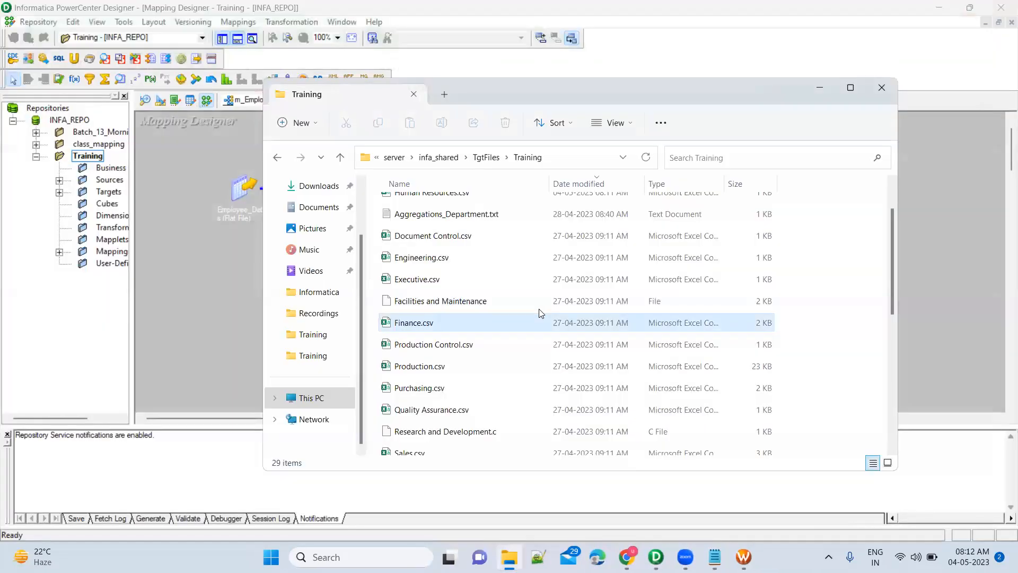
Copy Marketing.csv, Information Services.csv and Human Resources.csv from the TgtFiles Training folder into infa_shared's SrcFiles folder
click(419, 207)
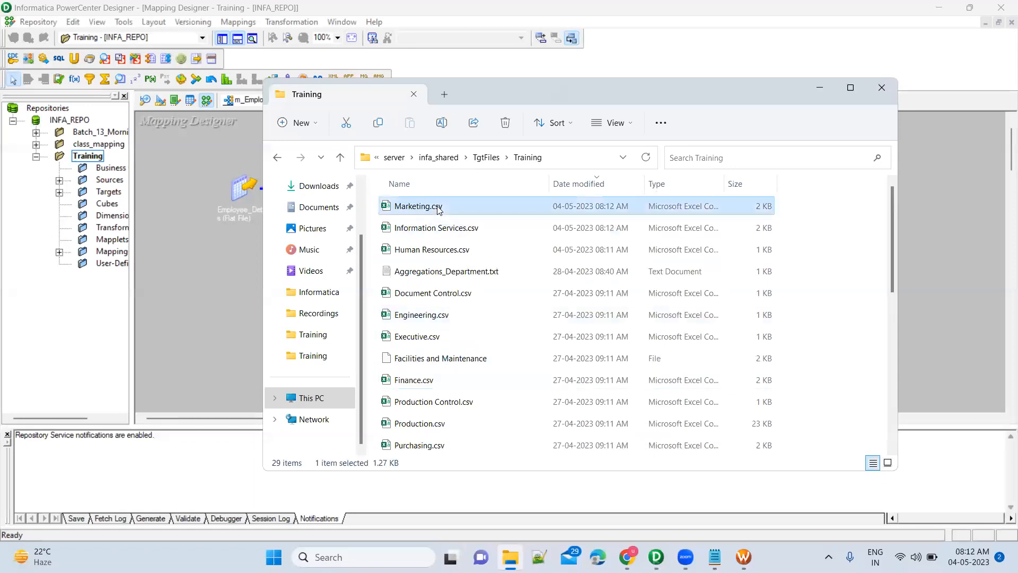
shift+click(432, 250)
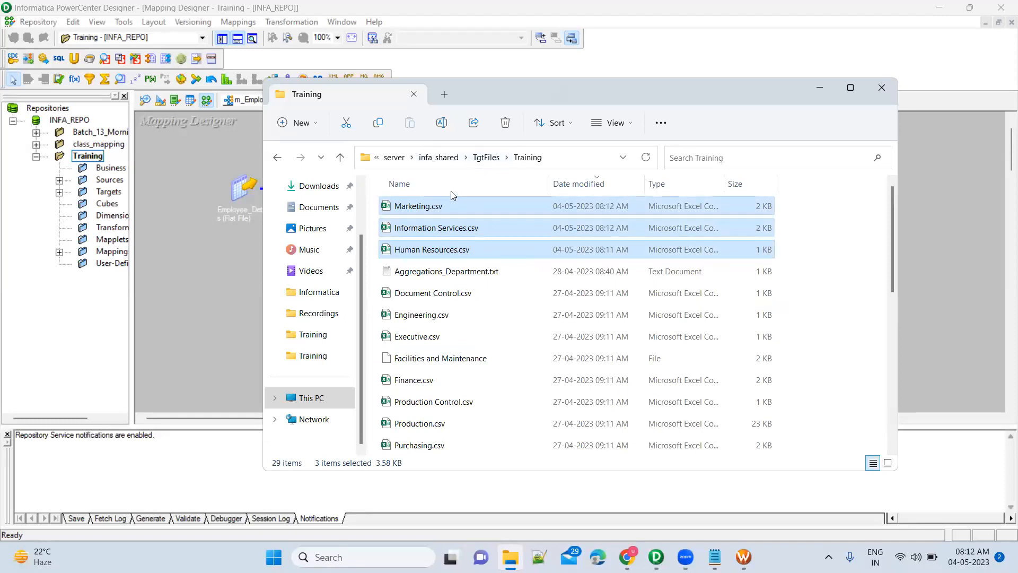
click(439, 159)
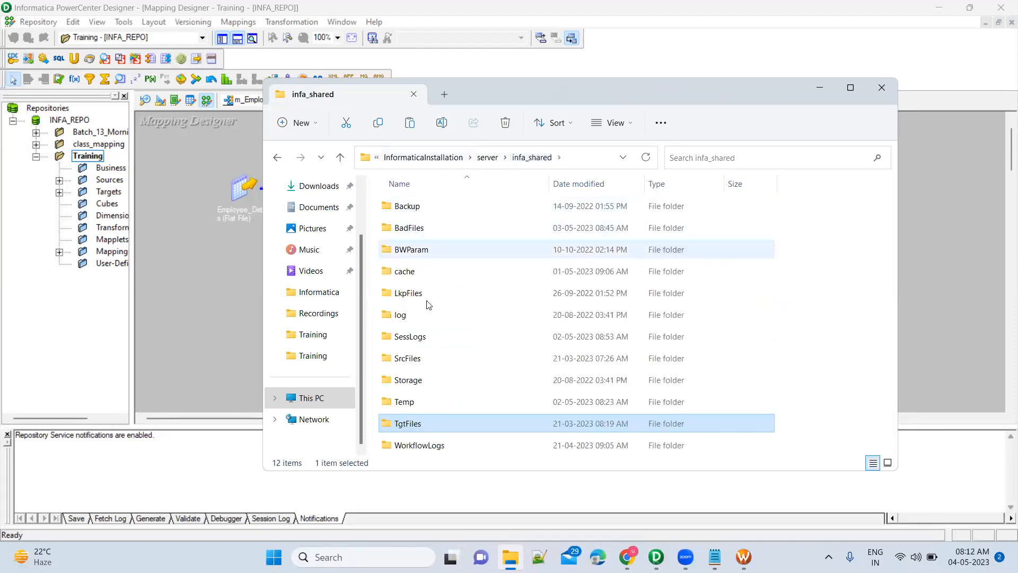
double_click(432, 359)
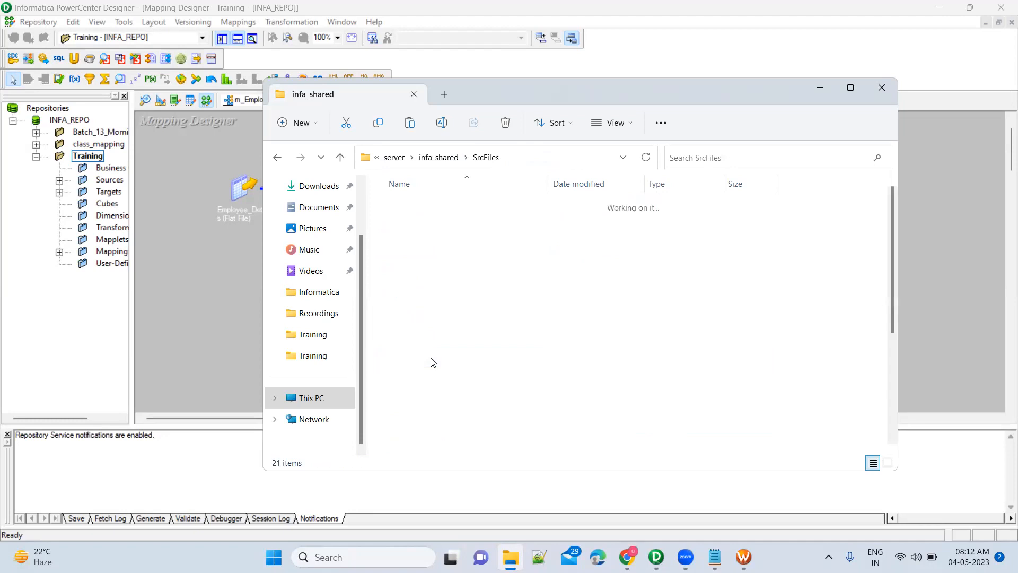
scroll(508, 297, down, 2)
scroll(508, 297, down, 2)
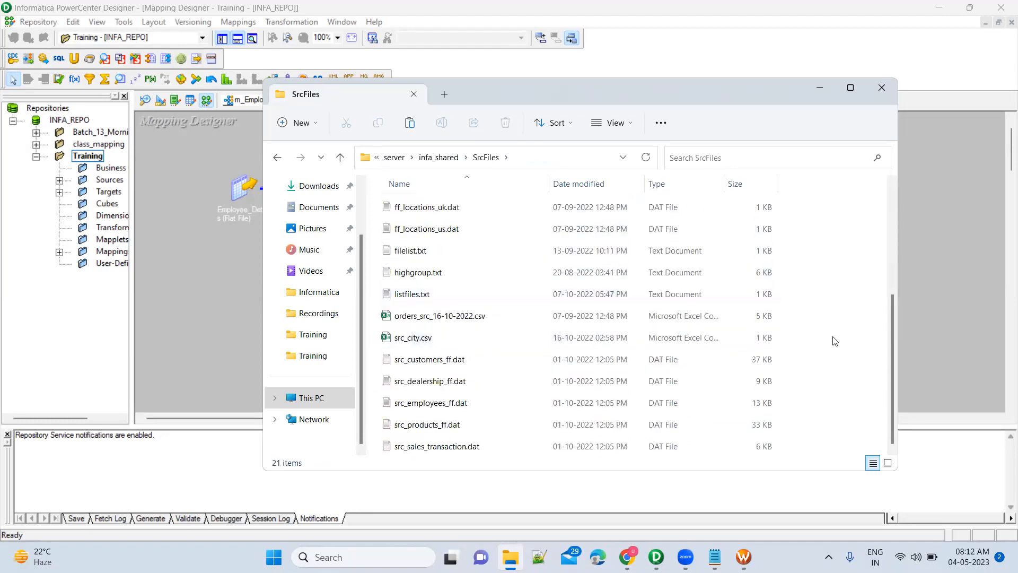
key(ctrl+v)
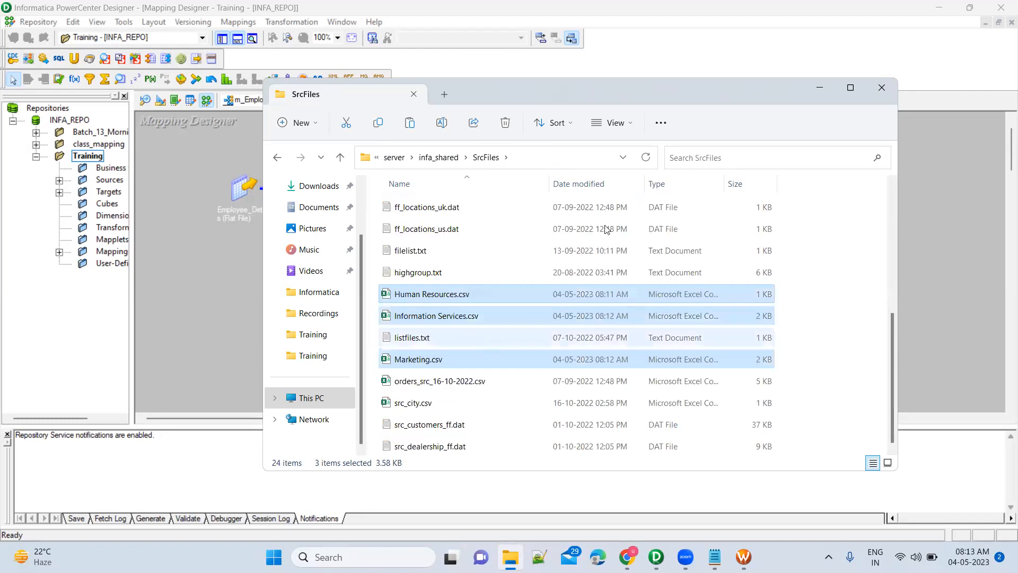
Sort the SrcFiles folder by date modified, newest first, and select the three copied department CSV files
scroll(606, 230, up, 3)
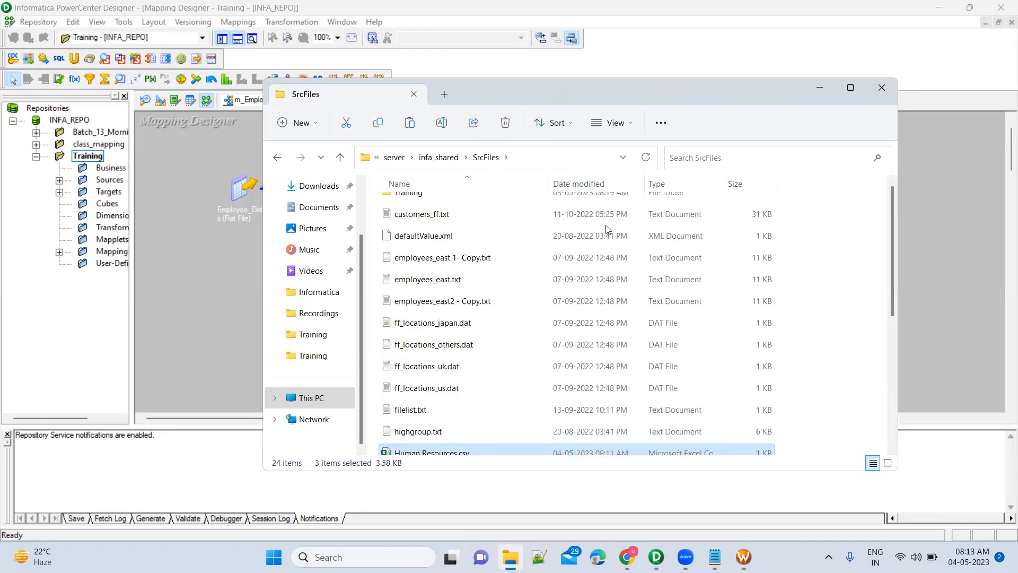
click(589, 178)
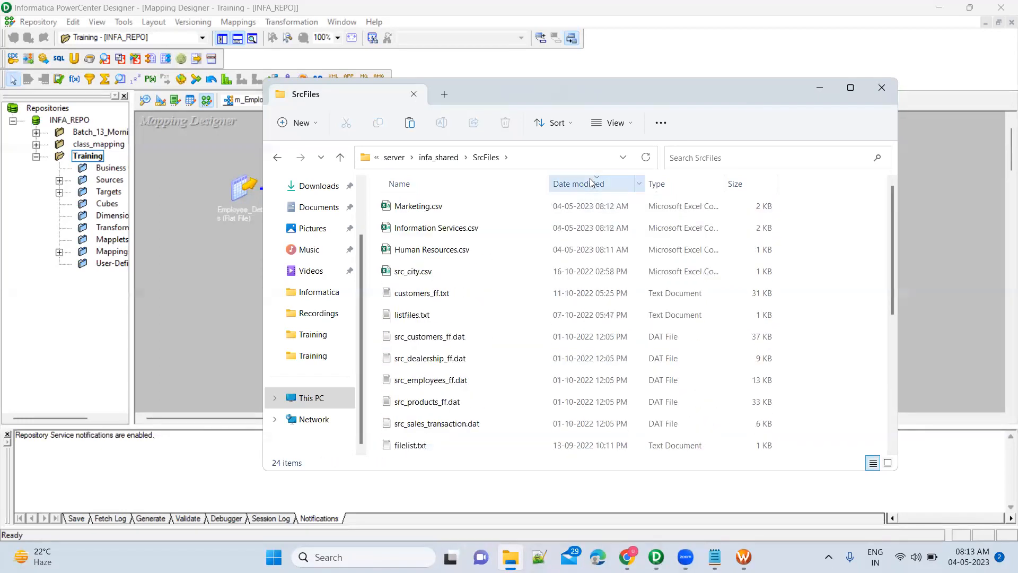
click(471, 210)
shift+click(467, 254)
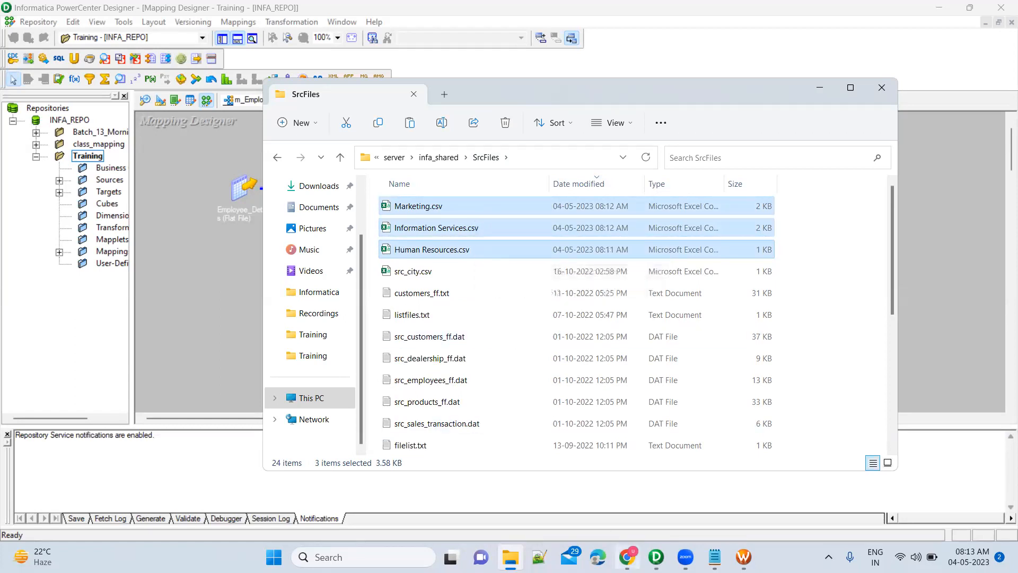
Add a "Requirement:" section below Set3 in the Union Transformation notes, reading "Read the data from different department files and store it in EMployee file"
click(715, 556)
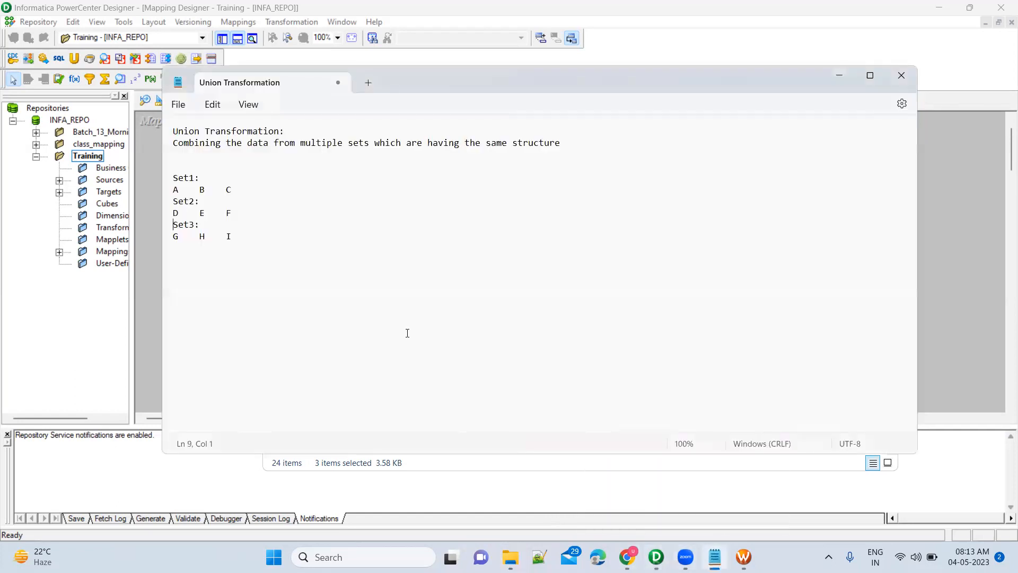
key(Down)
key(Down)
key(Down)
key(Down)
text(Requirement)
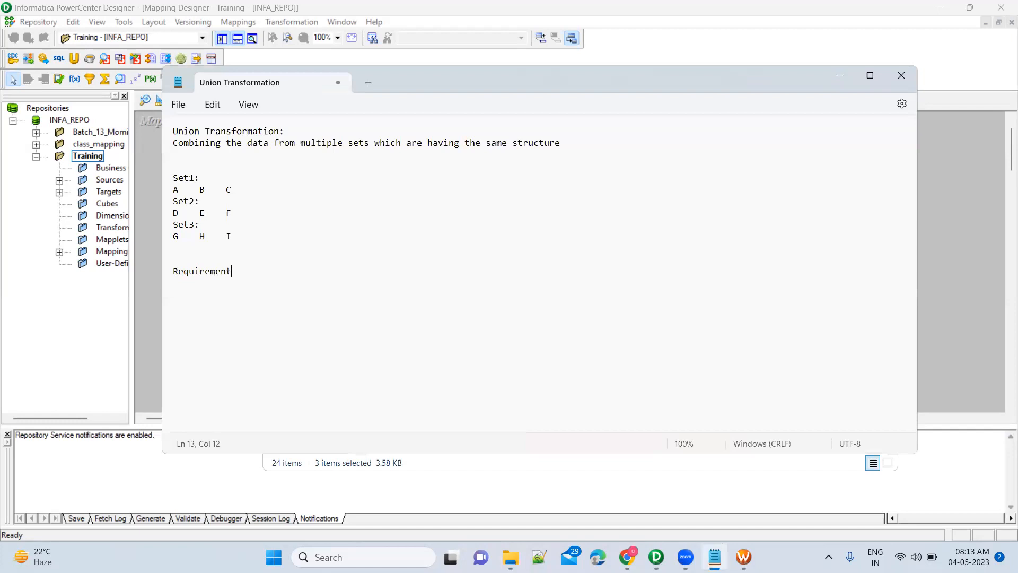
text(: Read the data from different departmen)
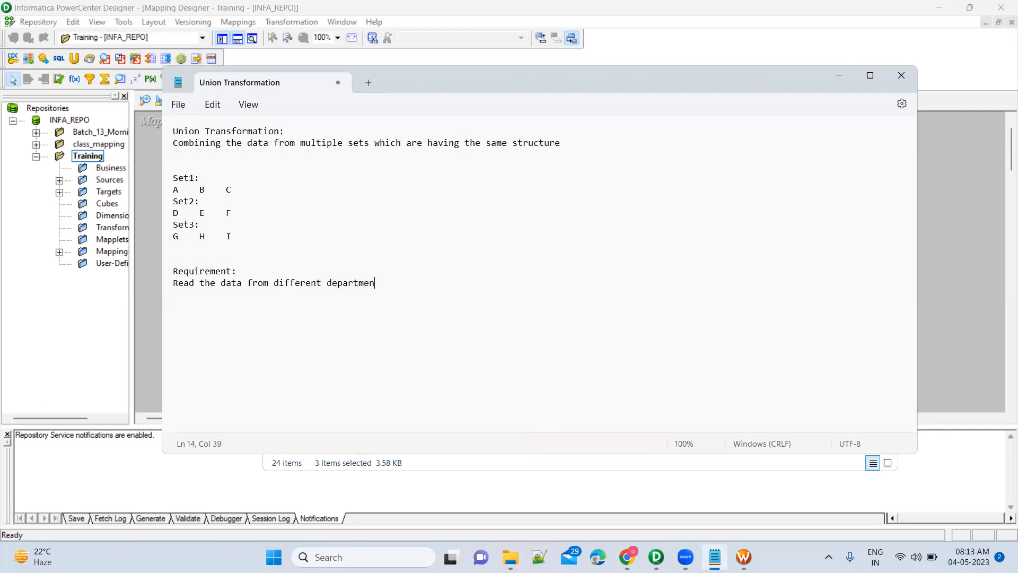
text(t files and store it in EMployee file)
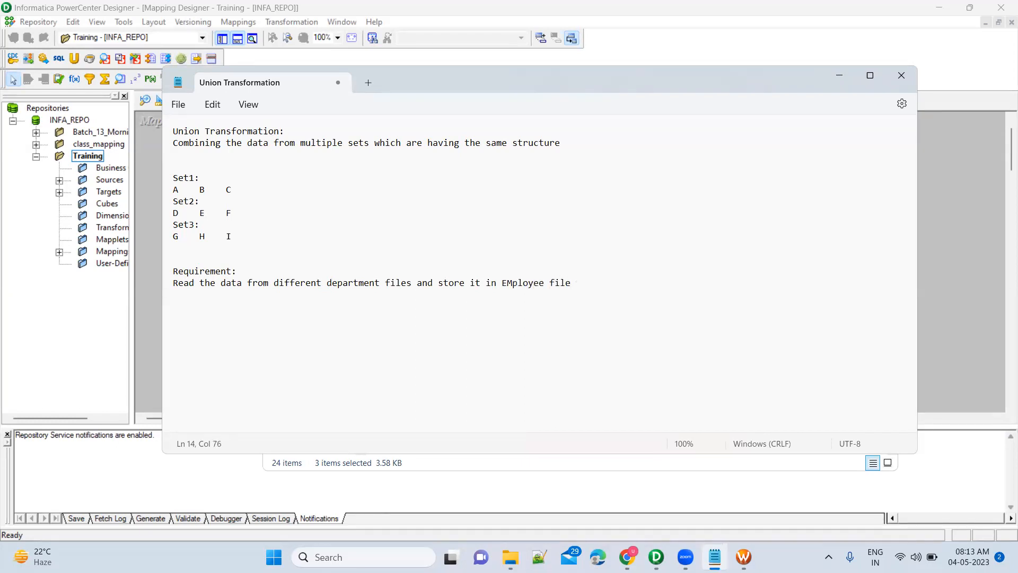
Open Marketing.csv from the SrcFiles folder in Excel and return to the folder
key(alt+Tab)
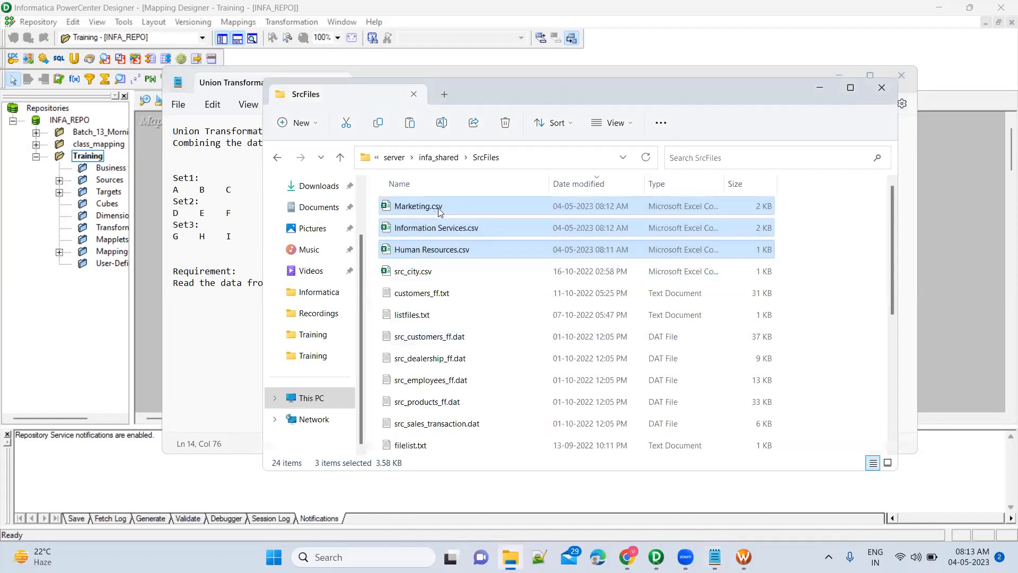
double_click(471, 210)
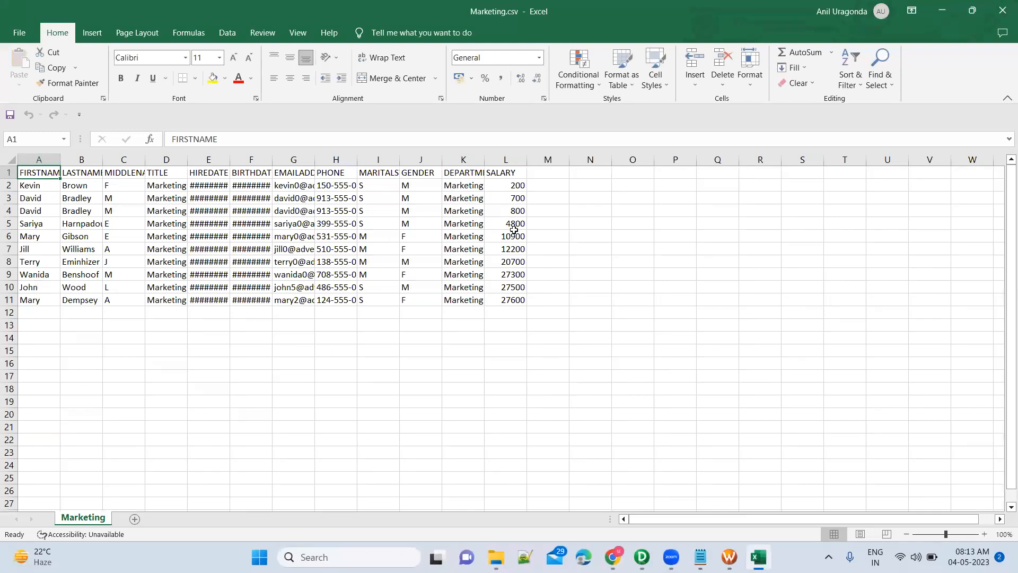
key(alt+Tab)
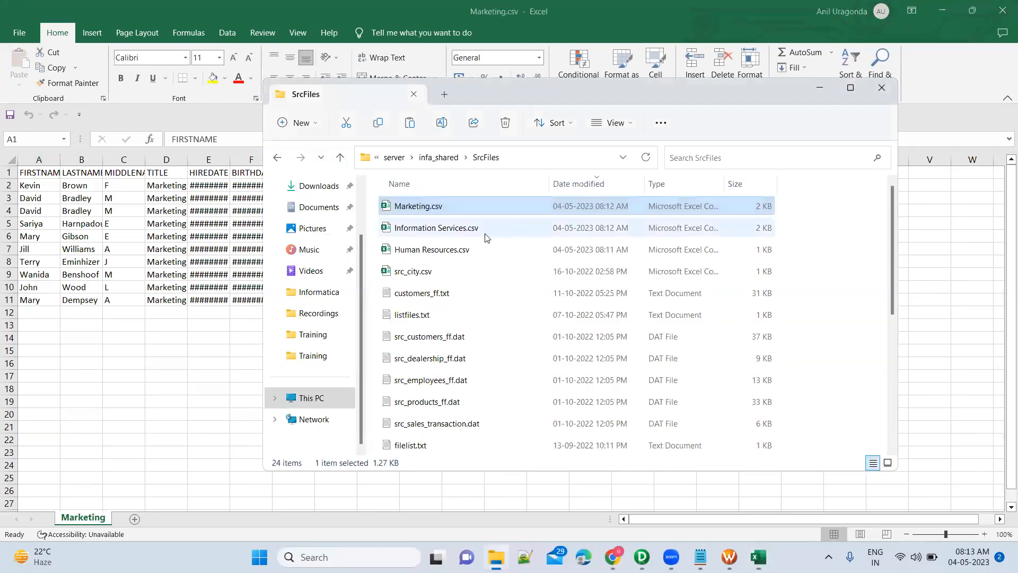
Rename Information Services.csv in SrcFiles as InformationServices.csv, without the space
click(444, 233)
key(F2)
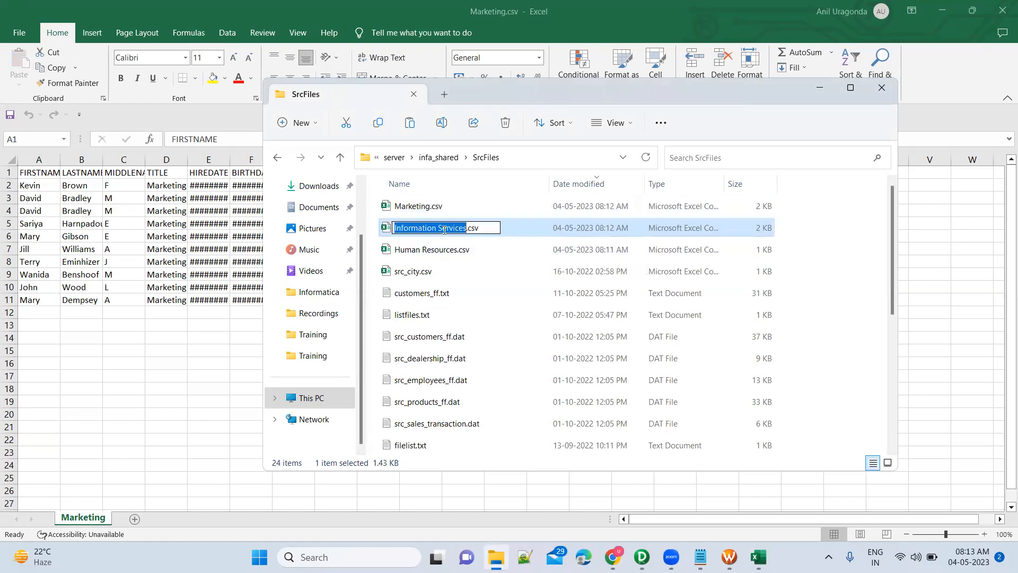
click(439, 226)
key(BackSpace)
key(Return)
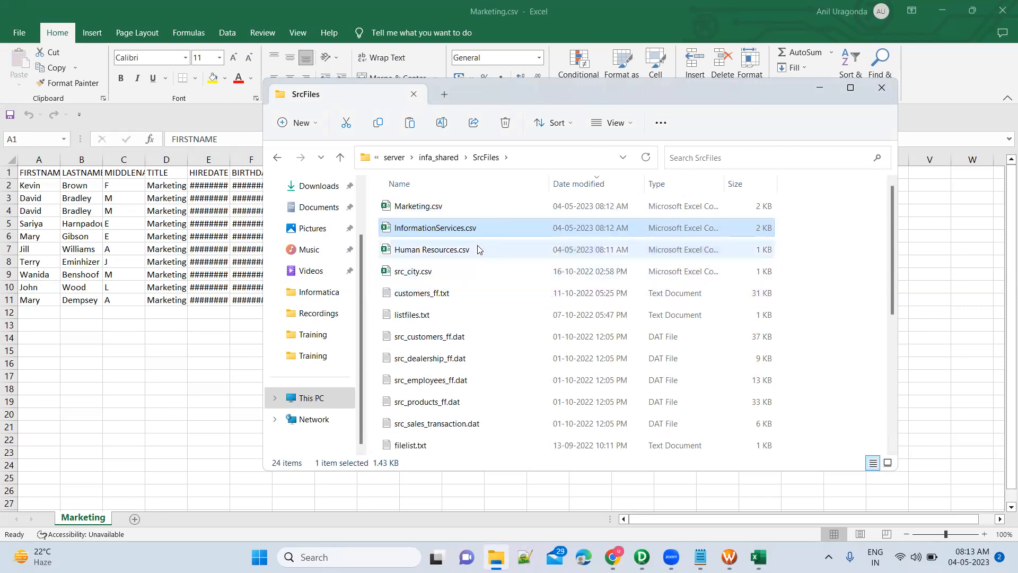
Rename Human Resources.csv in SrcFiles as HumanResources.csv, without the space
click(478, 258)
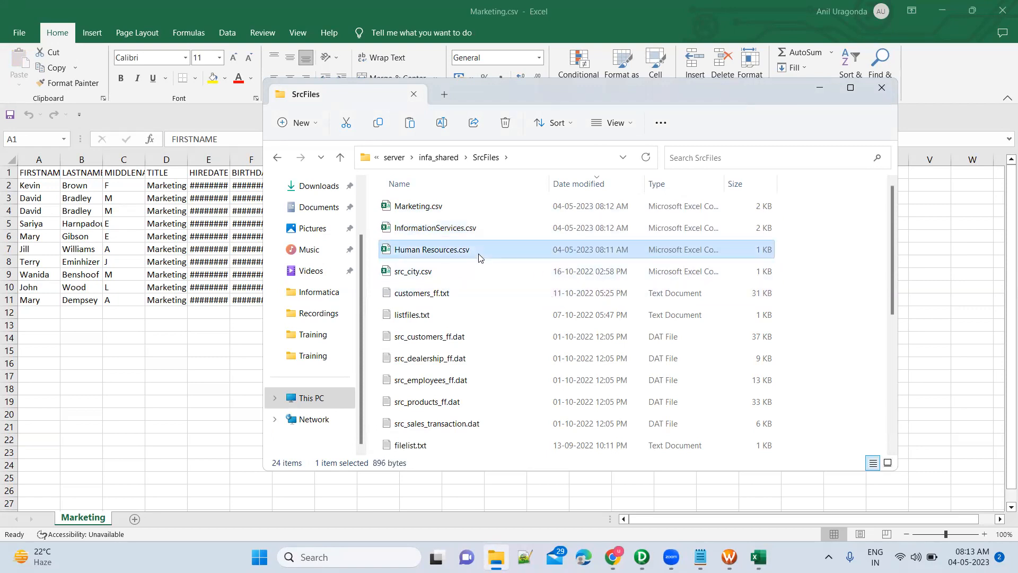
click(479, 255)
key(Left)
key(Right)
key(Right)
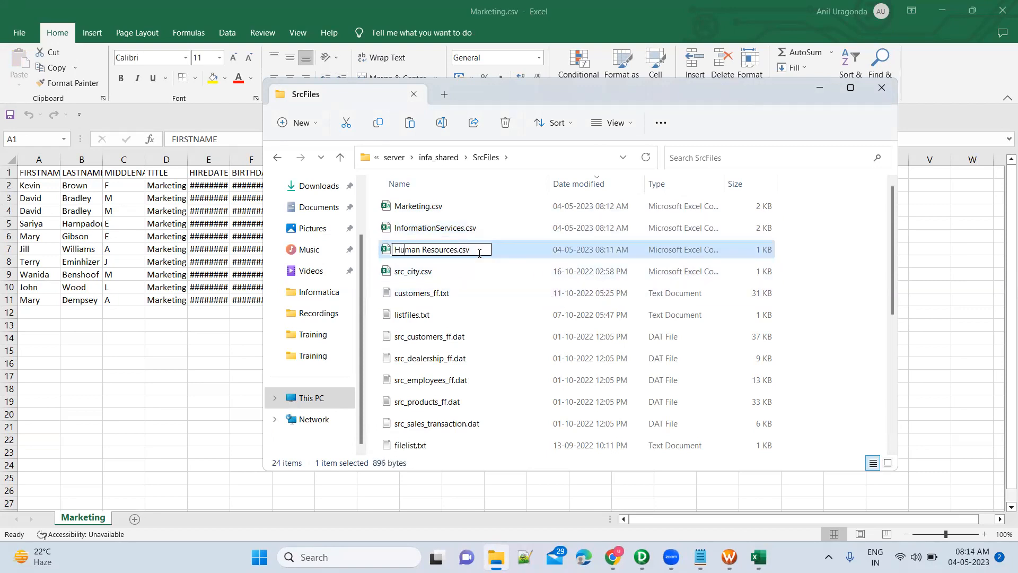
key(BackSpace)
key(Return)
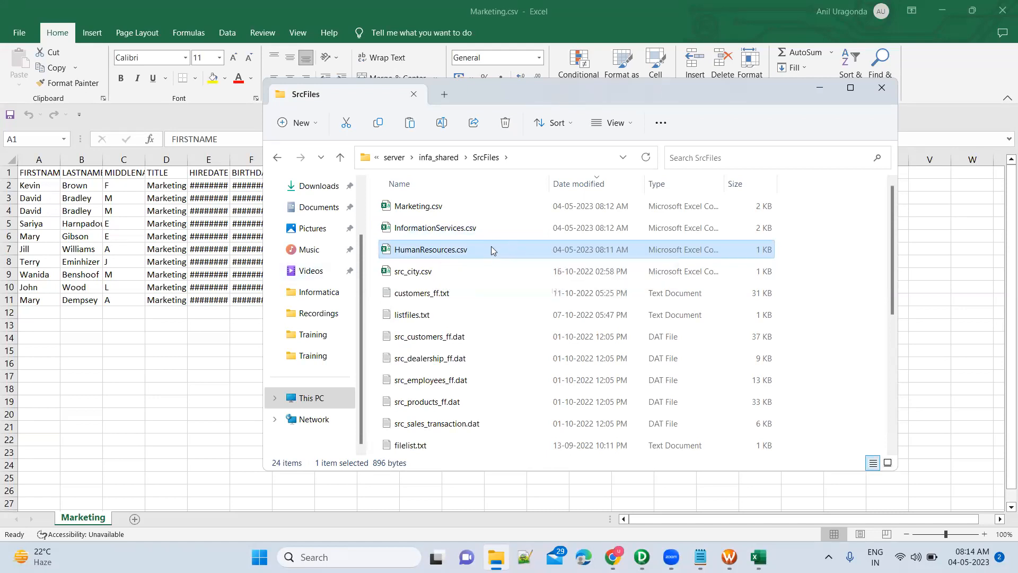
Open HumanResources.csv in Excel as well and bring the Marketing.csv workbook back to the front
key(alt+Tab)
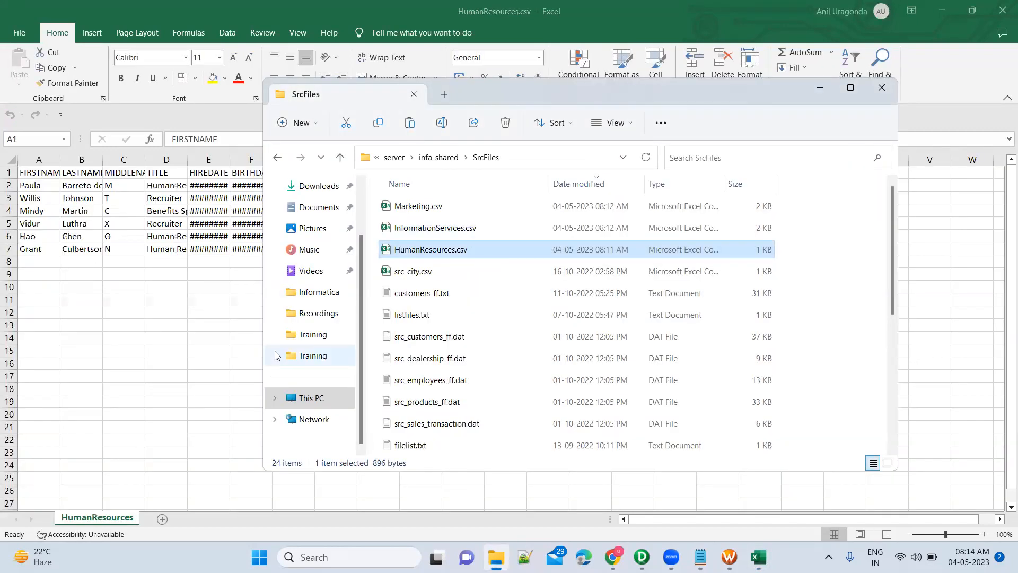
click(128, 363)
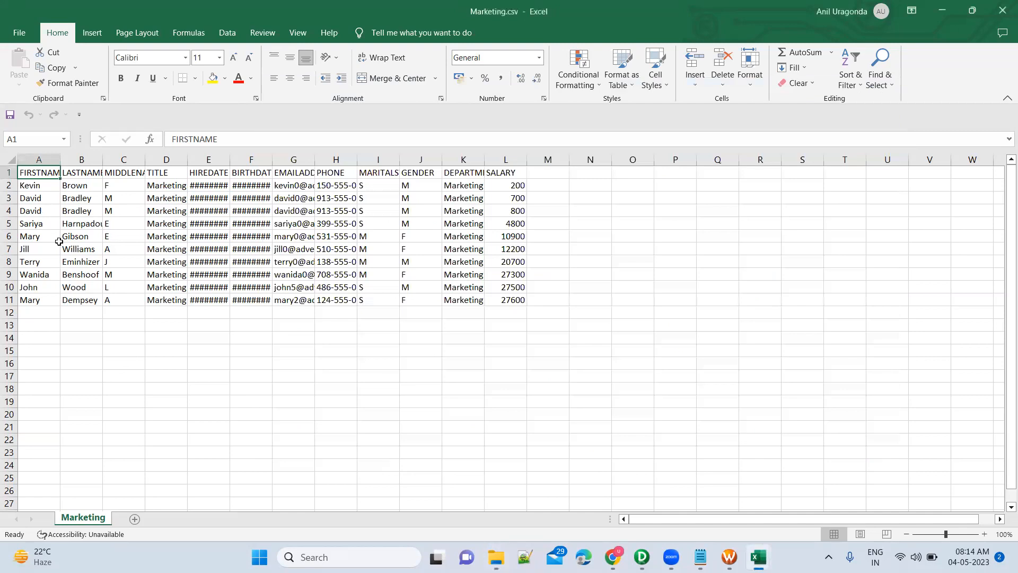
click(30, 185)
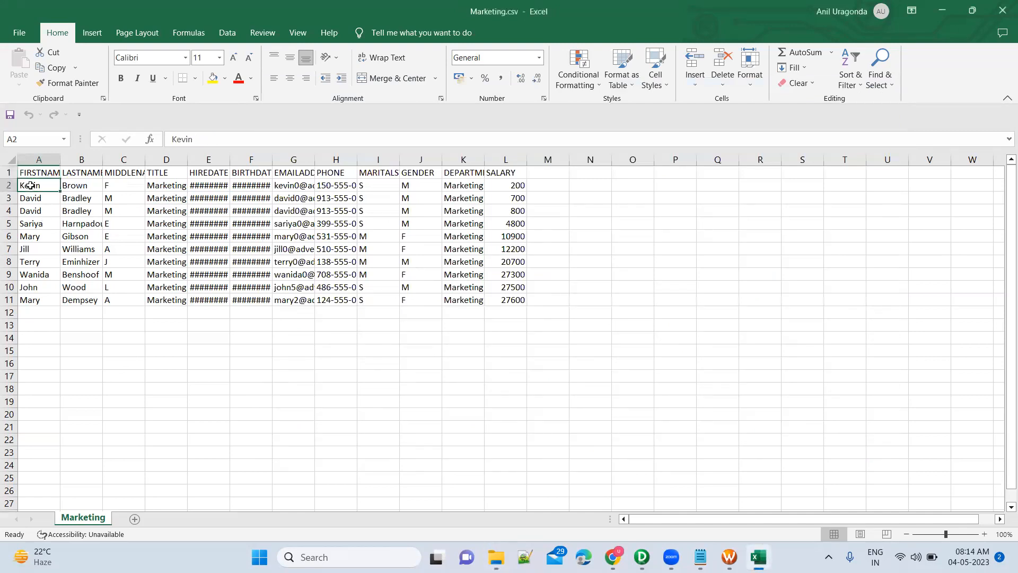
Create a blank Excel workbook and copy the header row, FIRSTNAME through SALARY, from Marketing.csv into its first row
key(super)
text(exce)
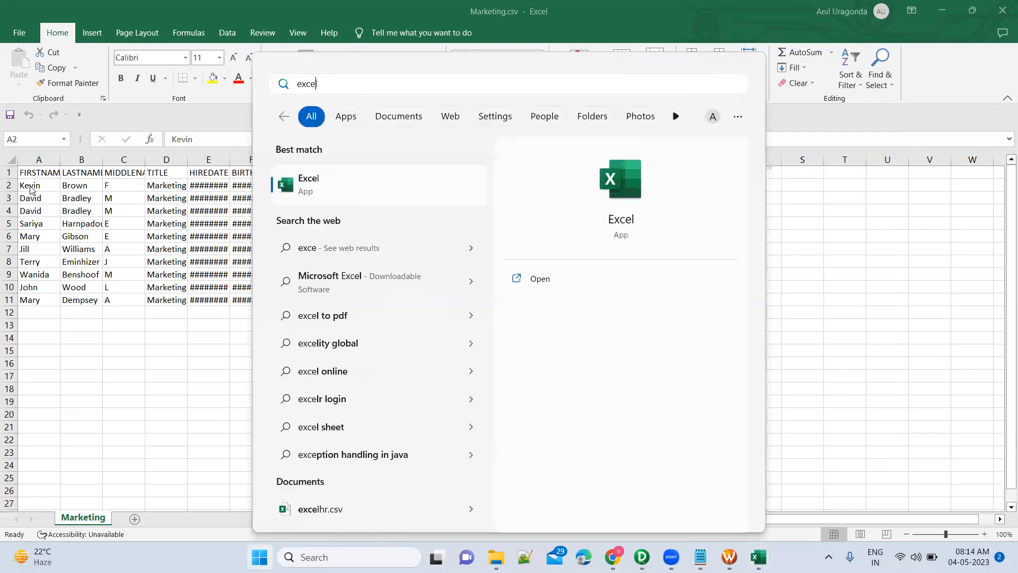
key(Return)
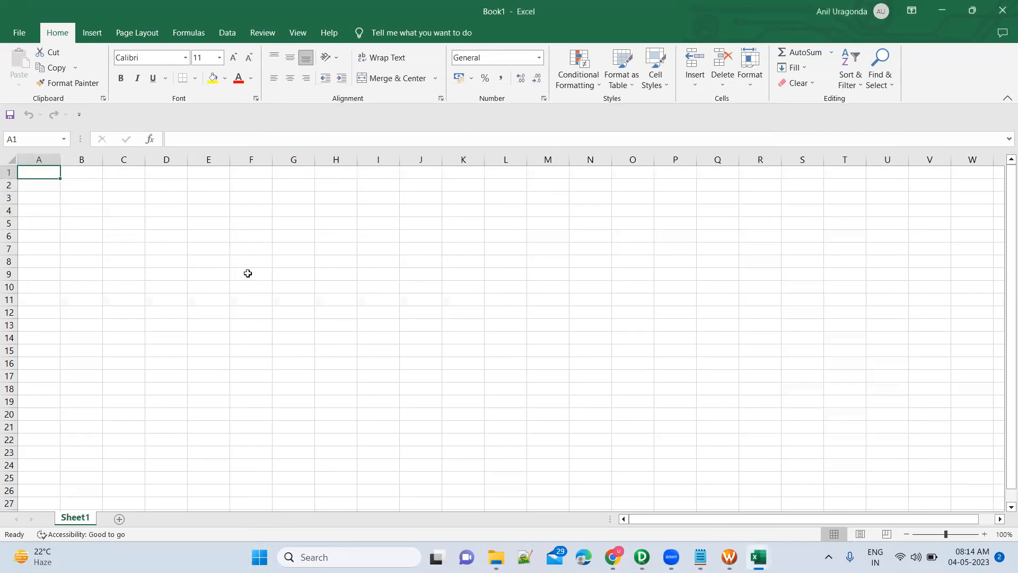
key(alt+Tab)
click(53, 173)
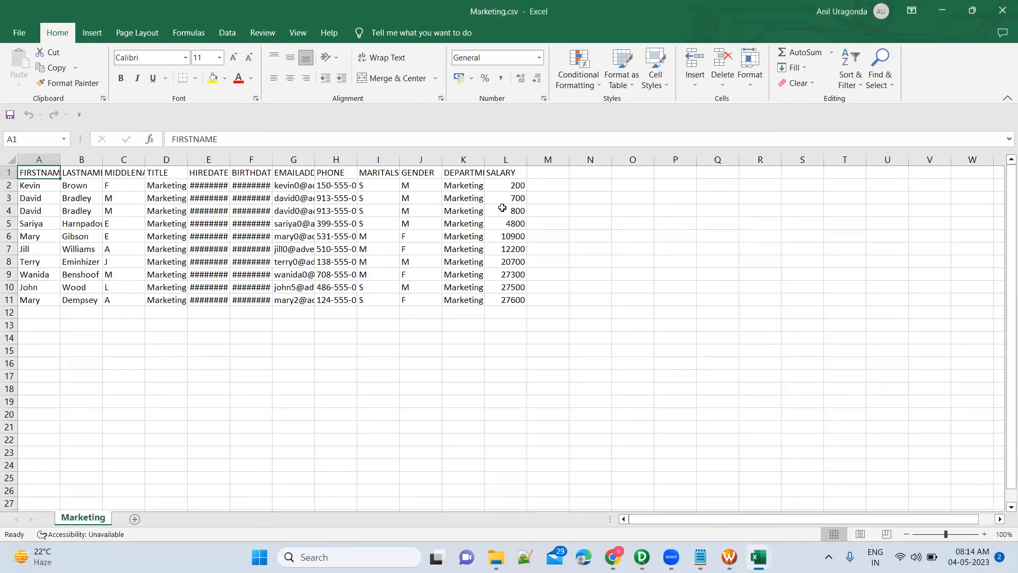
shift+click(504, 173)
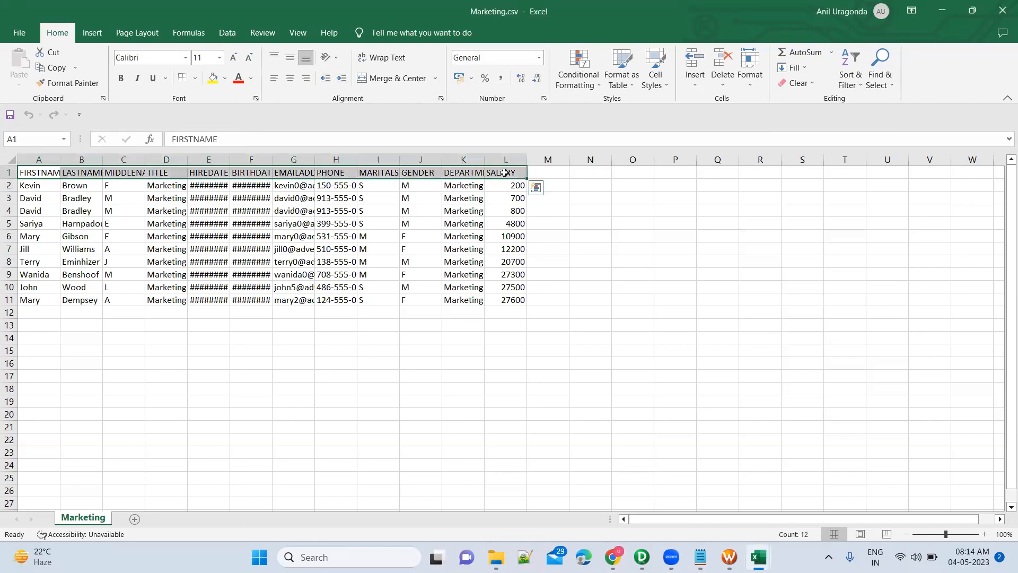
key(ctrl+c)
key(alt+Tab)
key(ctrl+v)
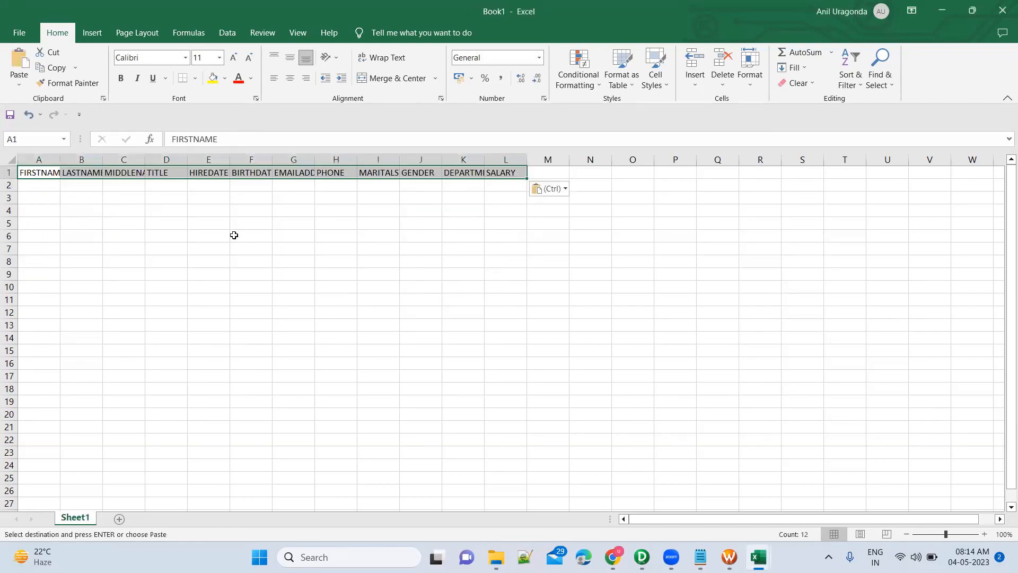
Copy the Marketing.csv data rows A2:L11 into Book1 beneath the header, starting at cell A2
key(alt+Tab)
click(40, 185)
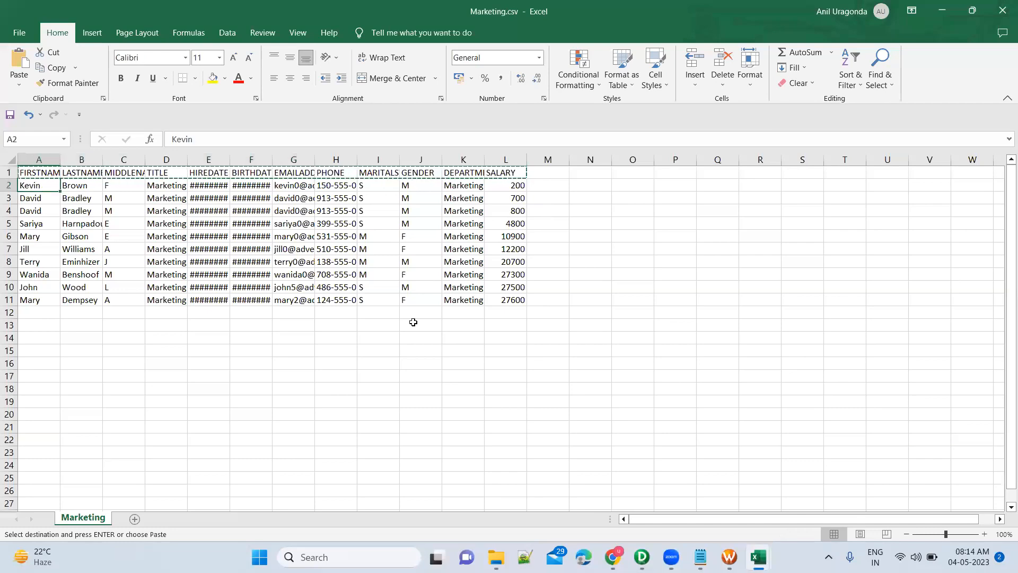
shift+click(509, 301)
key(ctrl+c)
key(alt+Tab)
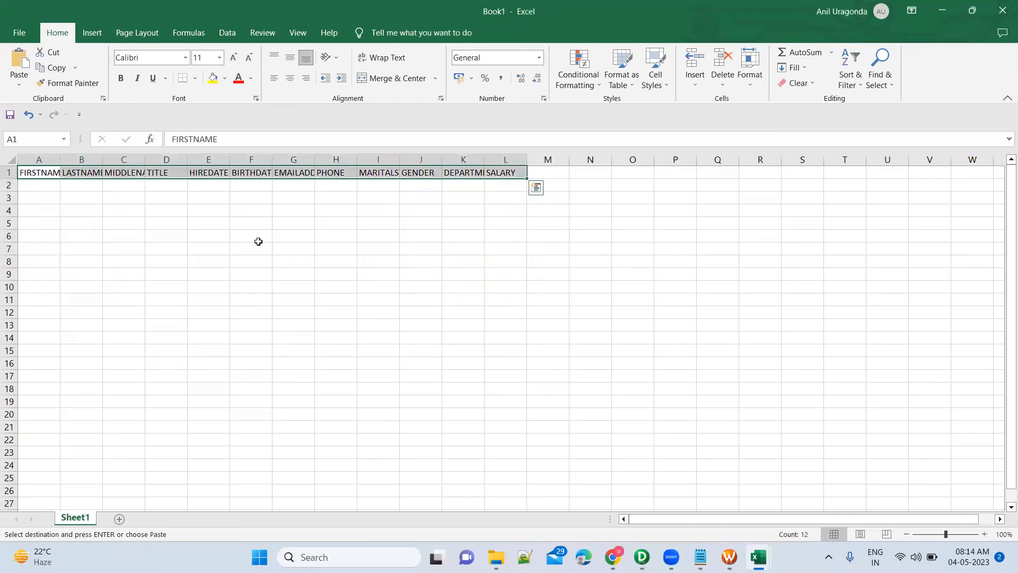
click(33, 184)
key(ctrl+v)
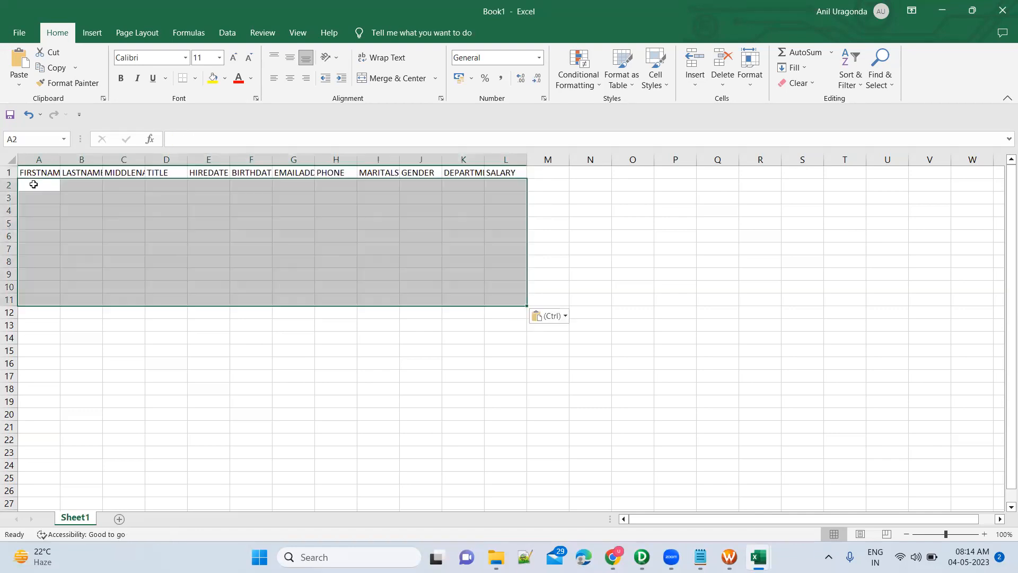
Copy the HumanResources.csv data rows A2:L7 into Book1 below the Marketing rows, starting at cell A12
click(46, 312)
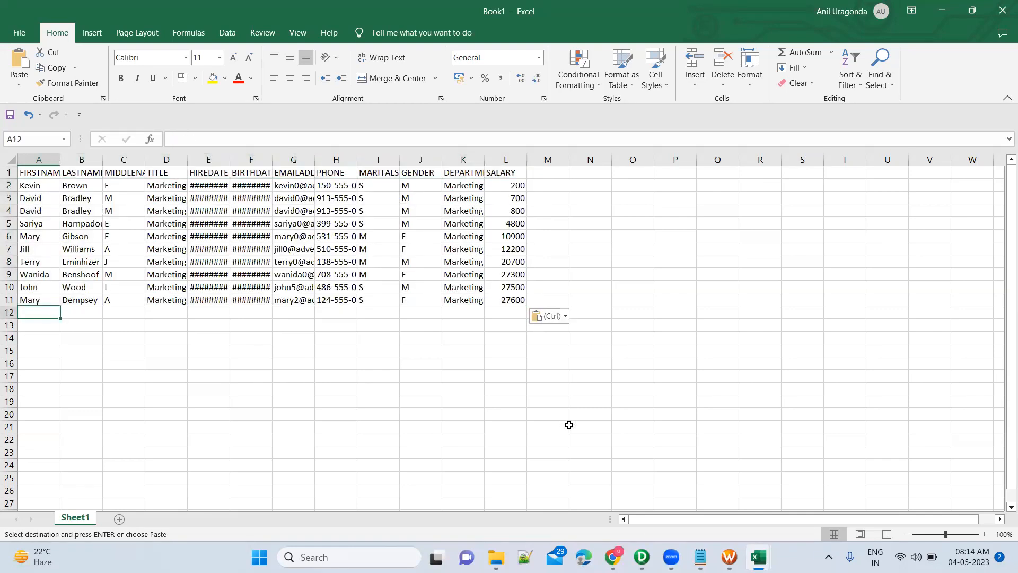
mouse_move(759, 557)
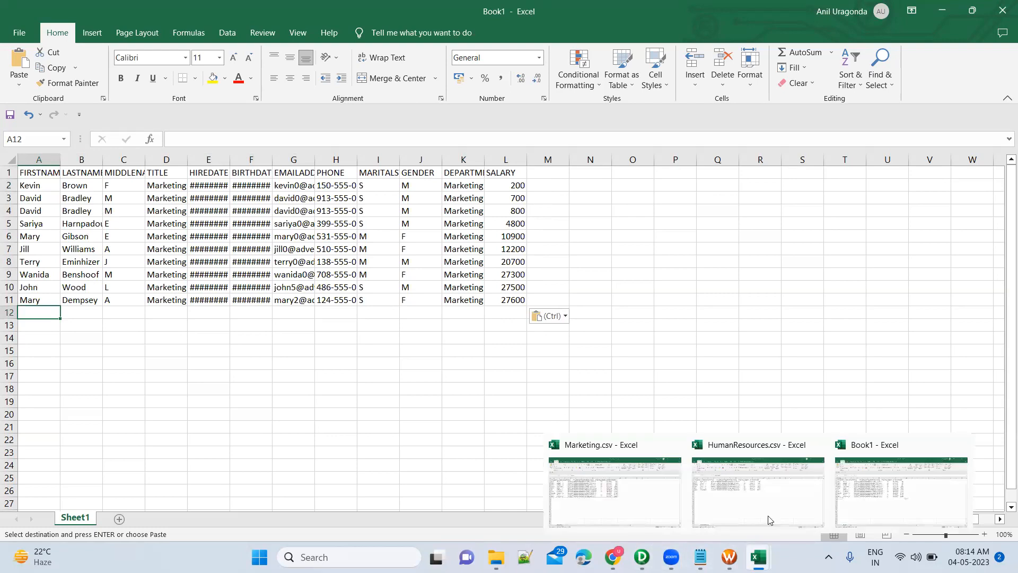
click(774, 482)
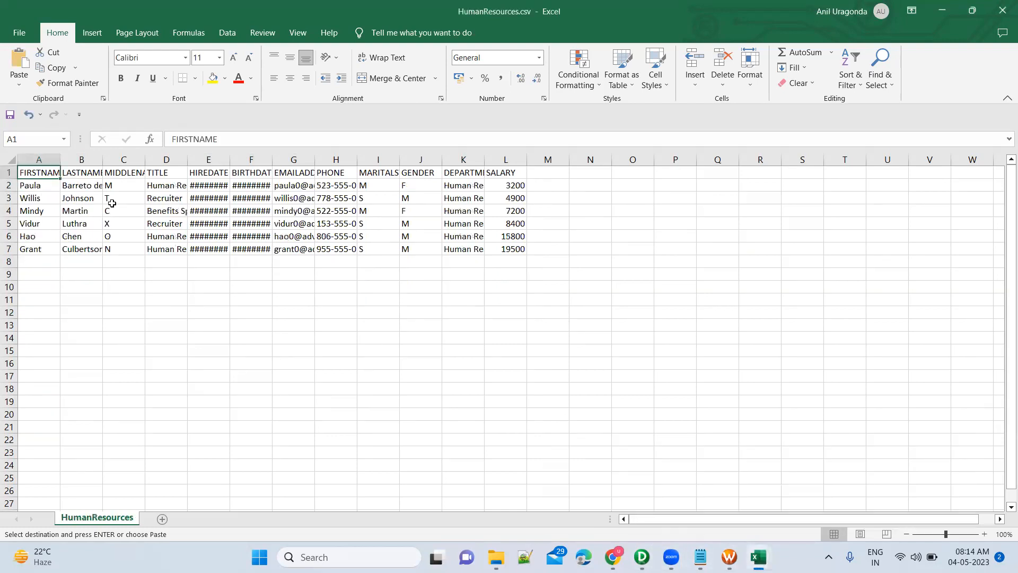
click(50, 186)
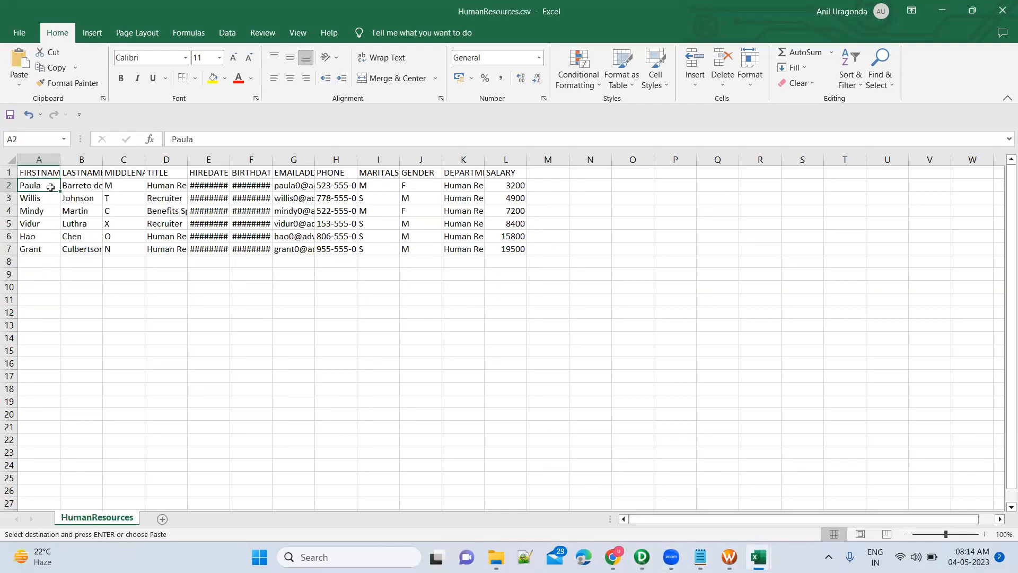
shift+click(514, 250)
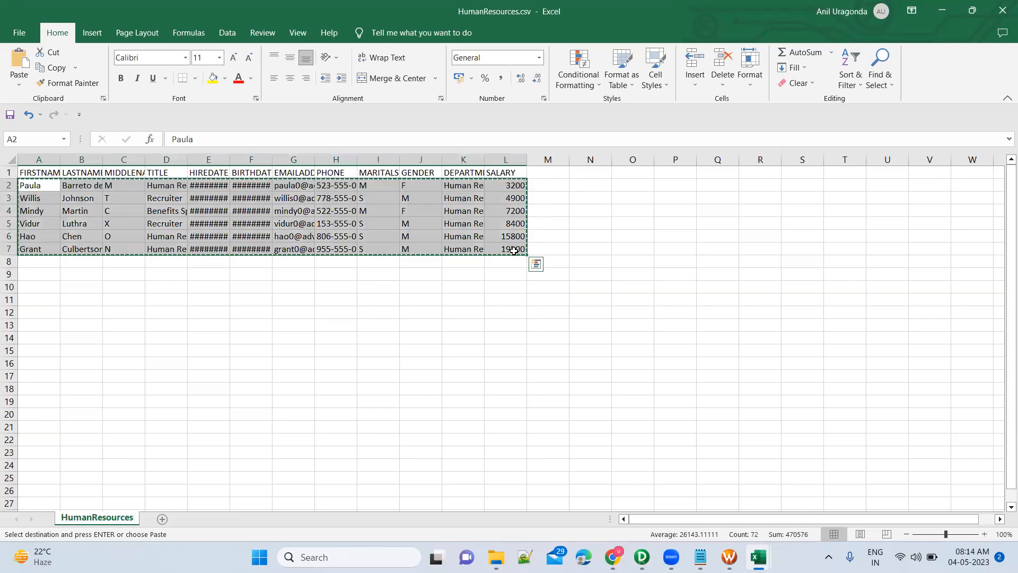
key(alt+Tab)
key(ctrl+v)
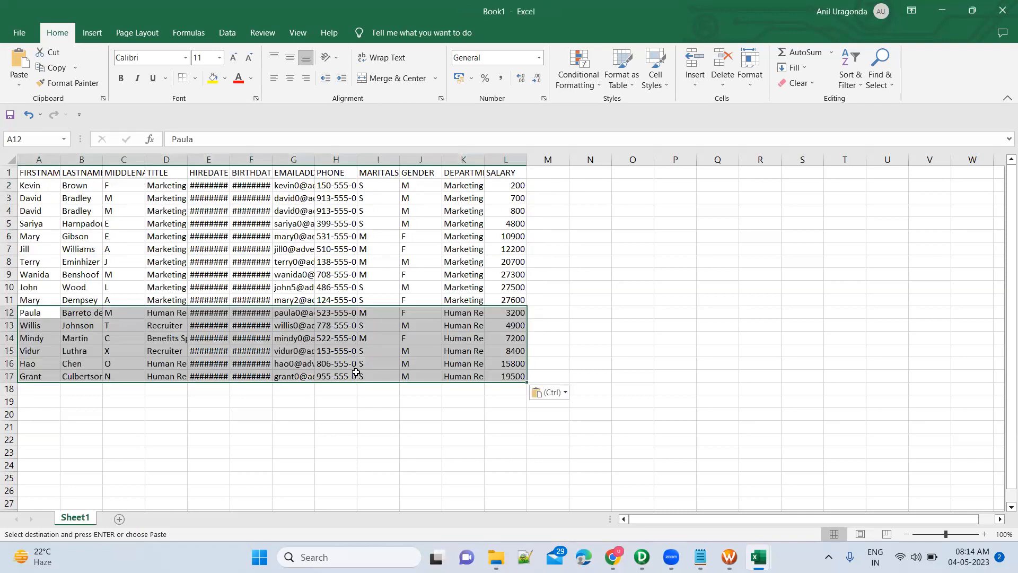
Open InformationServices.csv from SrcFiles and copy its data rows A2:L11 into Book1, starting at cell A18
click(496, 554)
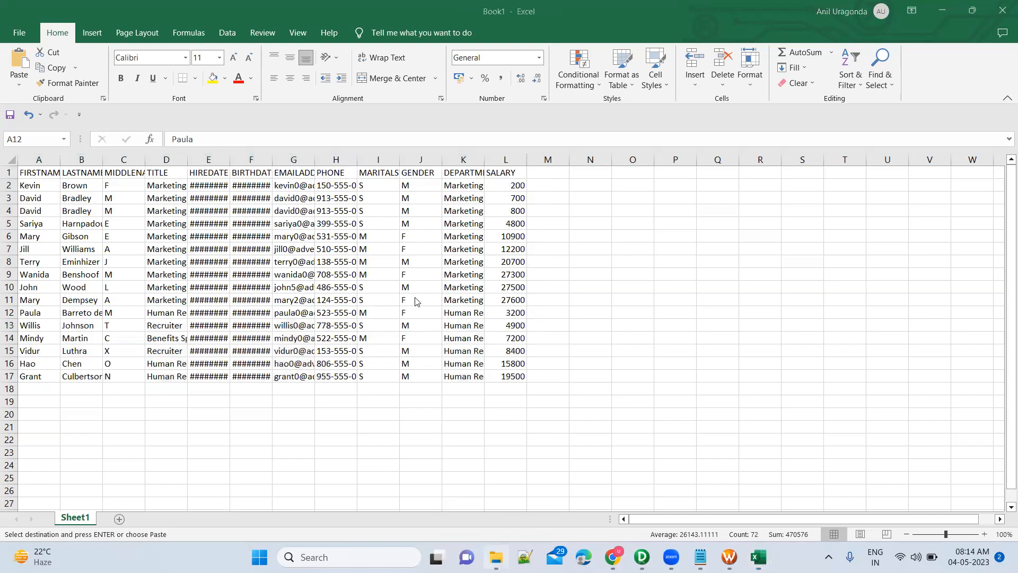
click(423, 231)
key(alt+Tab)
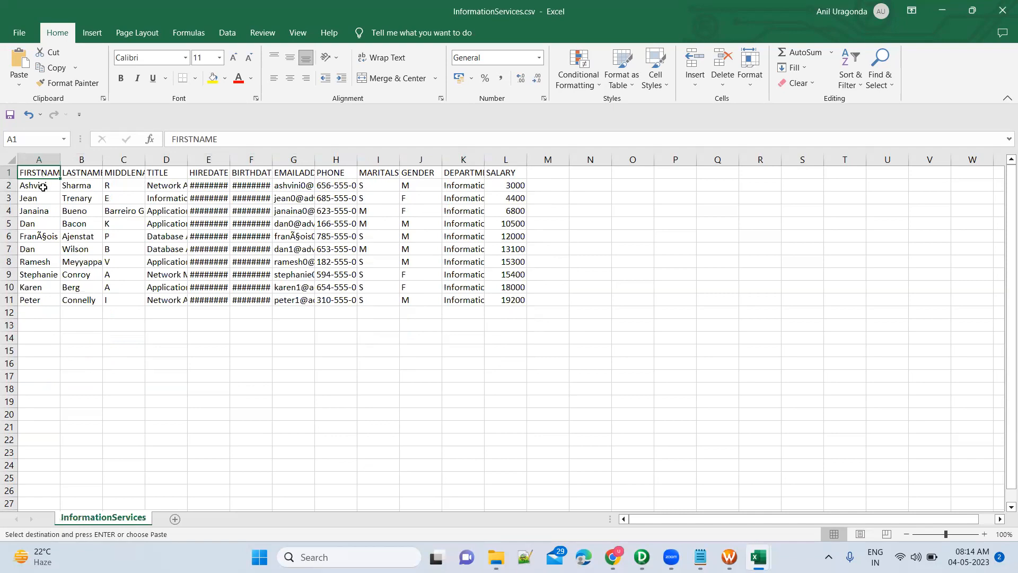
click(43, 187)
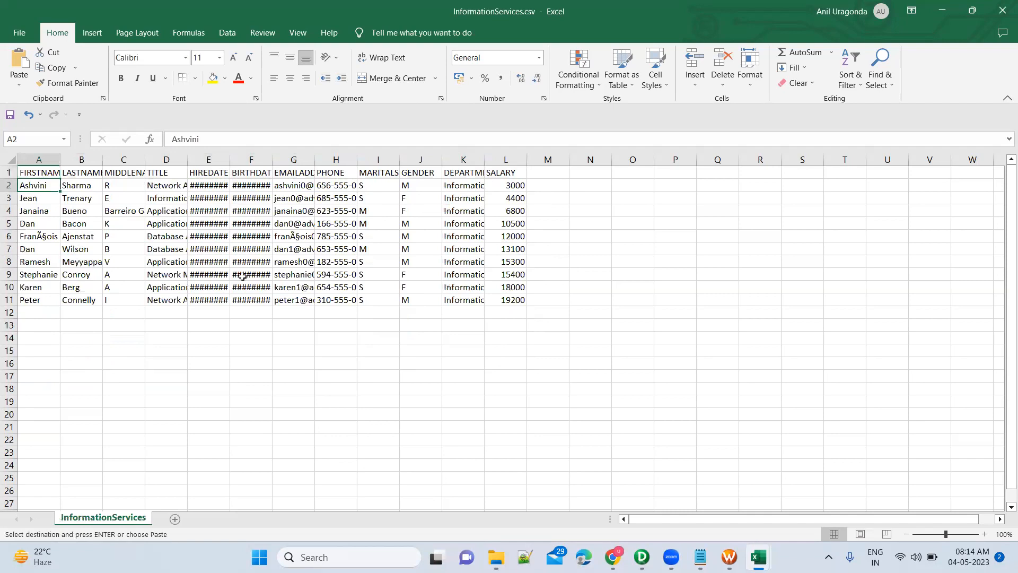
shift+click(514, 300)
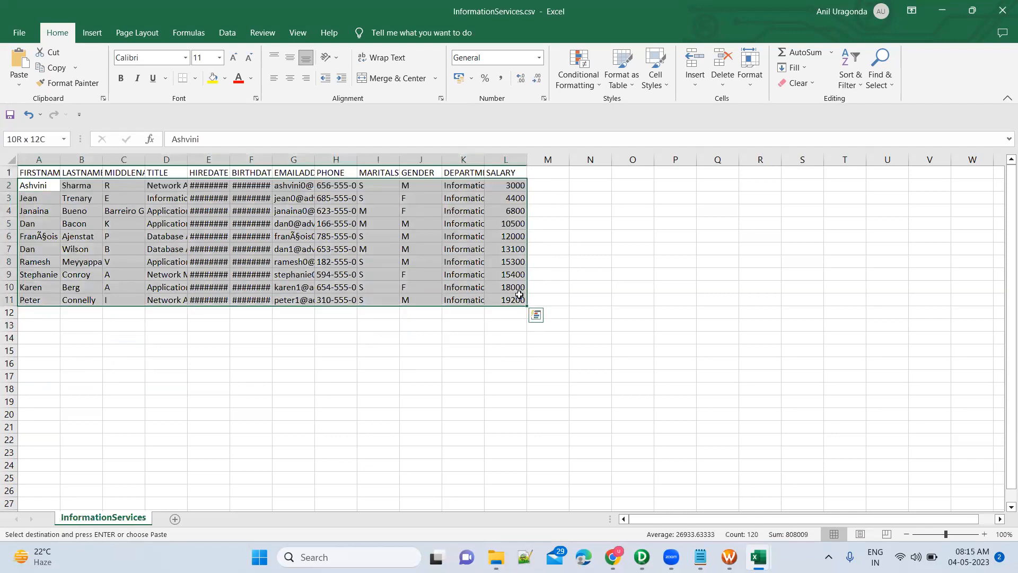
key(ctrl+c)
key(alt+Tab)
click(36, 388)
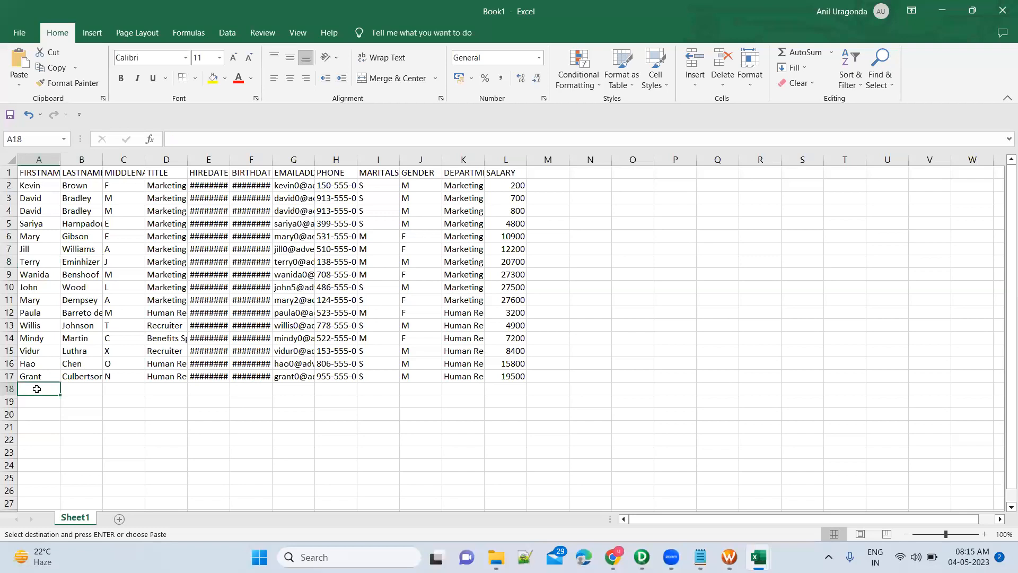
key(ctrl+v)
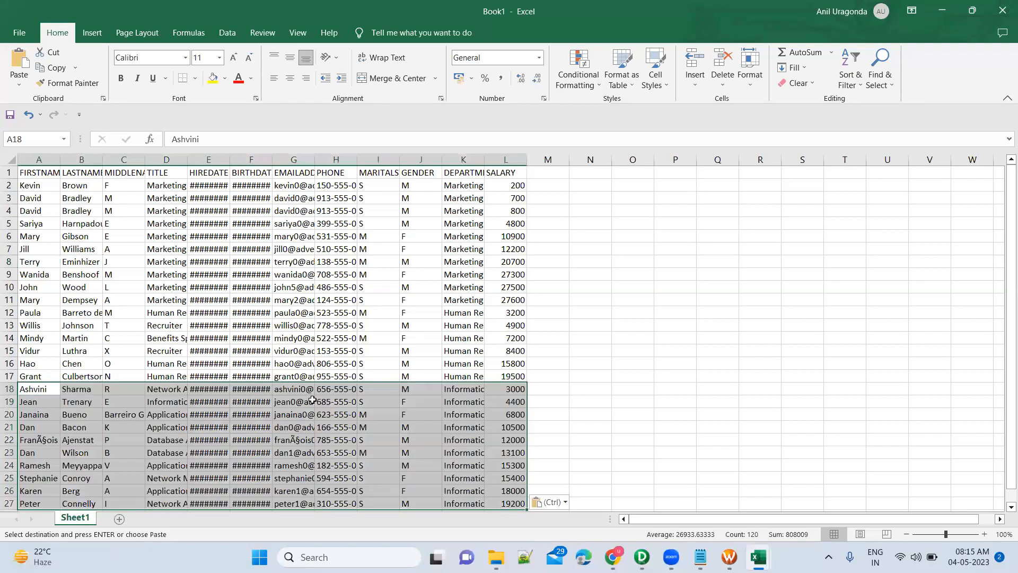
click(387, 326)
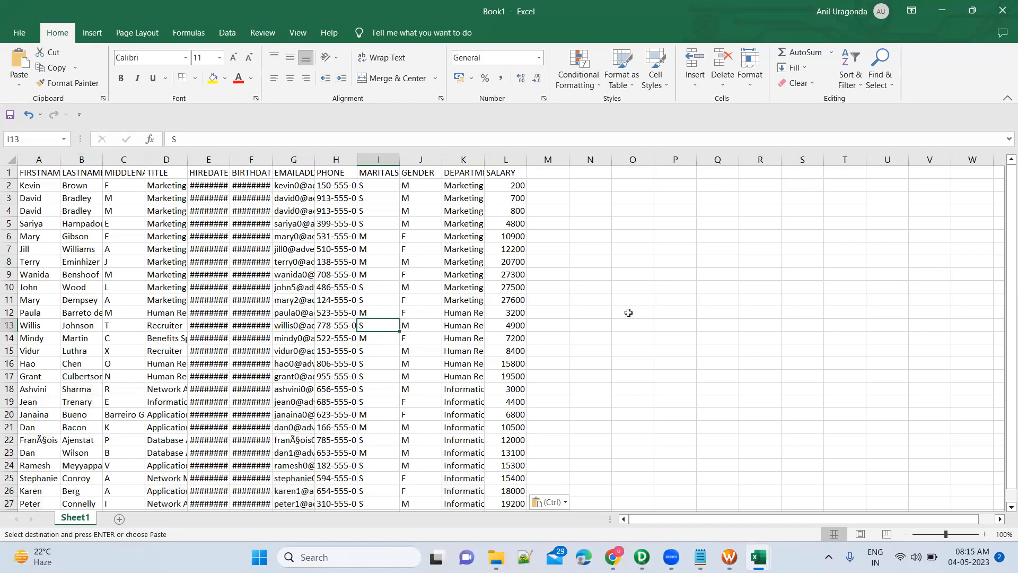
Close Book1 without saving and close the InformationServices, HumanResources and Marketing workbooks
click(1003, 13)
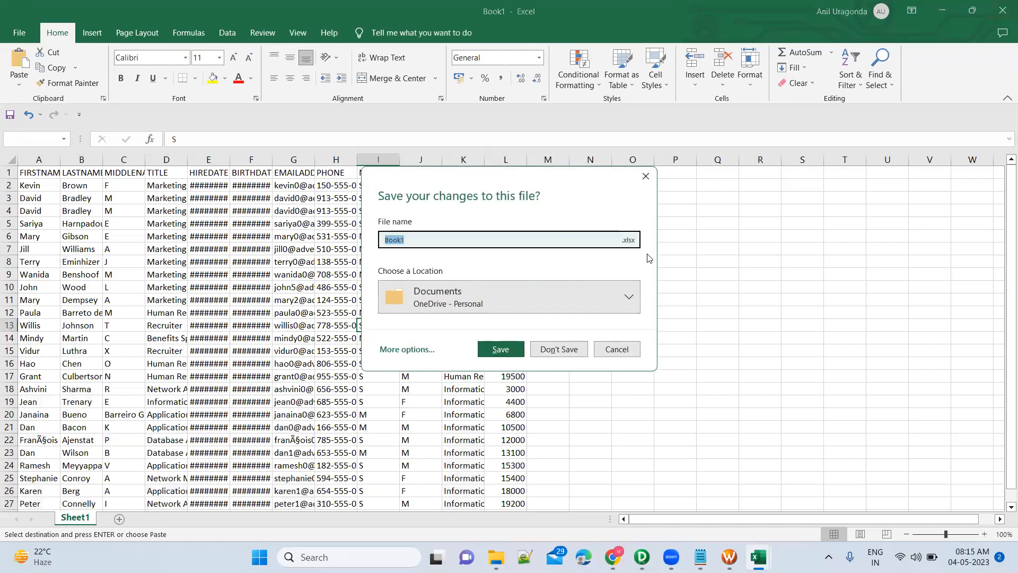
click(572, 350)
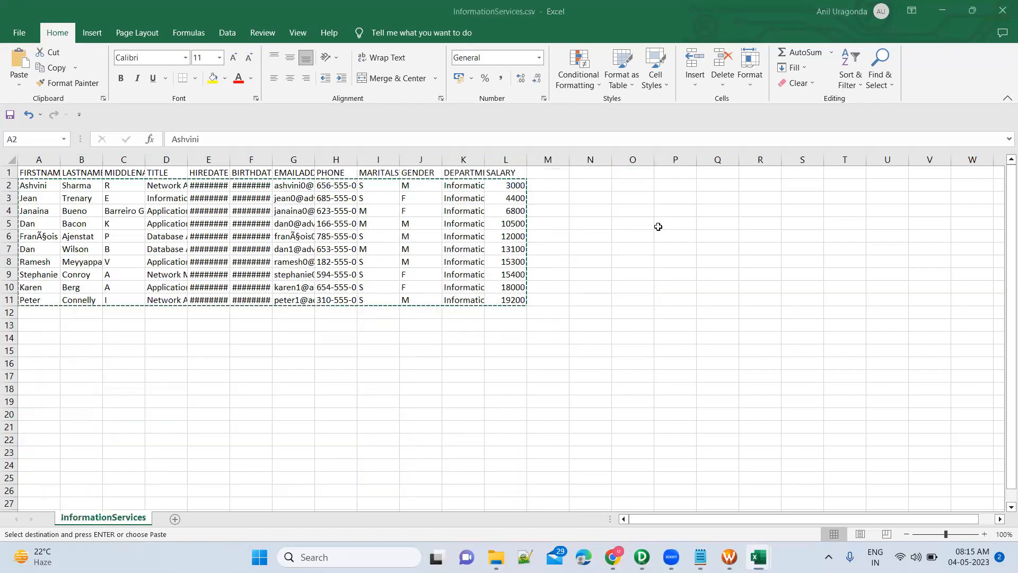
key(Escape)
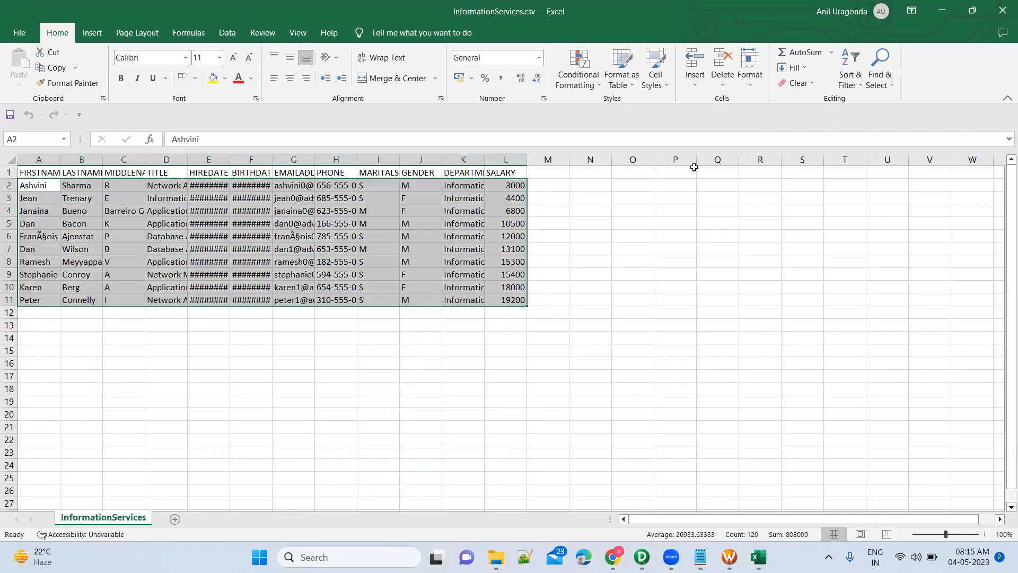
click(998, 21)
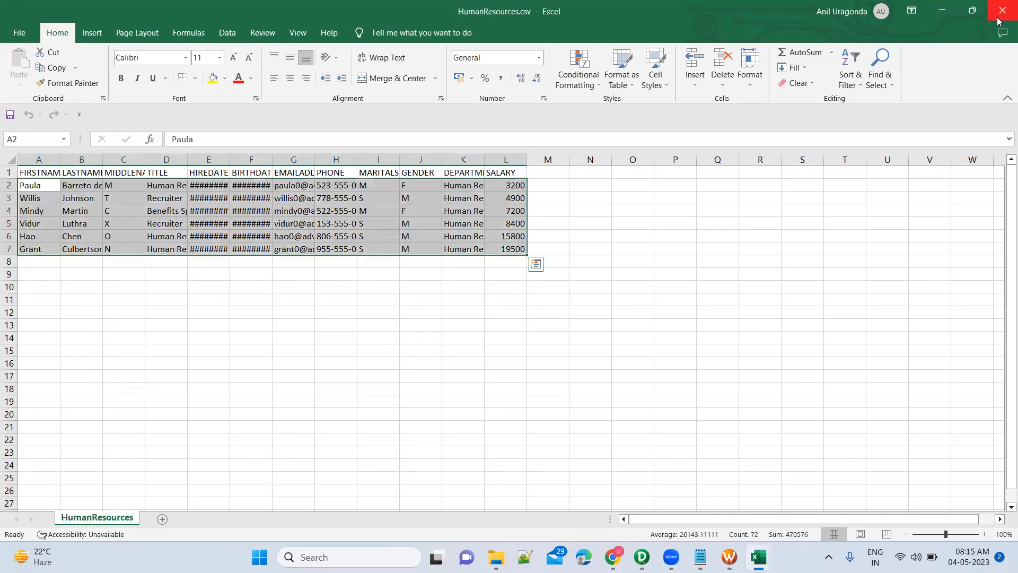
click(999, 21)
click(998, 21)
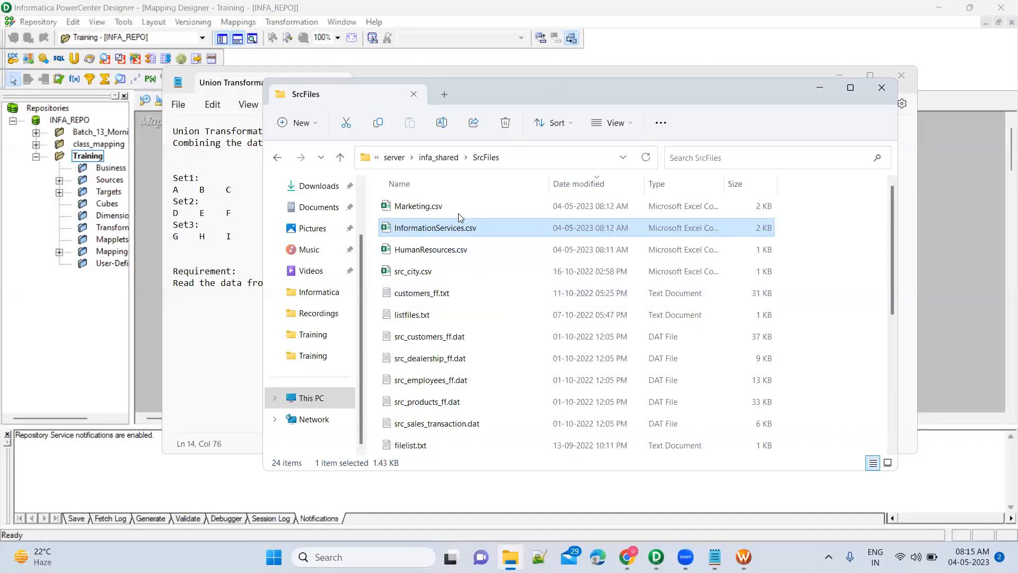
Reopen Marketing.csv from SrcFiles, select its header cells FIRSTNAME through SALARY for review, and switch to Informatica PowerCenter Designer
double_click(458, 210)
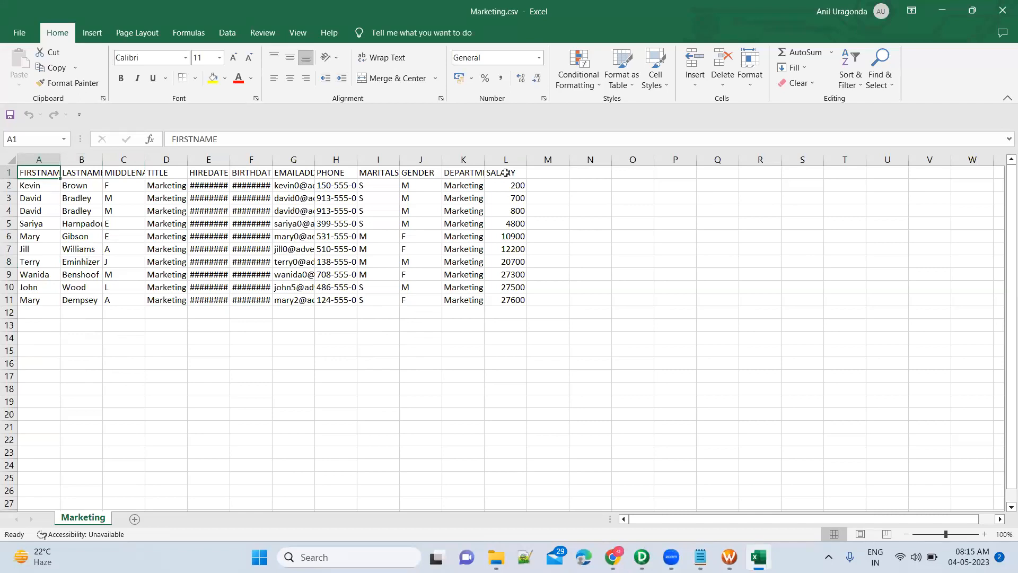
shift+click(505, 172)
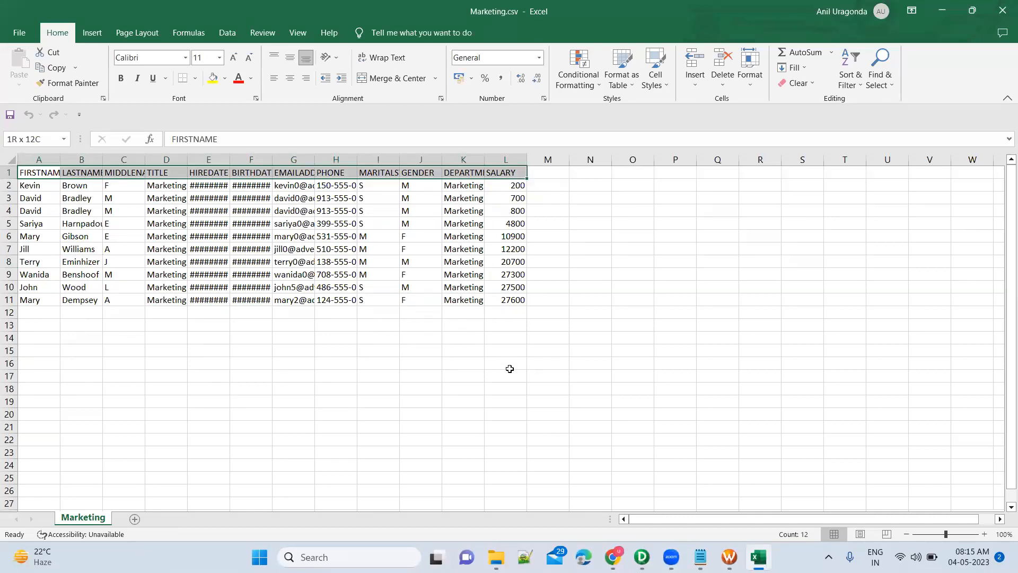
mouse_move(643, 556)
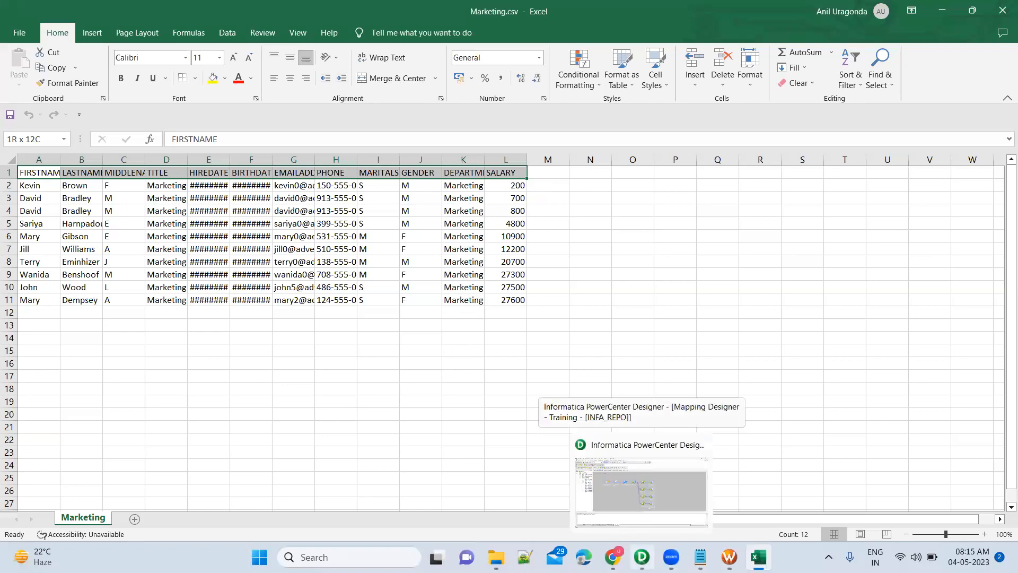
click(641, 490)
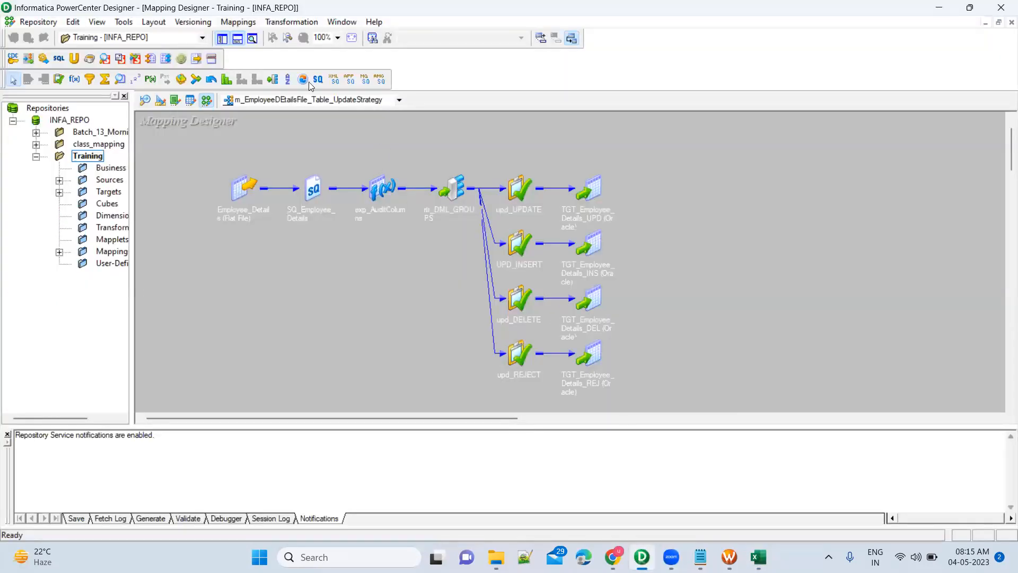
Create a new mapping named m_FileDept_TgtFileEmp_UNION in the Training folder
key(alt+m)
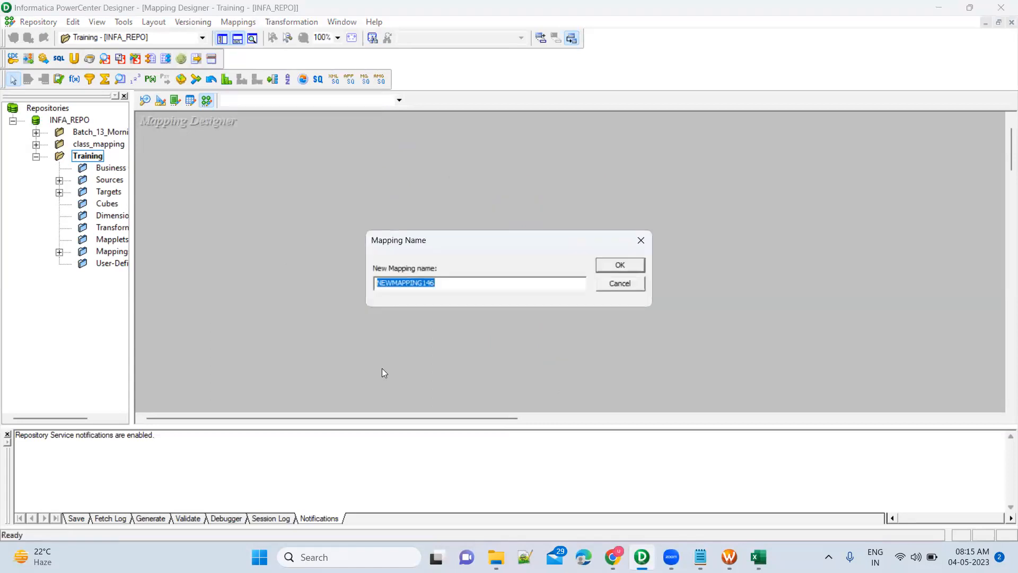
text(m_)
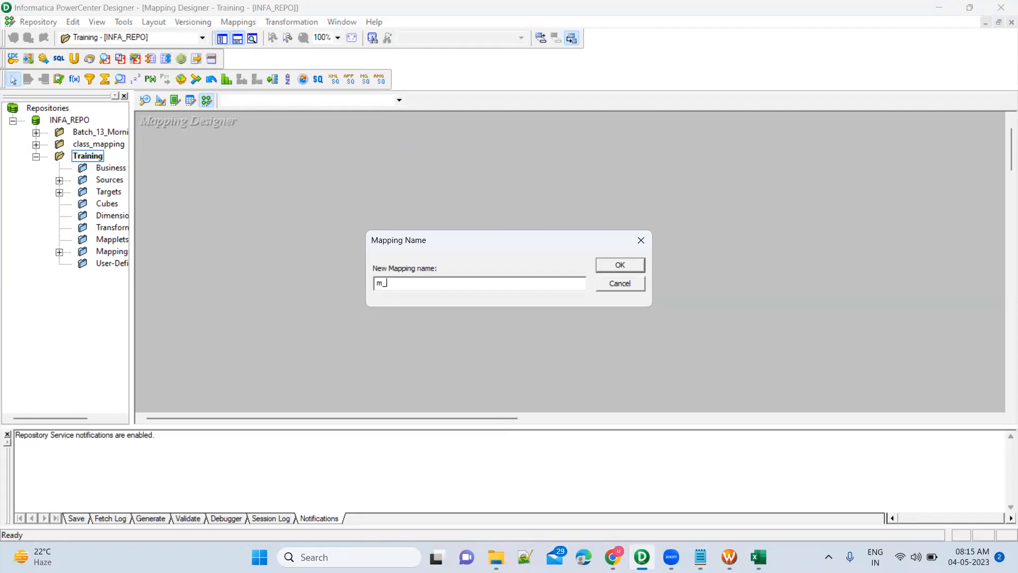
text(DE)
key(BackSpace)
key(BackSpace)
text(FIleDept)
key(BackSpace)
text(_)
key(BackSpace)
key(BackSpace)
key(BackSpace)
key(BackSpace)
key(BackSpace)
key(BackSpace)
key(BackSpace)
text(ileDEpt)
key(BackSpace)
key(BackSpace)
key(BackSpace)
text(ept_TgtFileEmp_UNION)
key(Return)
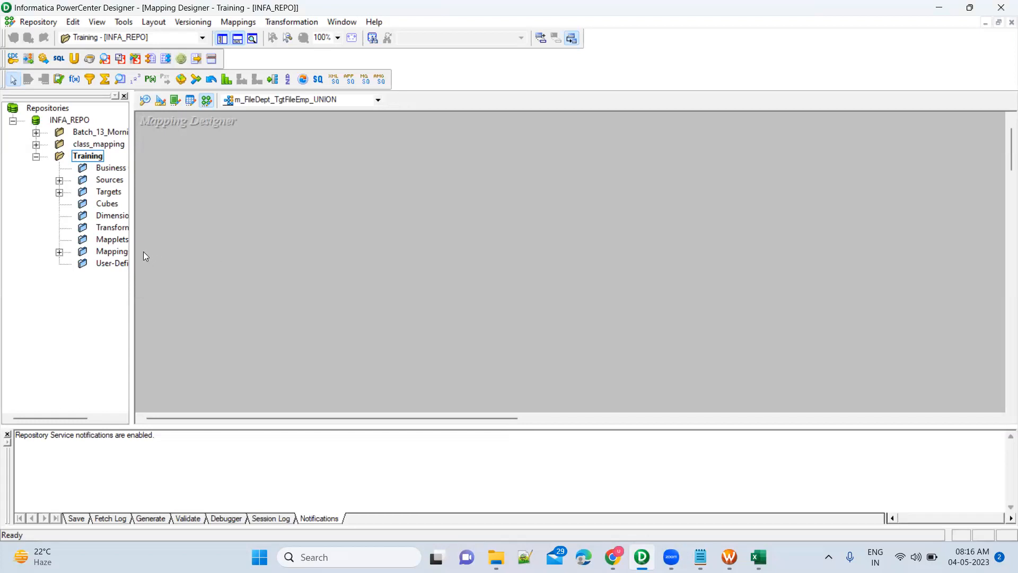
Widen the repository navigator and add the Employees_FF source from the Training folder's FlatFile group to the mapping
drag(132, 252, 188, 253)
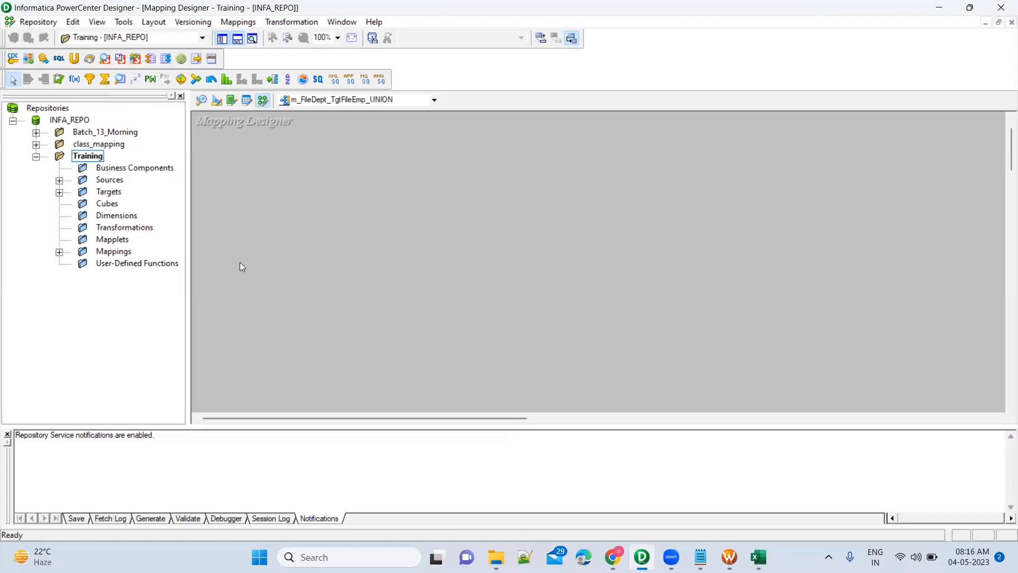
click(60, 181)
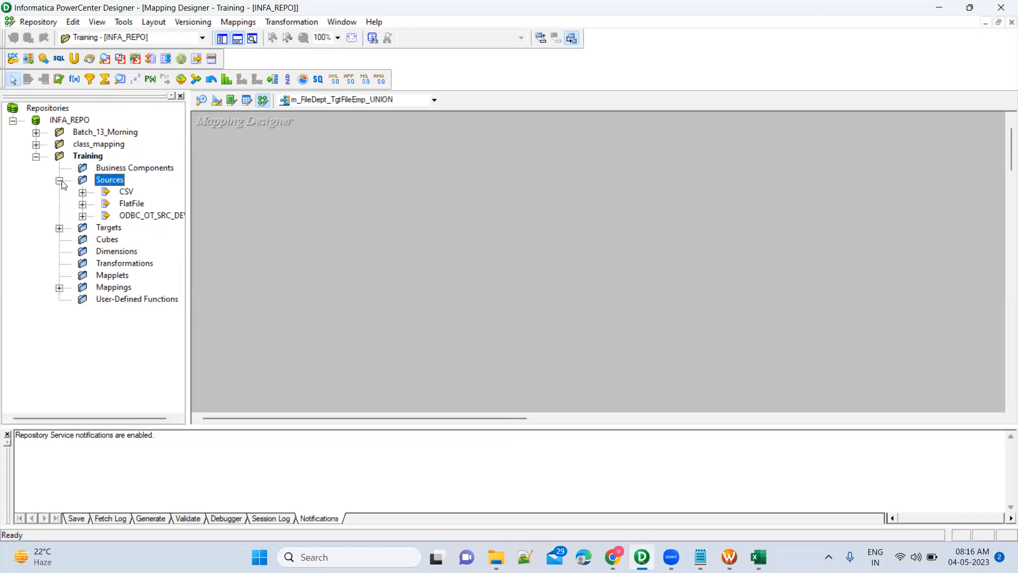
click(82, 204)
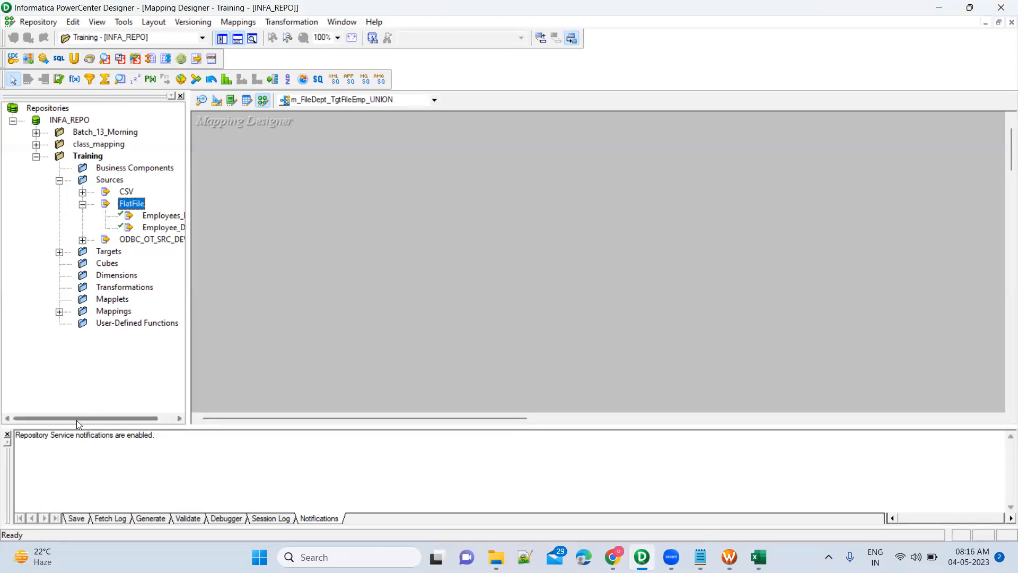
drag(77, 420, 114, 416)
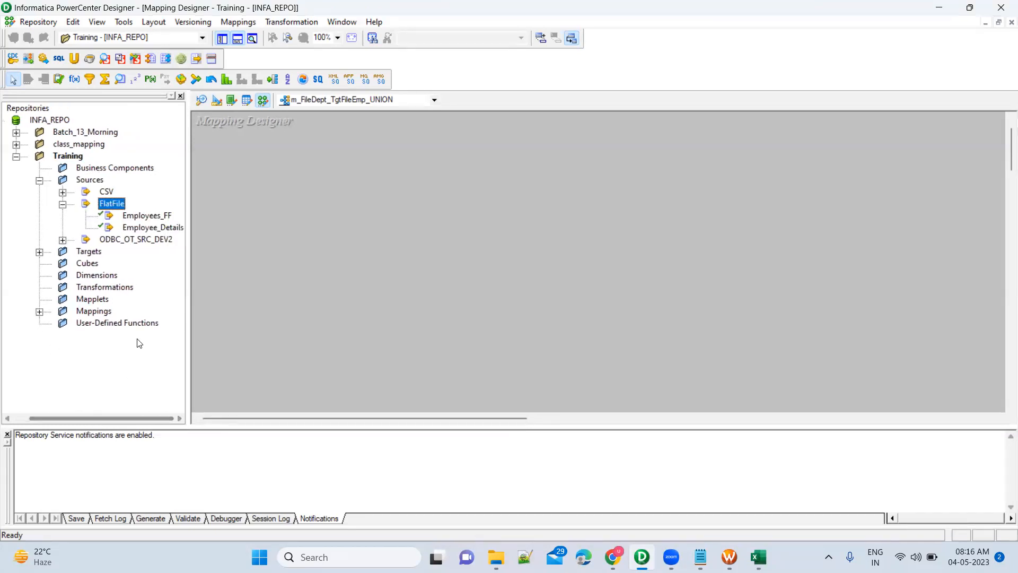
click(152, 219)
drag(135, 216, 338, 190)
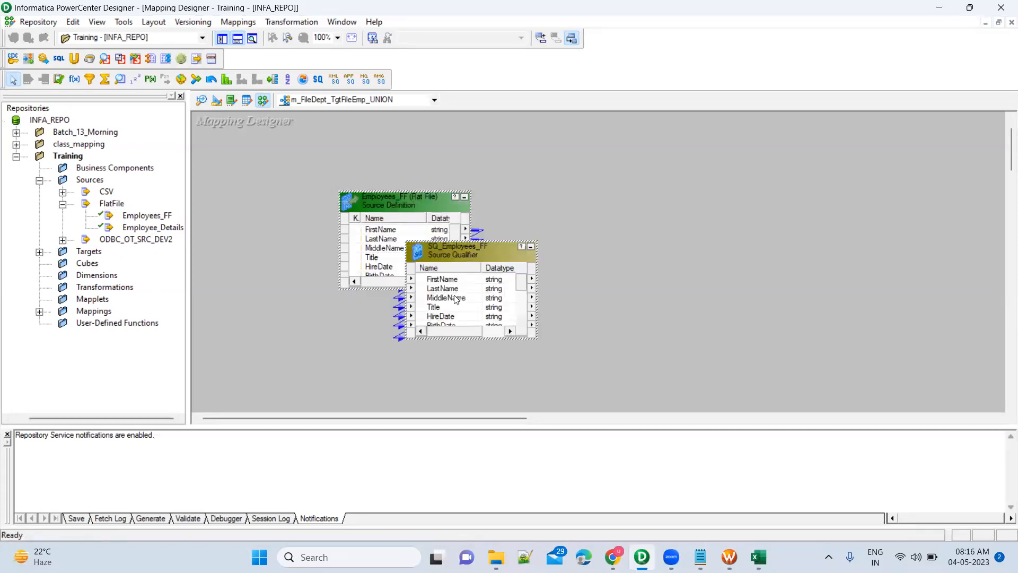
Place the Employees_FF source and its source qualifier side by side and enlarge the source to show all ports through Salary
click(466, 257)
drag(403, 208, 293, 212)
drag(419, 256, 410, 206)
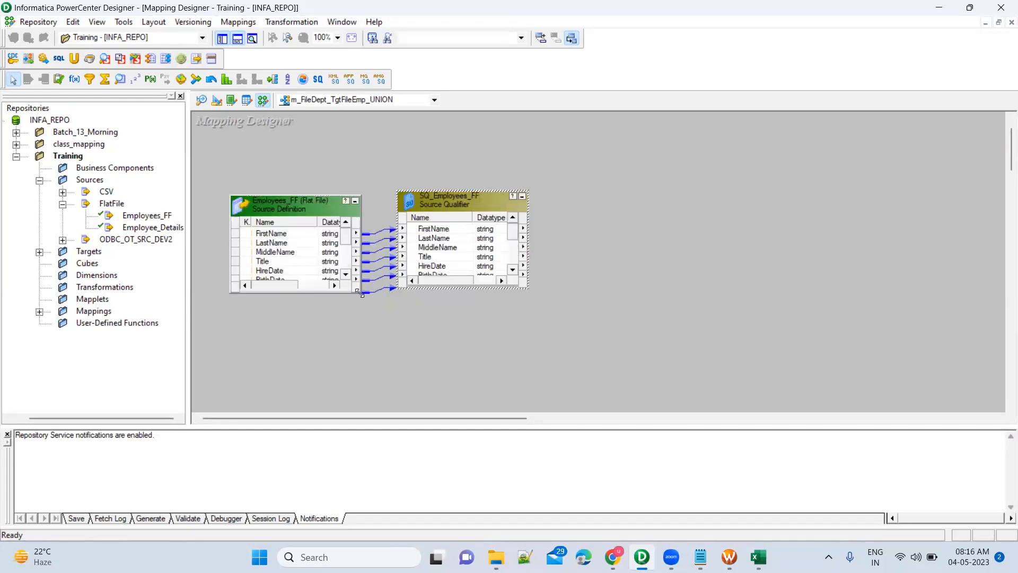
drag(359, 293, 379, 373)
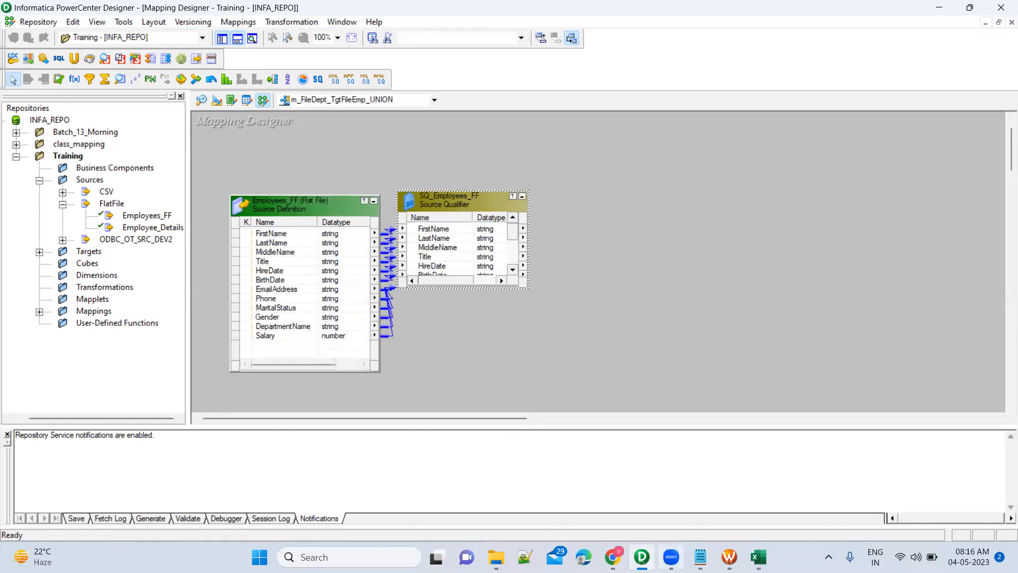
Compare the columns in Marketing.csv with the ports of the Employees_FF source in the mapping
click(759, 557)
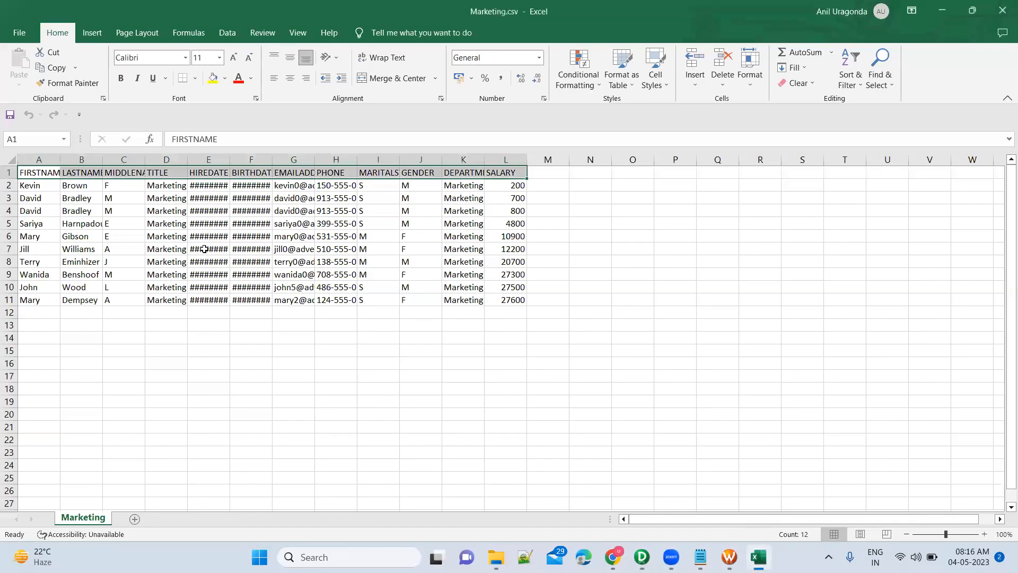
click(98, 188)
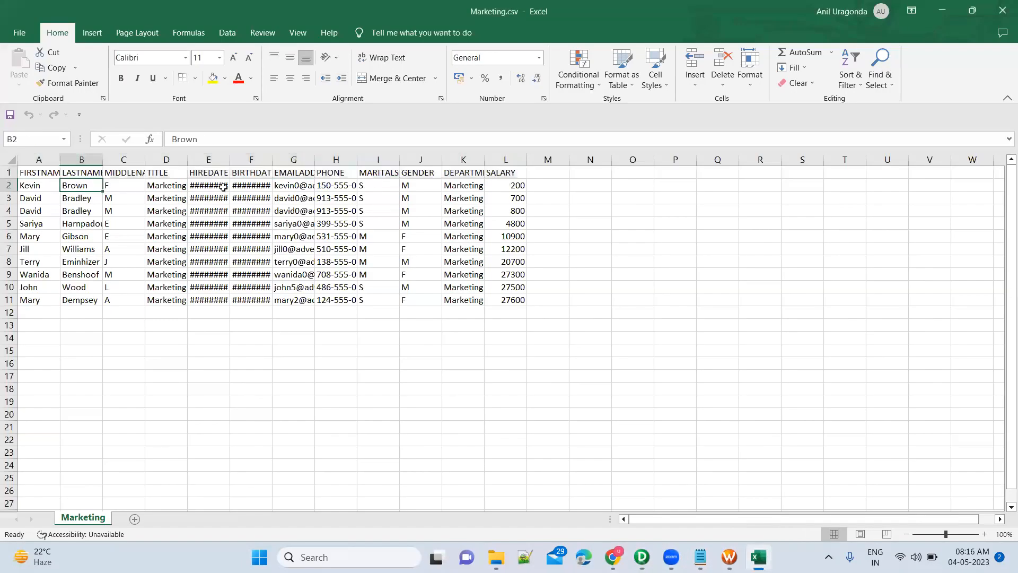
key(alt+Tab)
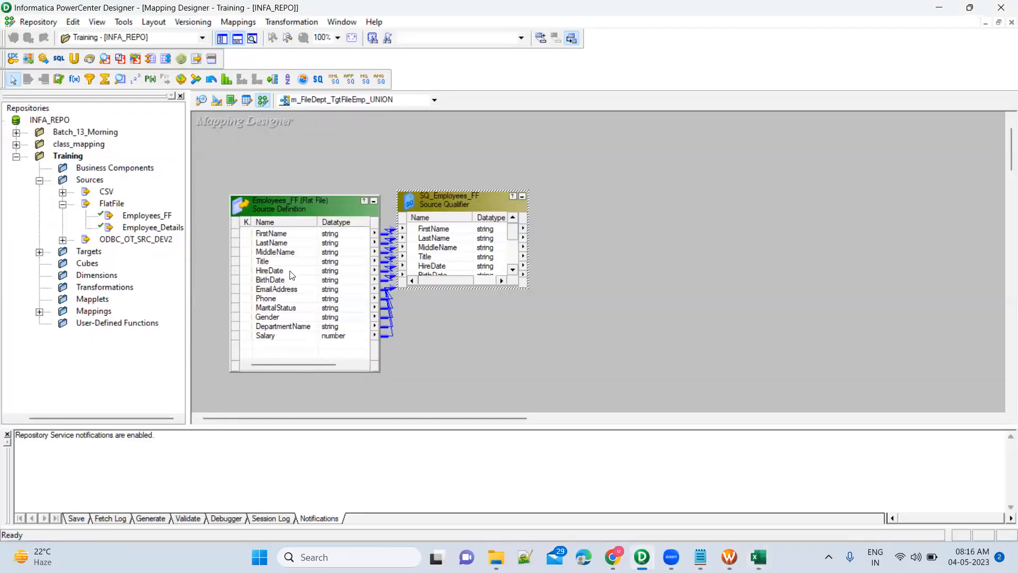
Switch to Marketing.csv in Excel, widen column K to fit the DEPARTMENTNAME heading, and return to the PowerCenter mapping
key(alt+Tab)
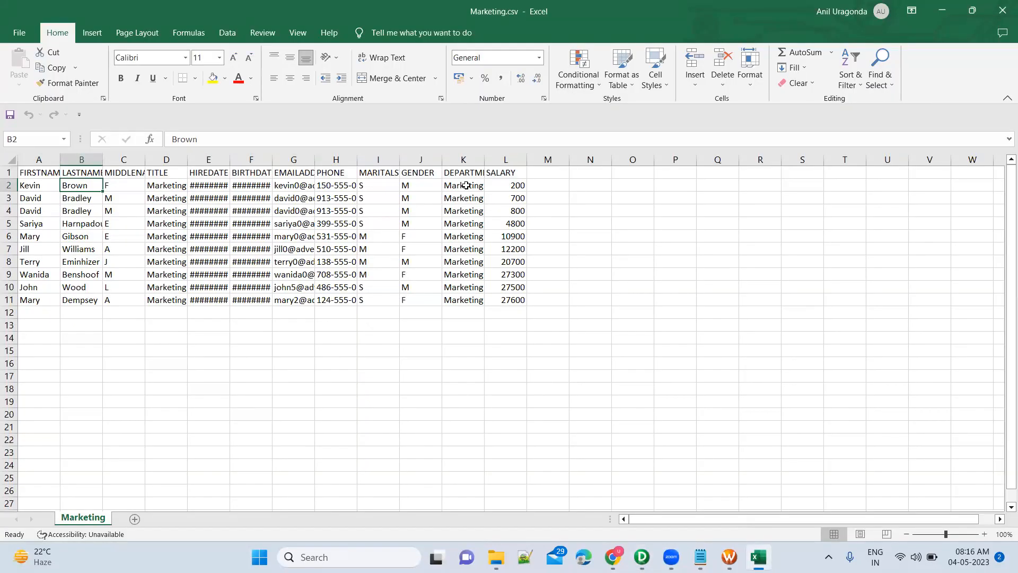
key(alt+Tab)
key(alt+Tab)
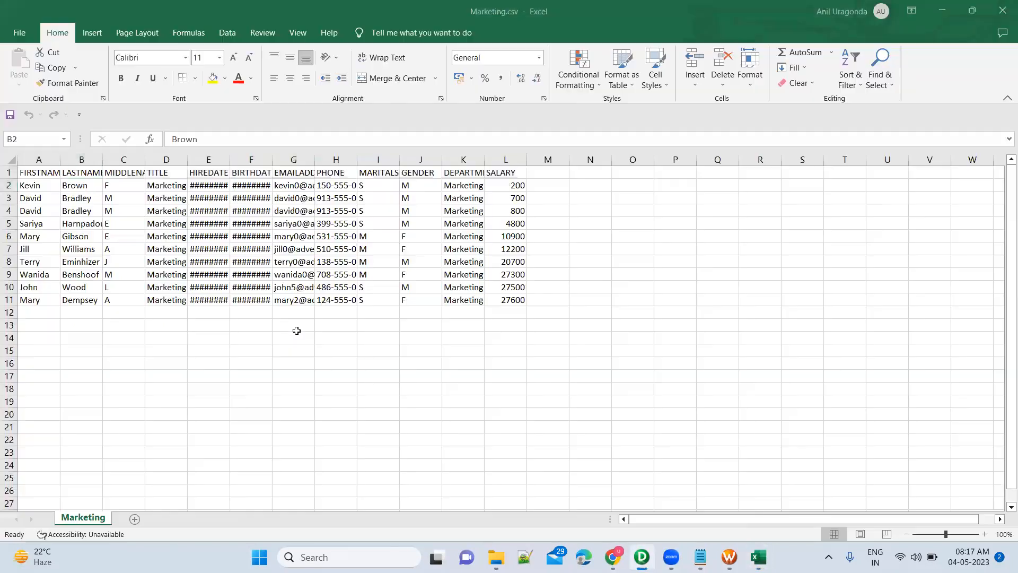
double_click(485, 156)
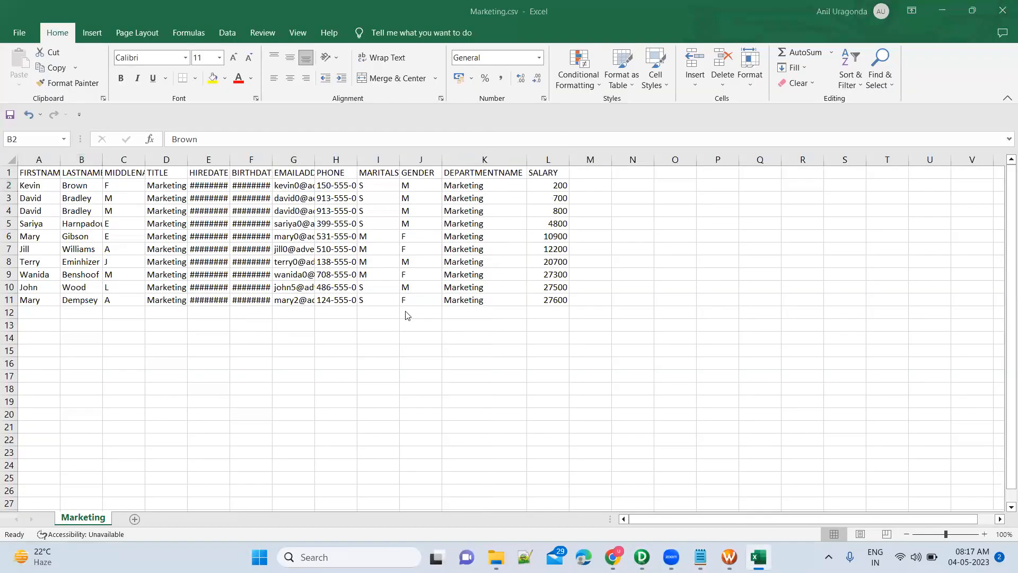
key(alt+Tab)
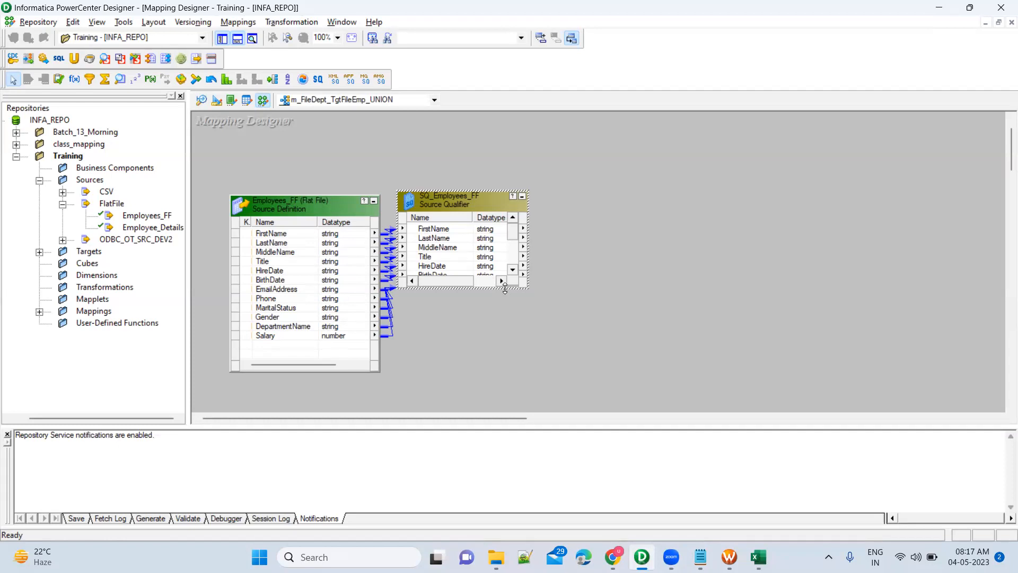
Enlarge the SQ_Employees_FF source qualifier to show all ports through Salary and check the department CSV files in the SrcFiles folder
drag(505, 288, 505, 367)
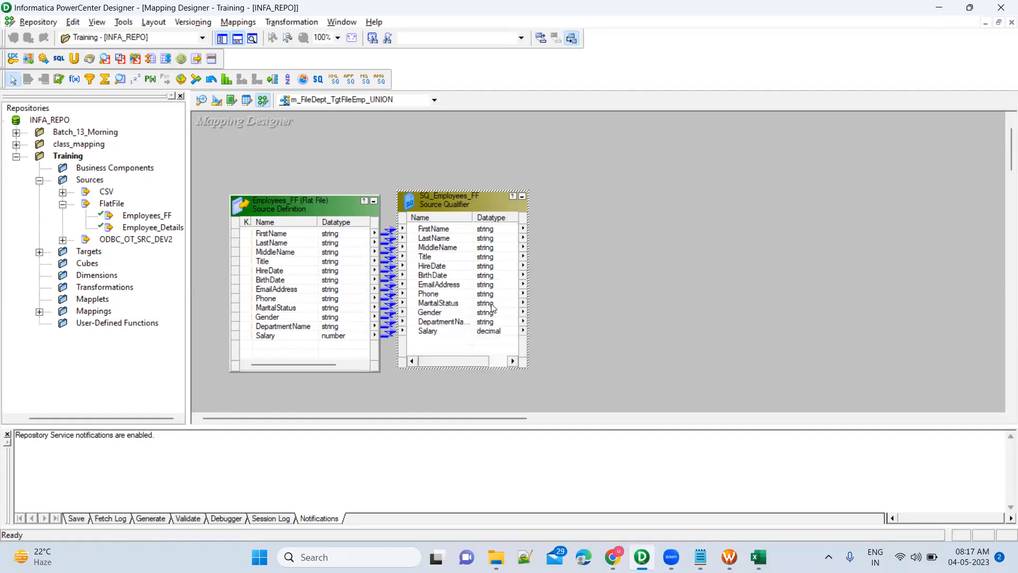
click(485, 286)
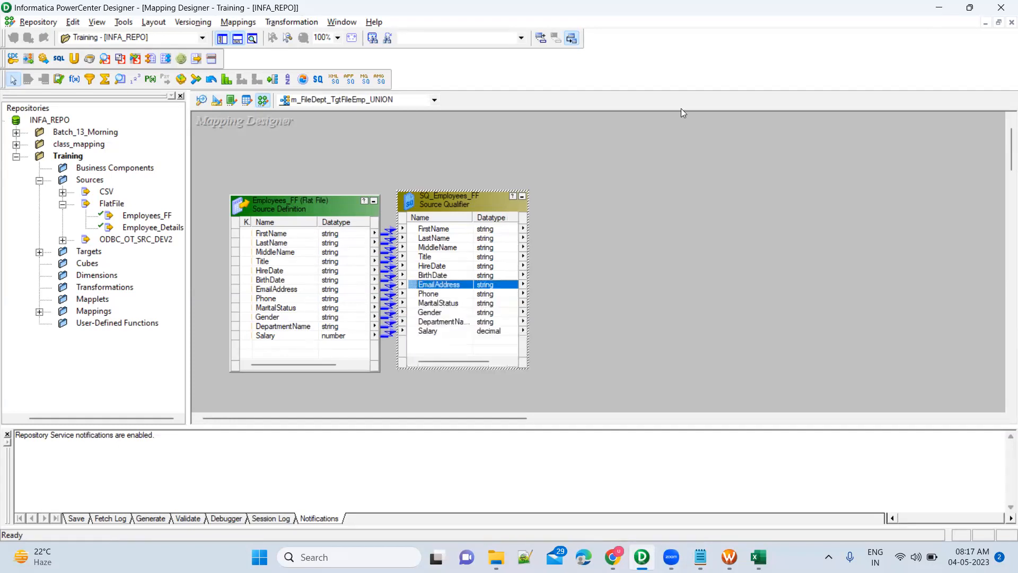
click(484, 247)
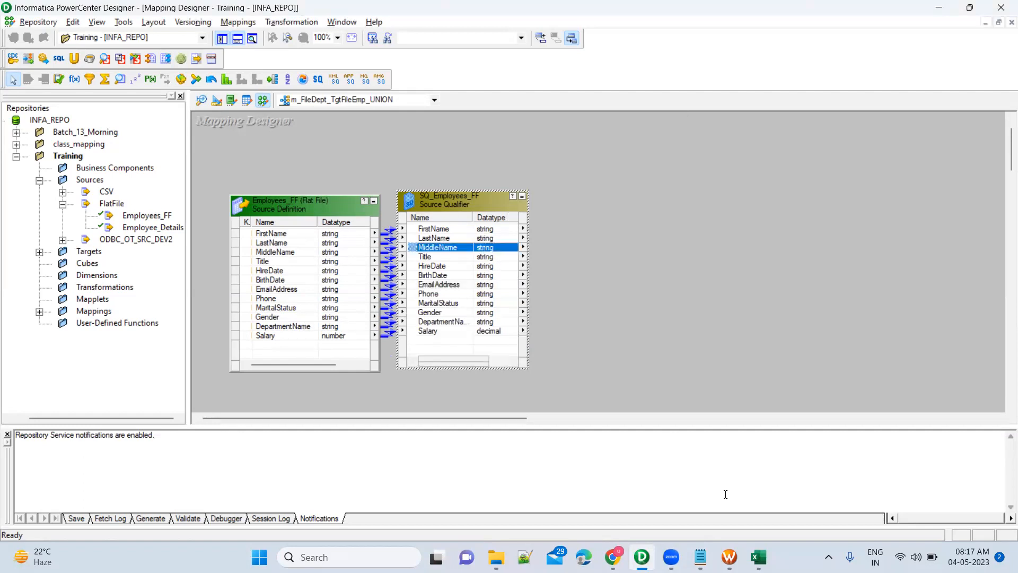
click(496, 557)
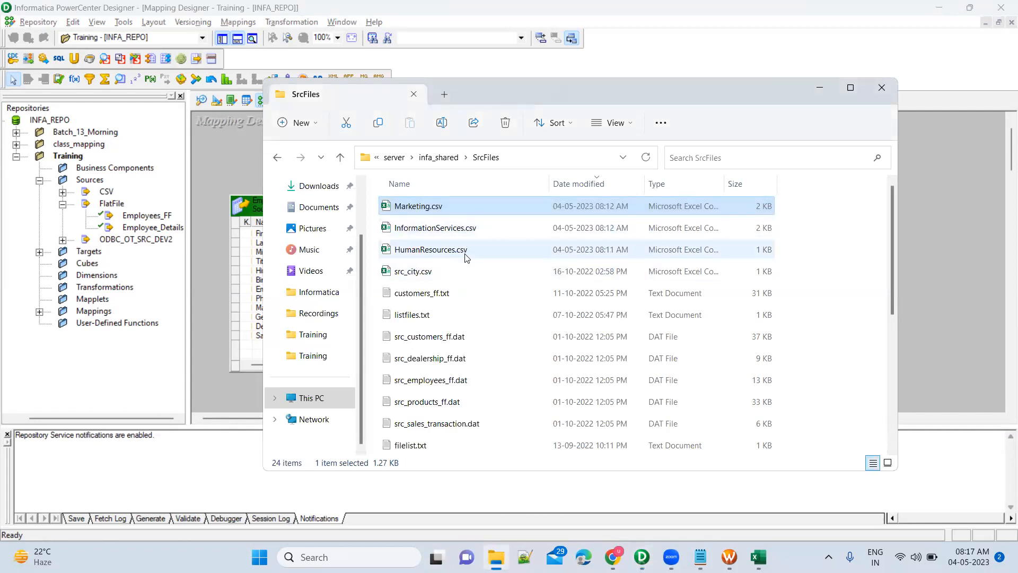
key(alt+Tab)
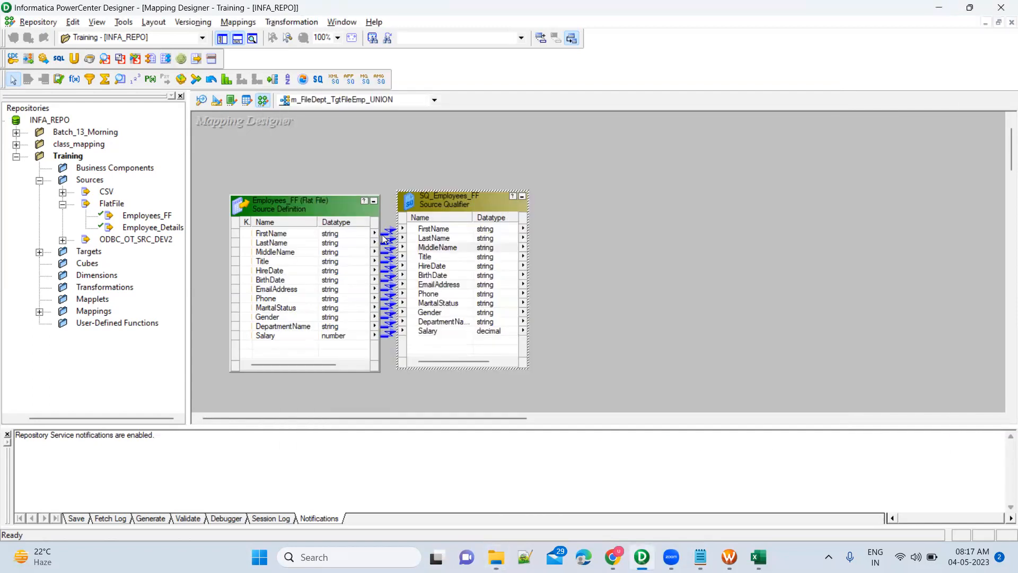
Collapse the Employees_FF source and its source qualifier to icons and move the pair together to the upper part of the mapping
click(373, 202)
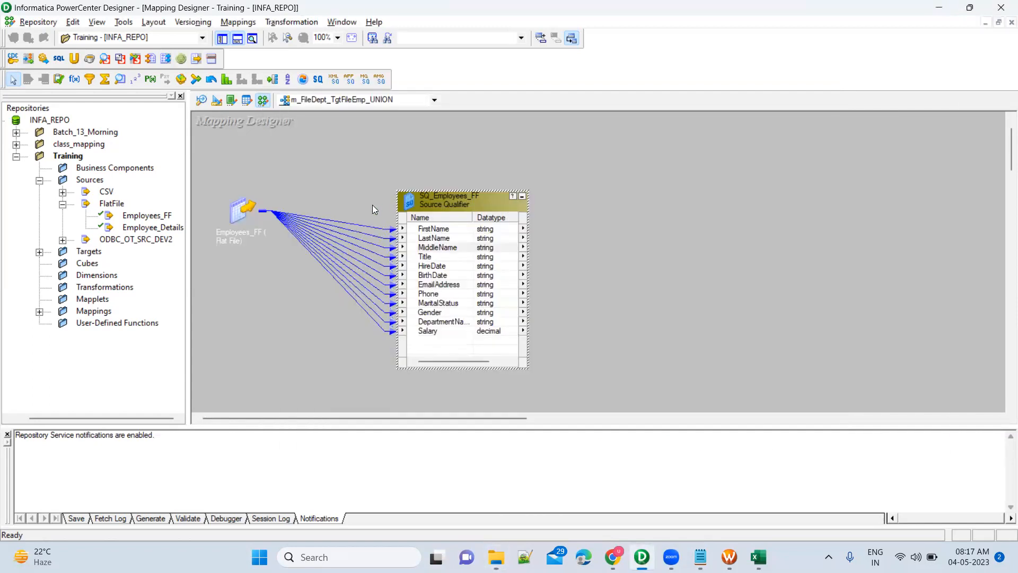
click(523, 198)
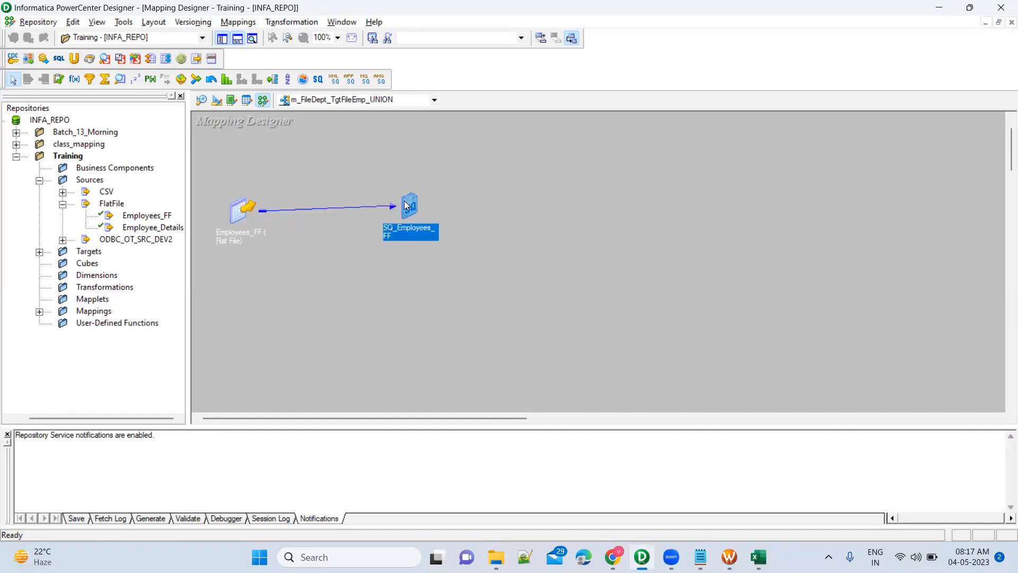
drag(218, 174, 461, 274)
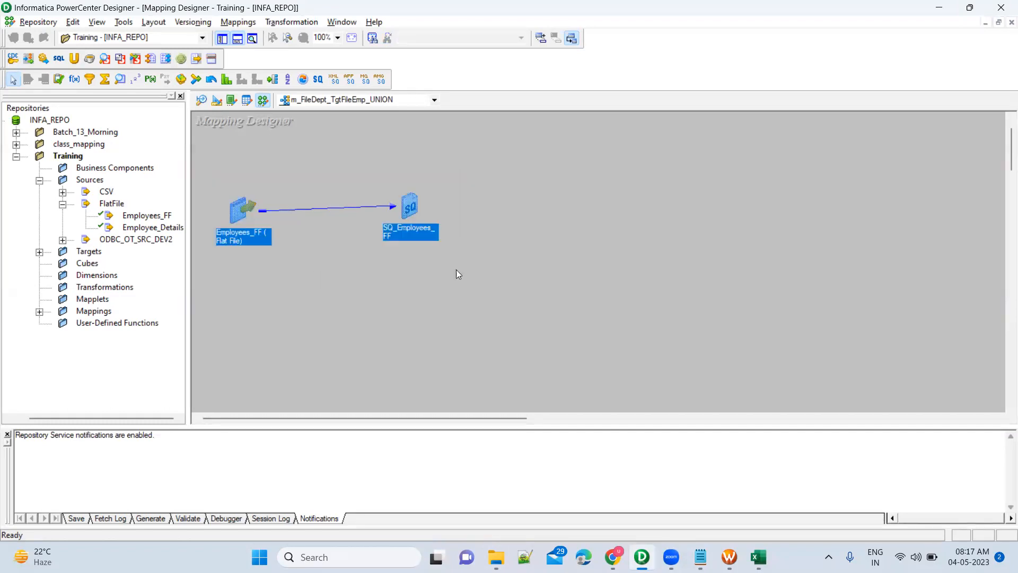
click(428, 253)
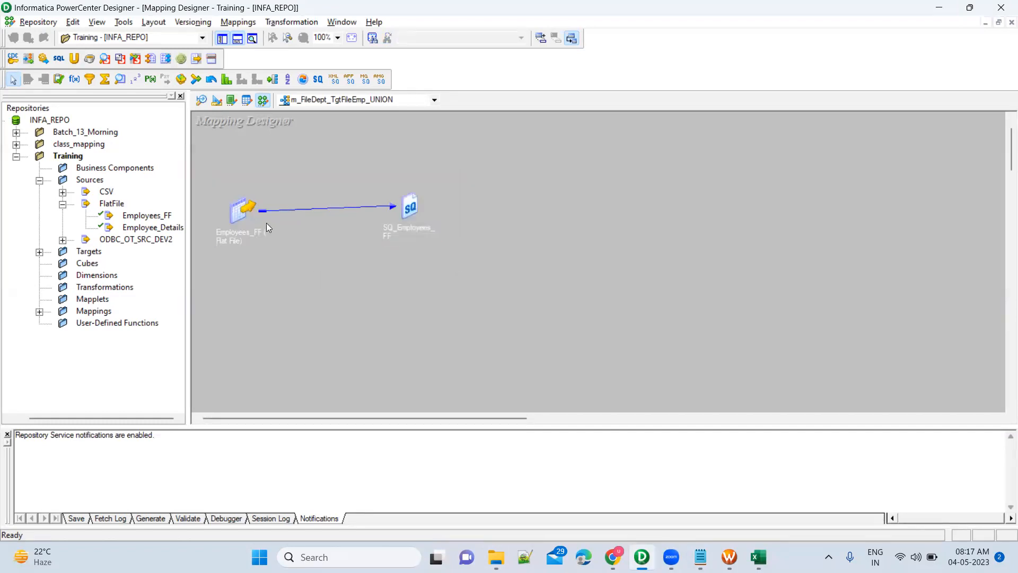
drag(414, 208, 340, 206)
drag(221, 183, 389, 256)
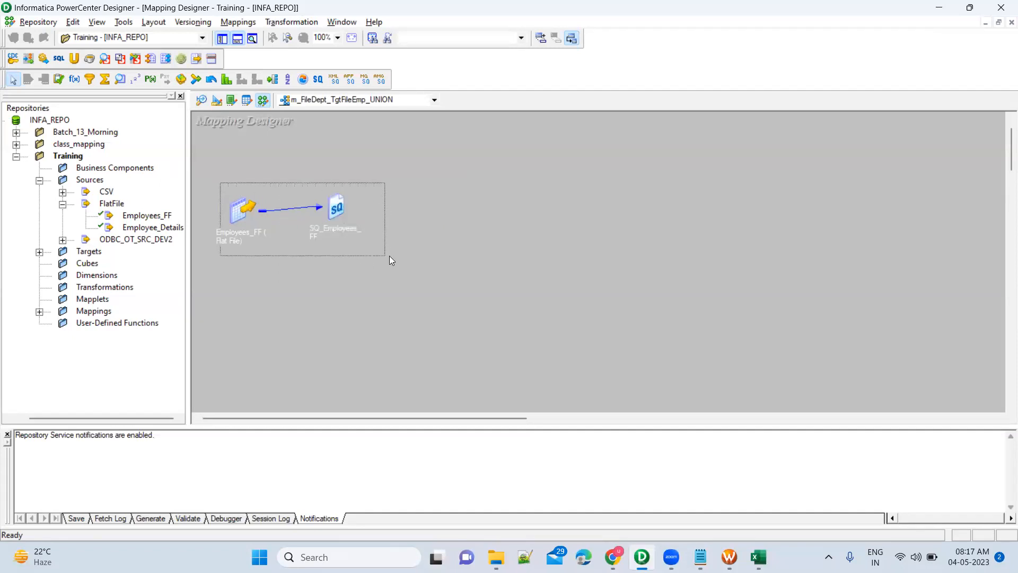
drag(335, 201, 335, 158)
click(329, 247)
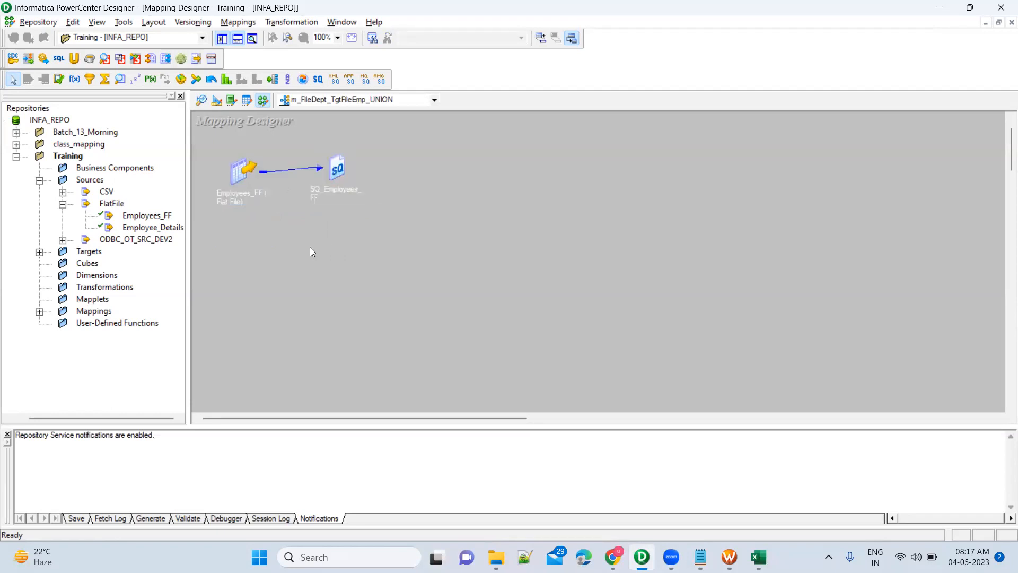
Add a second Employees_FF source instance, collapse it and its source qualifier to icons, and place them beneath the first pair
drag(165, 222, 281, 246)
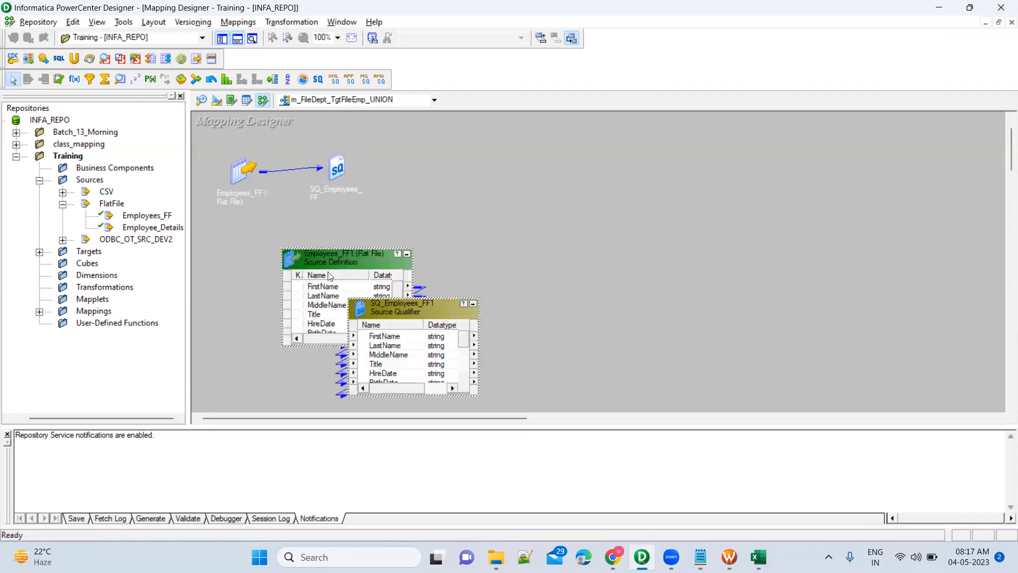
click(407, 256)
click(470, 304)
drag(361, 316, 326, 235)
click(313, 284)
Add a third Employees_FF source instance, collapse it and its source qualifier to icons, and align them beneath the other pairs
drag(146, 215, 265, 332)
drag(325, 344, 281, 297)
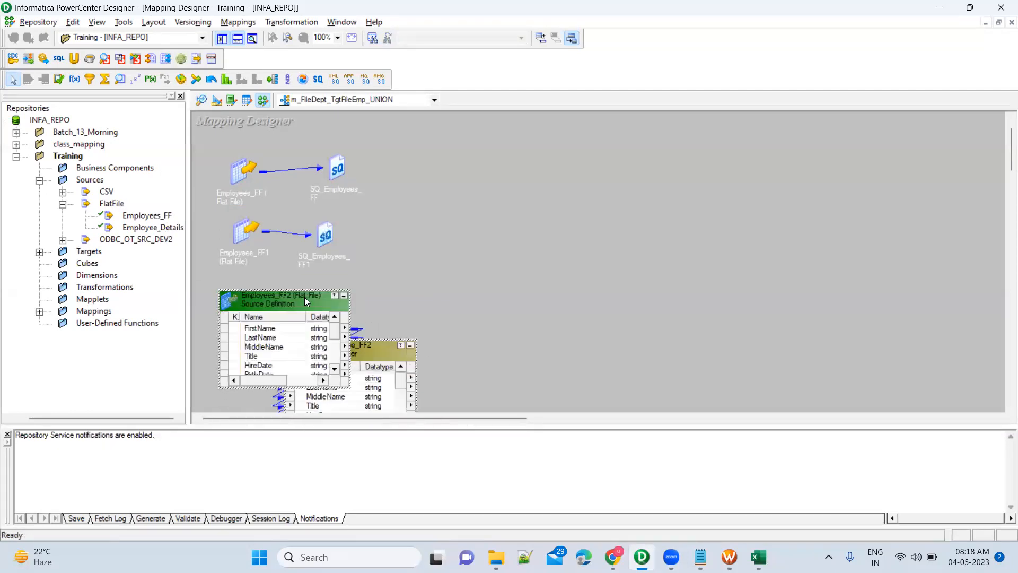
click(343, 296)
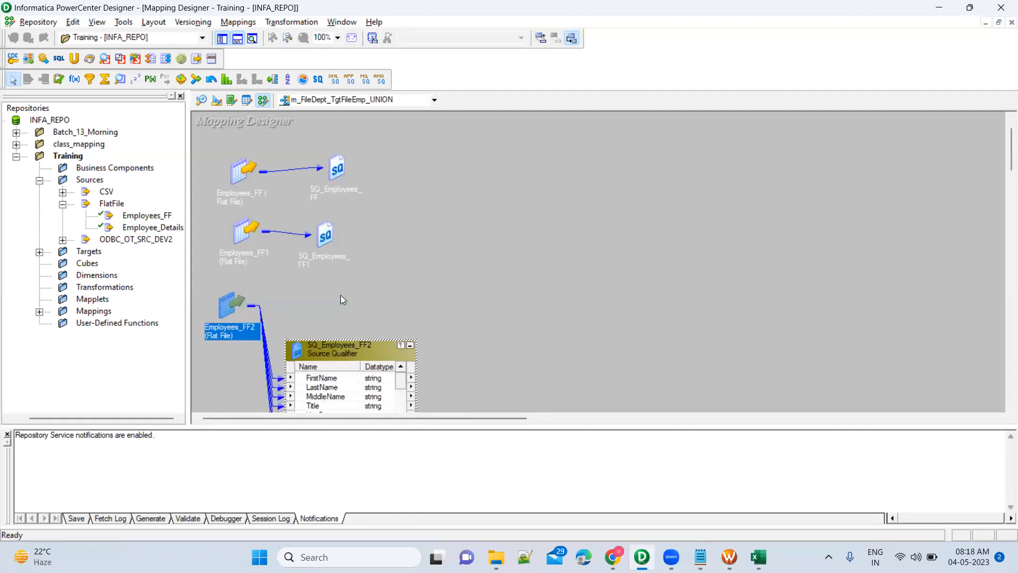
click(412, 345)
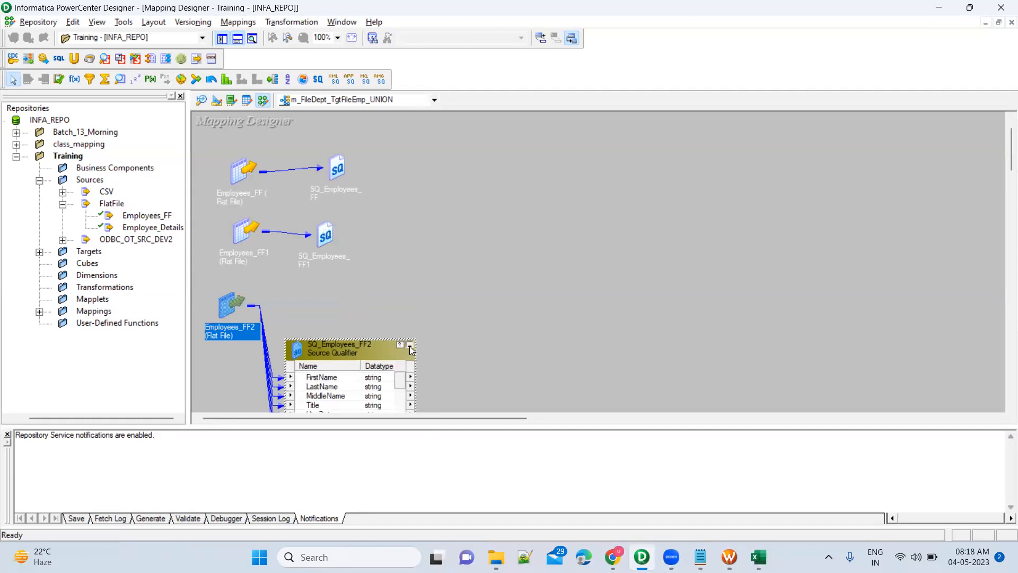
click(410, 344)
mouse_move(301, 354)
mouse_down()
mouse_move(322, 311)
mouse_move(312, 358)
mouse_up()
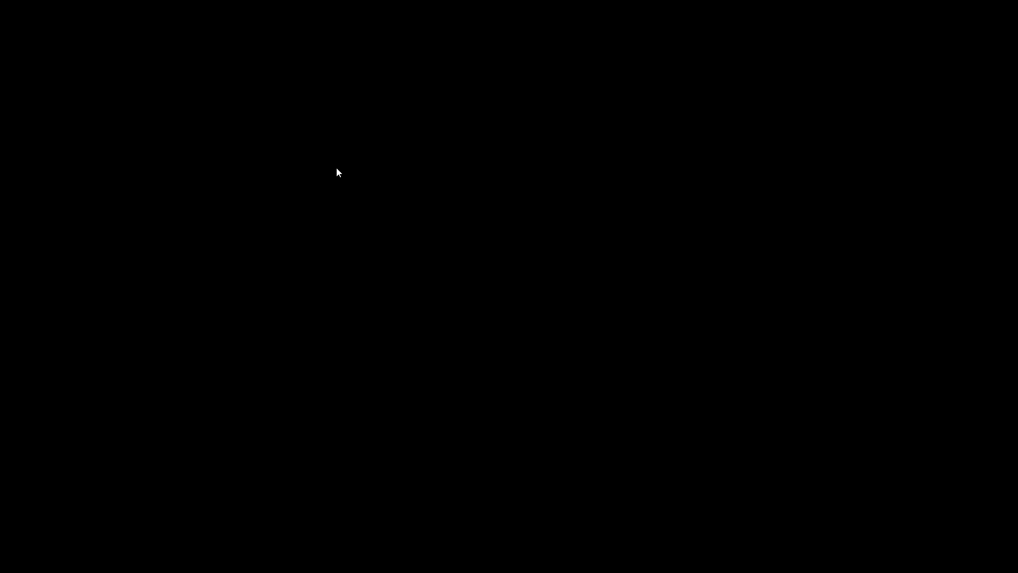
click(324, 169)
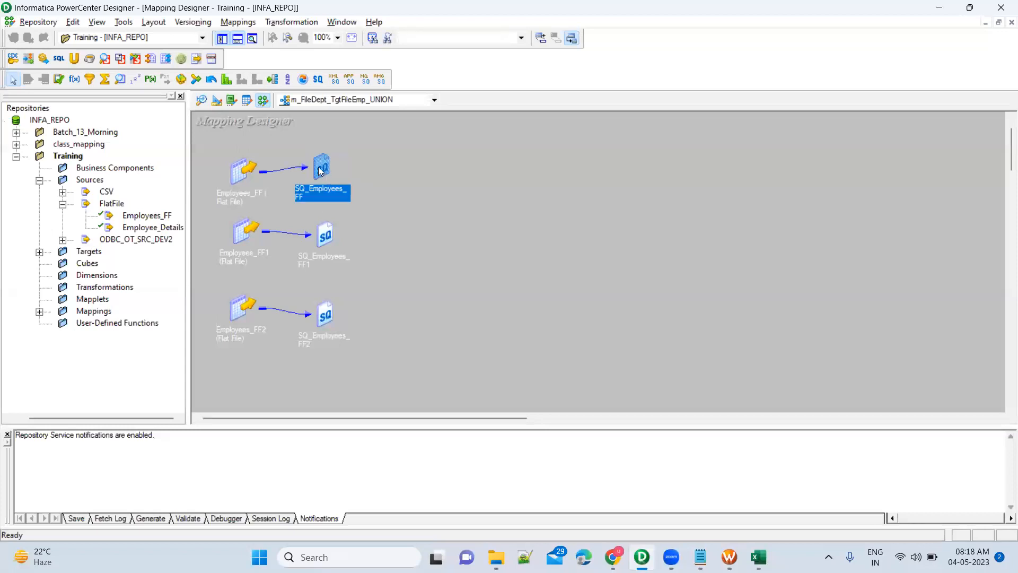
Rename the first source qualifier to SQ_Employees_FF_Marketing, apply the change, and collapse it back to an icon
double_click(320, 169)
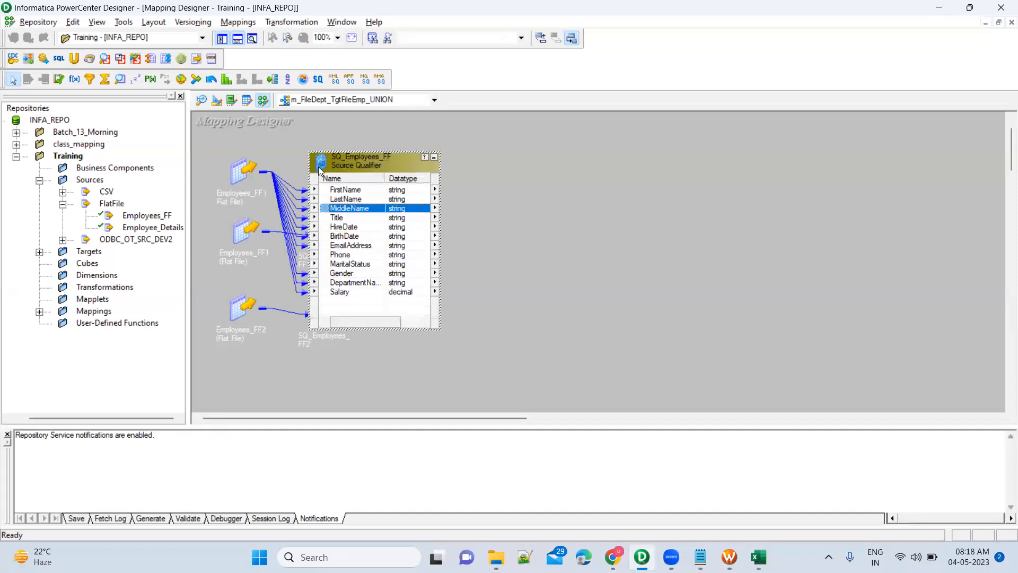
double_click(363, 164)
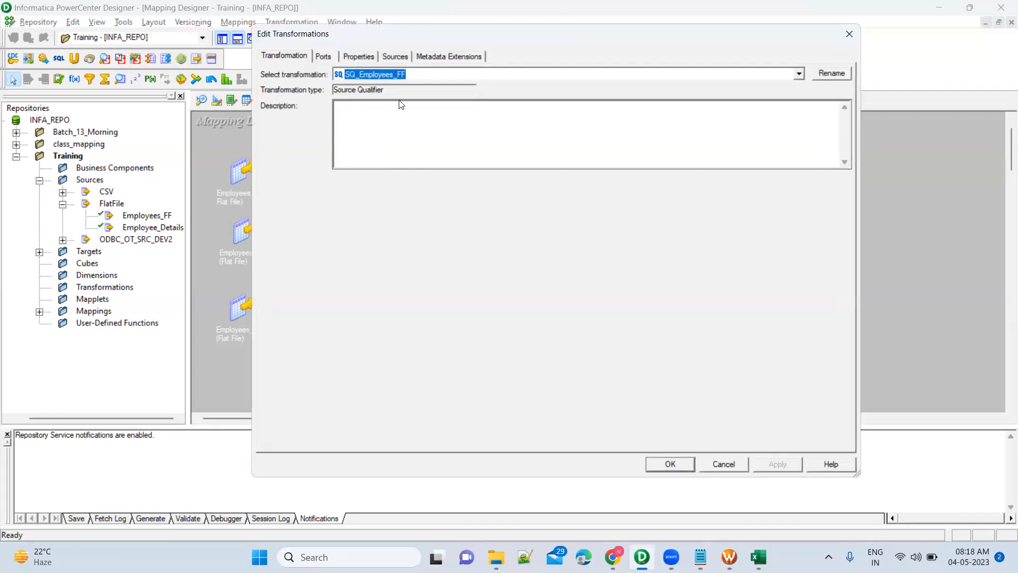
click(830, 74)
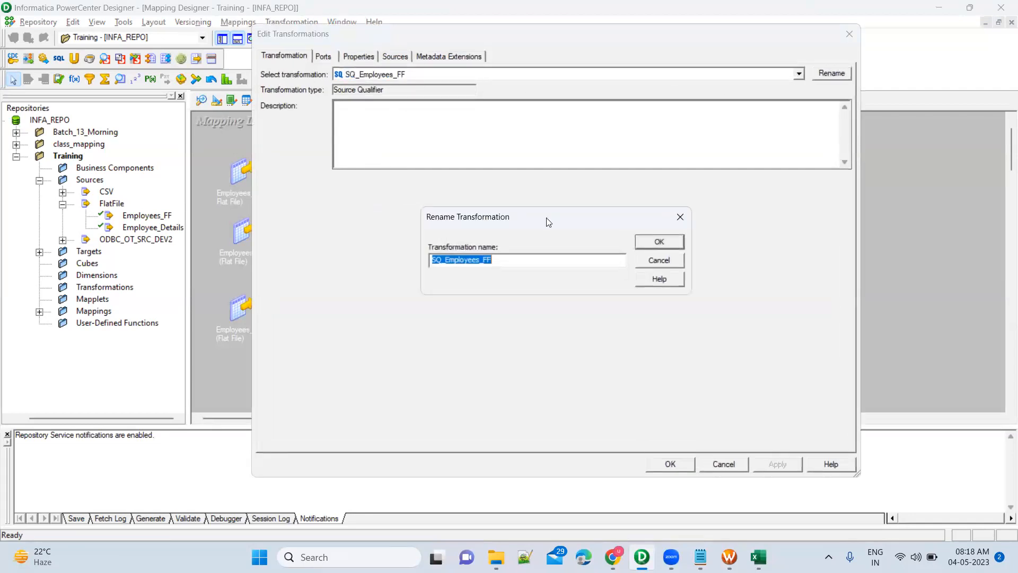
click(515, 264)
text(_)
click(497, 554)
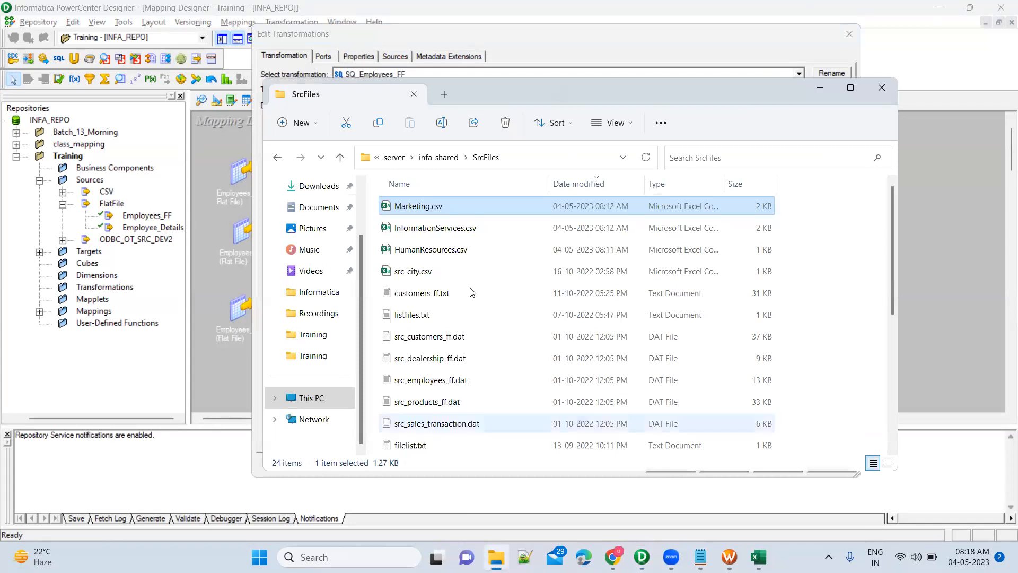
key(alt+Tab)
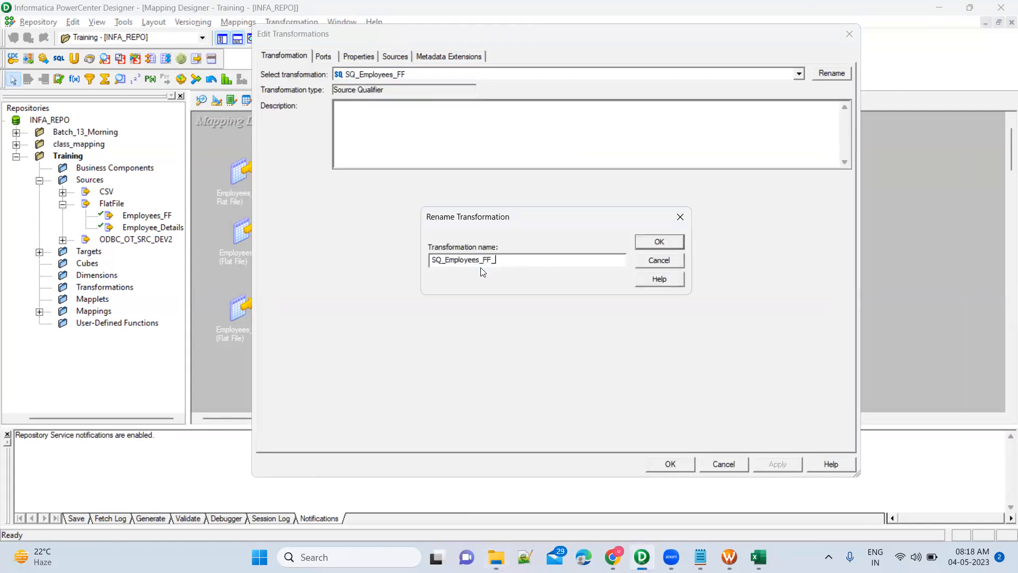
text(Marketing)
click(656, 244)
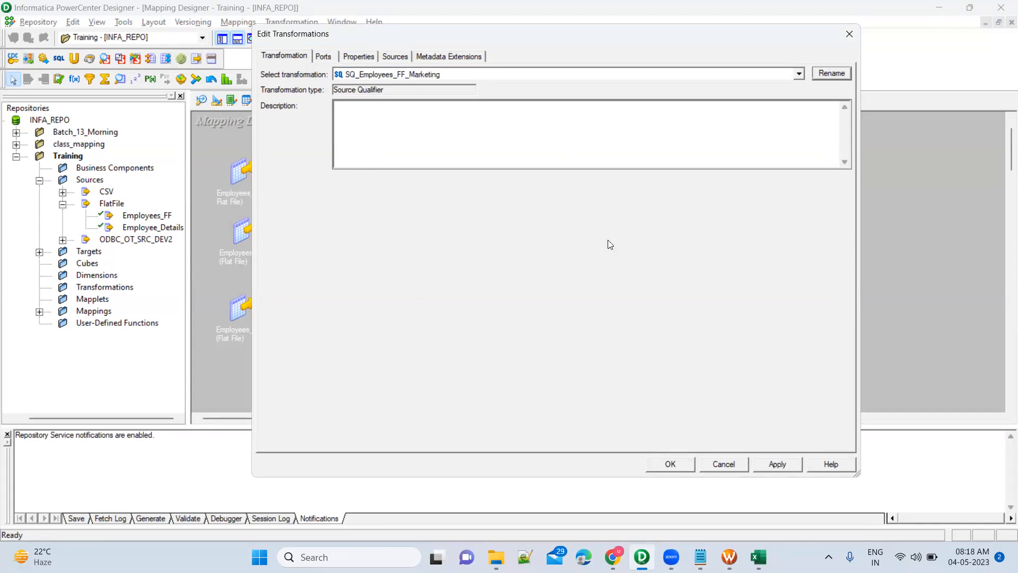
click(786, 464)
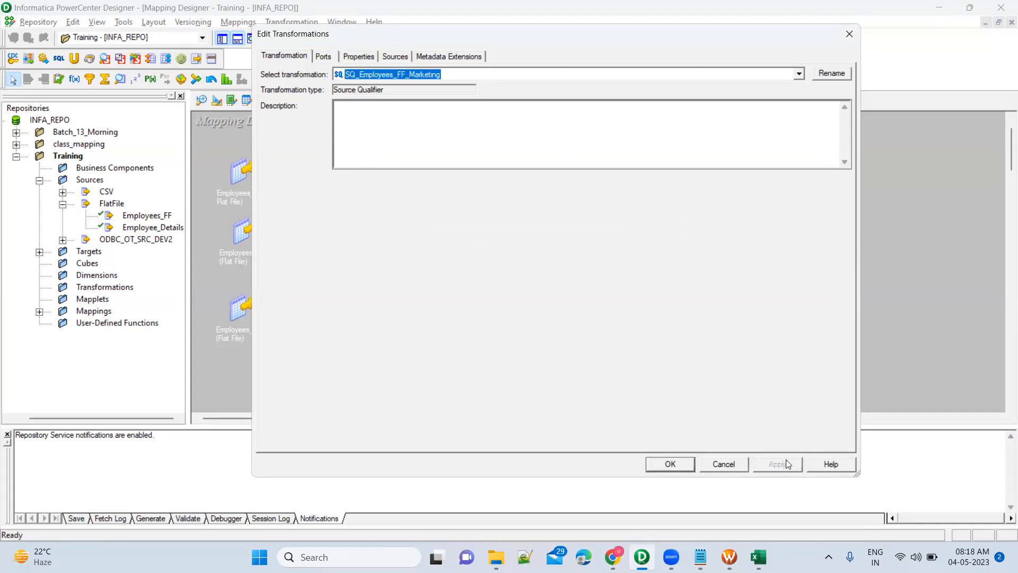
click(670, 464)
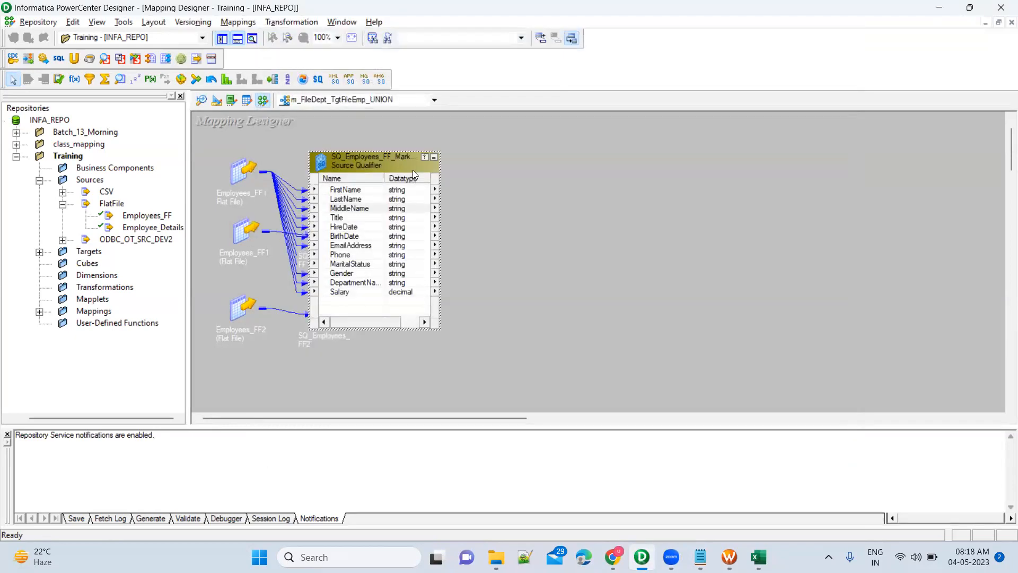
click(433, 159)
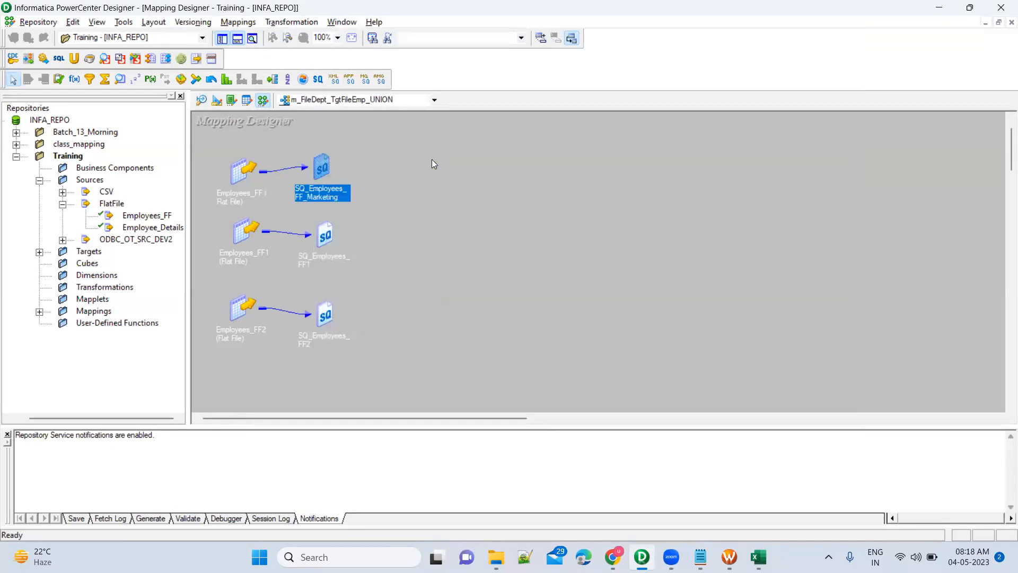
Rename the second pair's source qualifier to SQ_Employees_FF_HR and apply the change
double_click(322, 237)
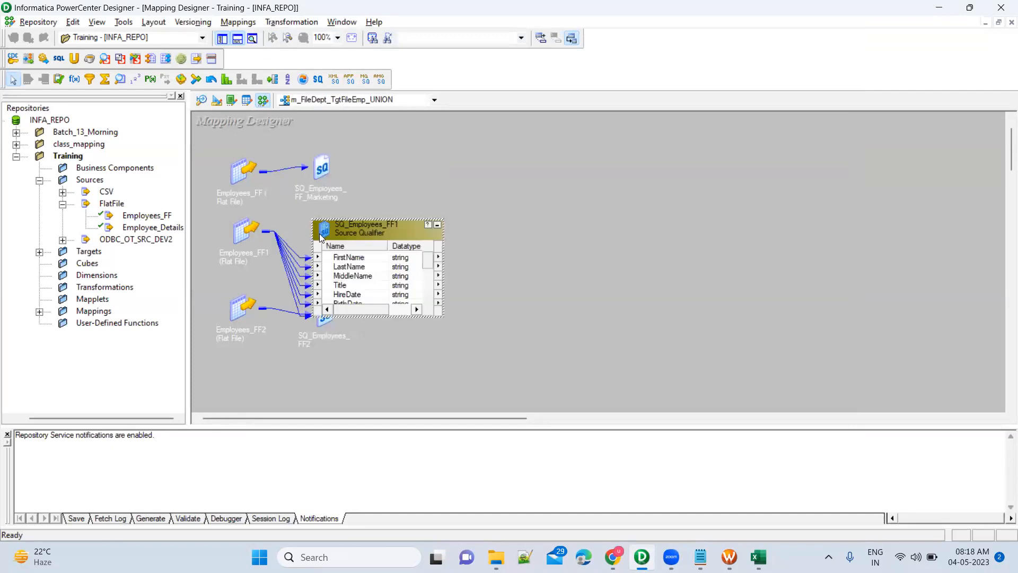
double_click(380, 230)
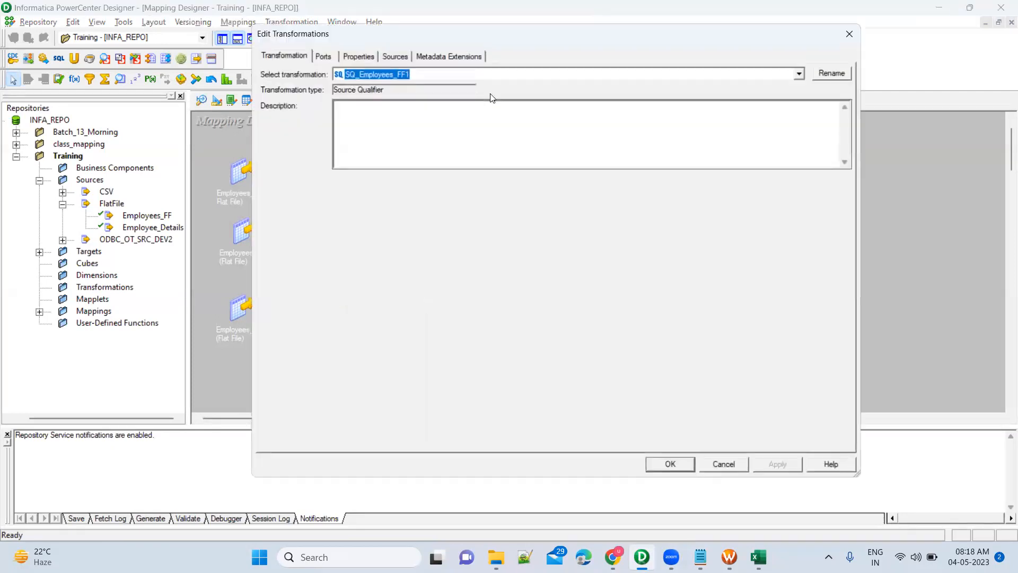
click(832, 73)
click(513, 262)
key(BackSpace)
text(_HR)
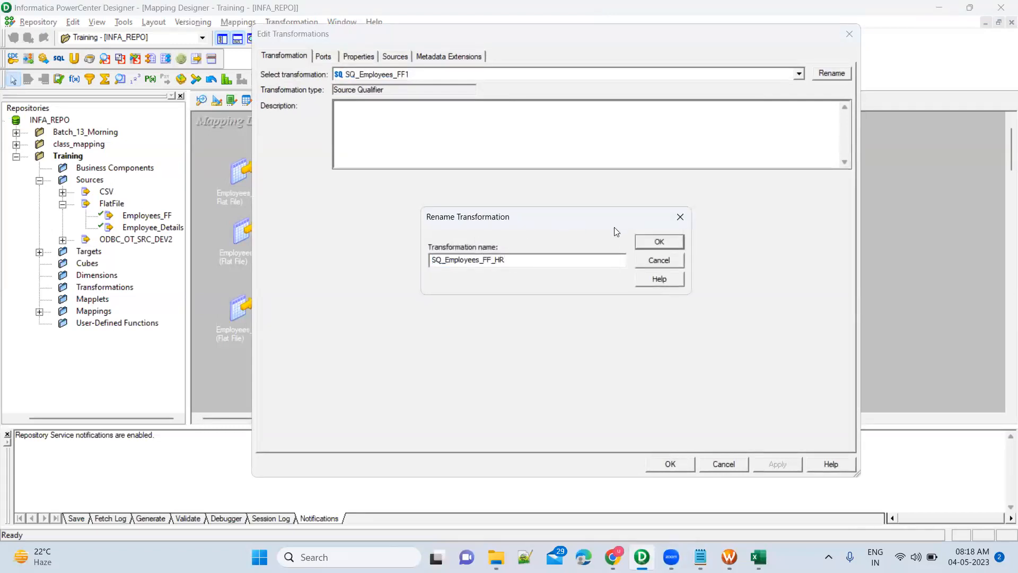
click(656, 241)
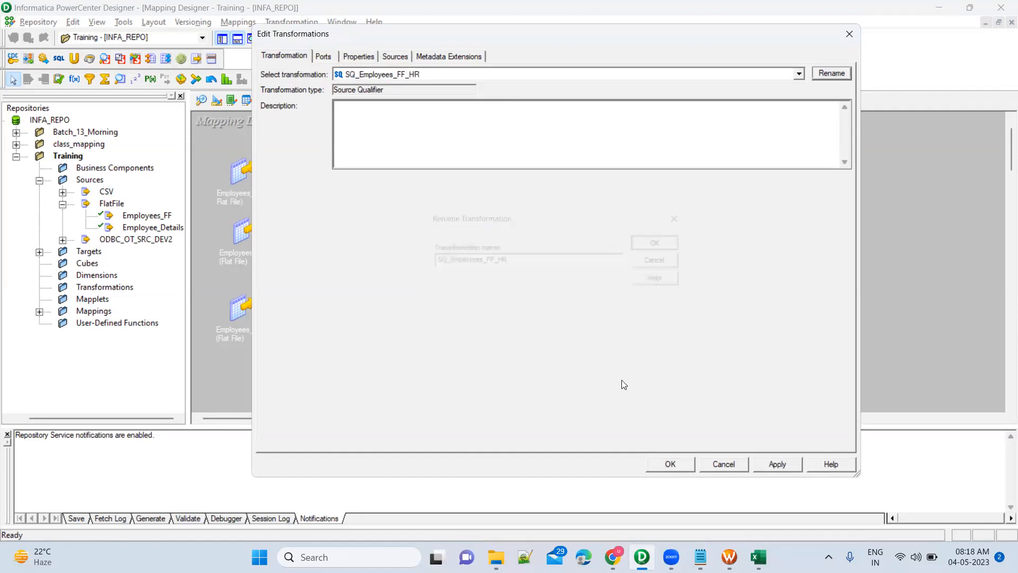
click(781, 465)
click(670, 464)
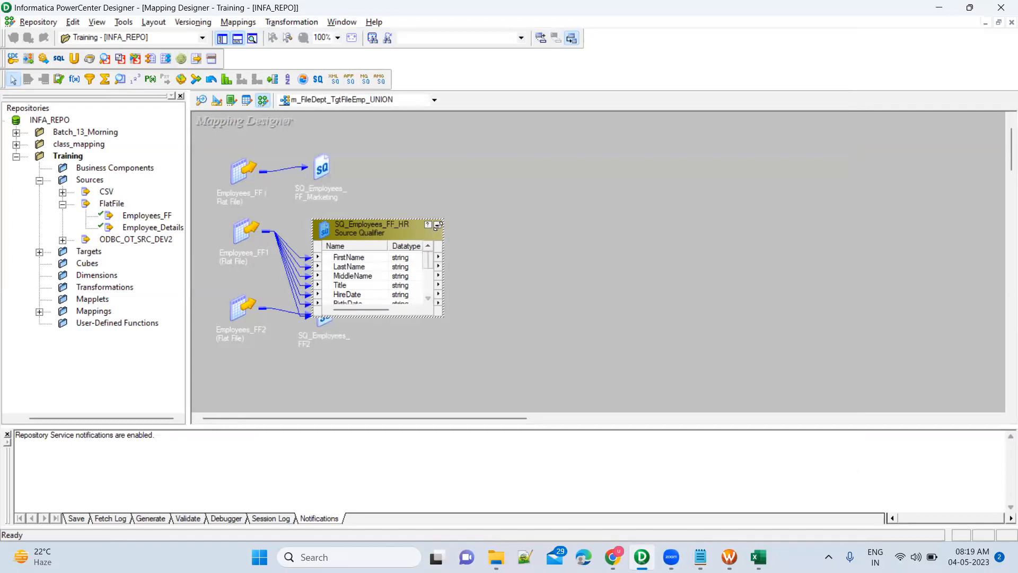
Collapse the HR source qualifier, rename the third source qualifier to SQ_Employees_FF_IS, apply the change, and collapse it to an icon
click(437, 225)
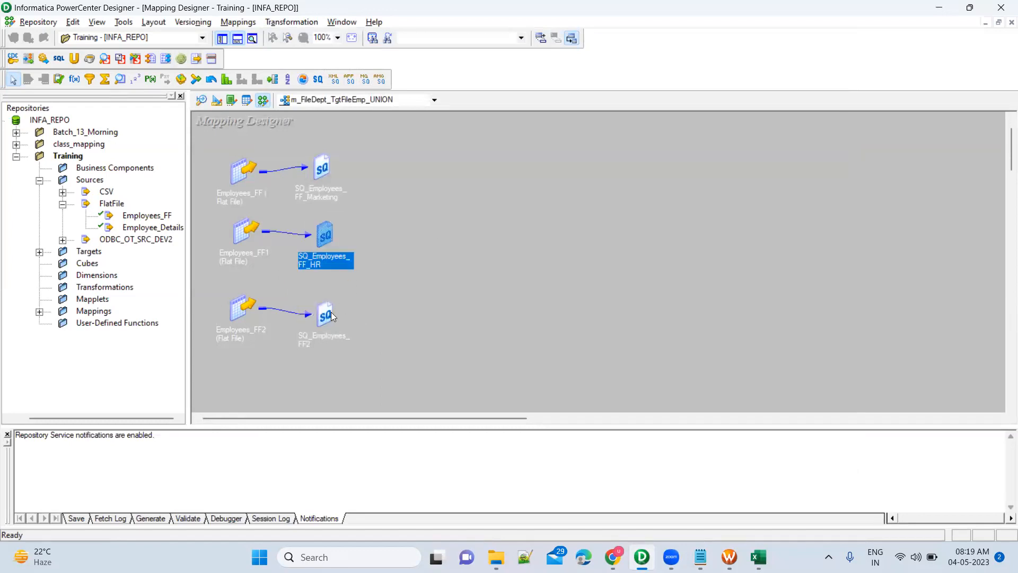
double_click(331, 314)
double_click(362, 312)
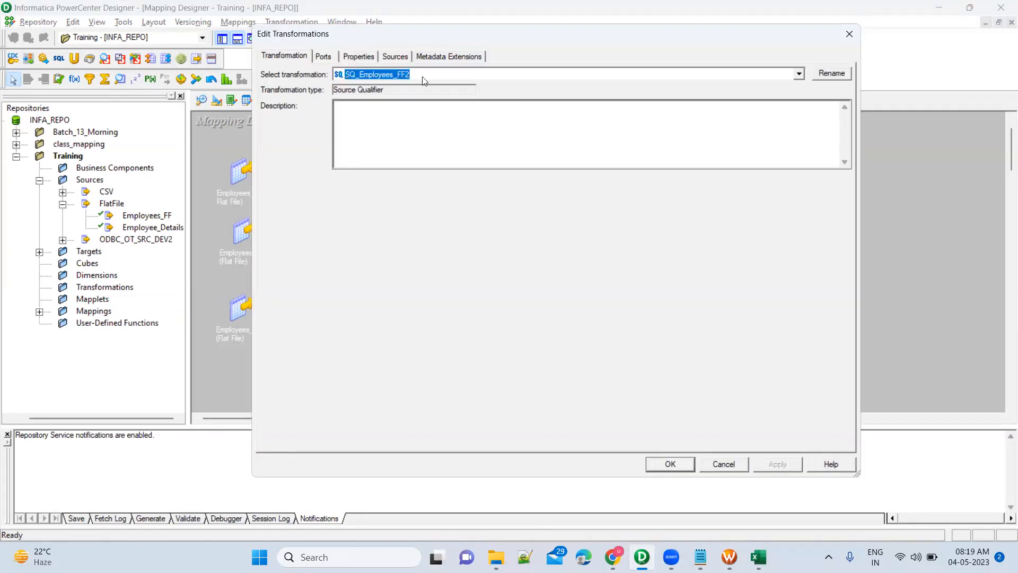
click(838, 74)
click(504, 263)
key(BackSpace)
text(_IS)
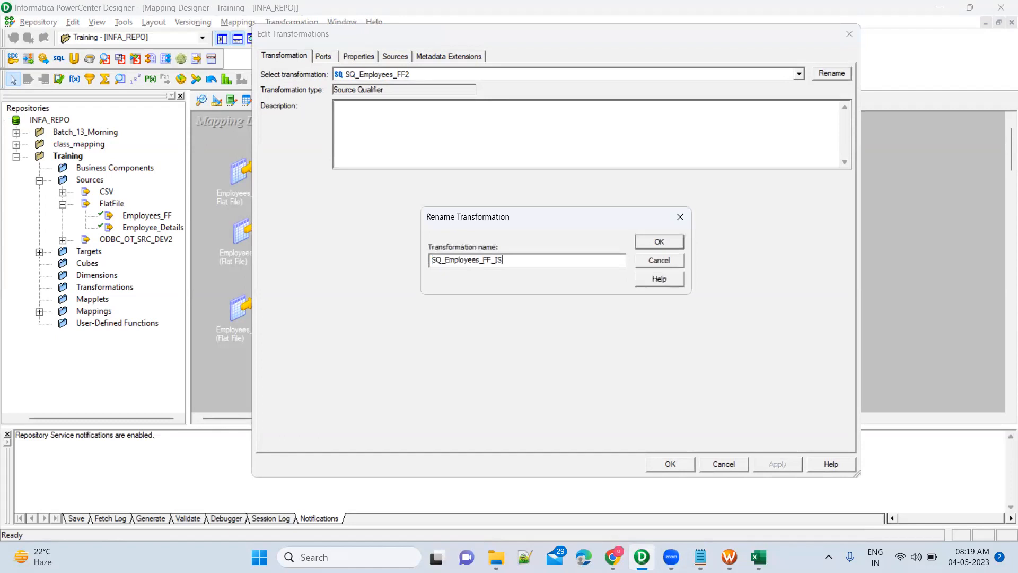
click(654, 239)
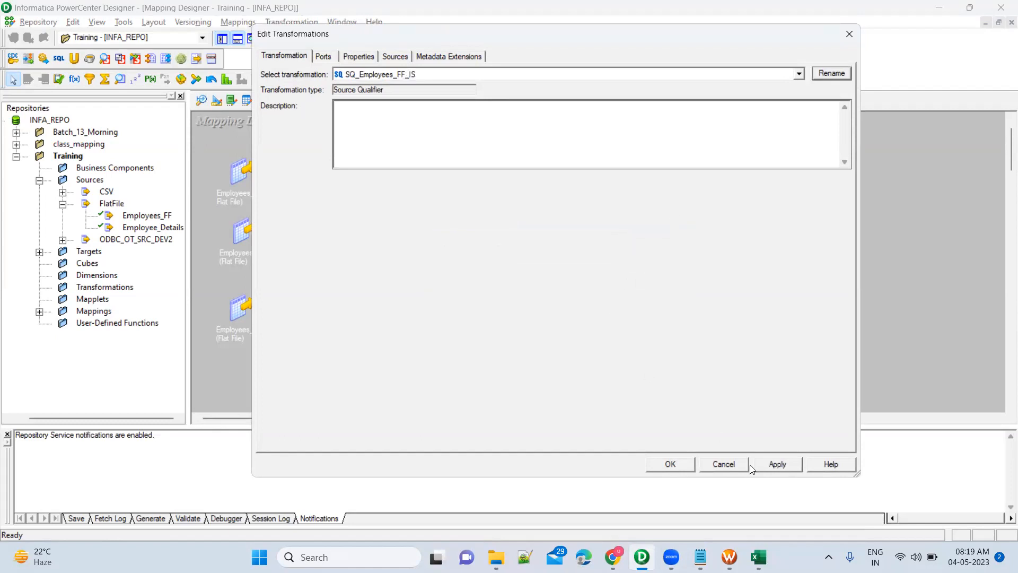
click(767, 466)
click(676, 461)
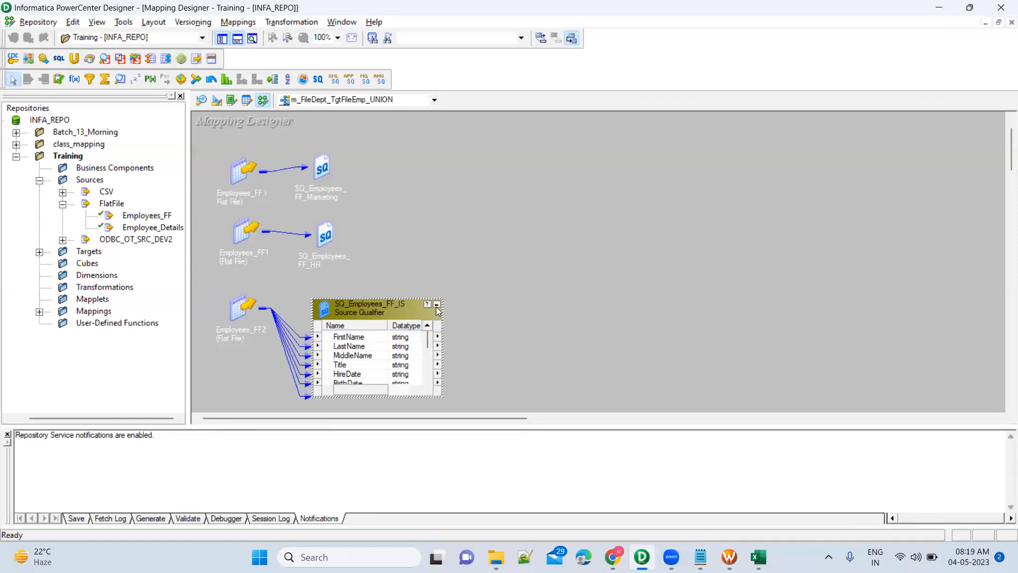
click(436, 305)
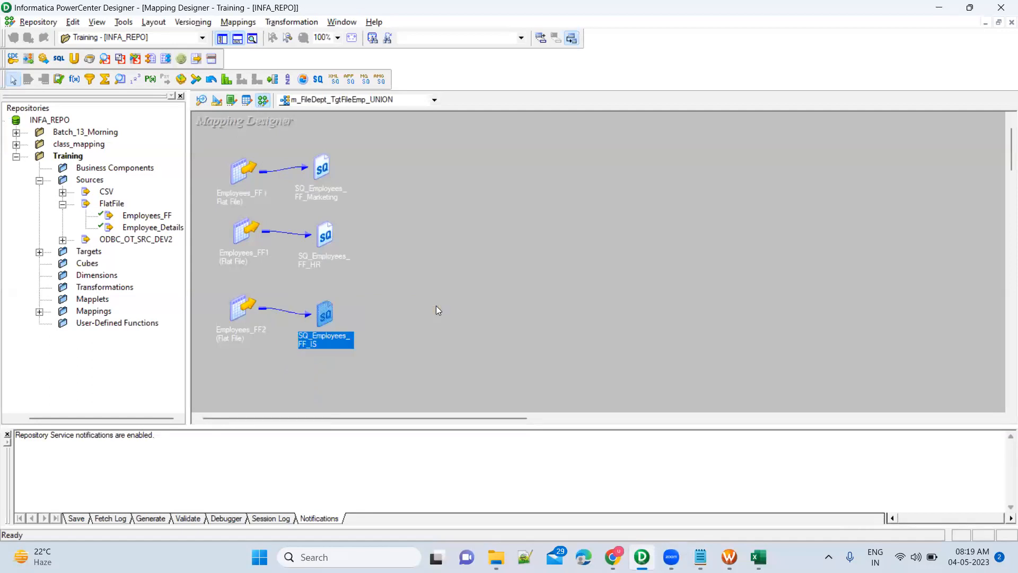
click(380, 261)
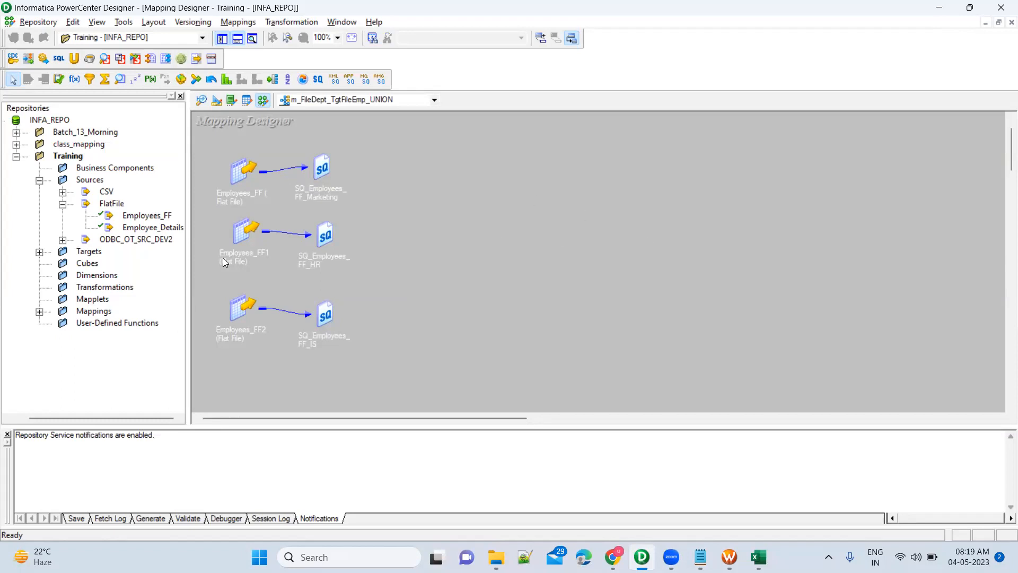
Expand the Training folder's targets and, in the Target Designer, move the TGT_EMPLOYEES icon clear of Employees_Apr21
click(39, 253)
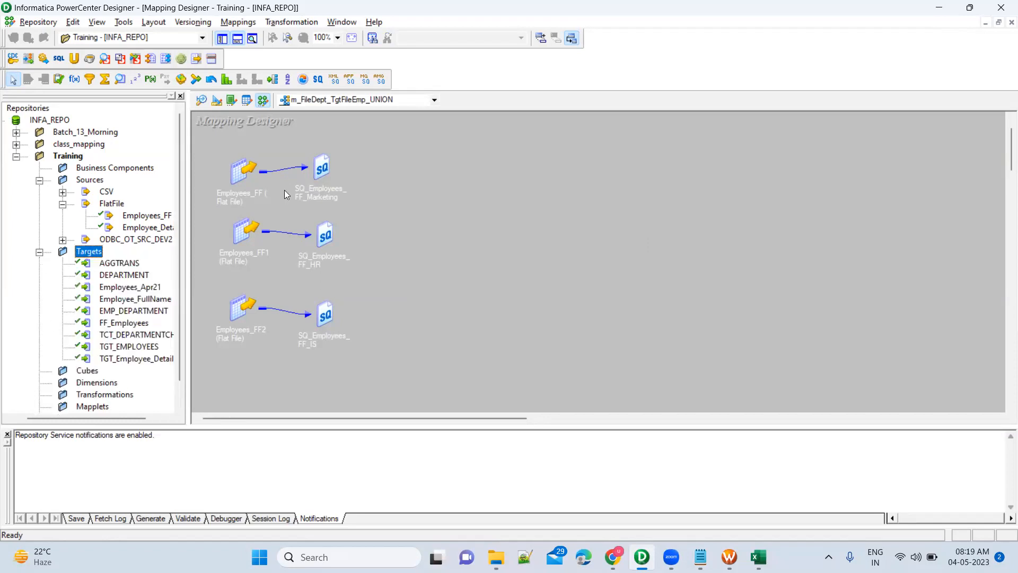
click(217, 100)
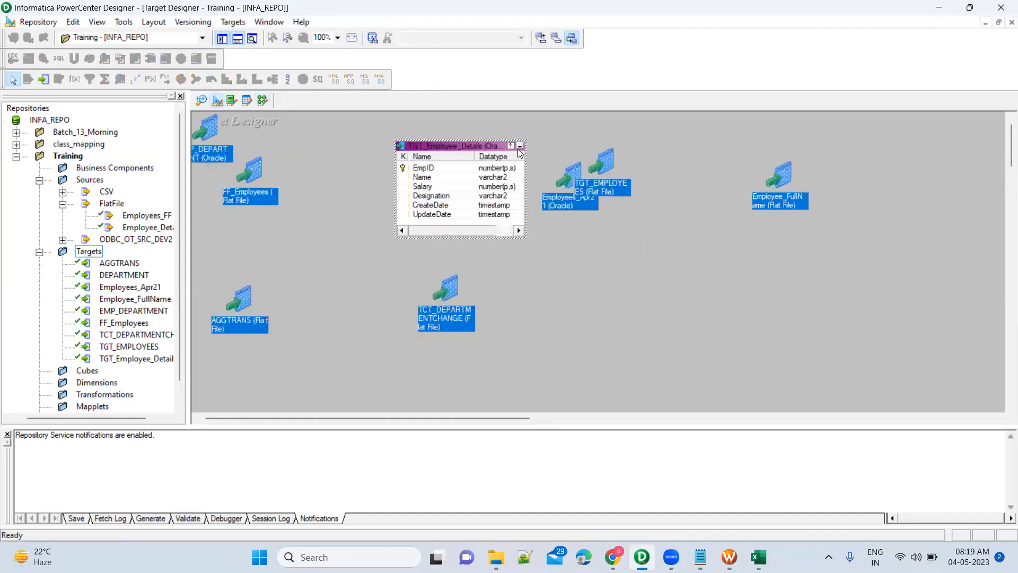
click(595, 238)
drag(603, 168, 660, 170)
click(621, 273)
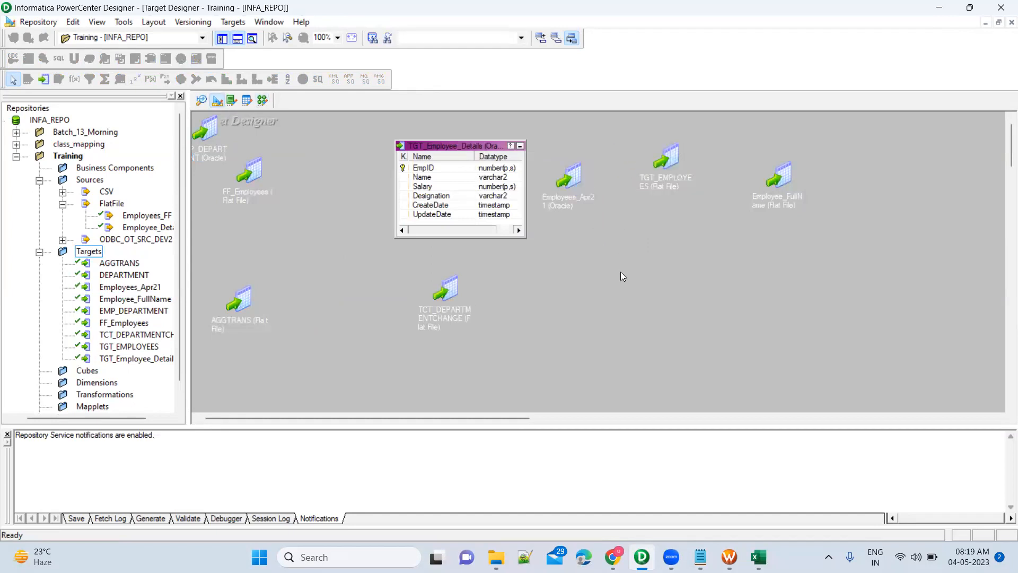
Open the TCT_DEPARTMENTCHANGE target in the Target Designer and review its column definitions without changing them
click(146, 335)
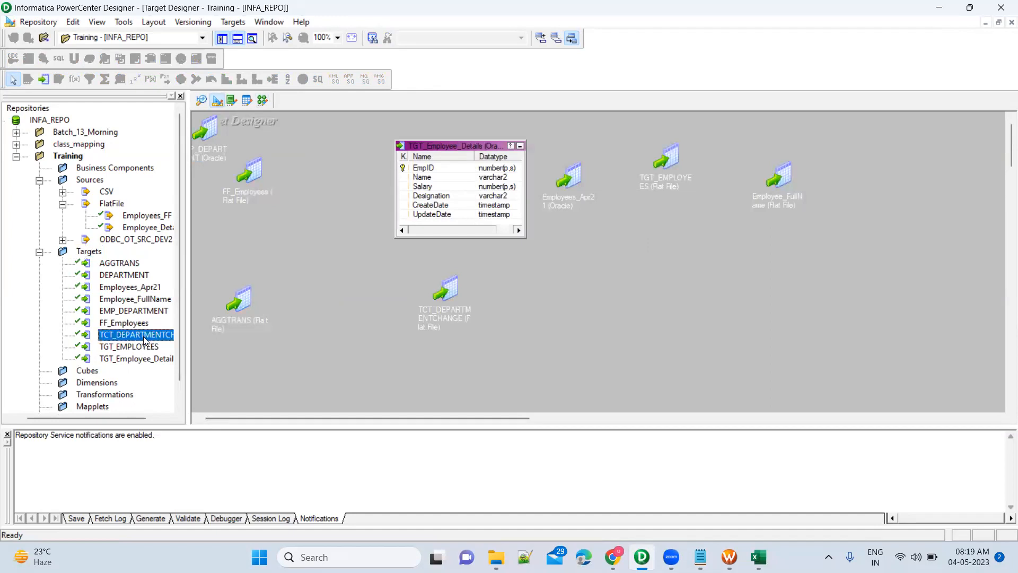
drag(146, 340, 421, 312)
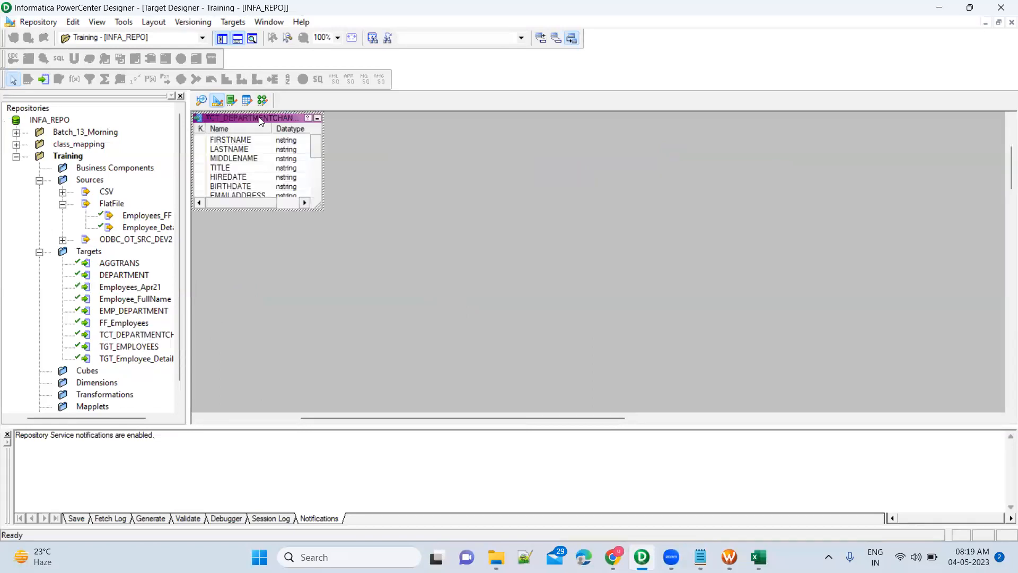
double_click(260, 118)
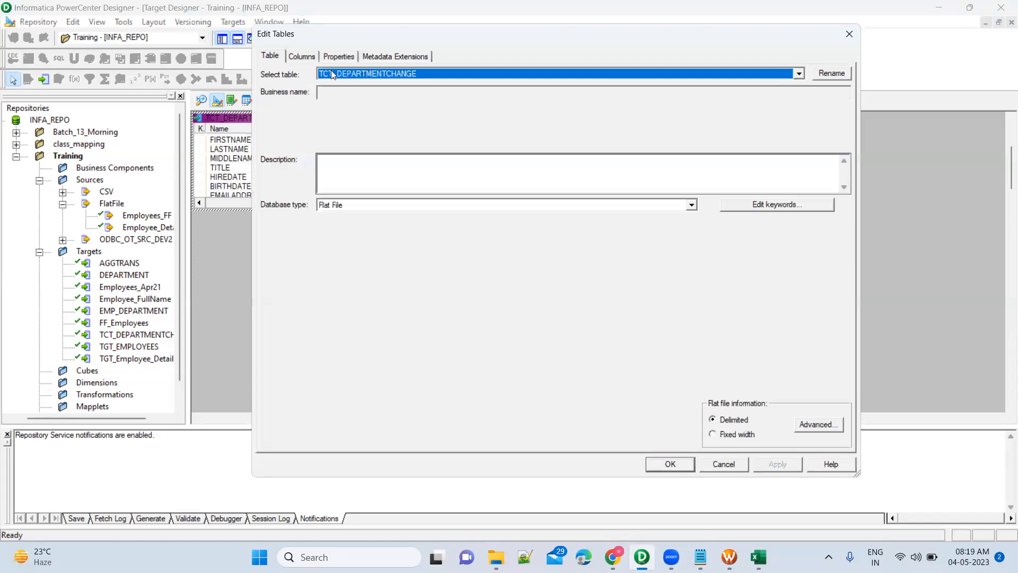
click(306, 59)
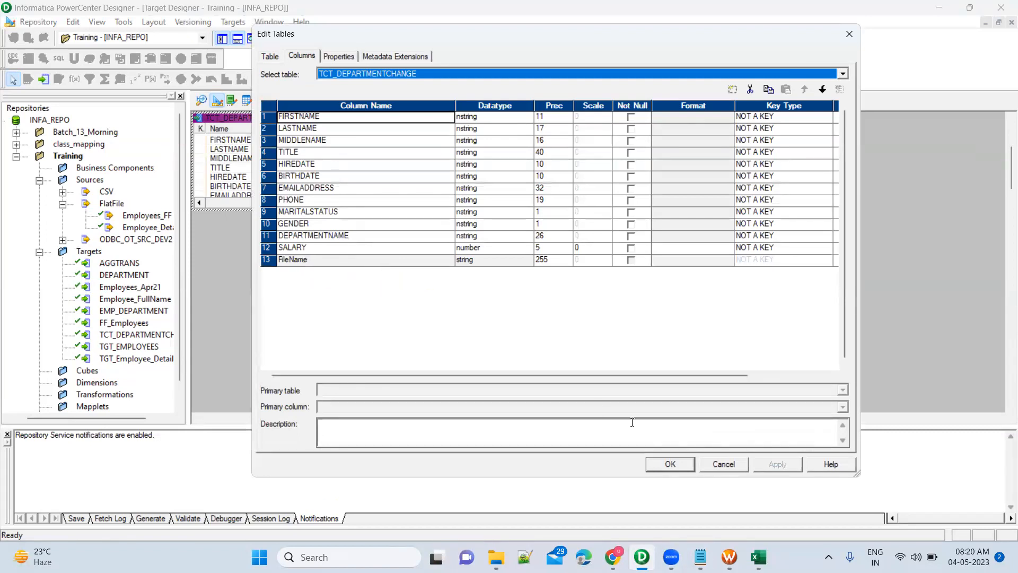
click(720, 461)
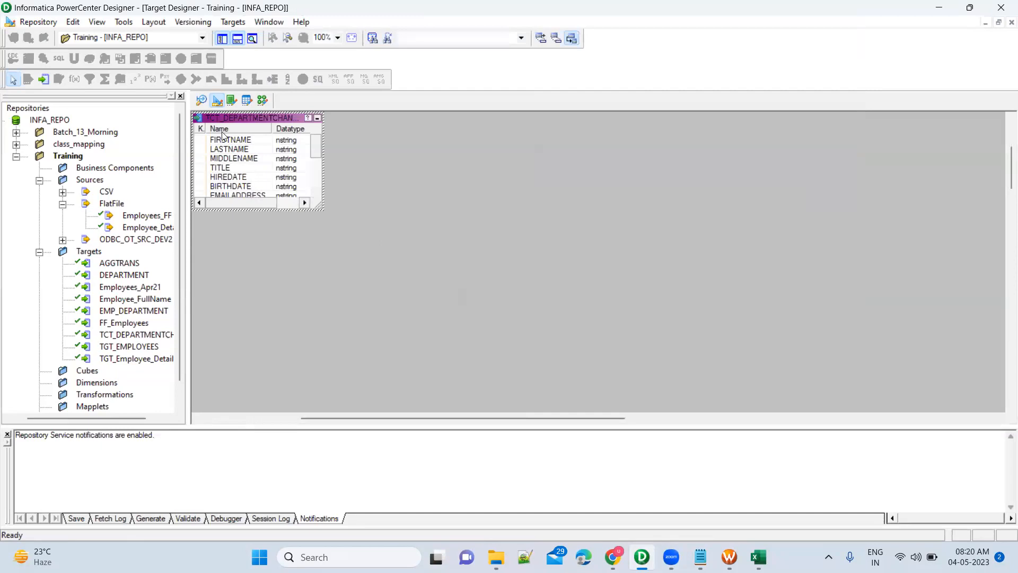
drag(245, 119, 329, 148)
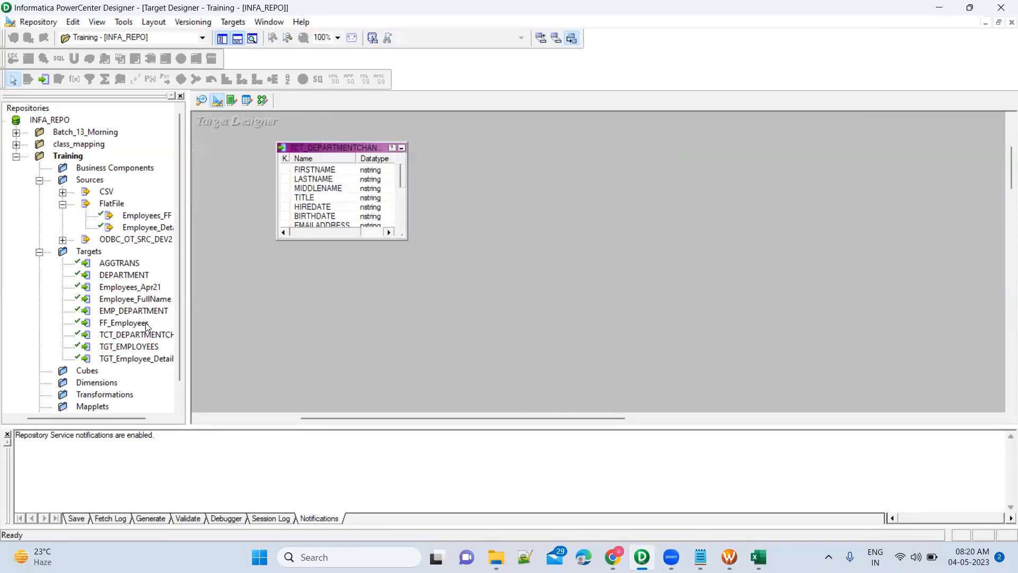
Open the FF_Employees flat file target, examine its columns, and collapse it back to an icon
drag(137, 328, 425, 291)
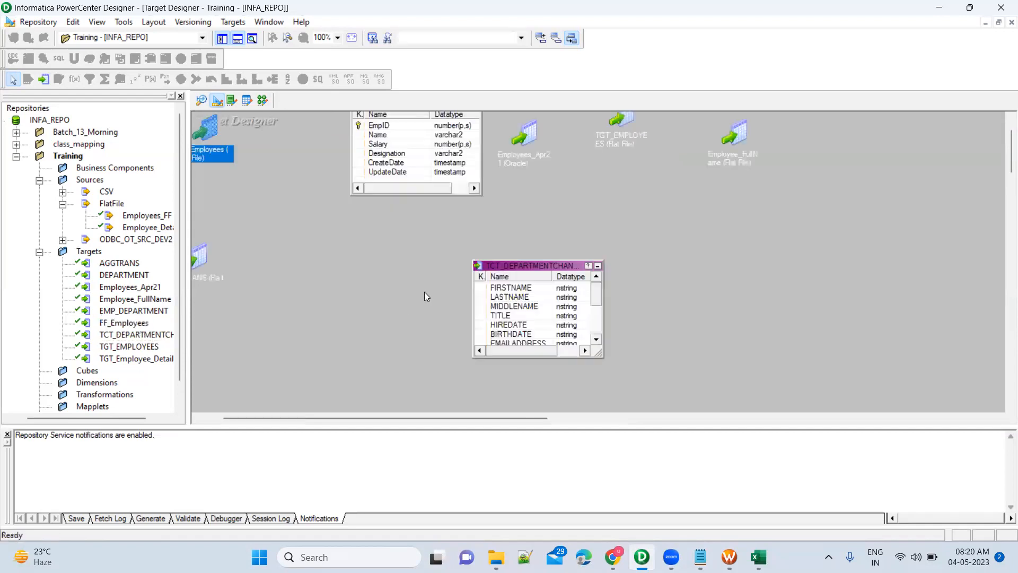
double_click(217, 130)
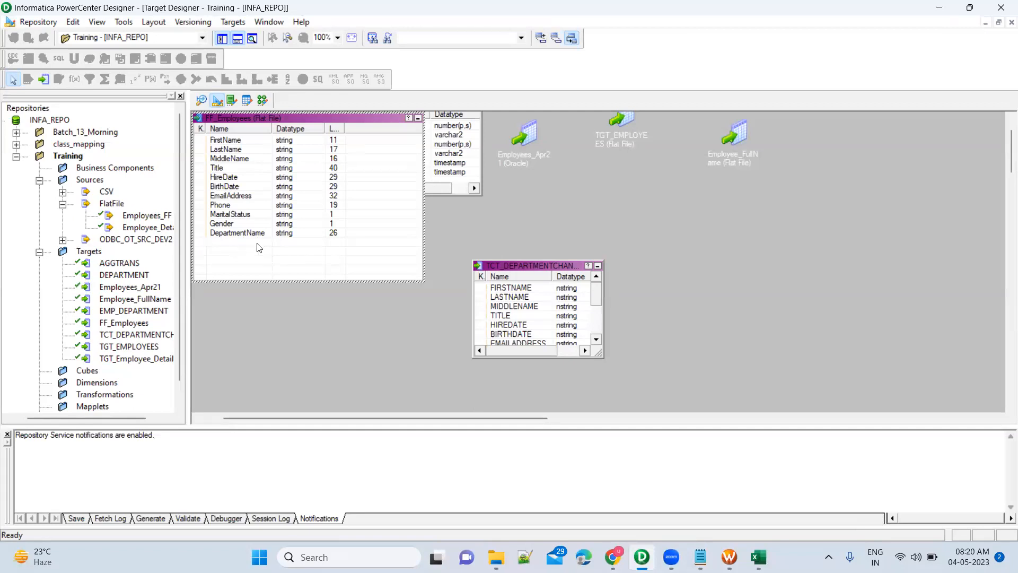
click(417, 117)
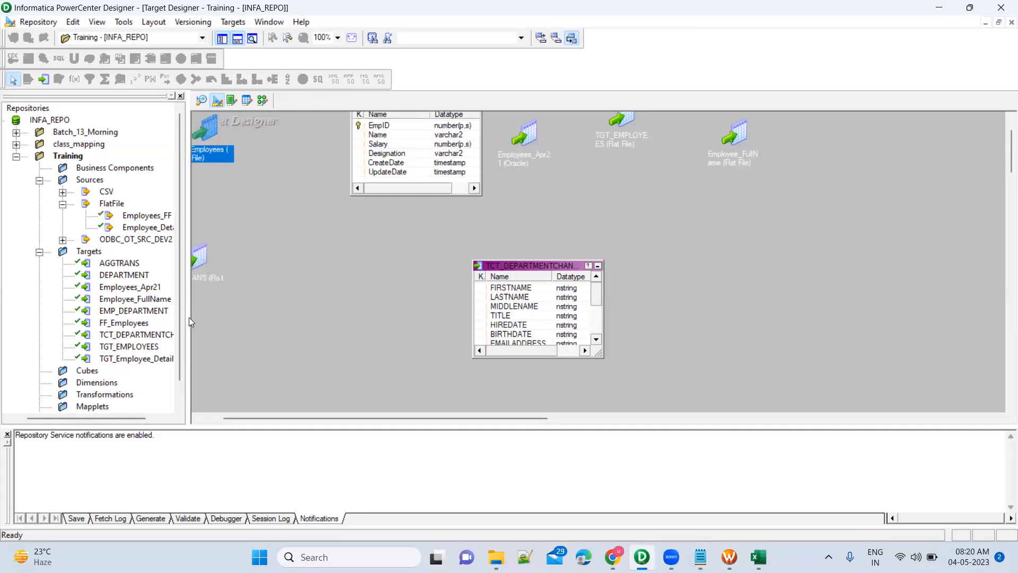
Recheck the column list of the TCT_DEPARTMENTCHANGE target, collapse it to an icon, and return to the Mapping Designer
click(141, 289)
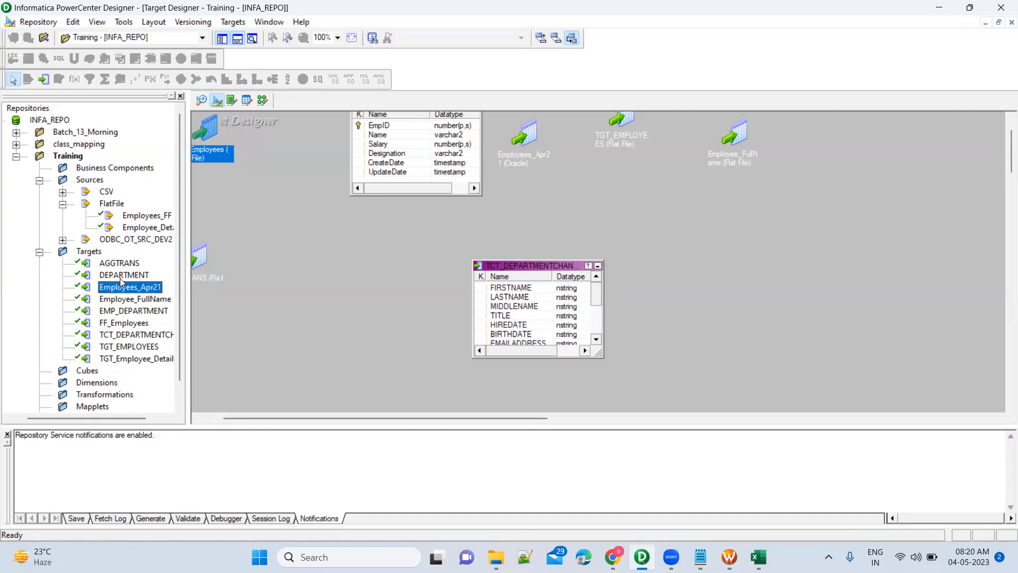
click(121, 277)
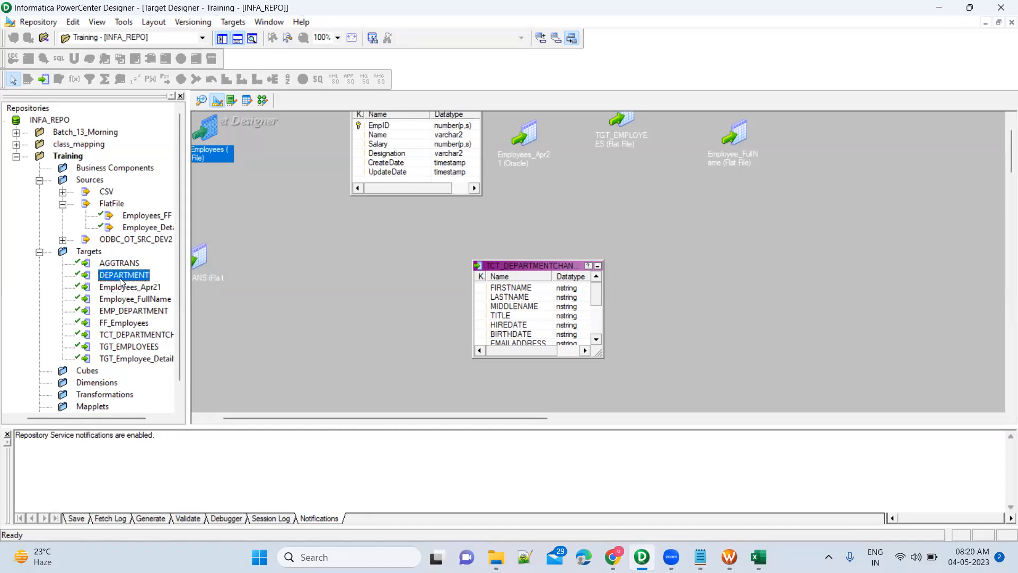
click(129, 360)
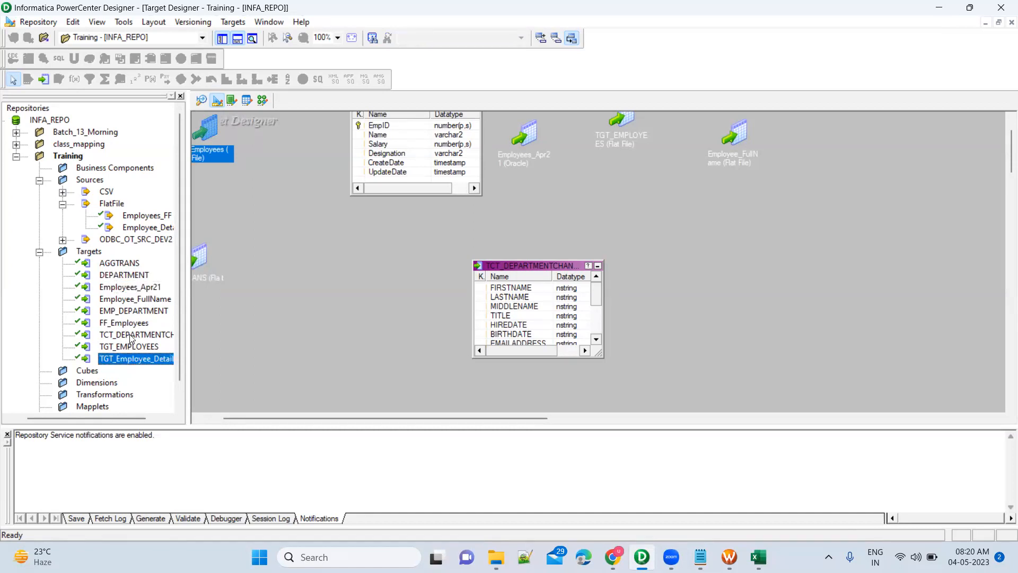
click(125, 338)
drag(123, 336, 330, 269)
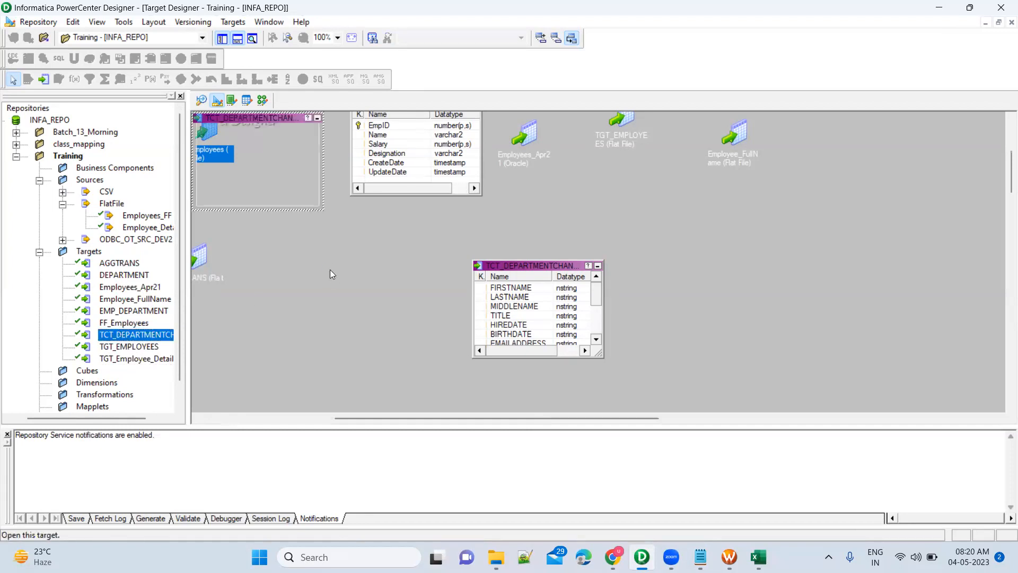
click(281, 180)
scroll(282, 181, down, 1)
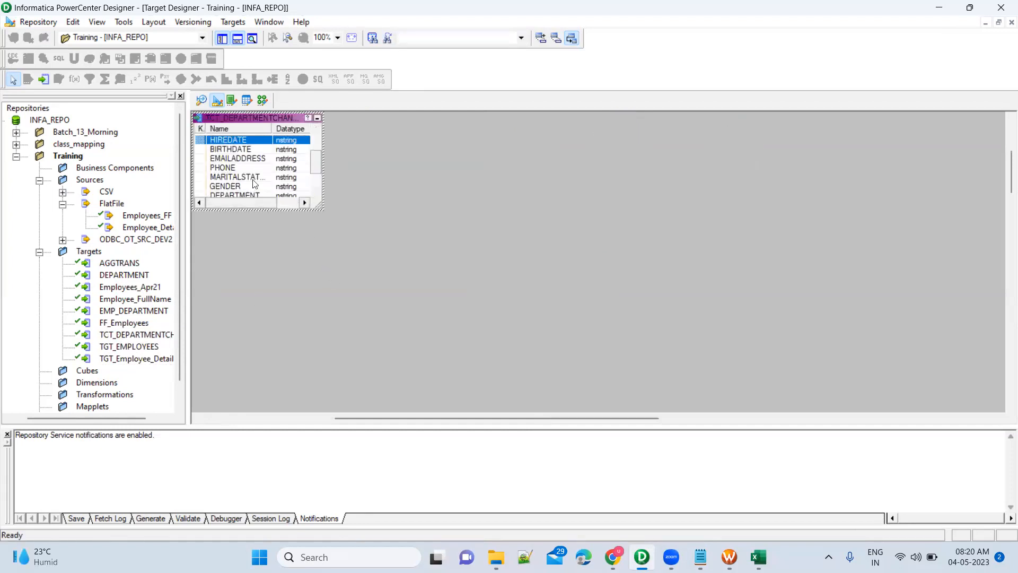
click(317, 118)
click(267, 101)
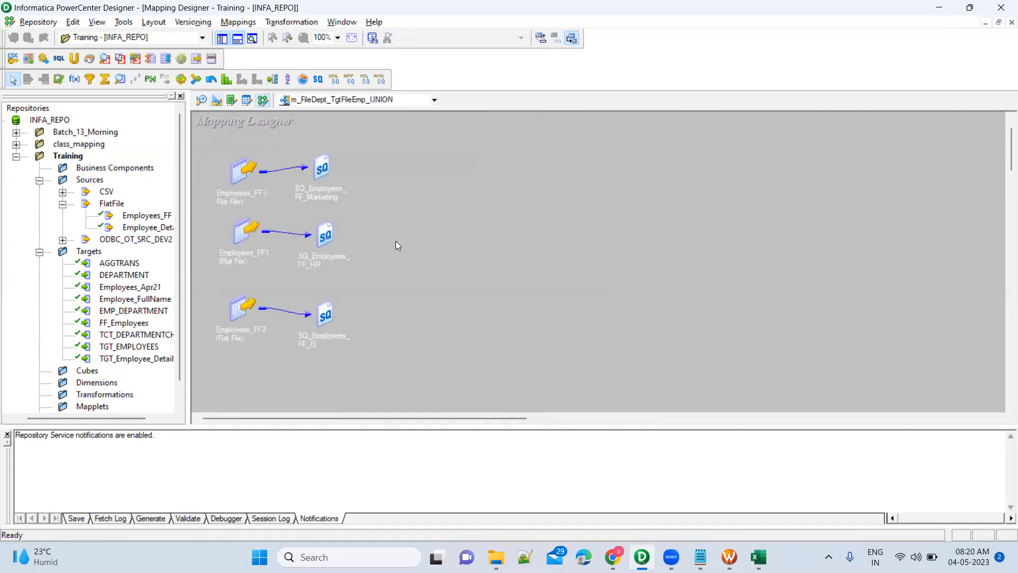
right_click(325, 168)
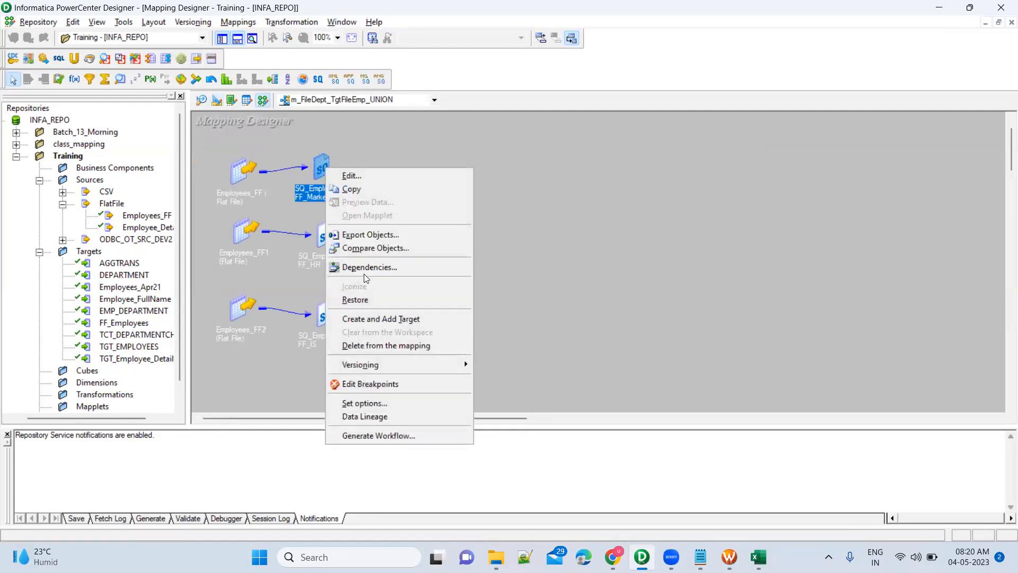
click(593, 167)
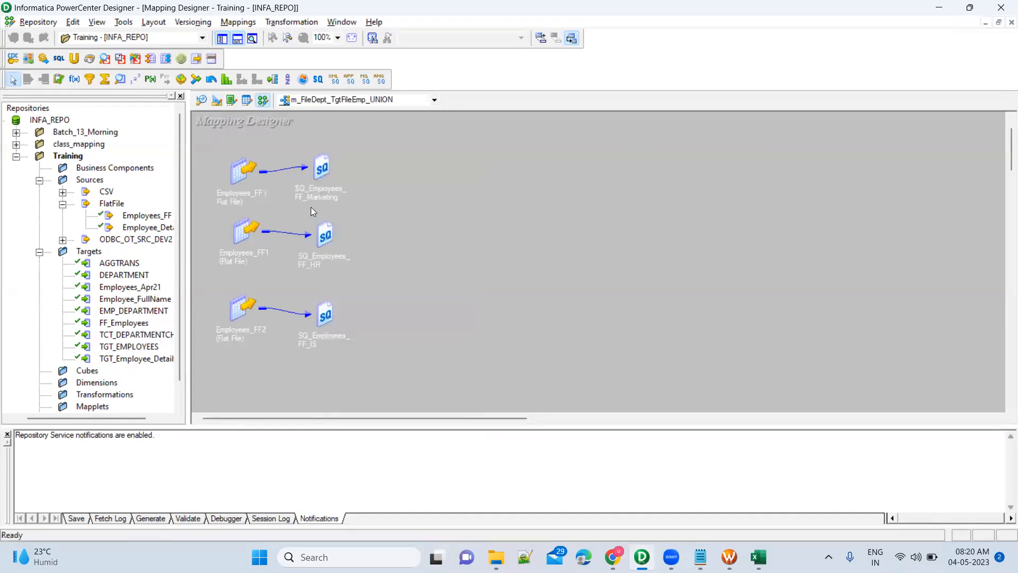
drag(295, 140, 381, 368)
click(434, 350)
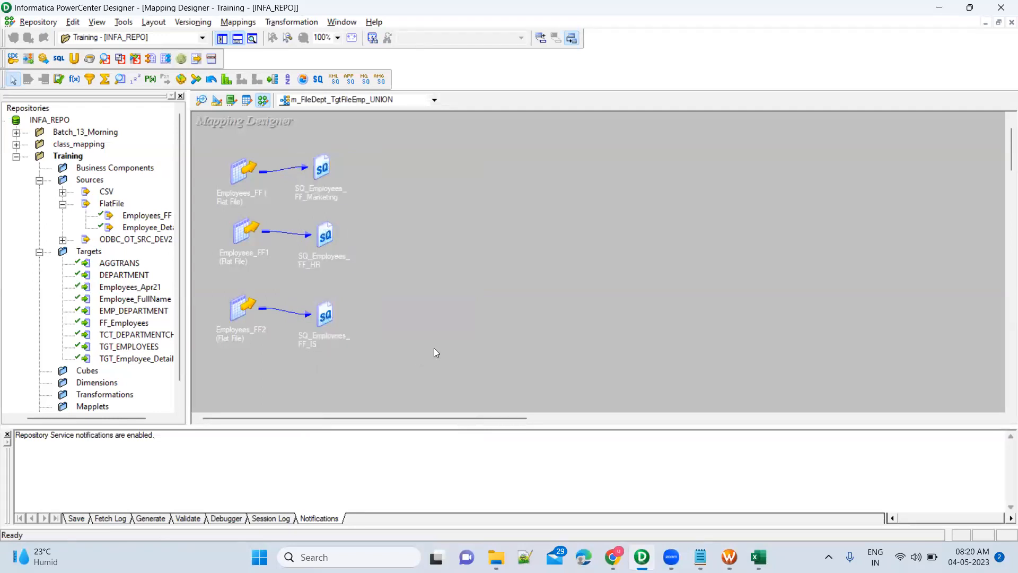
Switch to Notepad to reread the Union Transformation requirement, and return to the mapping in PowerCenter Designer
click(325, 233)
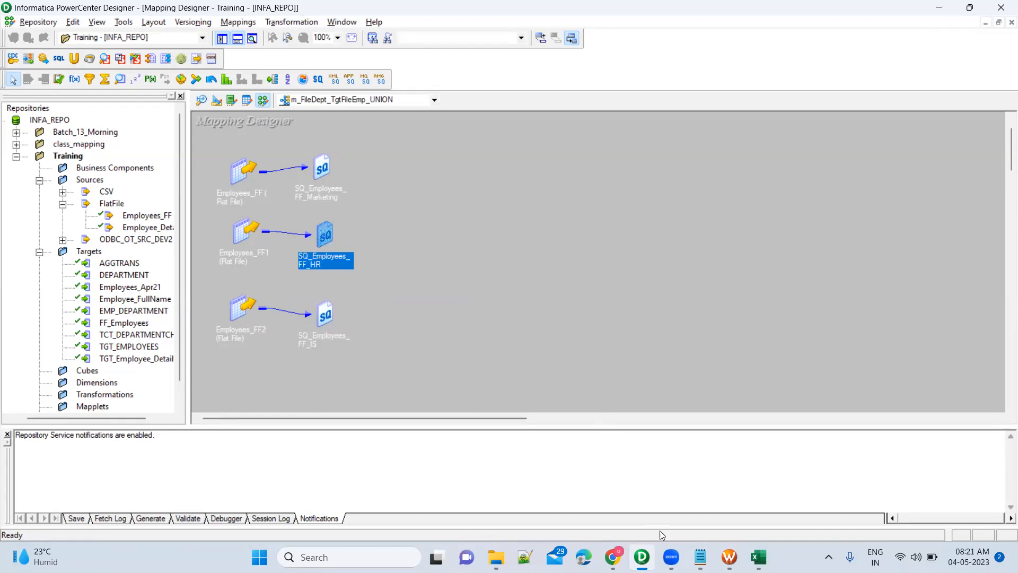
key(alt+Tab)
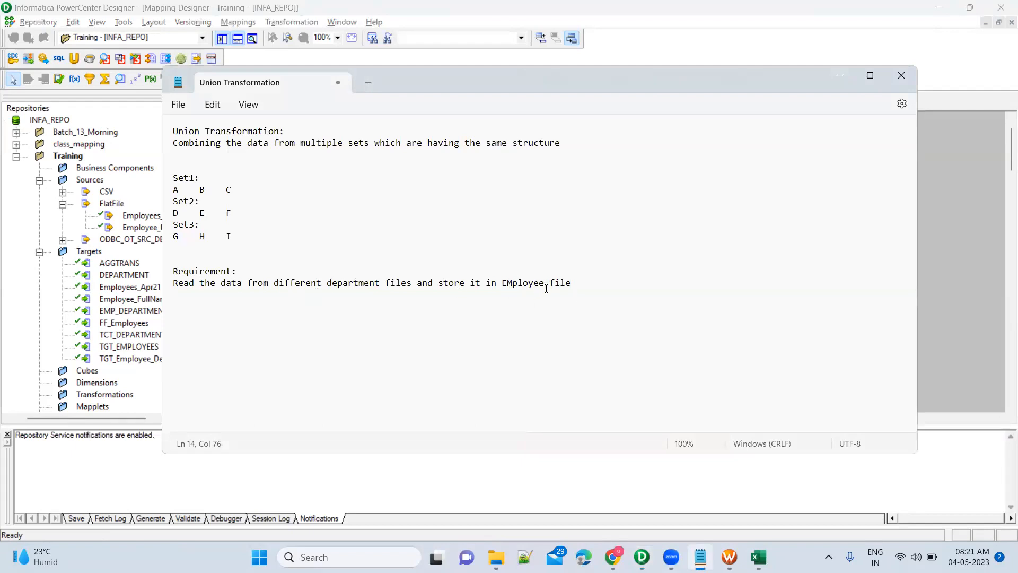
key(alt+Tab)
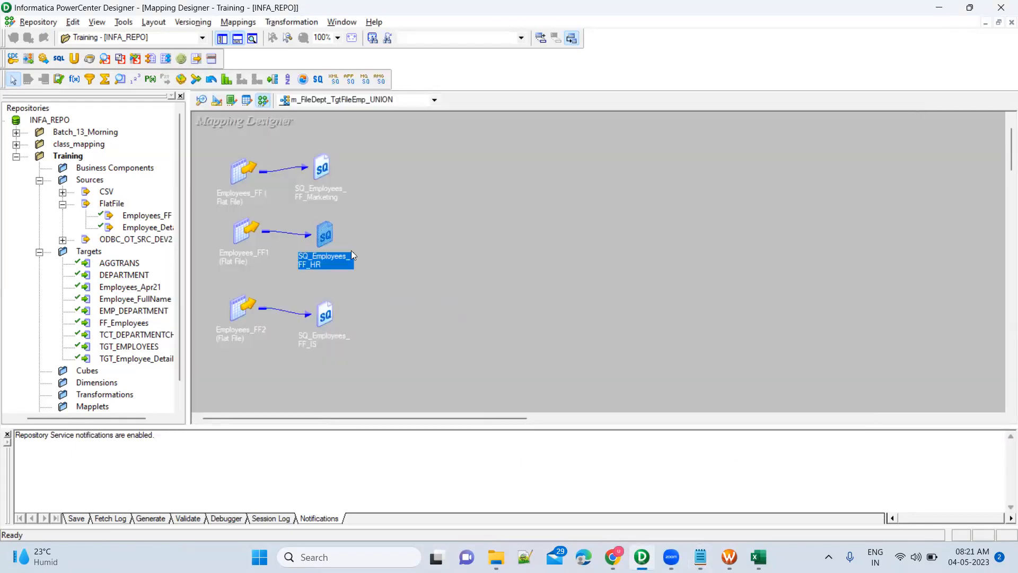
right_click(329, 237)
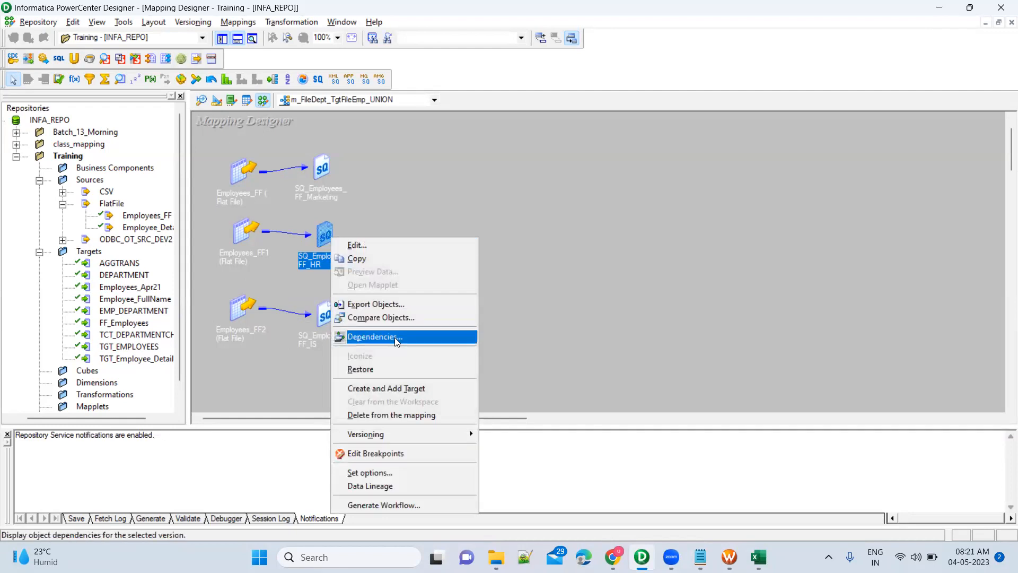
click(406, 203)
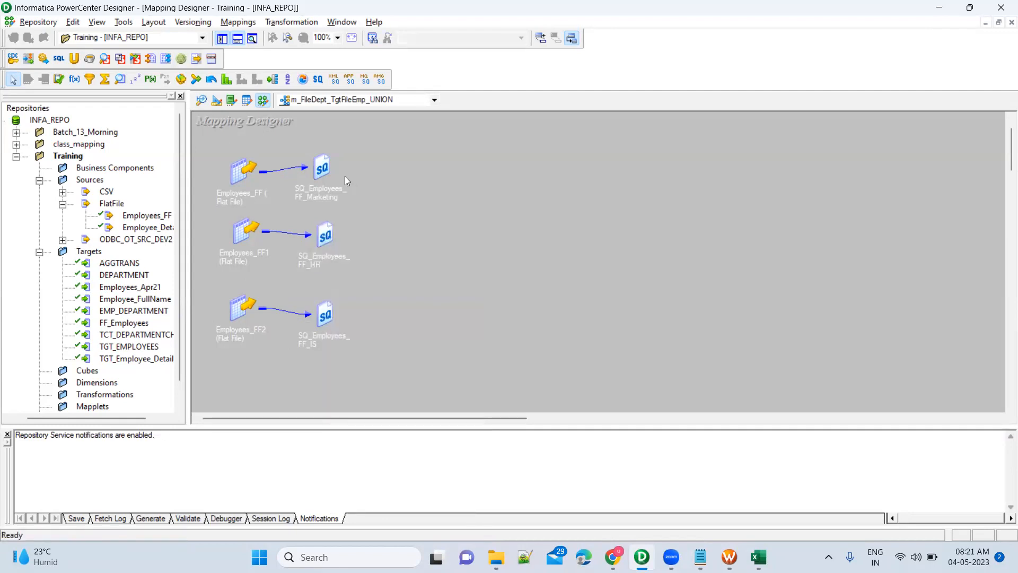
click(328, 167)
click(324, 233)
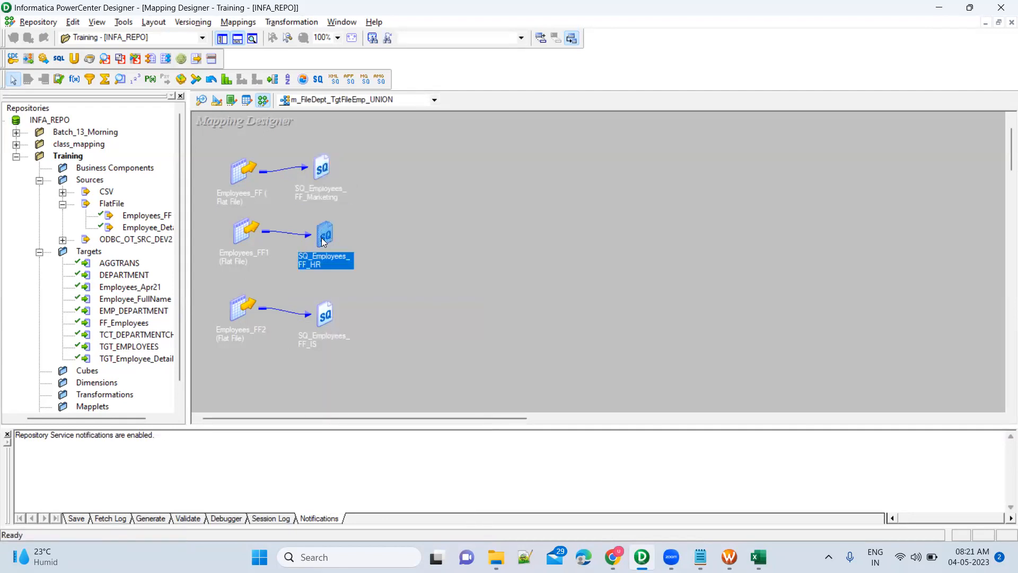
click(324, 317)
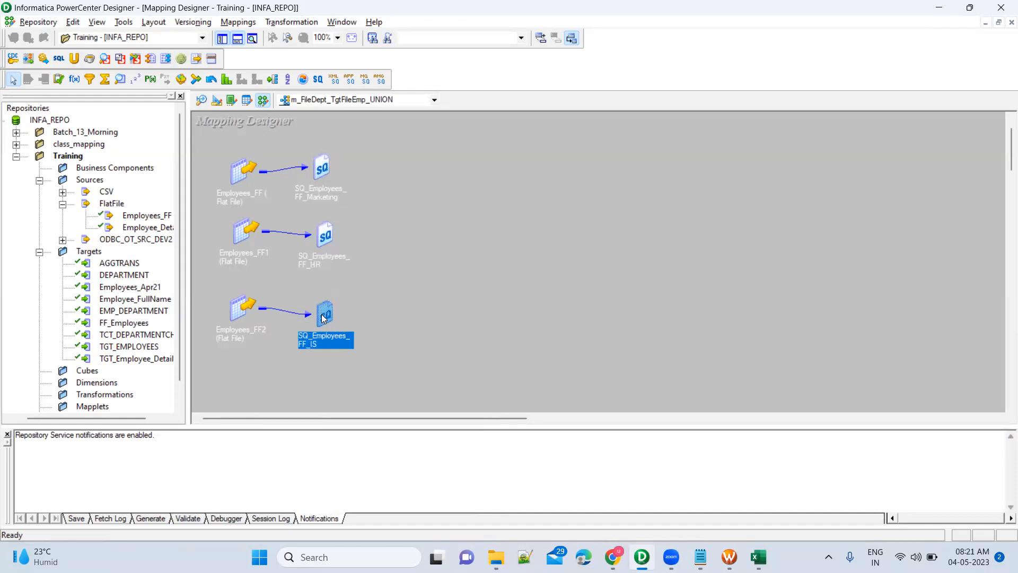
Create and add a target from the SQ_Employees_FF_IS source qualifier, and place it well to the right of the source qualifiers
right_click(324, 317)
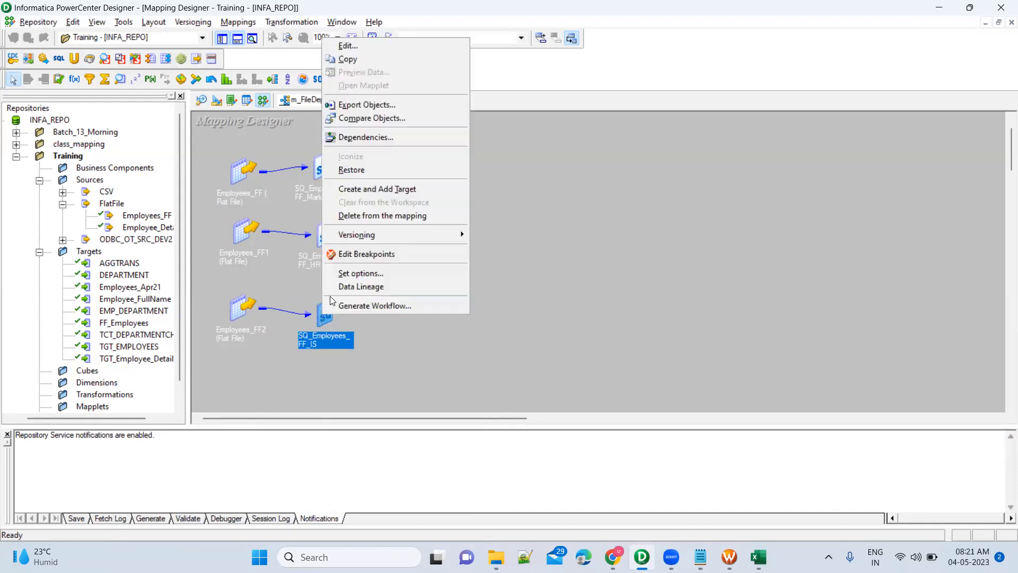
click(374, 190)
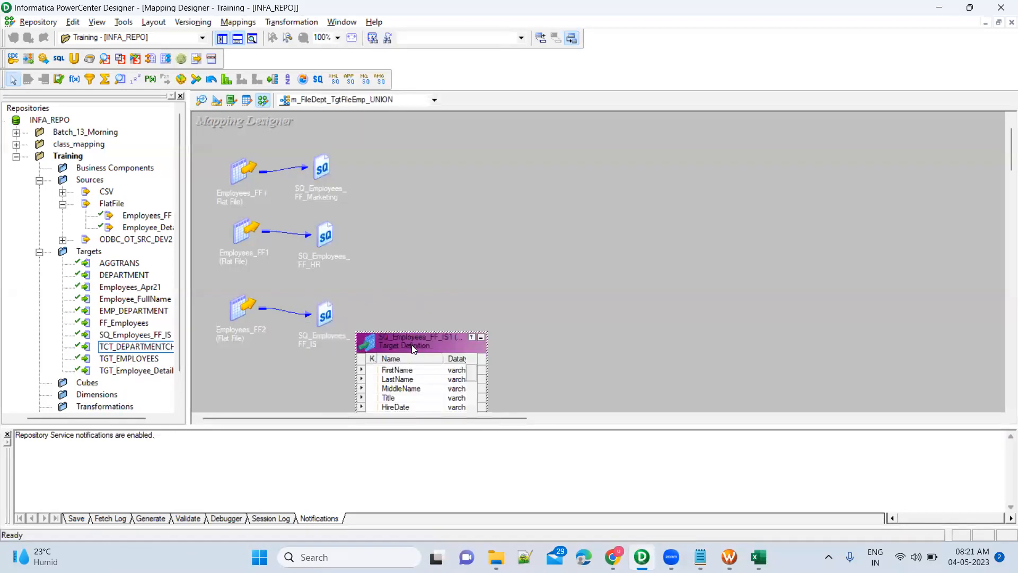
drag(412, 347, 759, 190)
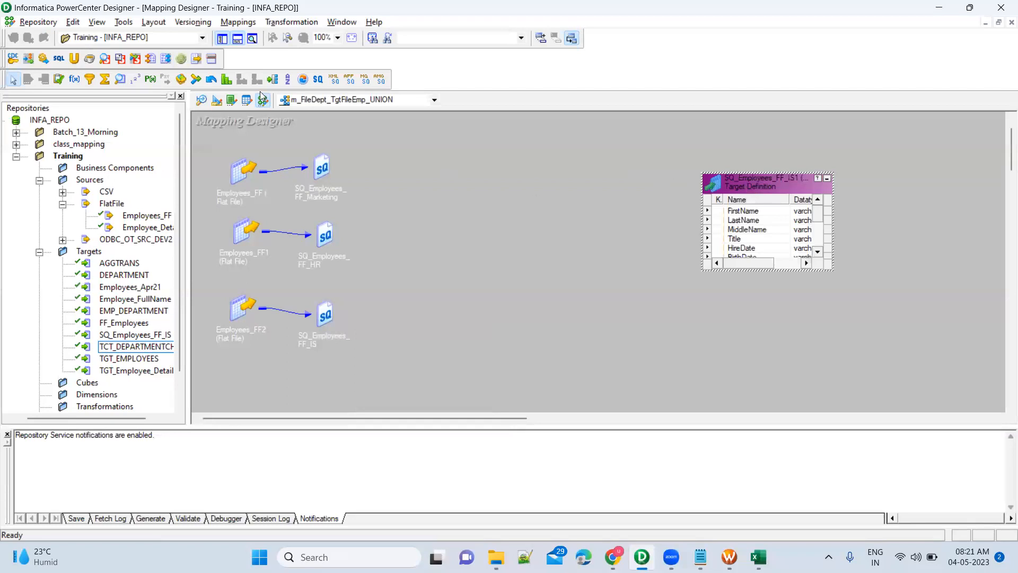
Bring the new SQ_Employees_FF_IS target from the Training folder into the Target Designer workspace
click(217, 101)
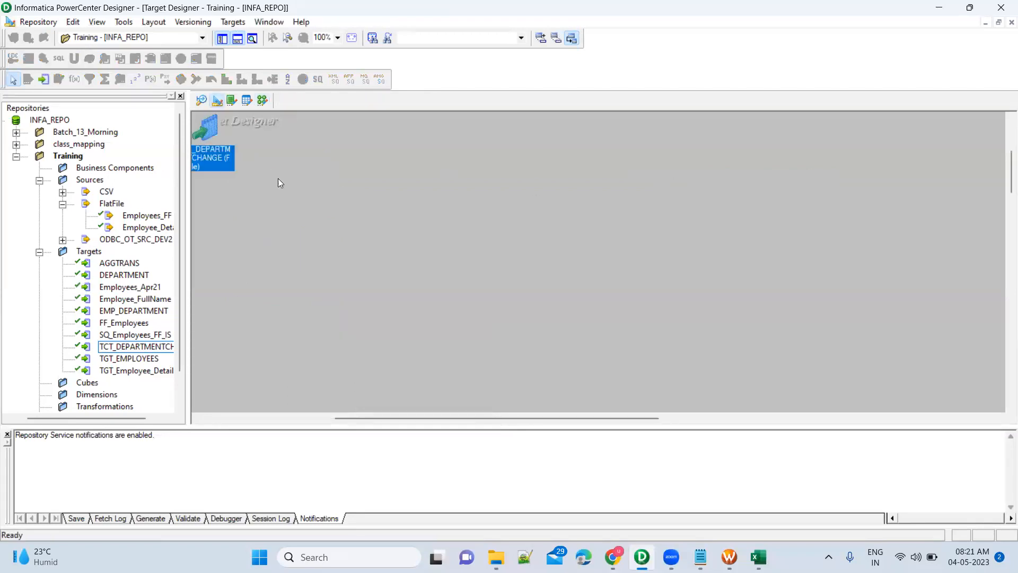
click(284, 180)
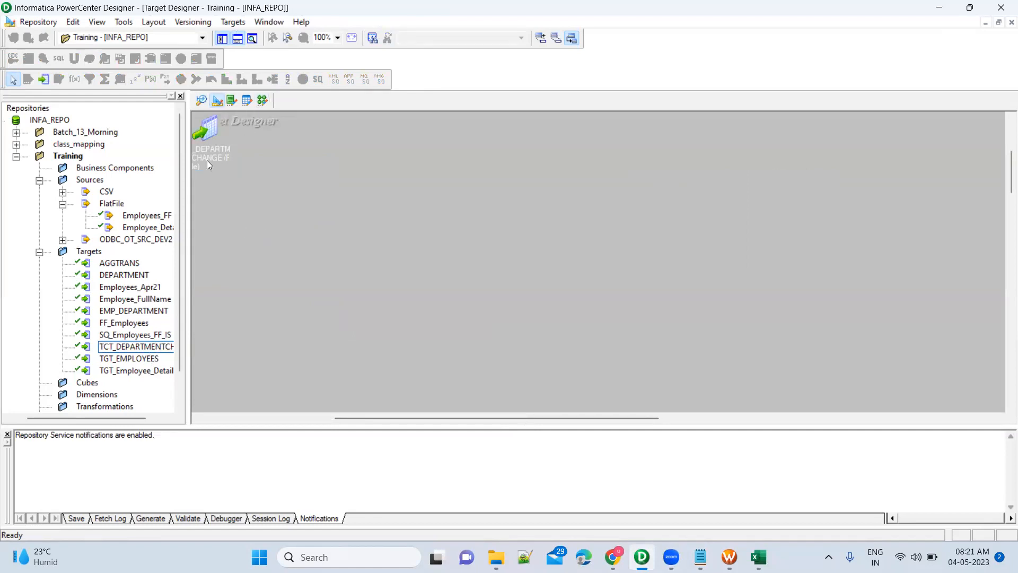
click(263, 101)
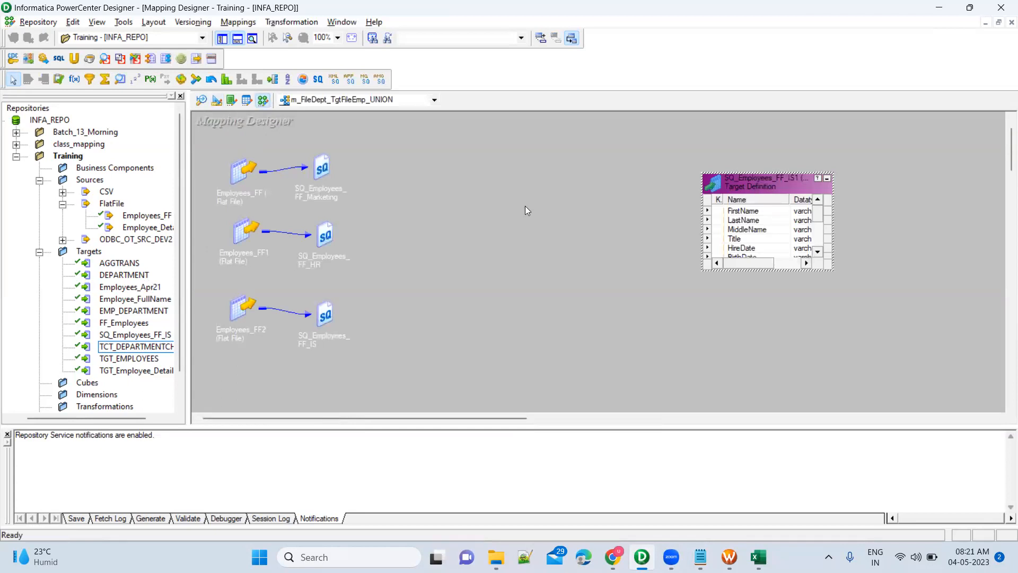
click(128, 336)
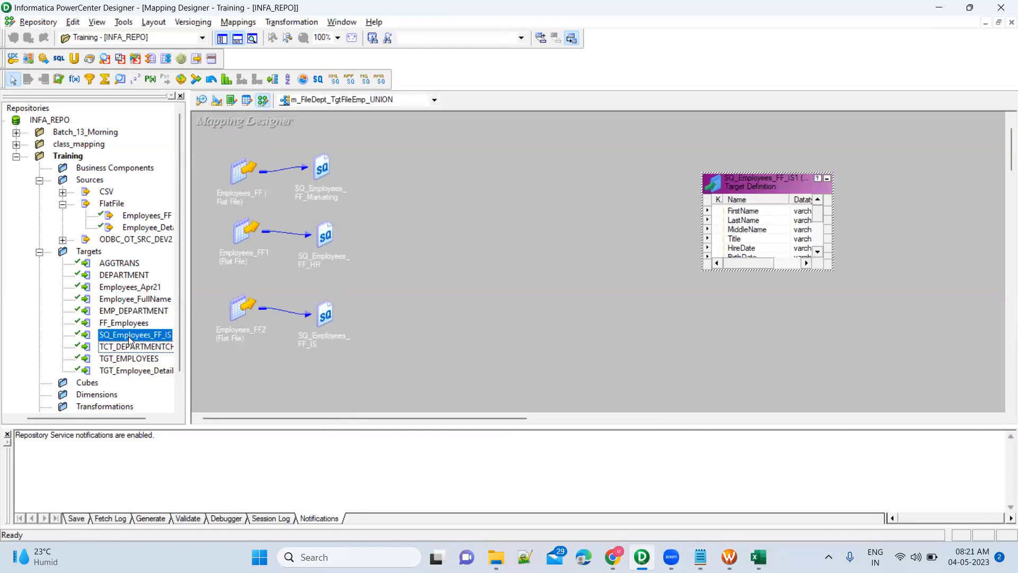
click(217, 100)
drag(132, 335, 374, 232)
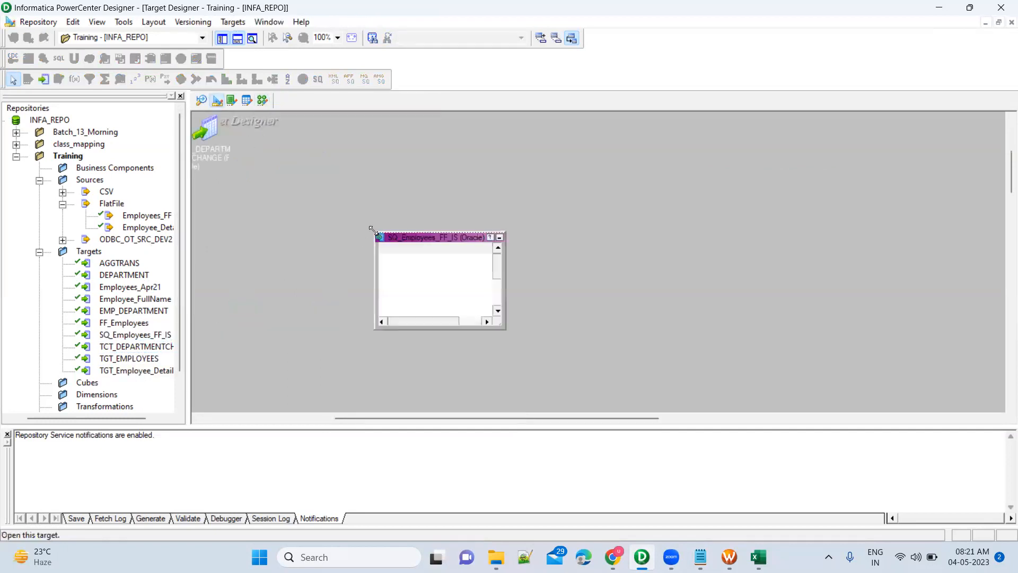
Change the database type of the SQ_Employees_FF_IS target to Flat File
double_click(423, 243)
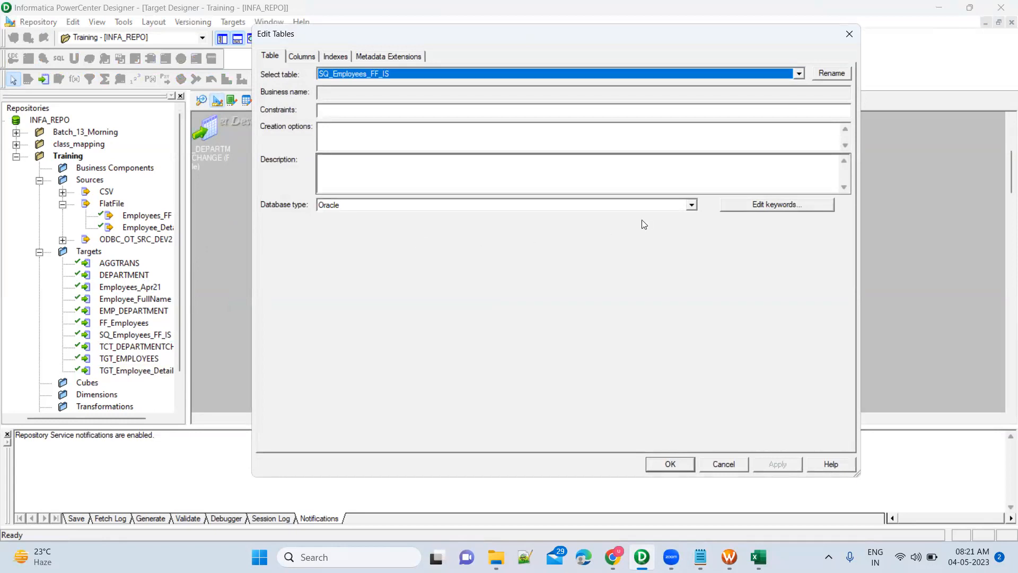
click(691, 206)
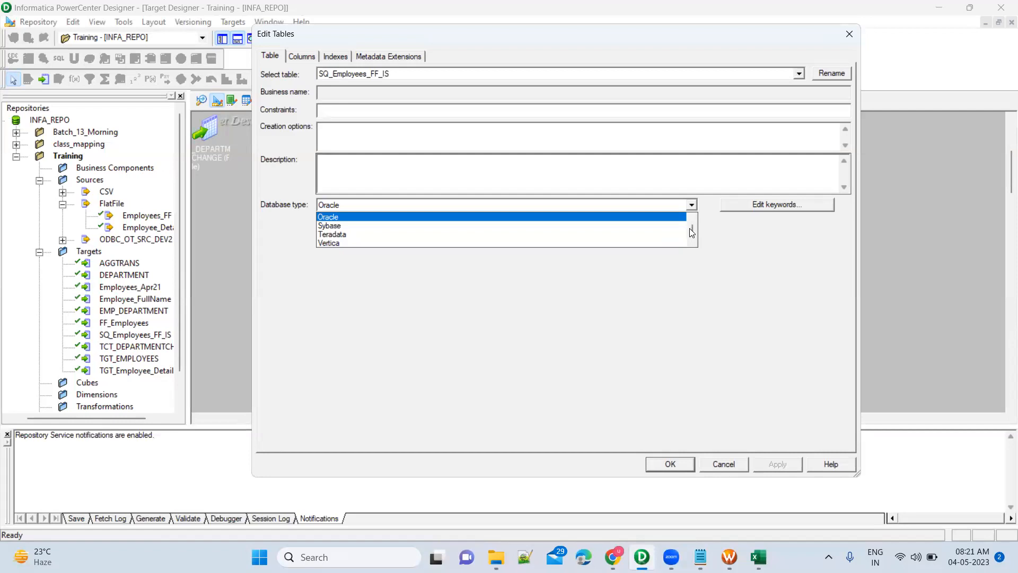
scroll(691, 232, up, 2)
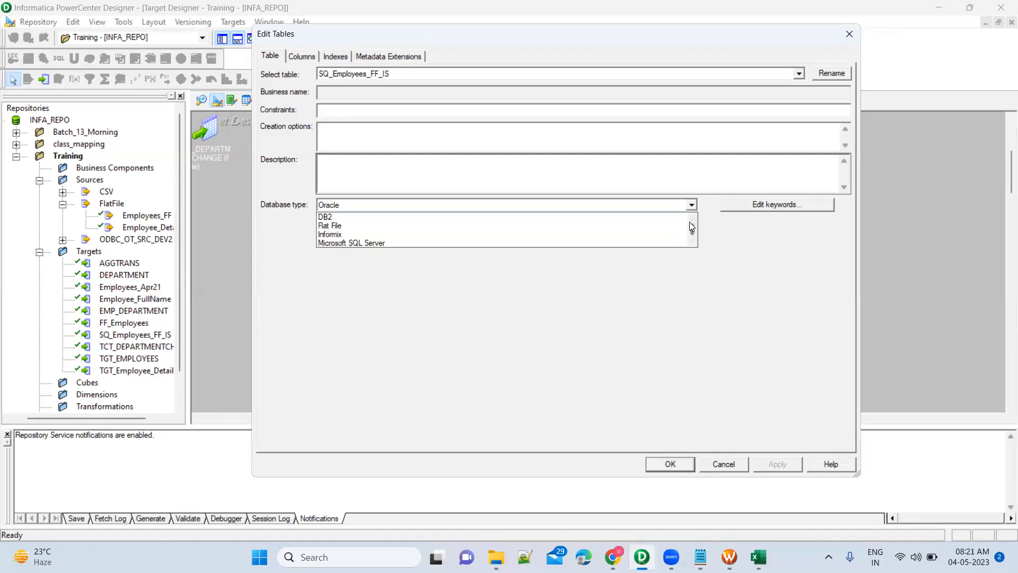
click(425, 225)
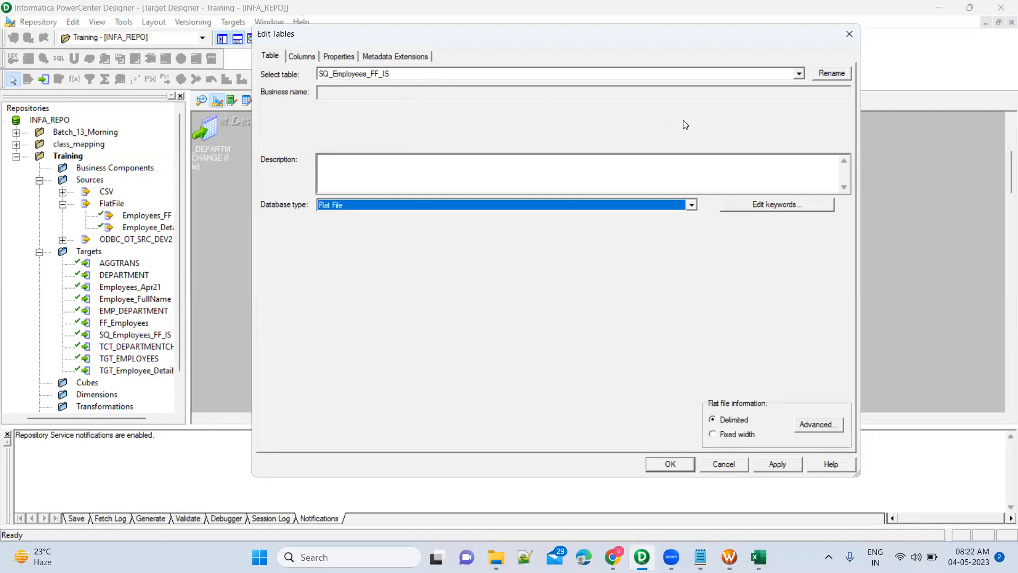
Rename the target table as TGT_DEP_UNION_FILE
click(828, 74)
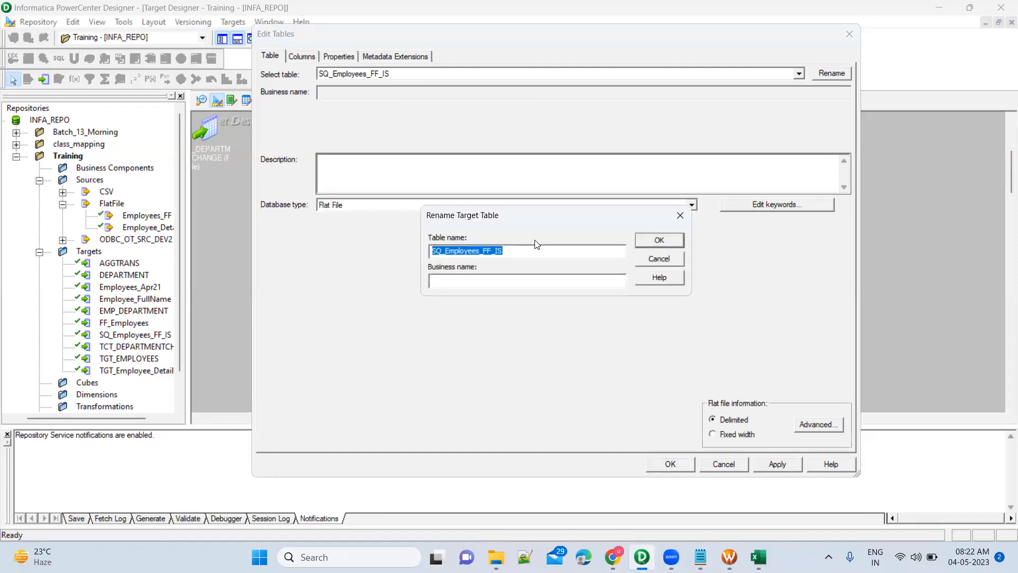
text(TGT_)
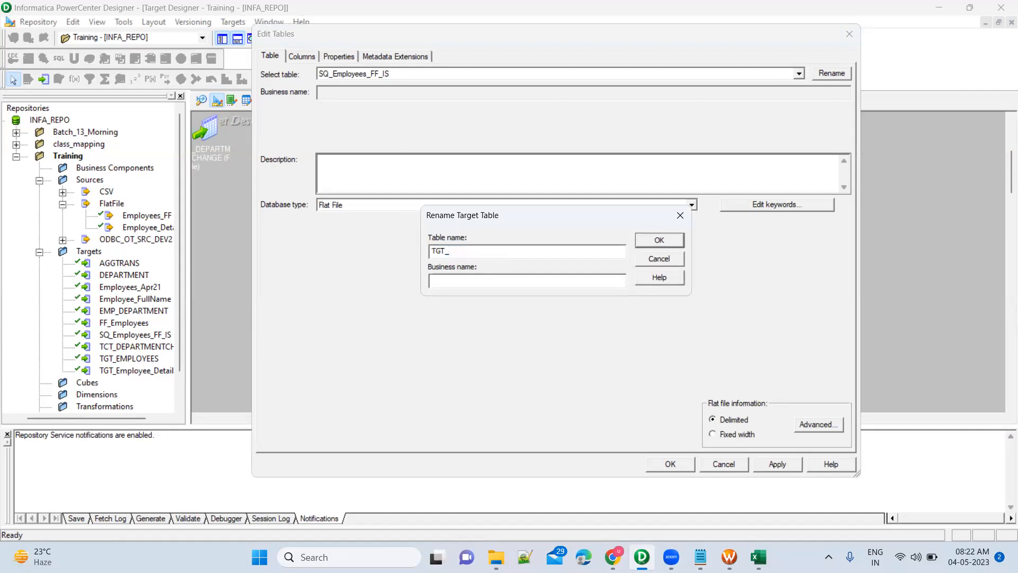
text(EM)
key(BackSpace)
key(BackSpace)
text(DEP_UNO)
key(BackSpace)
text(ION_FILE)
click(659, 241)
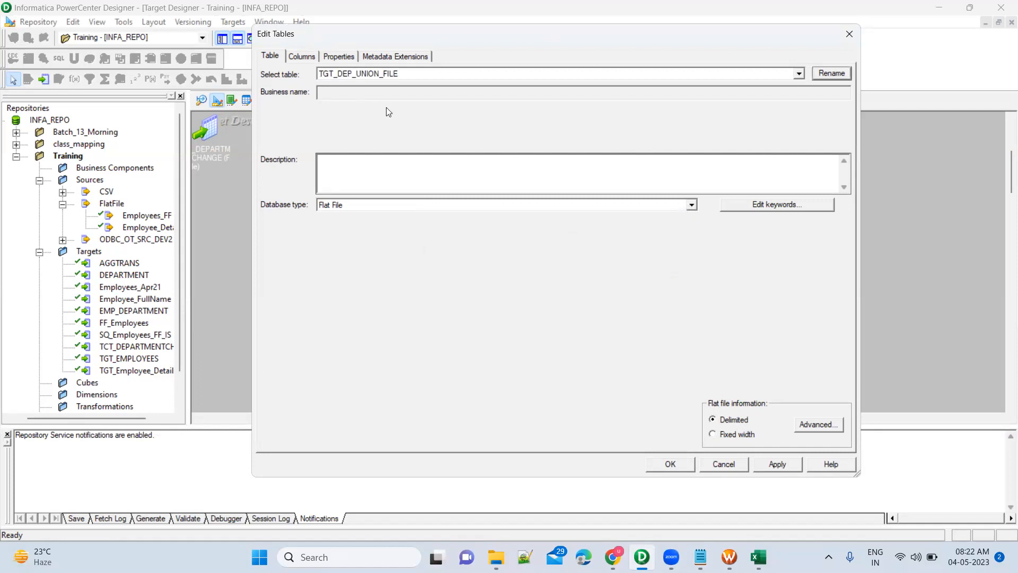
Review the columns and properties of TGT_DEP_UNION_FILE and apply the changes to the target definition
click(307, 57)
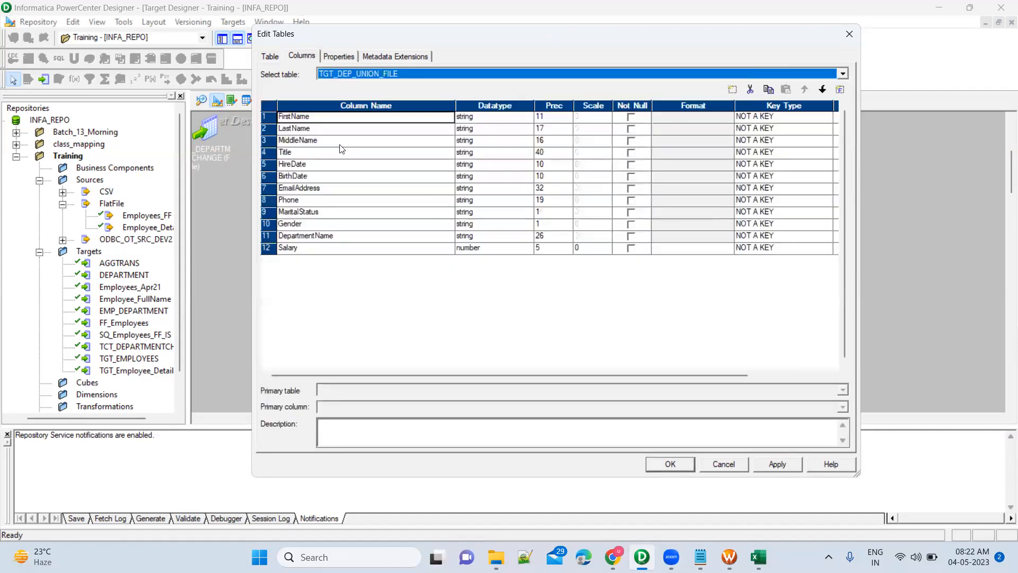
click(338, 56)
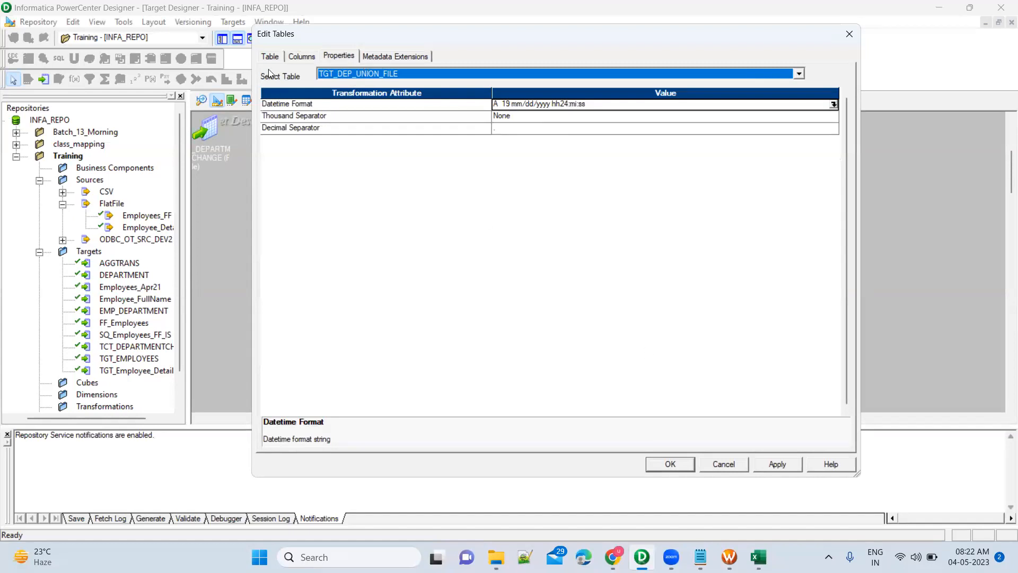
click(778, 465)
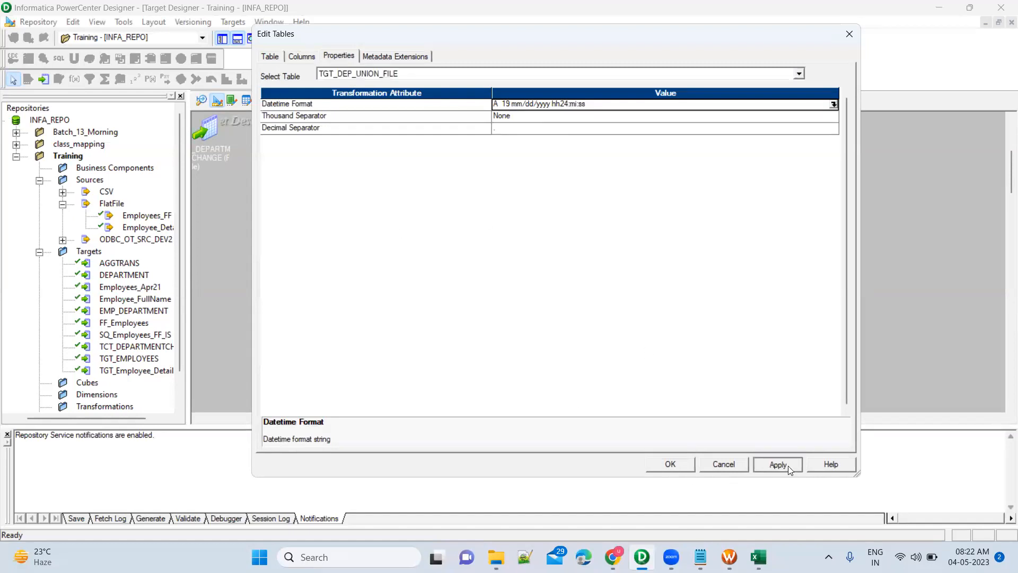
click(274, 58)
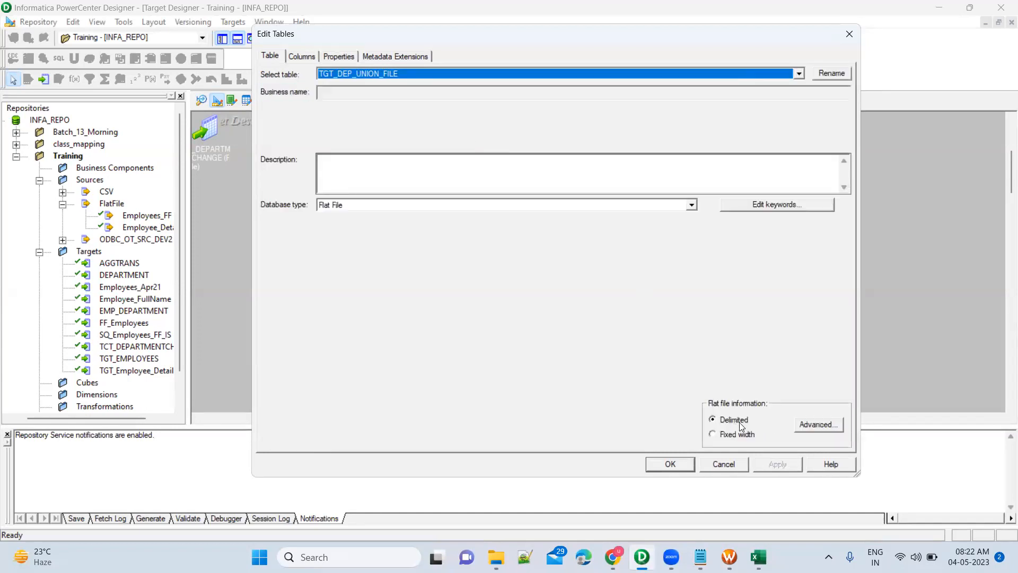
Set the target's column delimiter to a pipe (|), accept the target definition, and return to the Mapping Designer
click(817, 426)
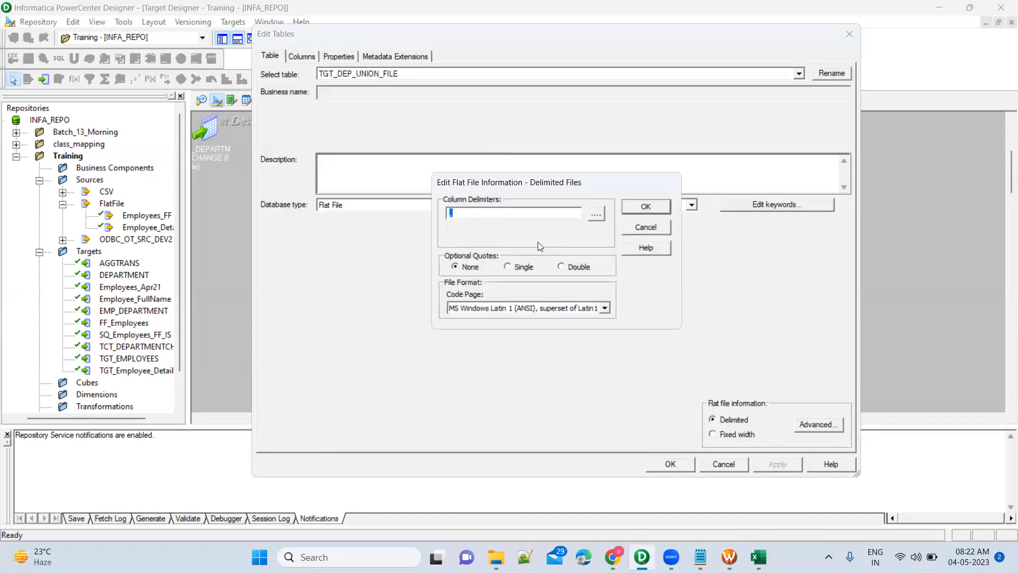
click(463, 214)
key(BackSpace)
text(|)
click(646, 208)
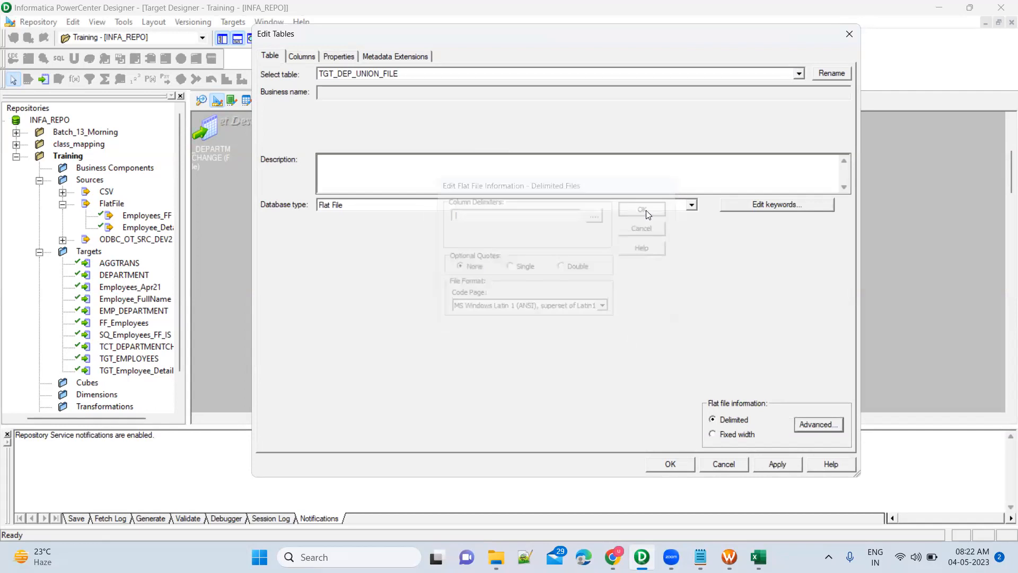
click(671, 464)
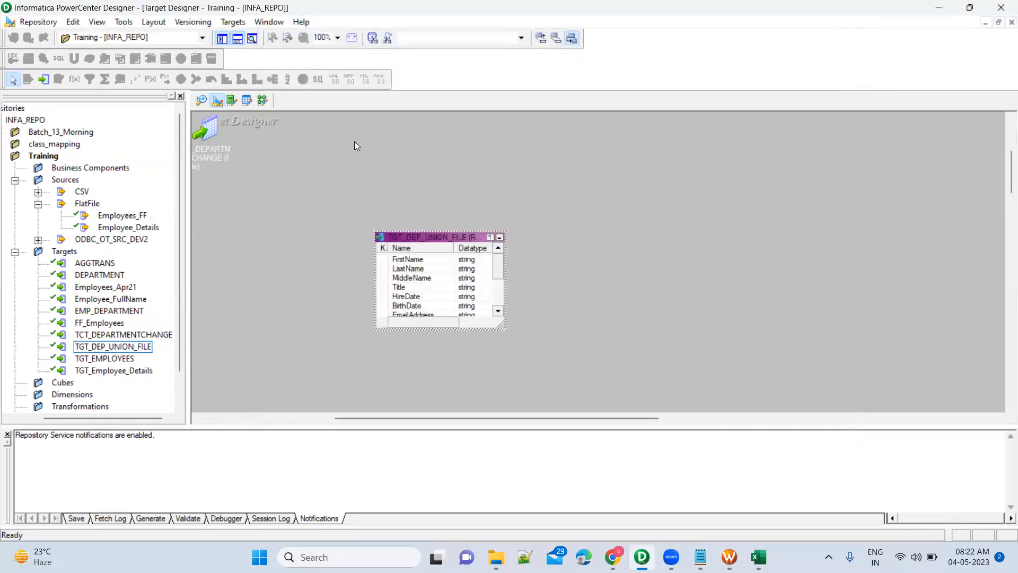
click(262, 101)
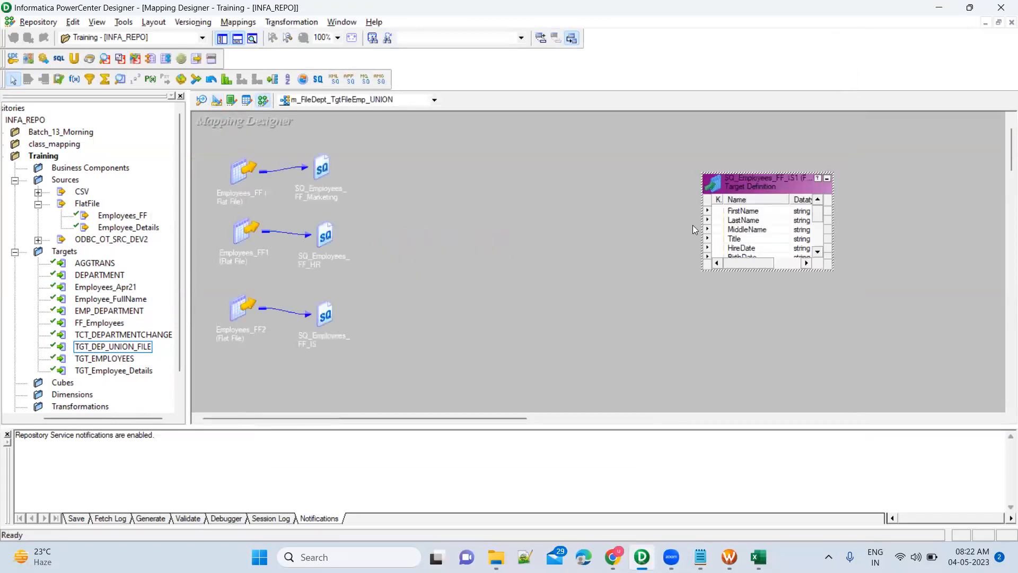
double_click(761, 184)
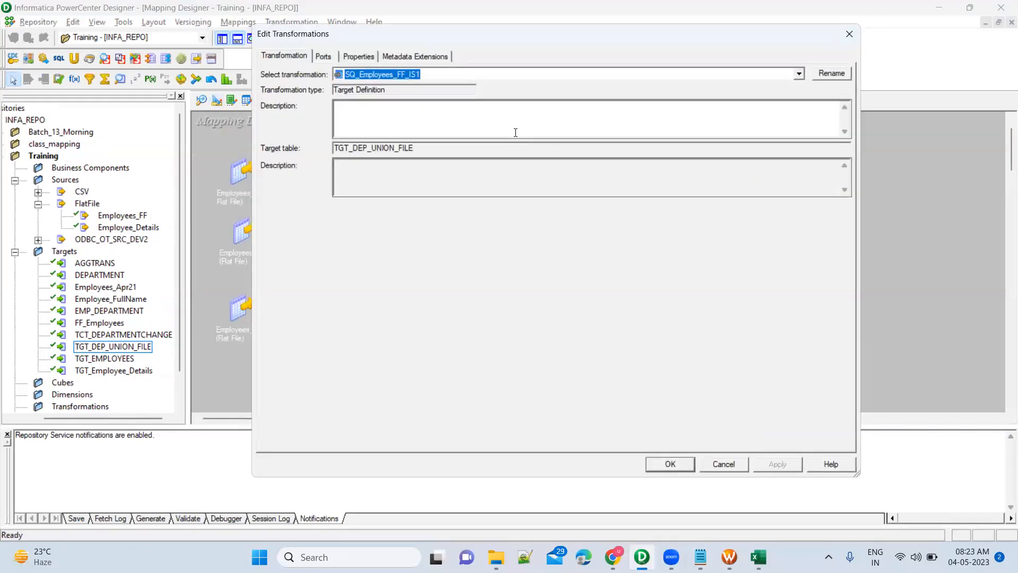
click(829, 74)
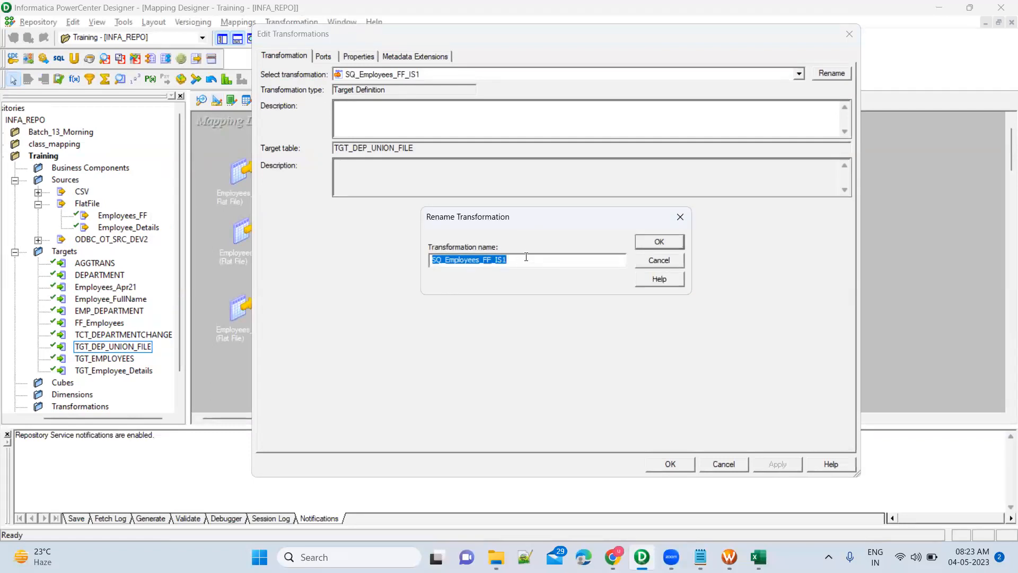
text(TGT_)
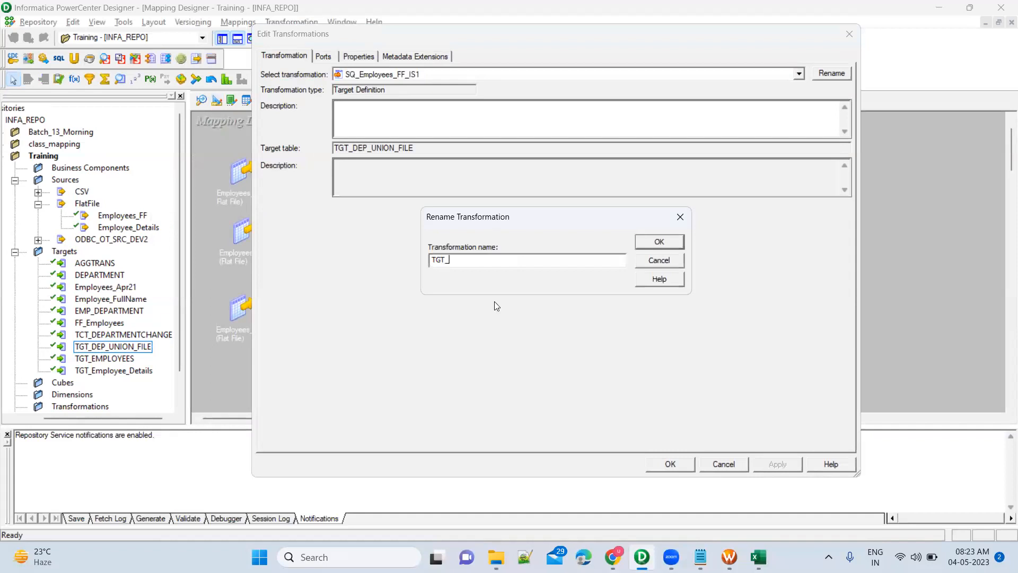
click(731, 467)
key(Escape)
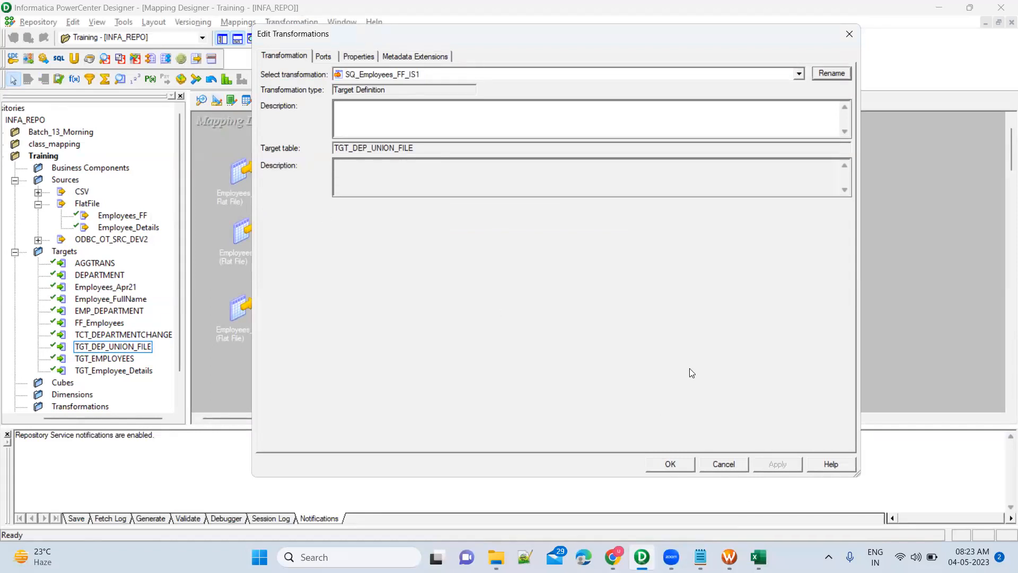
key(Escape)
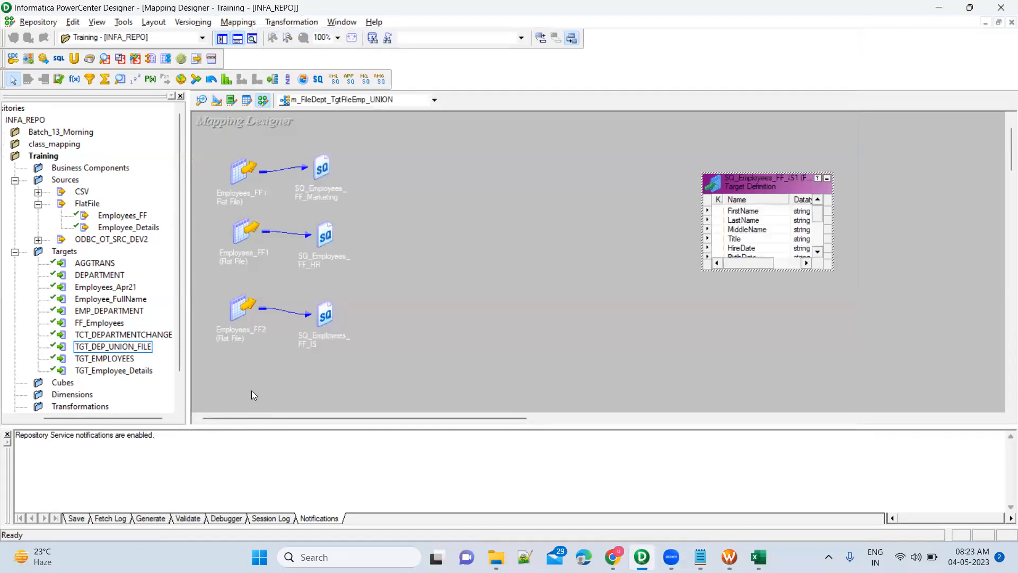
Compare TGT_DEP_UNION_FILE in the Target Designer with the name and target table of its instance in the mapping
click(216, 103)
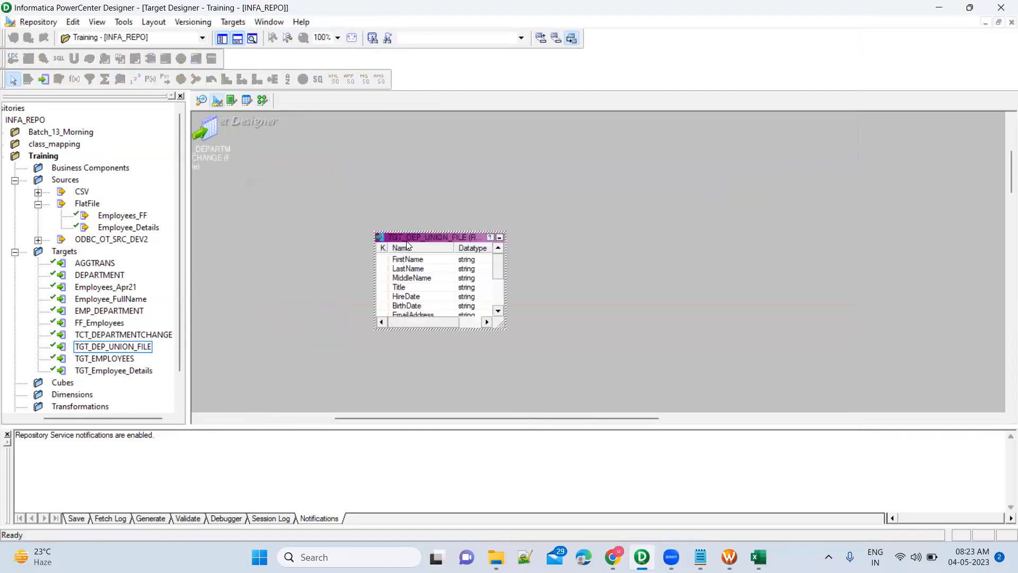
click(262, 100)
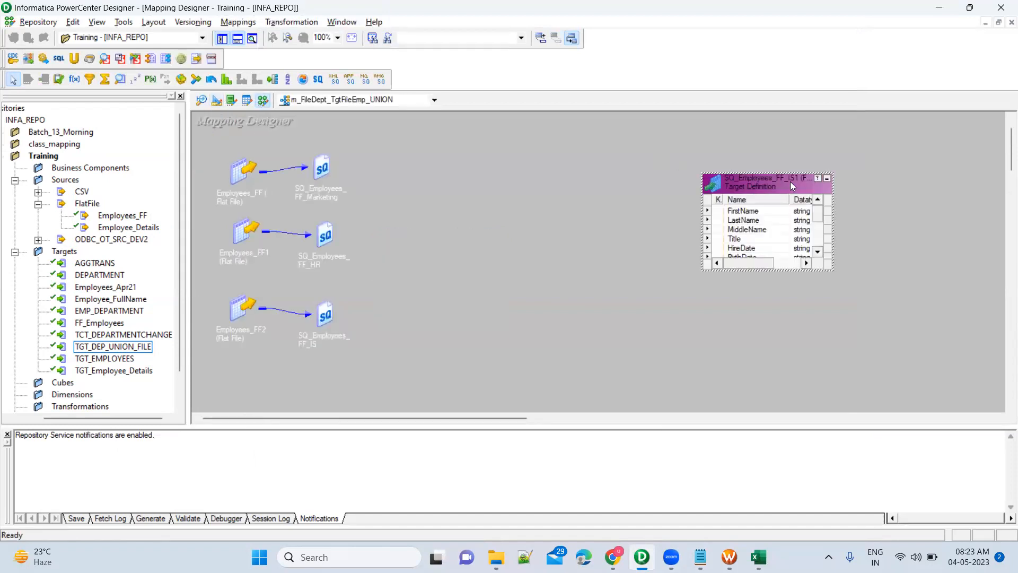
double_click(777, 186)
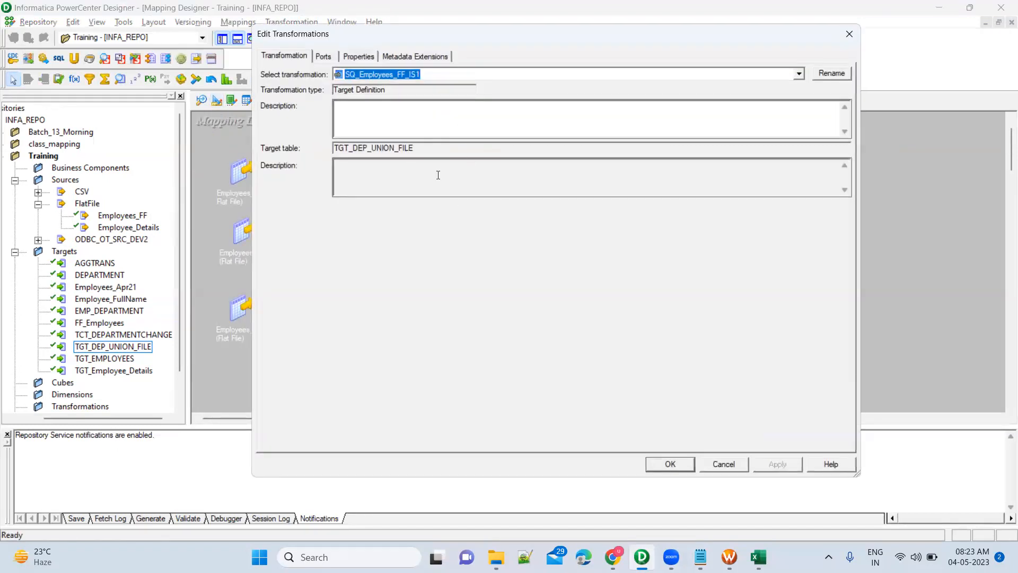
key(Escape)
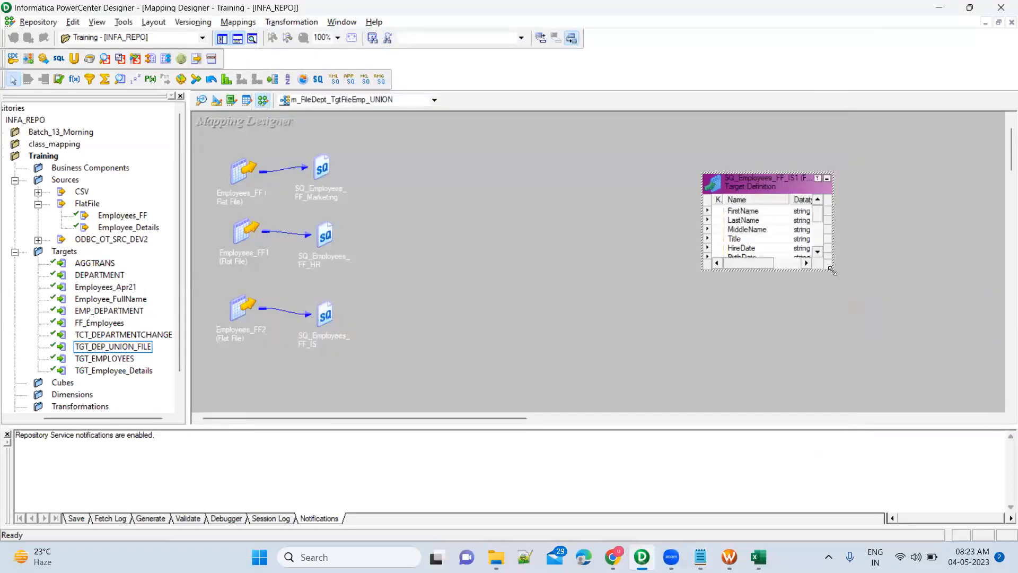
Rename the target definition instance in the mapping as TGT_DEP_FILE_UNION and accept the transformation changes
drag(831, 271, 898, 298)
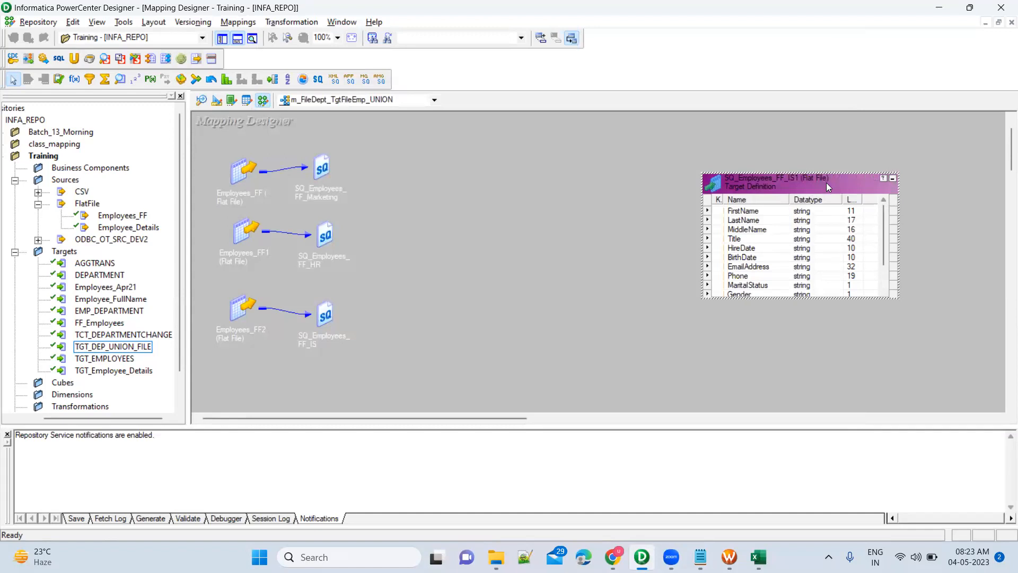
double_click(795, 188)
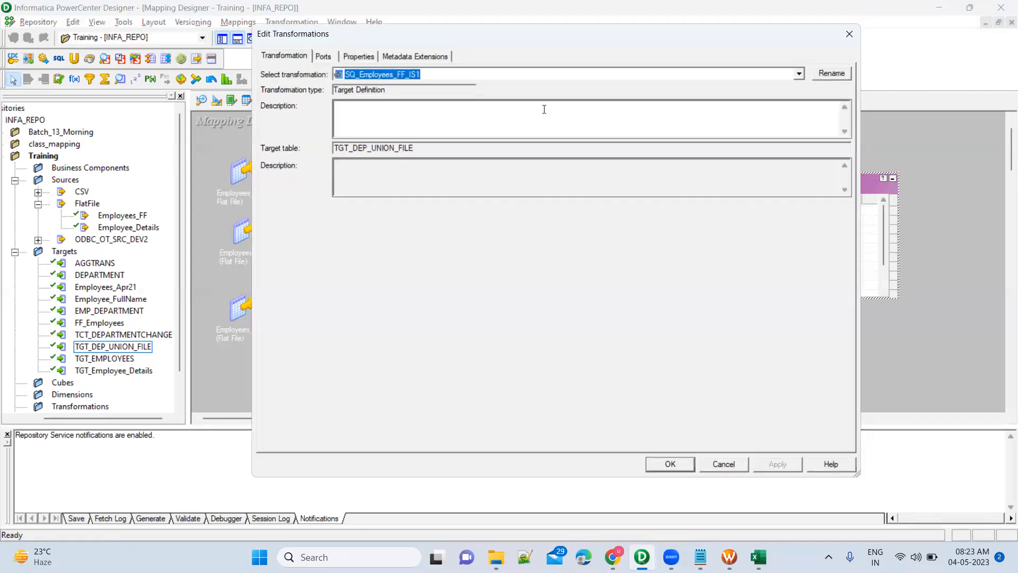
click(832, 73)
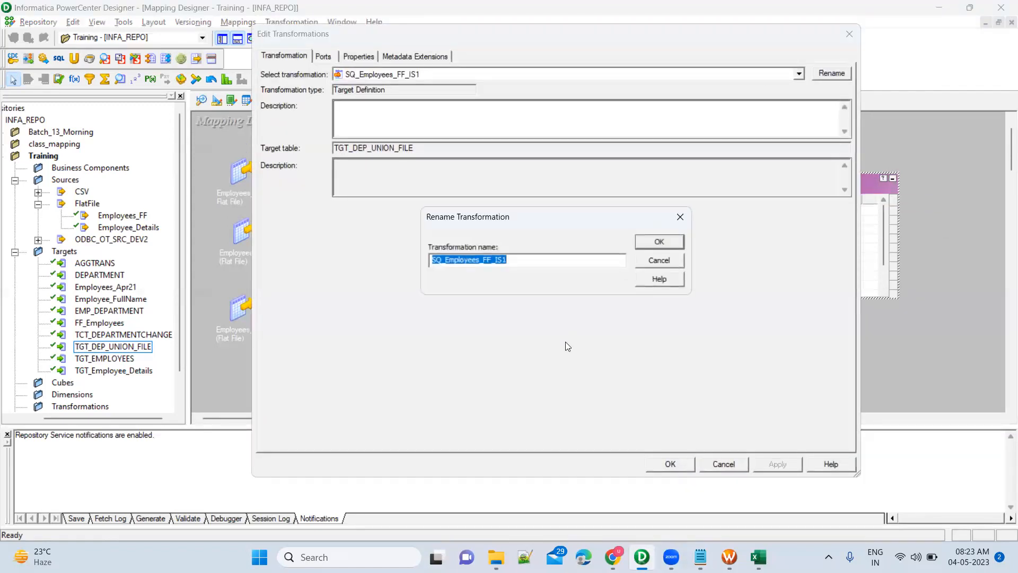
text(TGT_Dep)
key(BackSpace)
key(BackSpace)
text(EP_FI)
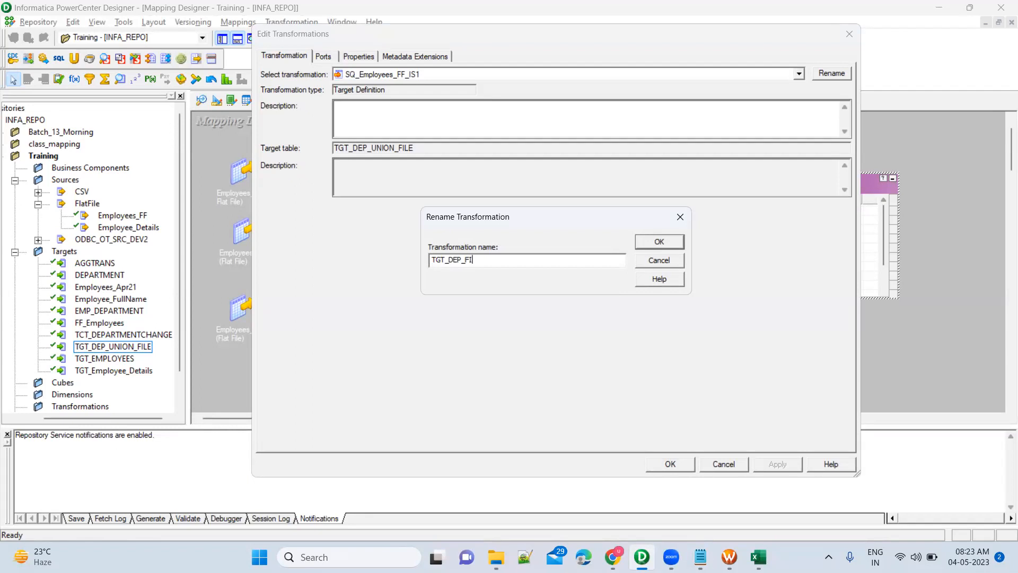
text(LE_UNION)
click(675, 243)
click(763, 461)
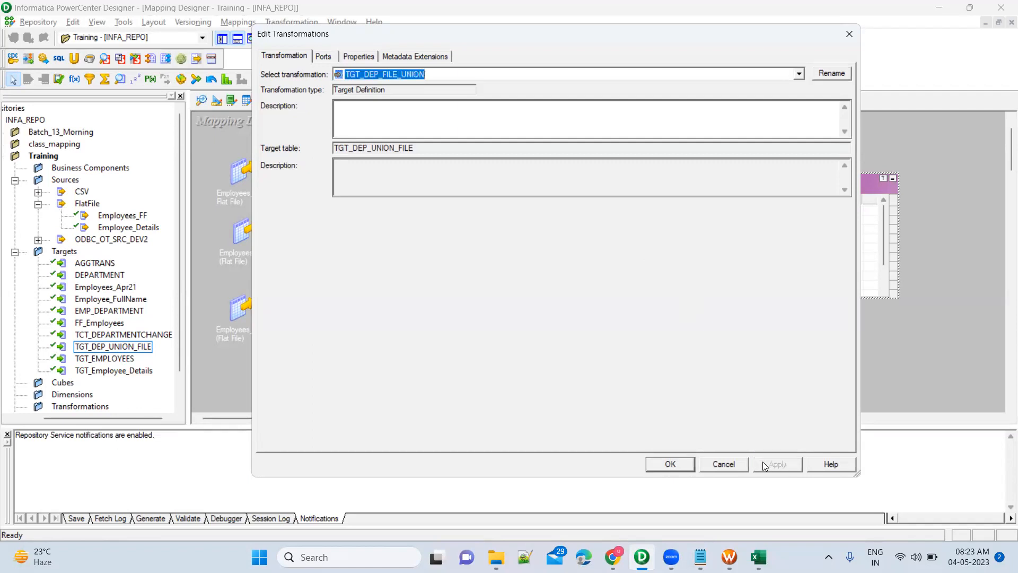
click(670, 464)
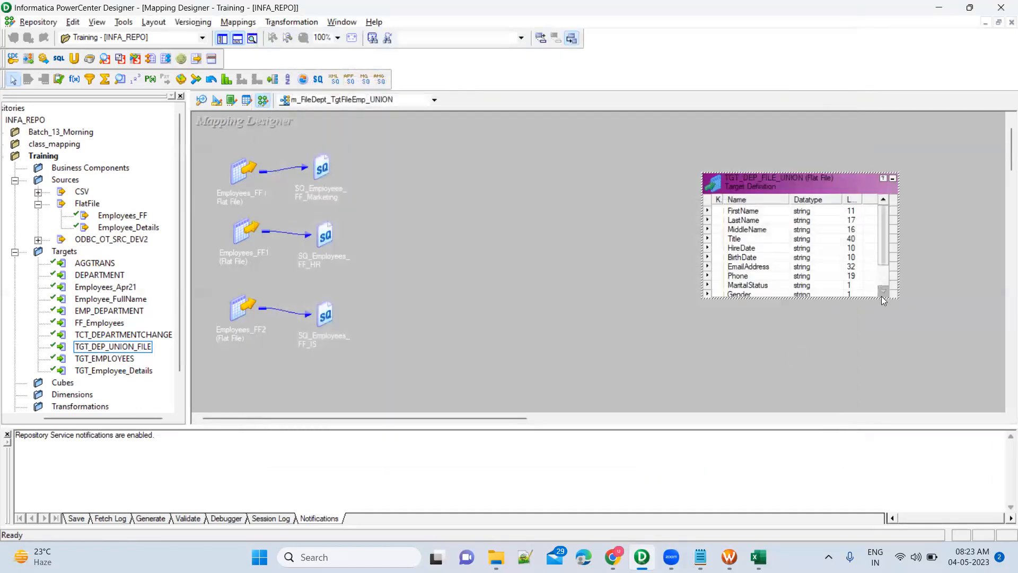
Enlarge the TGT_DEP_FILE_UNION target to show all its ports and move it farther from the source qualifiers
drag(898, 300, 912, 355)
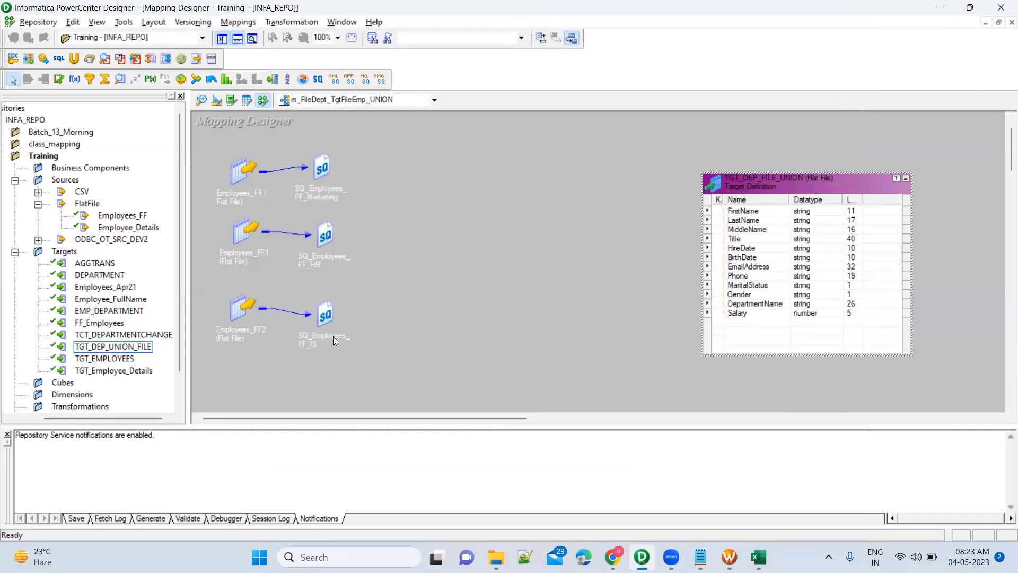
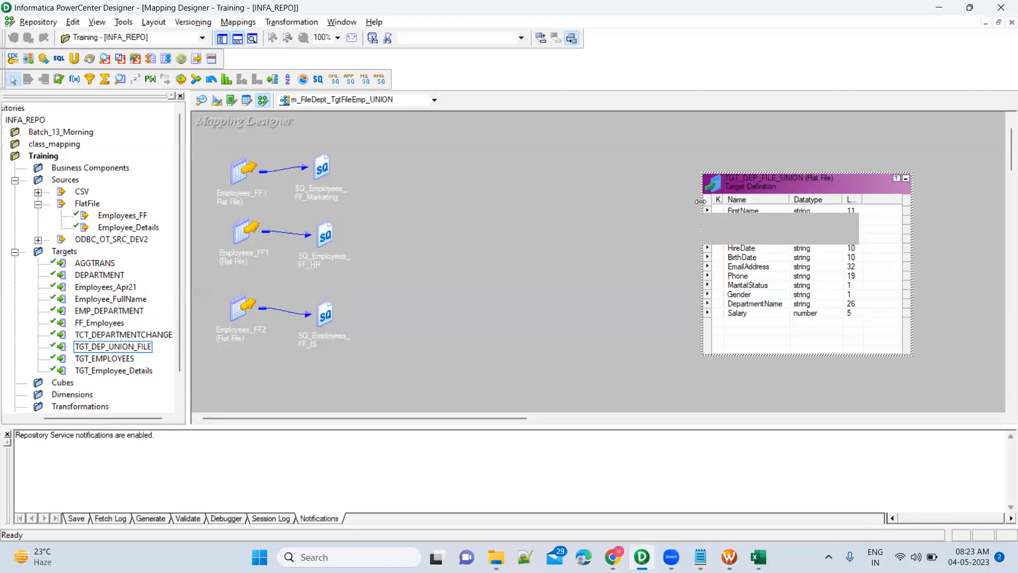
drag(701, 201, 850, 152)
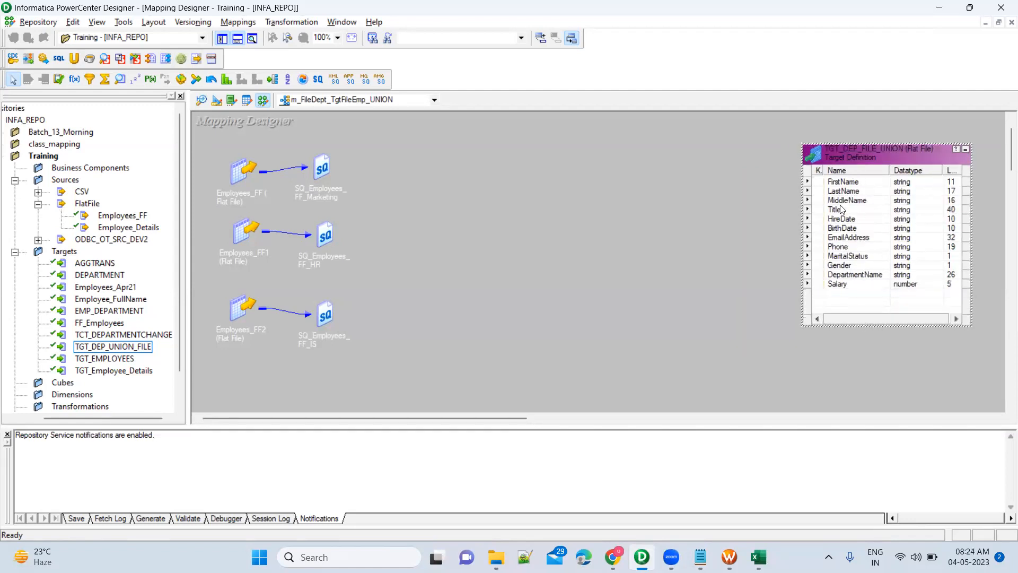
click(667, 295)
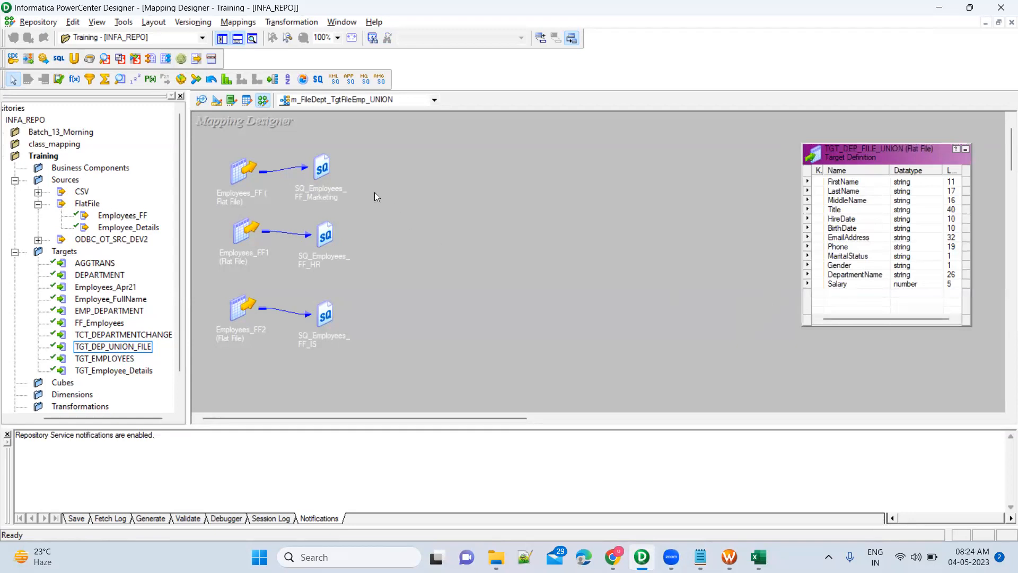
drag(208, 142, 343, 381)
drag(787, 128, 982, 345)
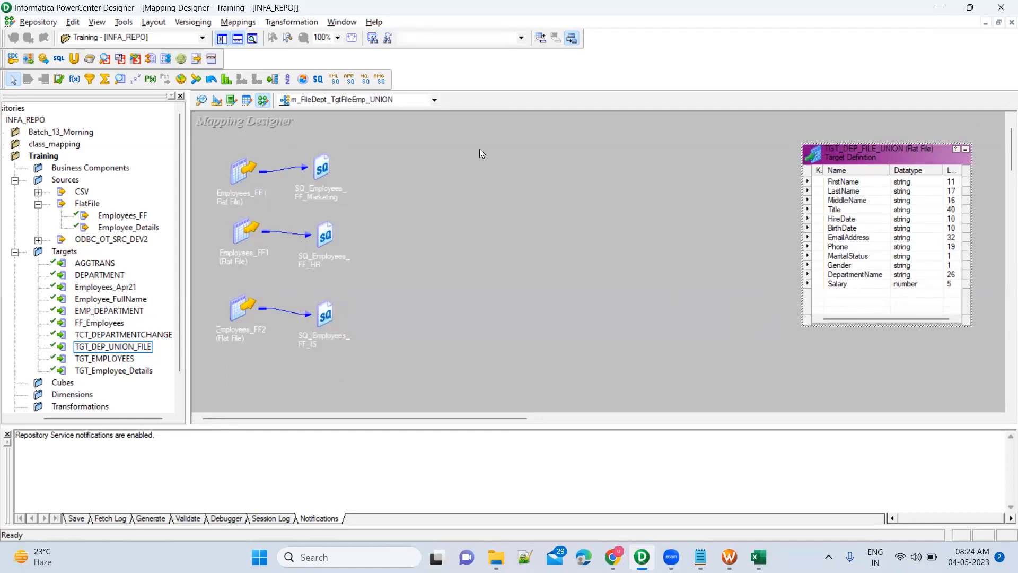
drag(461, 147, 664, 367)
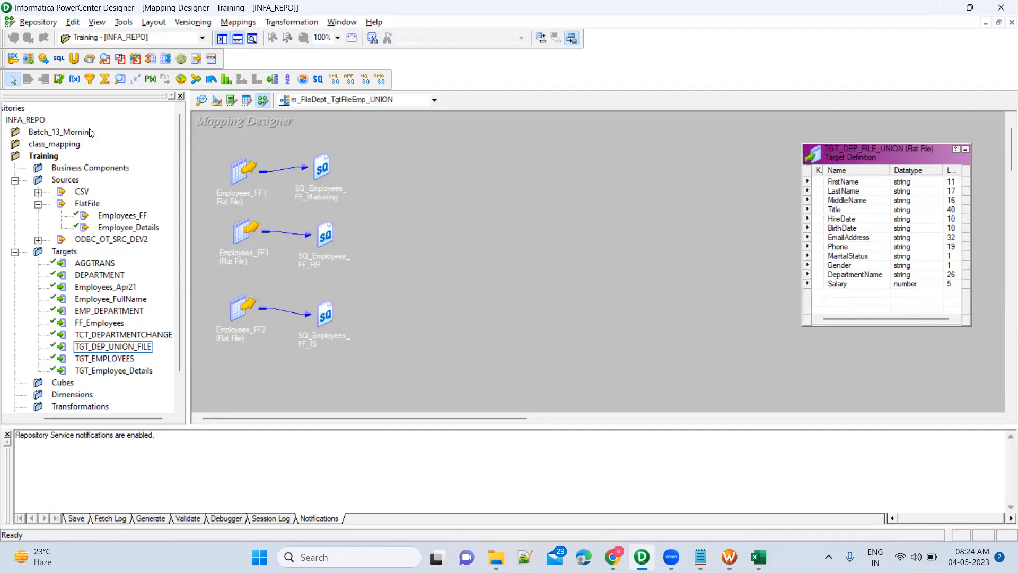
Add a Union transformation between the source qualifiers and the target, and enlarge its window
click(75, 59)
click(499, 194)
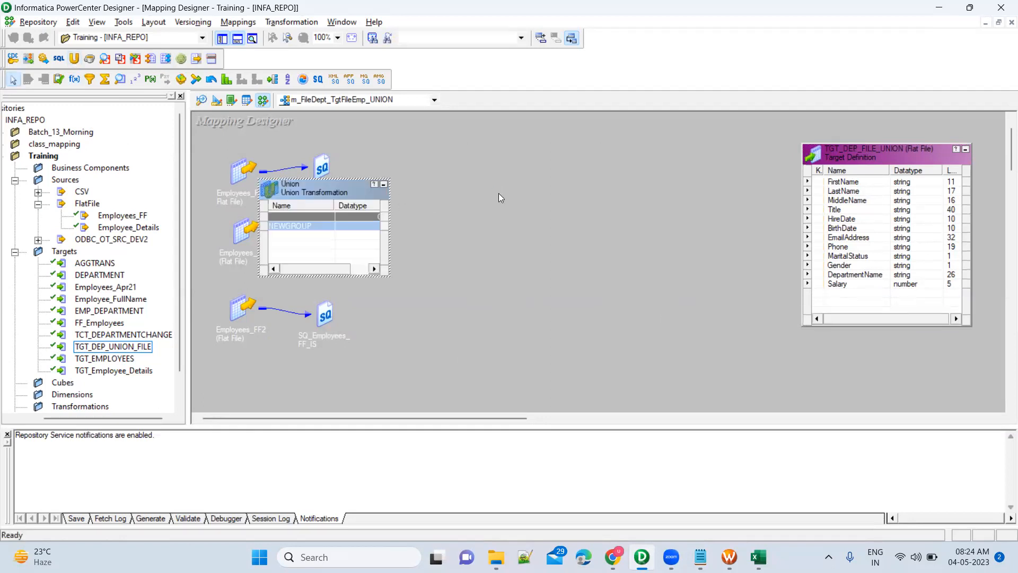
drag(297, 183, 521, 162)
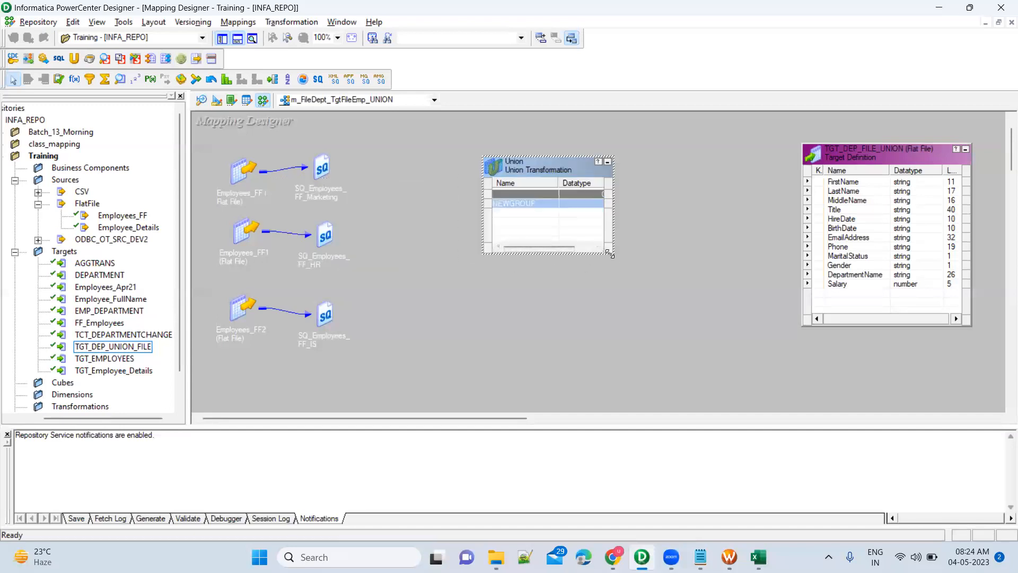
drag(609, 255, 704, 382)
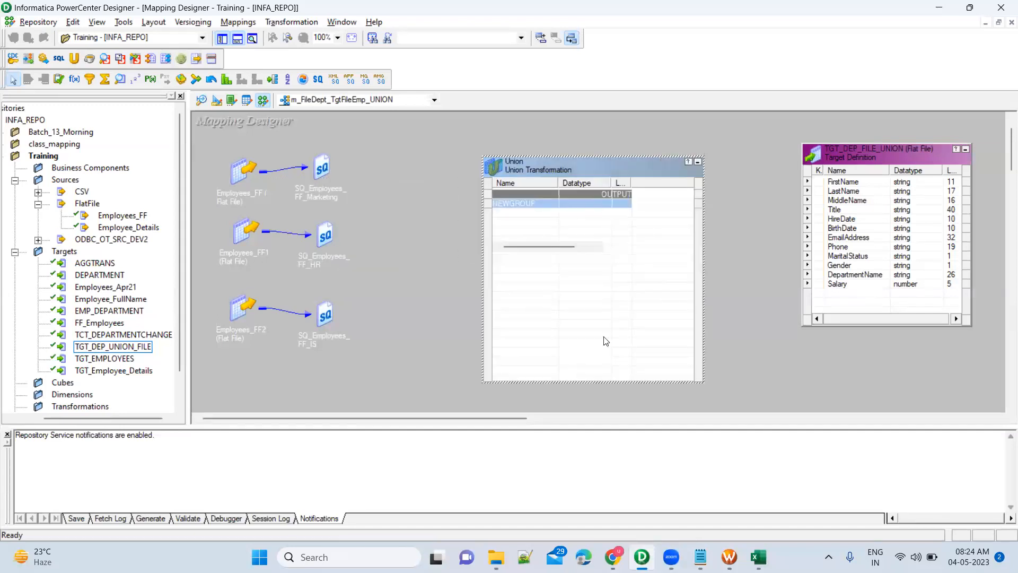
Link all ports of SQ_Employees_FF_Marketing to the Union transformation, then collapse the source qualifier back to an icon
double_click(321, 167)
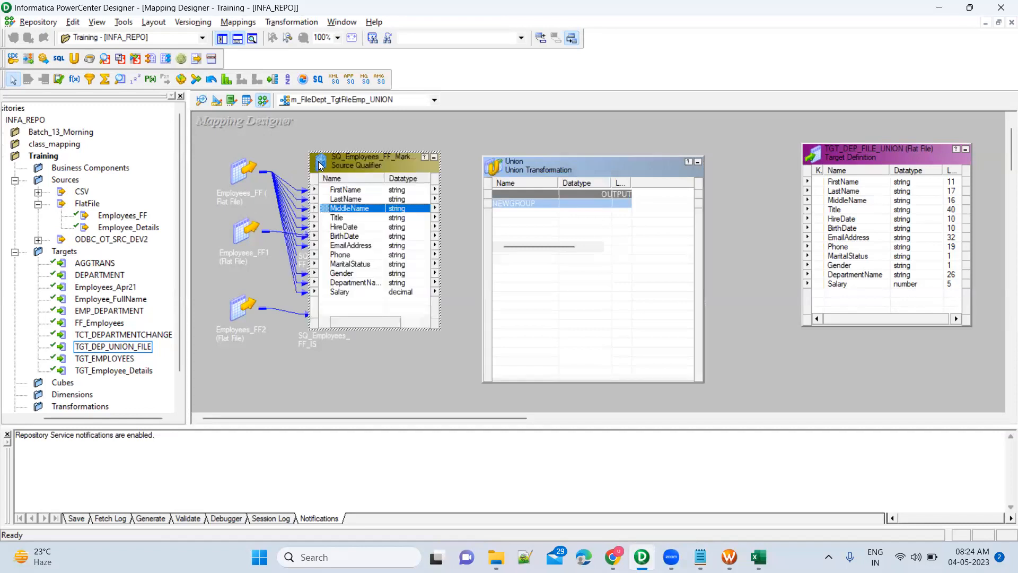
click(351, 195)
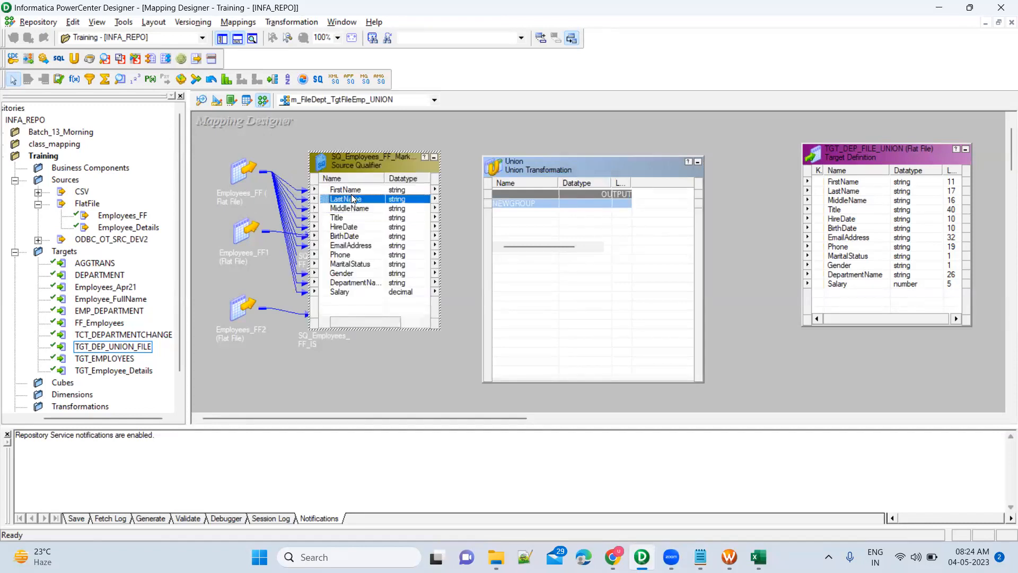
click(338, 190)
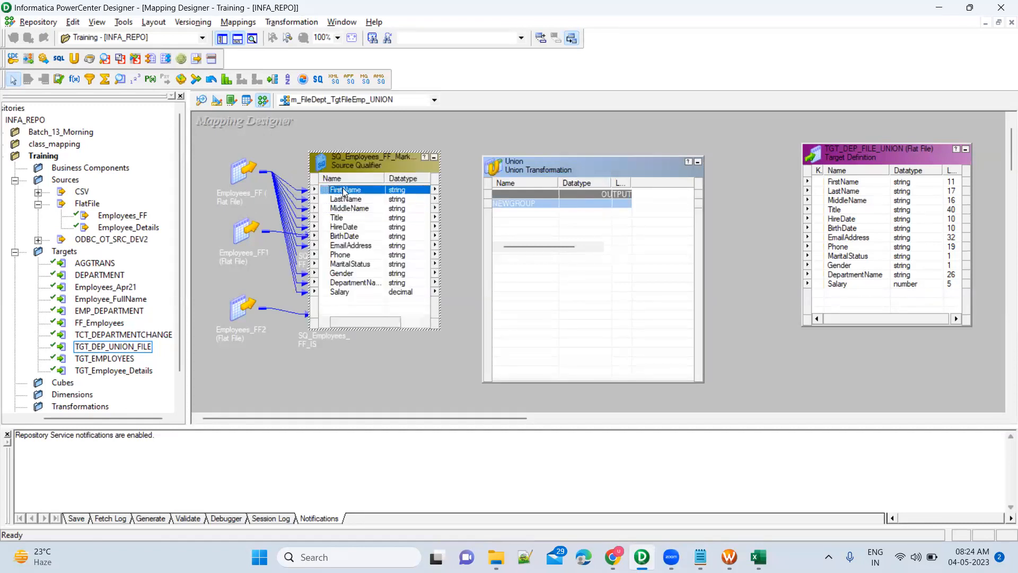
right_click(349, 192)
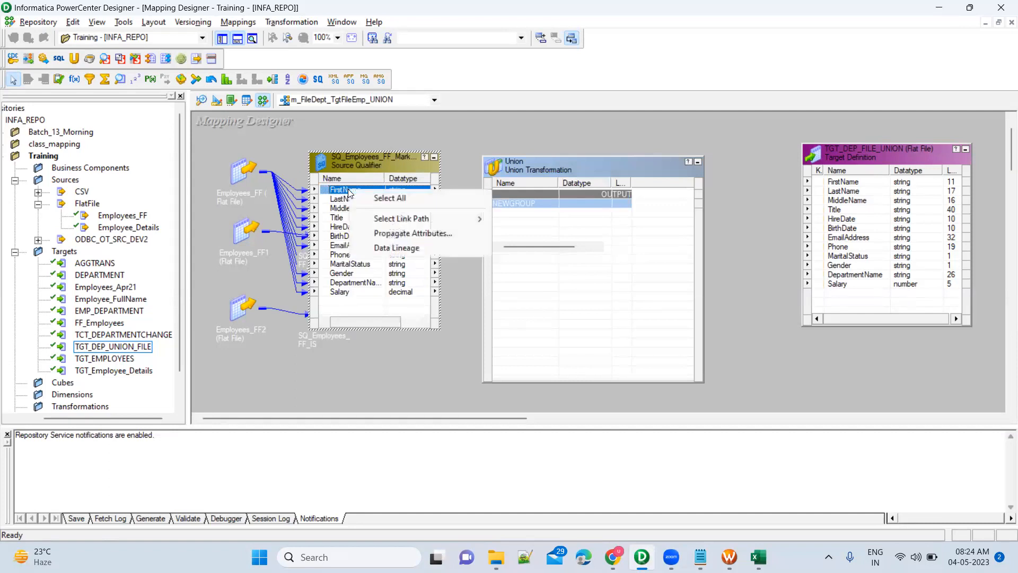
click(377, 199)
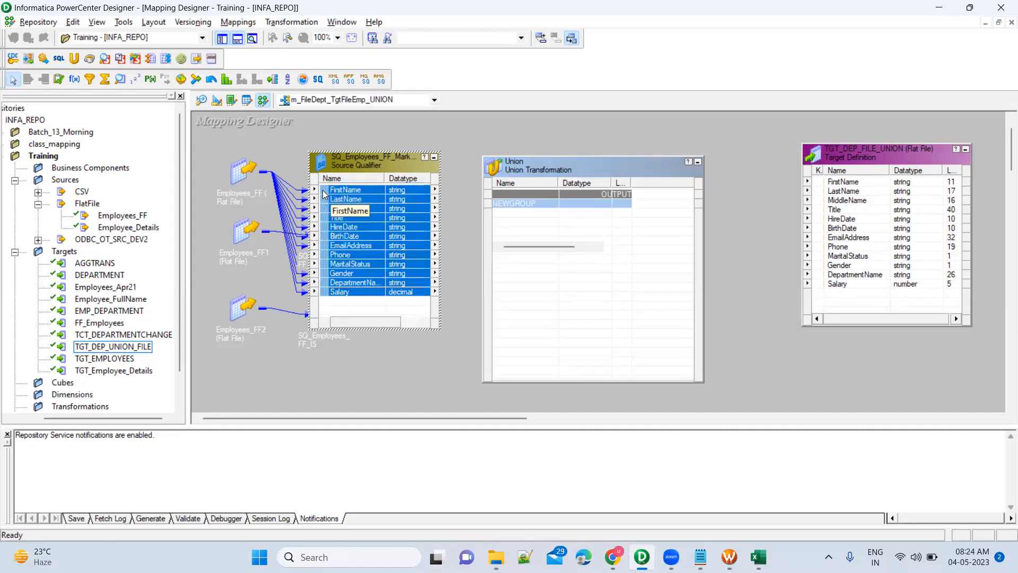
drag(325, 195, 528, 219)
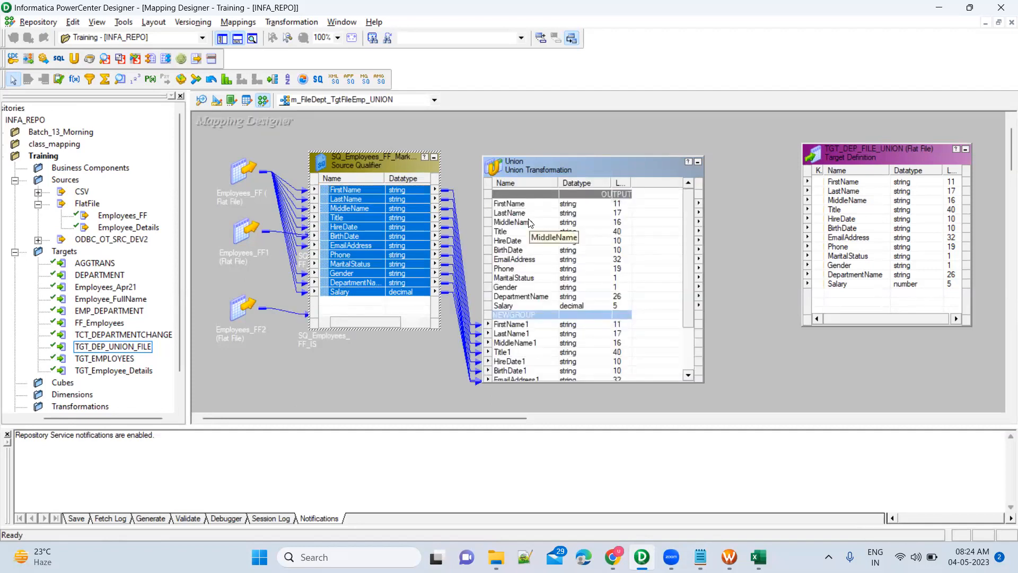
scroll(524, 272, down, 2)
click(524, 272)
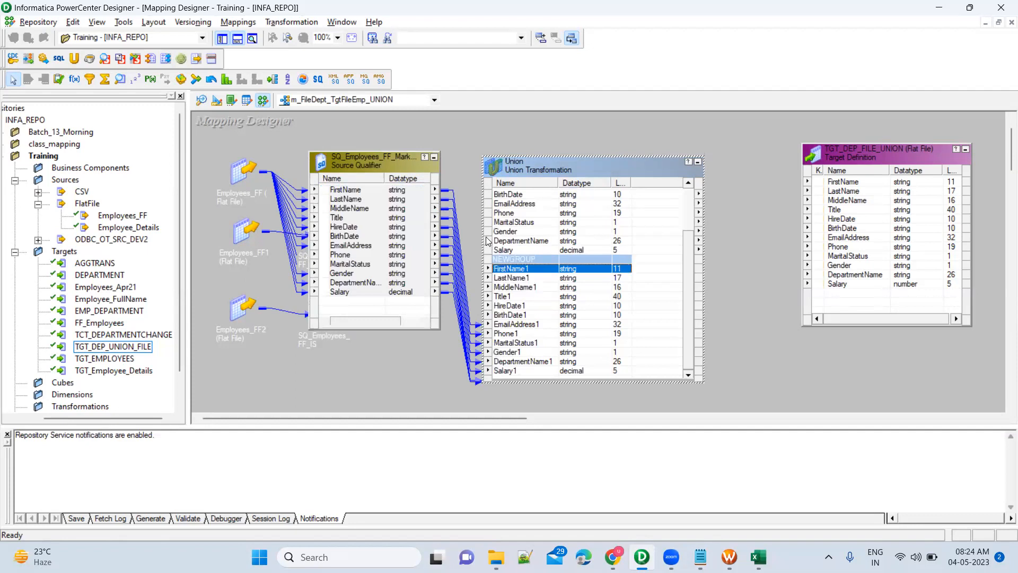
click(432, 160)
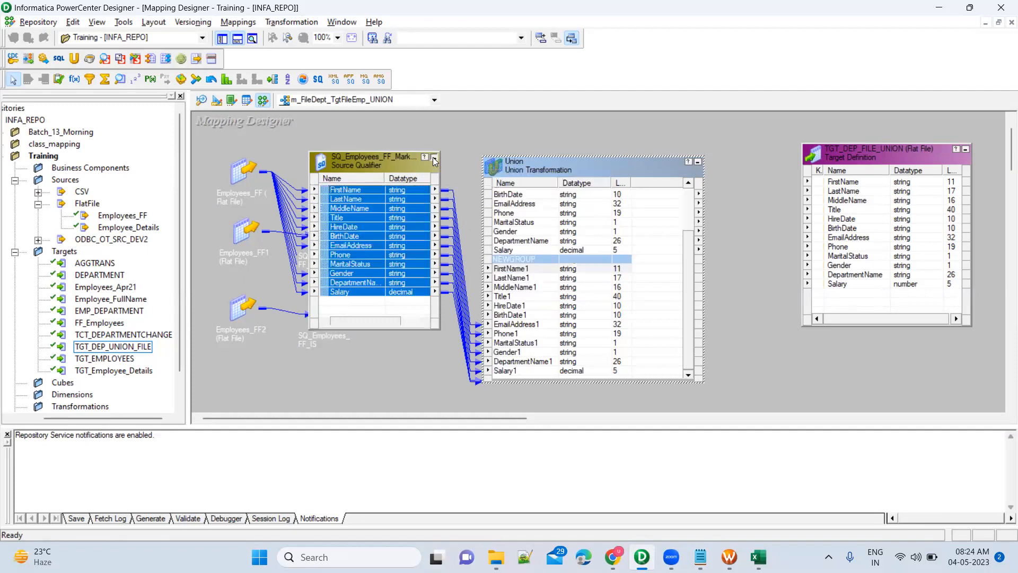
click(531, 272)
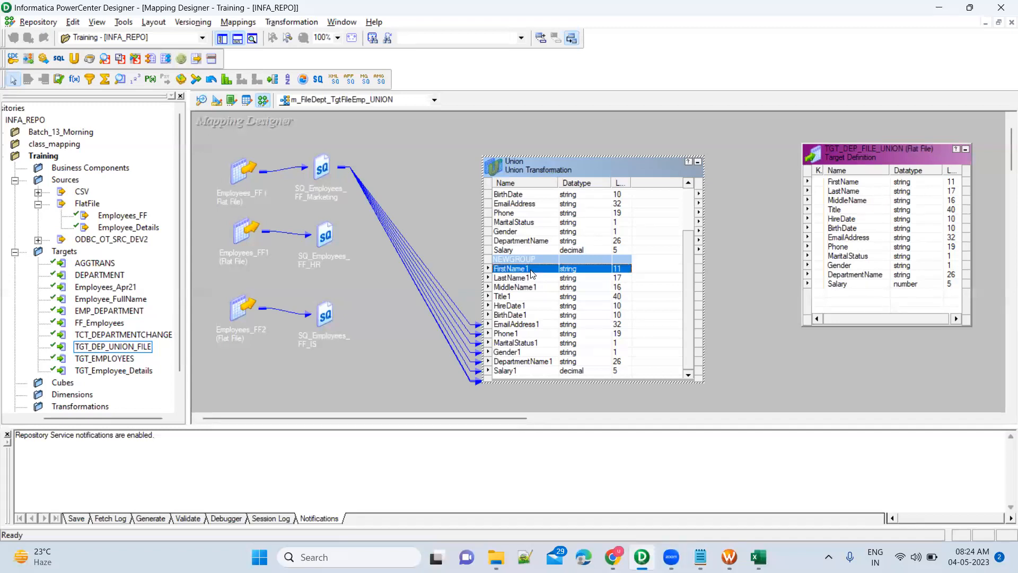
Rename the Union transformation's input group NEWGROUP as MARKETING and accept the change
double_click(554, 167)
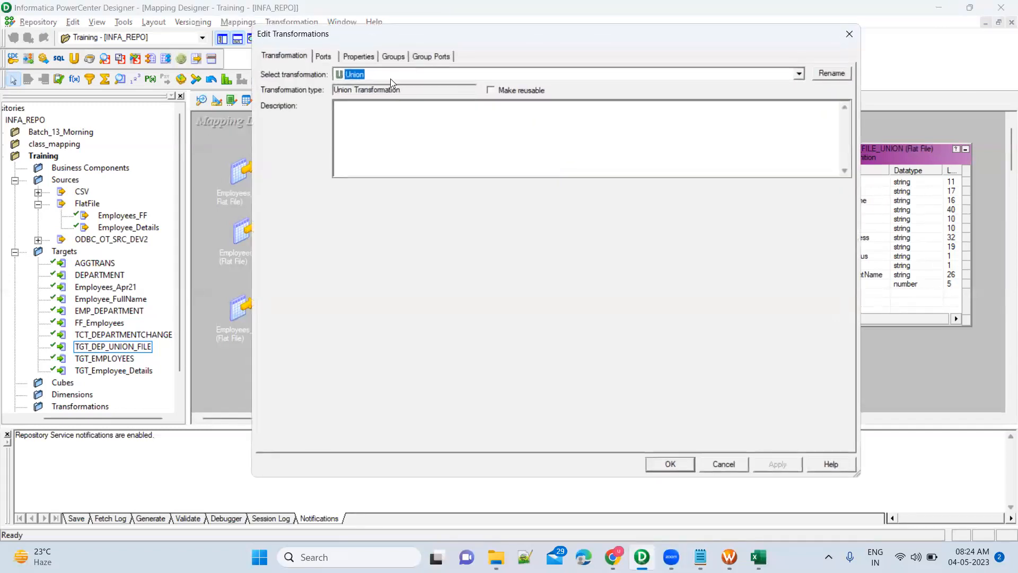
click(398, 55)
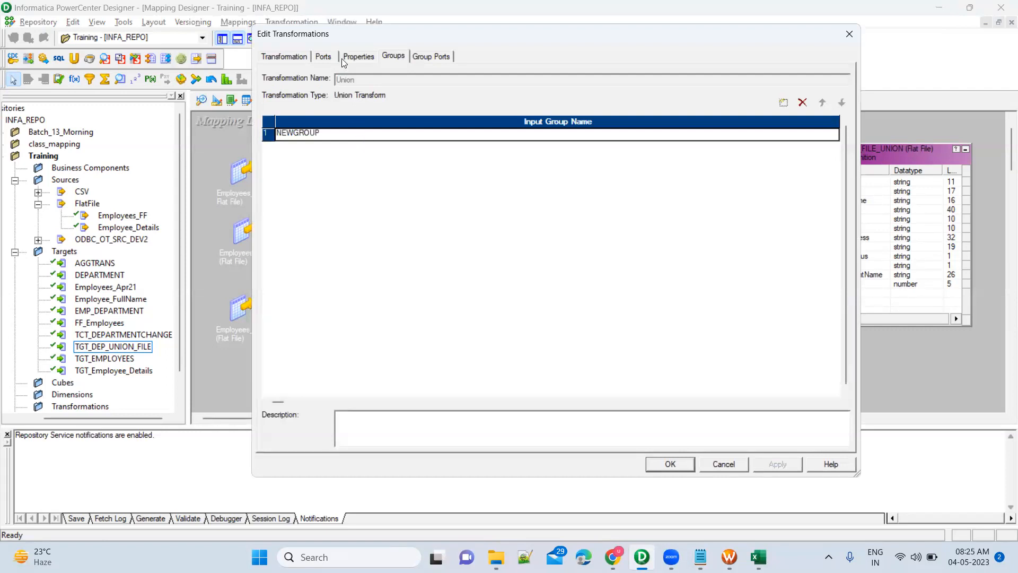
drag(337, 34, 467, 60)
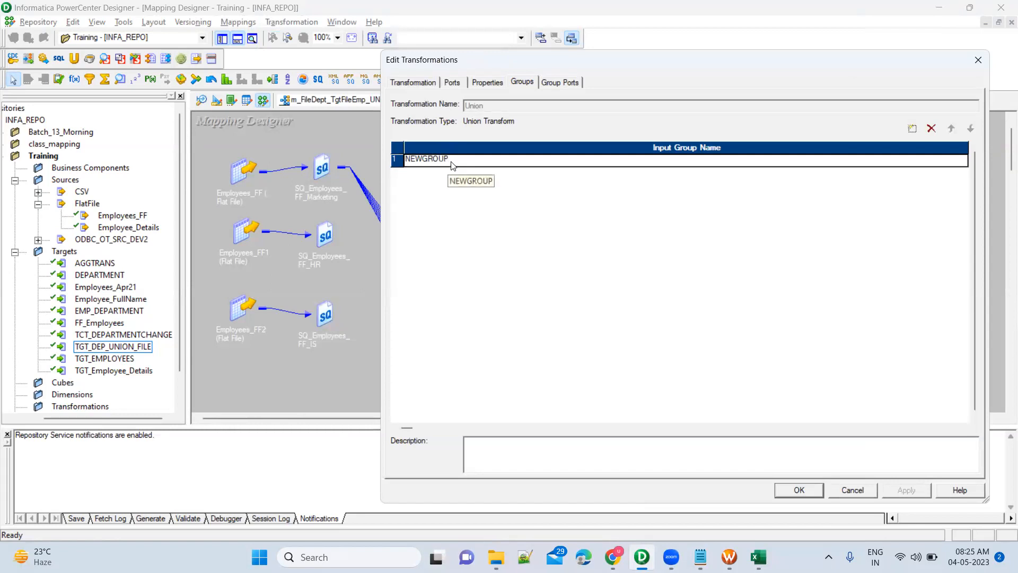
text(MA)
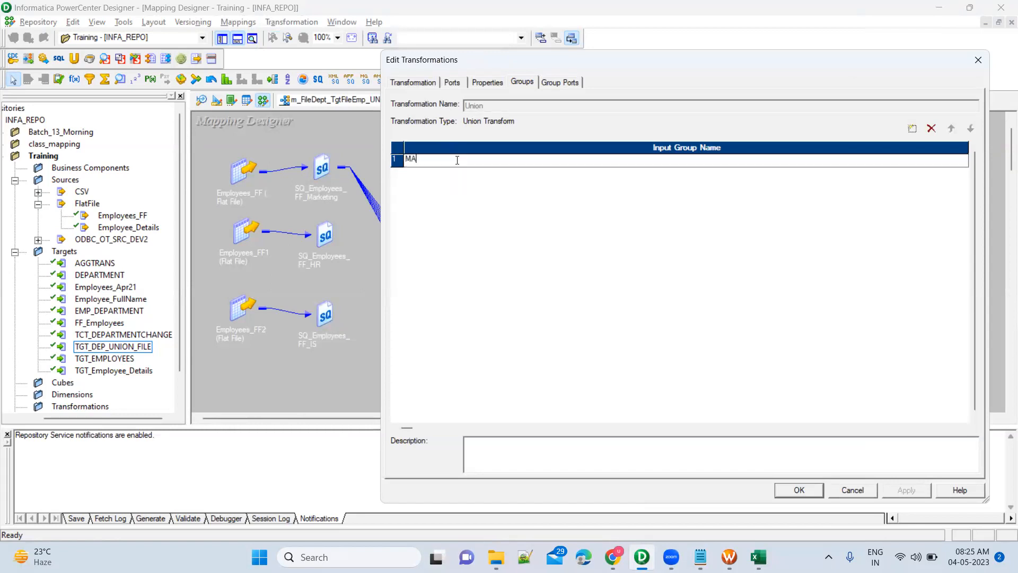
text(RKETING)
click(809, 488)
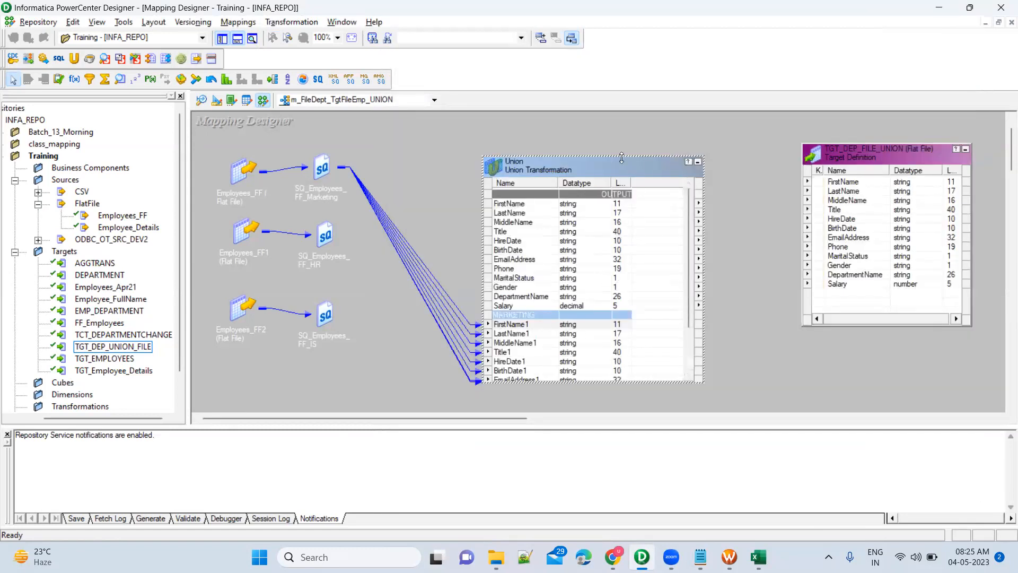
Try to link all ports of SQ_Employees_FF_HR to the Union transformation
scroll(648, 266, down, 2)
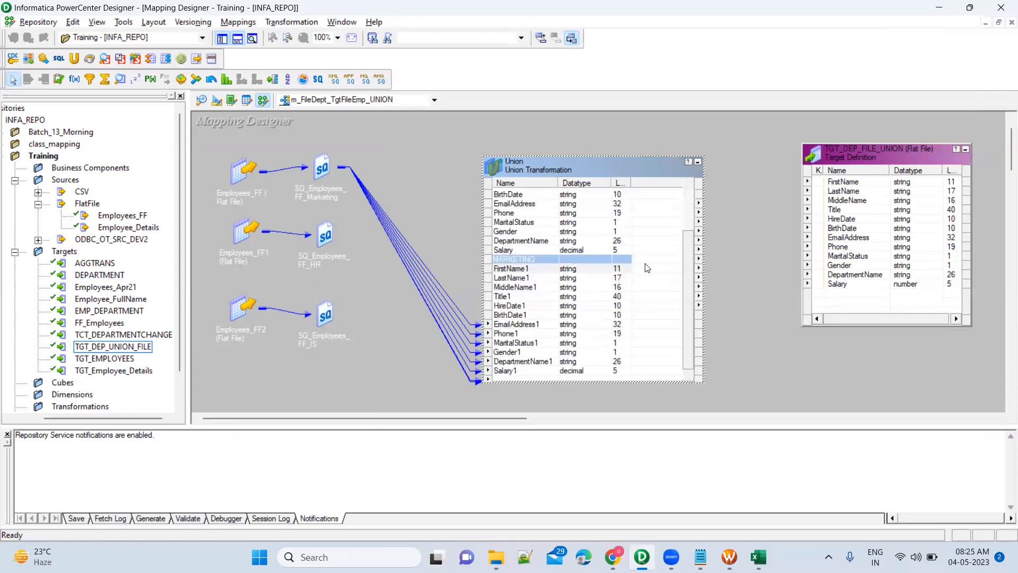
click(324, 233)
double_click(340, 230)
click(341, 257)
right_click(341, 258)
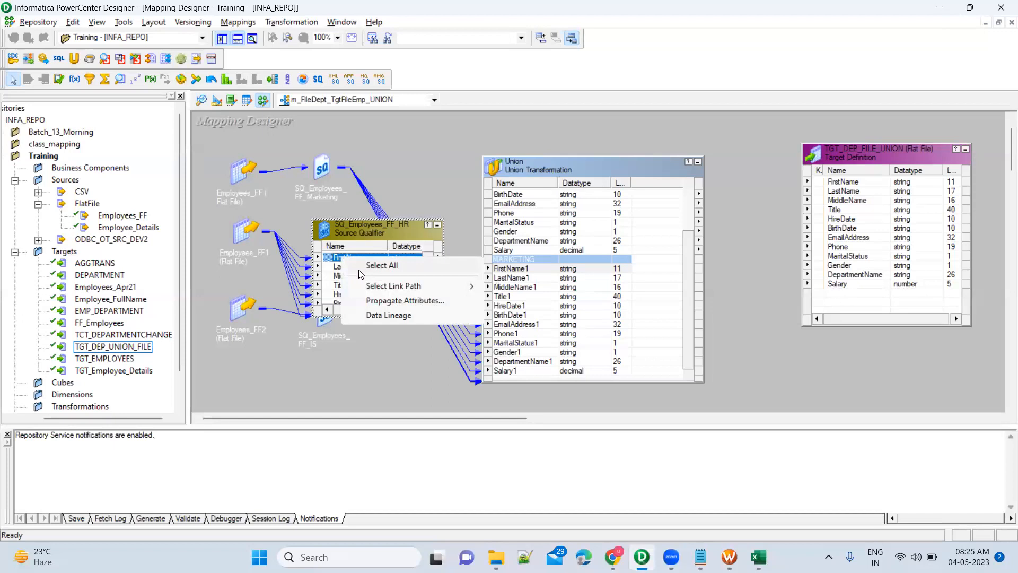
click(361, 268)
drag(328, 260, 526, 227)
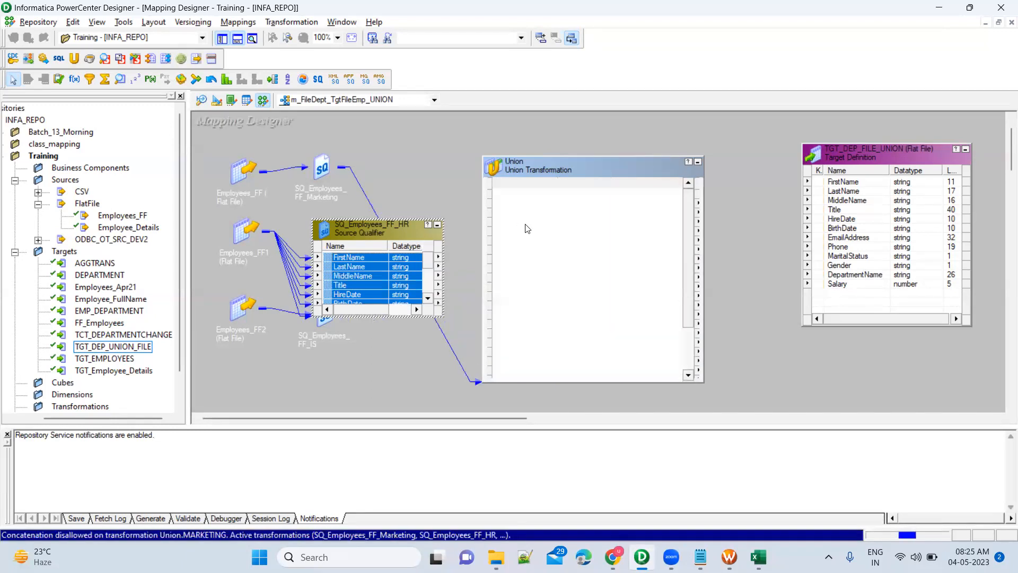
Examine the Union transformation's properties and input groups, and the output and MARKETING ports in its port list
double_click(580, 167)
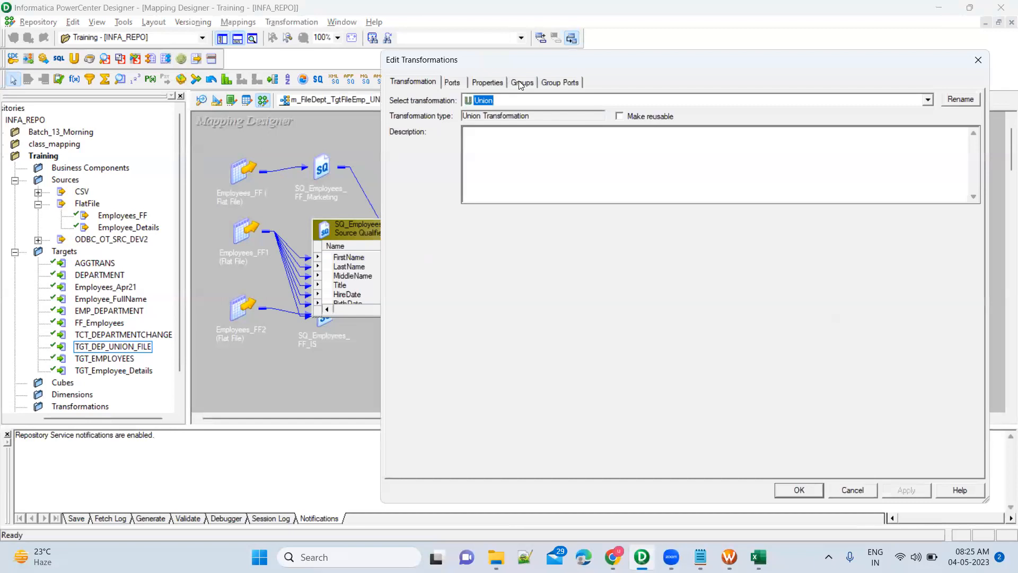
click(520, 83)
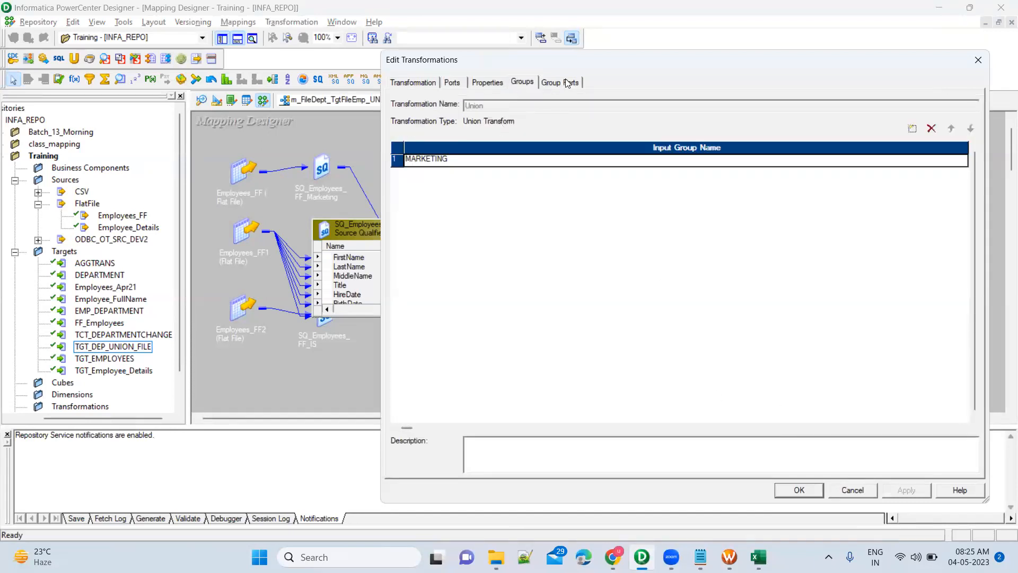
click(485, 83)
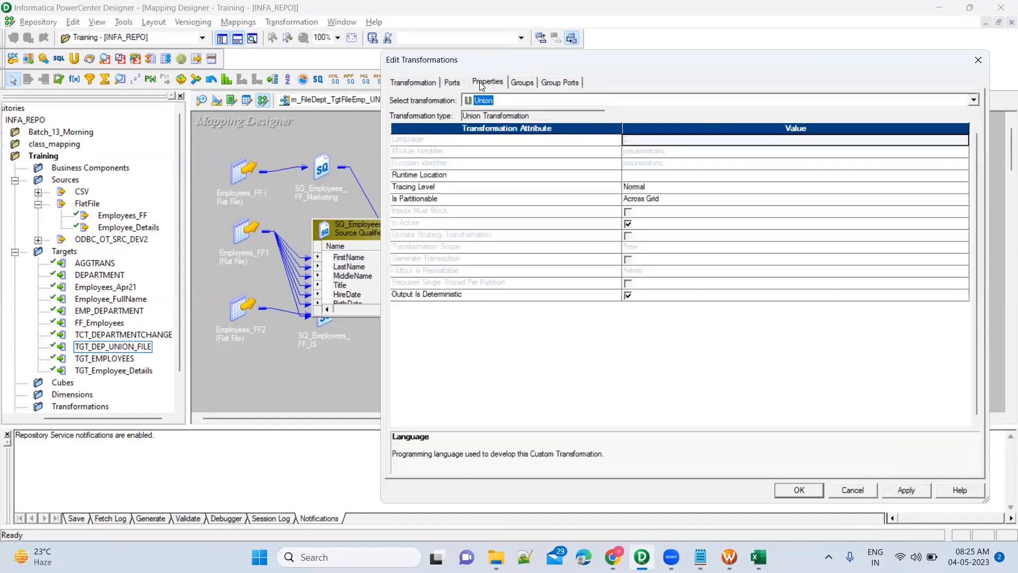
click(522, 83)
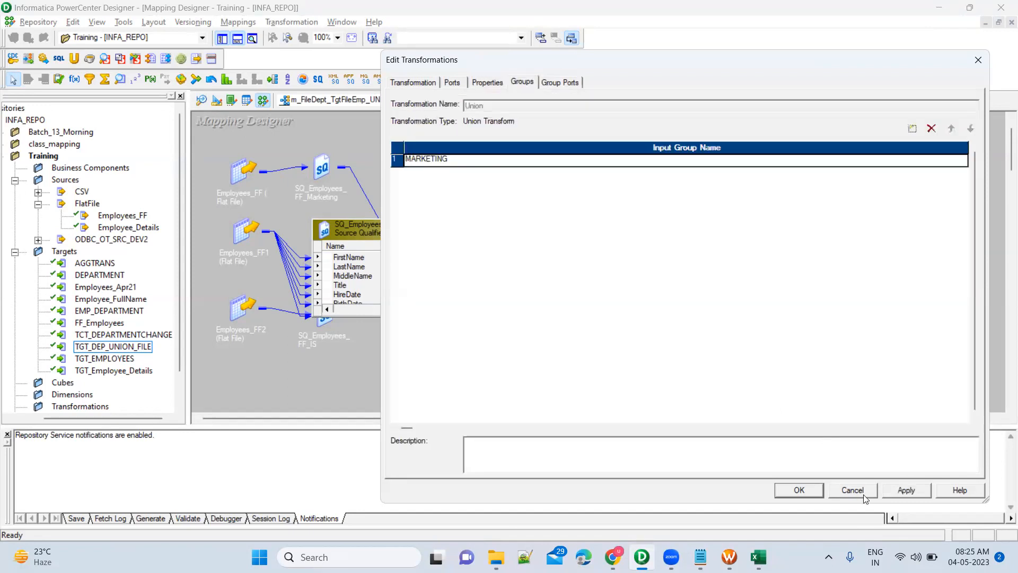
click(906, 491)
click(798, 488)
scroll(569, 296, down, 5)
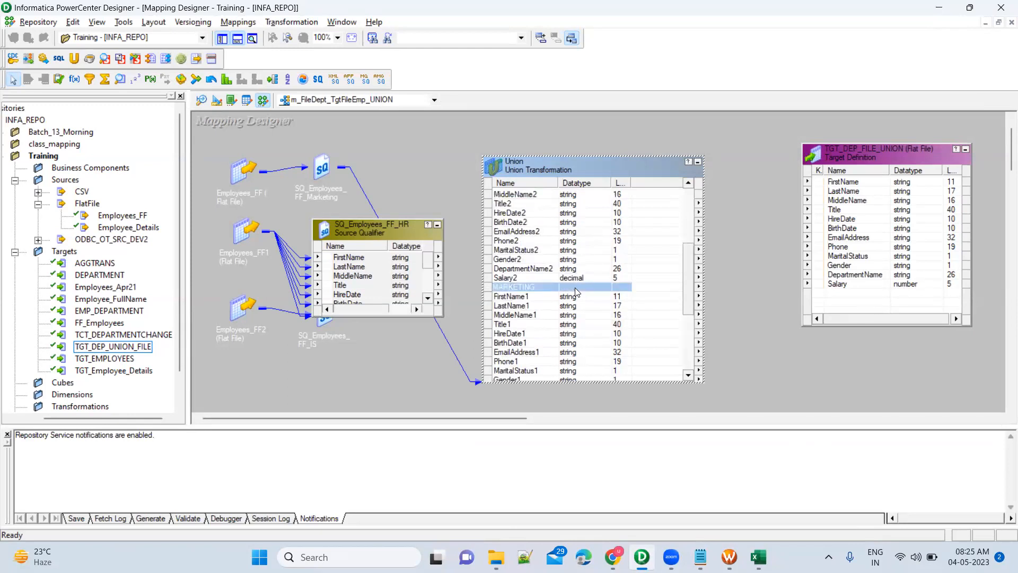
scroll(538, 292, up, 5)
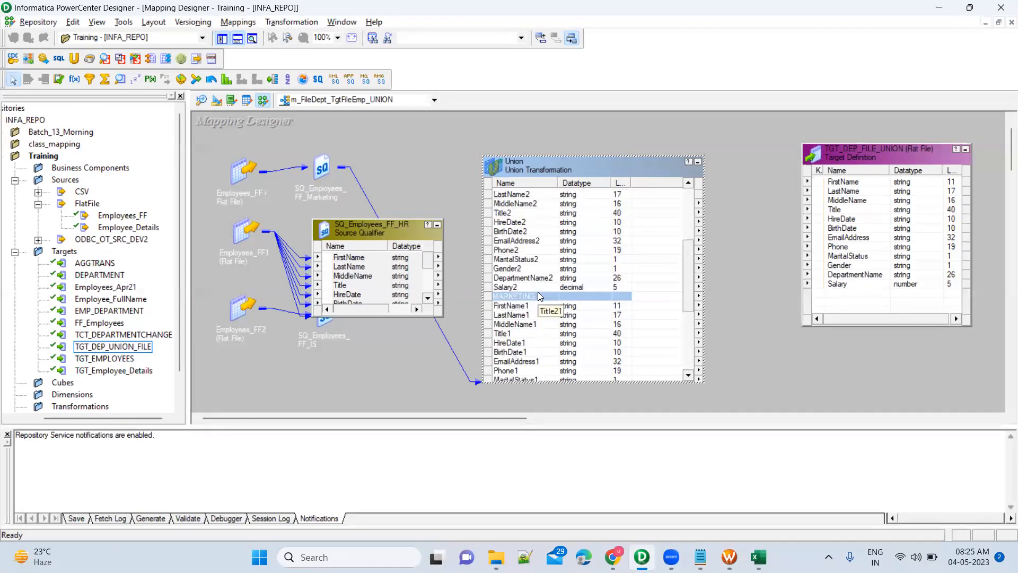
click(538, 289)
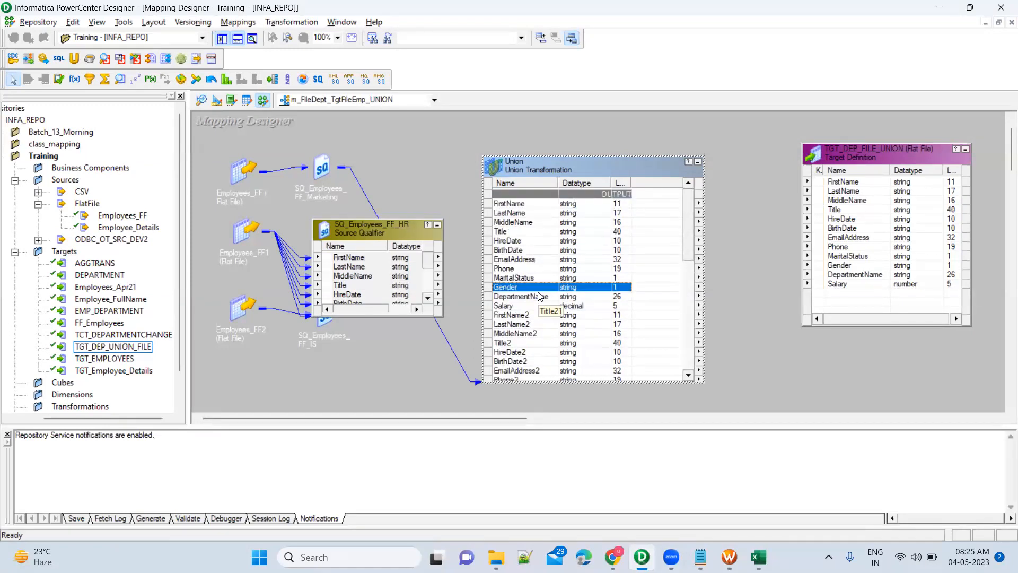
click(546, 250)
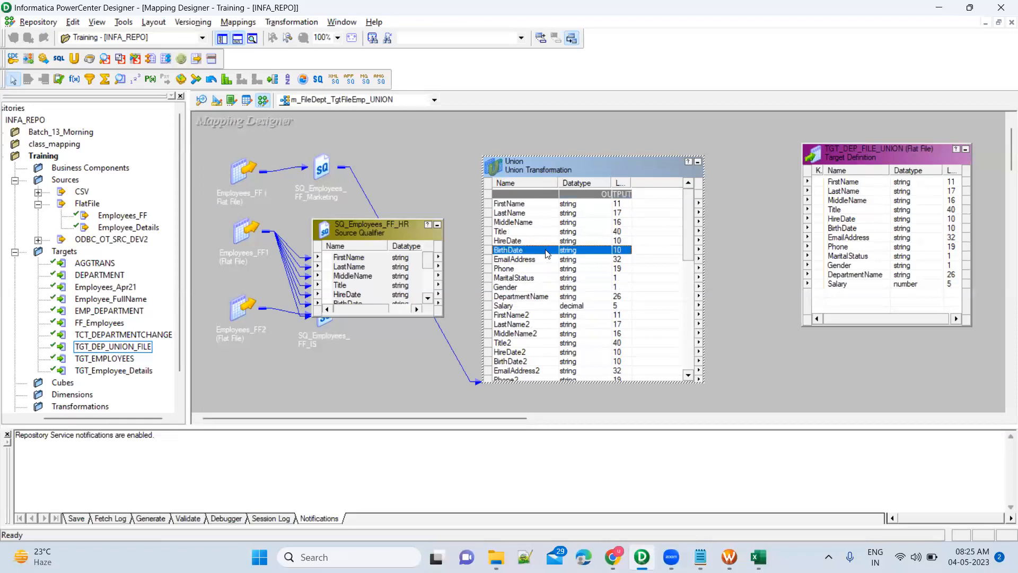
Collapse the Union transformation to an icon and delete it from the mapping
click(698, 165)
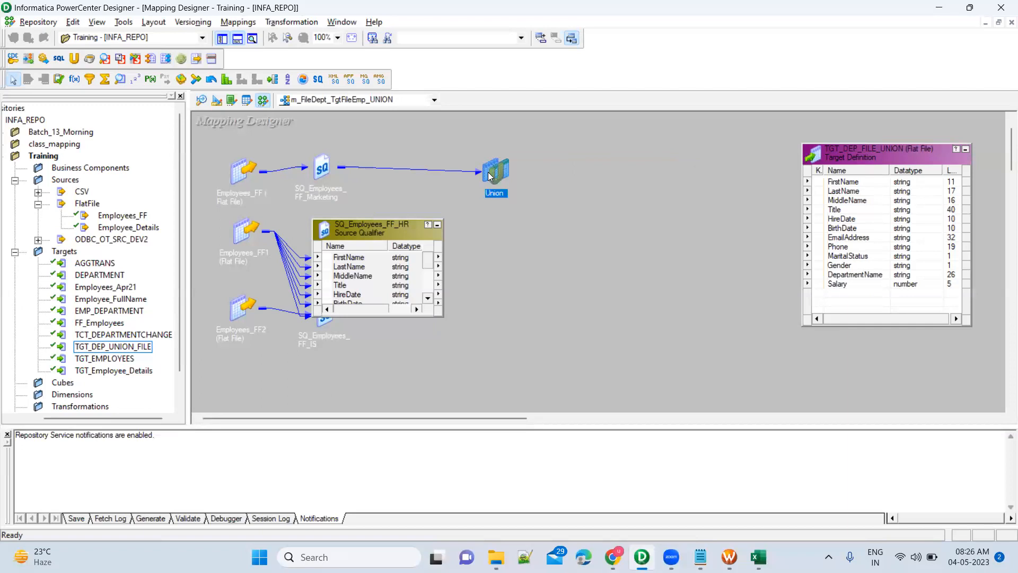
key(Delete)
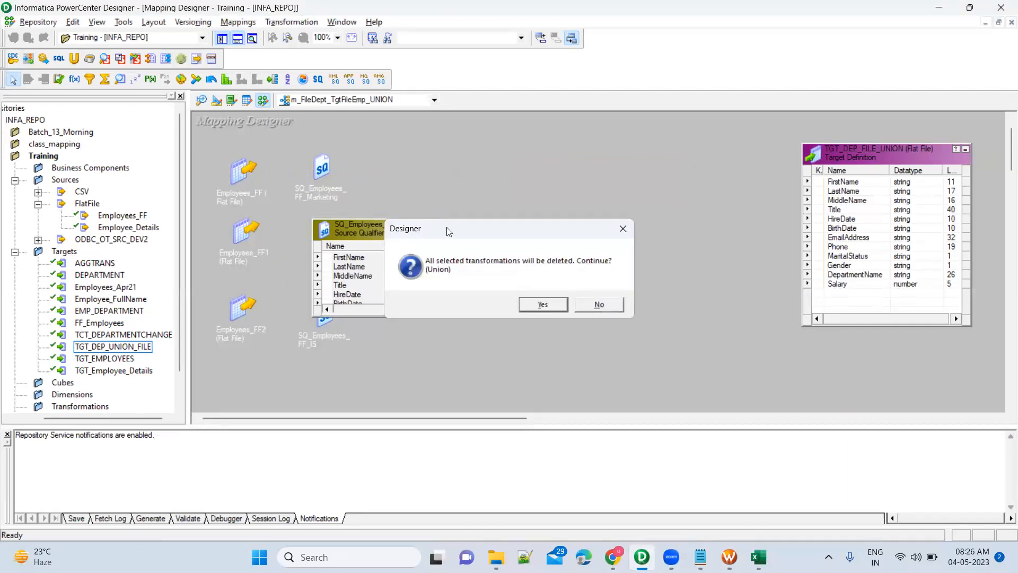
key(Return)
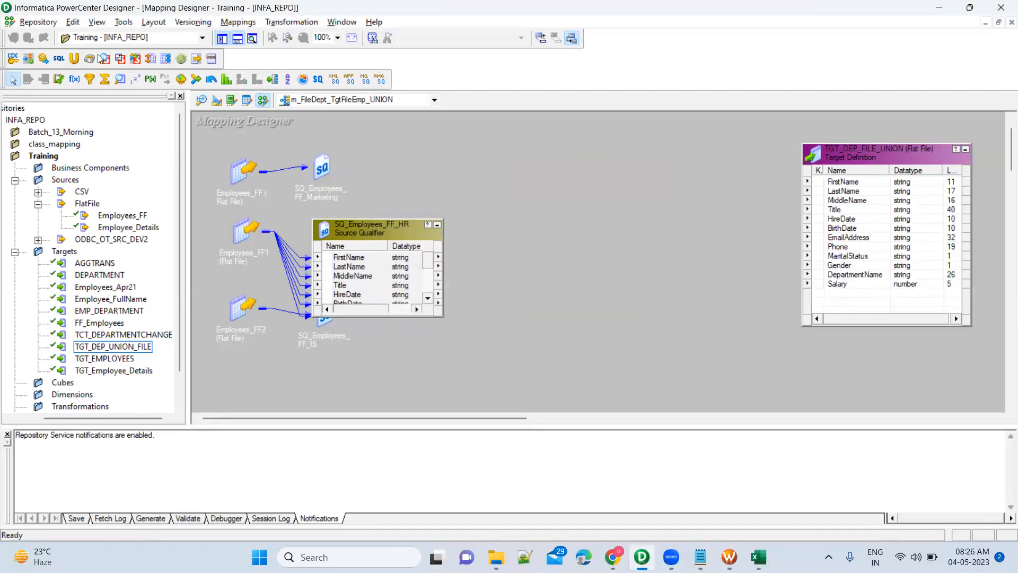
Add a new Union transformation to the mapping between the source qualifiers and the target
click(75, 59)
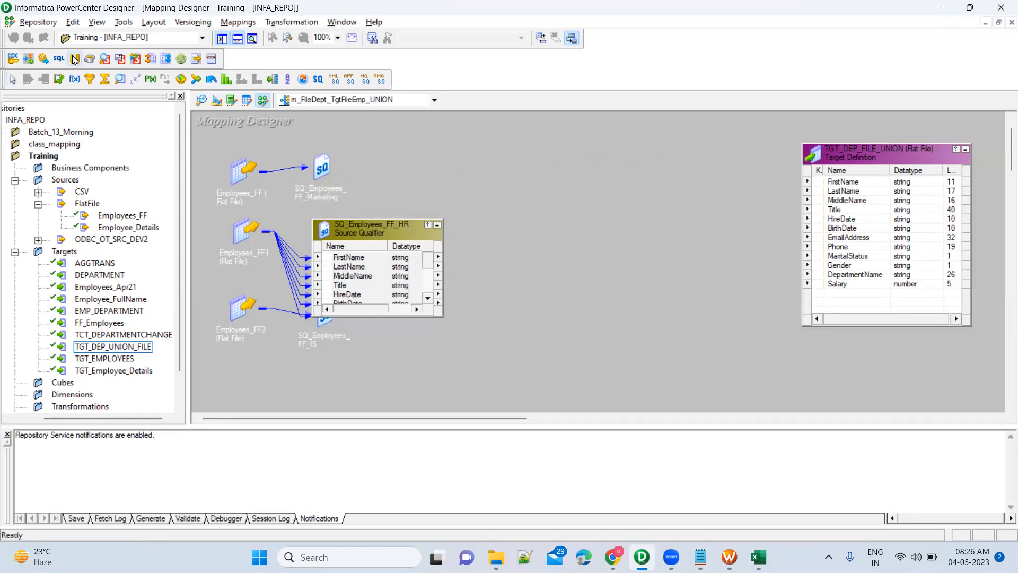
Place a Union transformation between the source qualifiers and the target definition, and enlarge it to show more port rows
click(563, 183)
drag(291, 191, 595, 169)
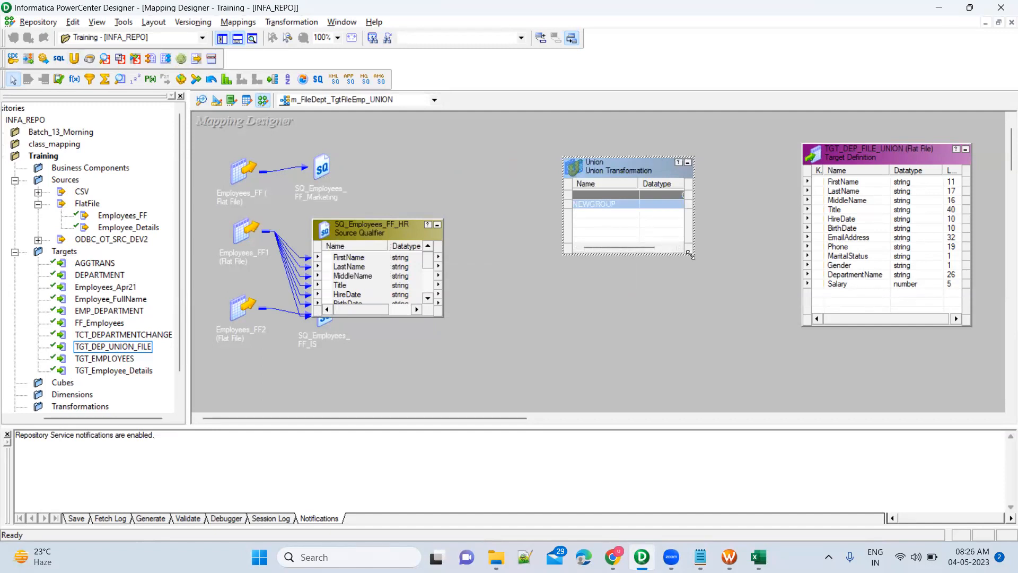
drag(690, 256, 757, 391)
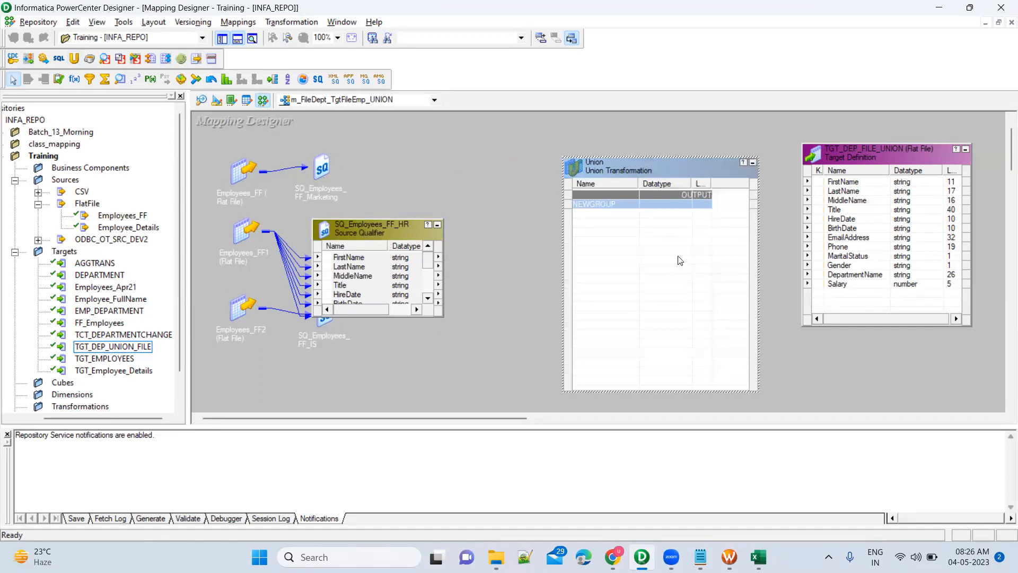
Expand the SQ_Employees_FF_Marketing source qualifier and copy all its ports, FirstName through Salary, into the Union transformation
click(364, 254)
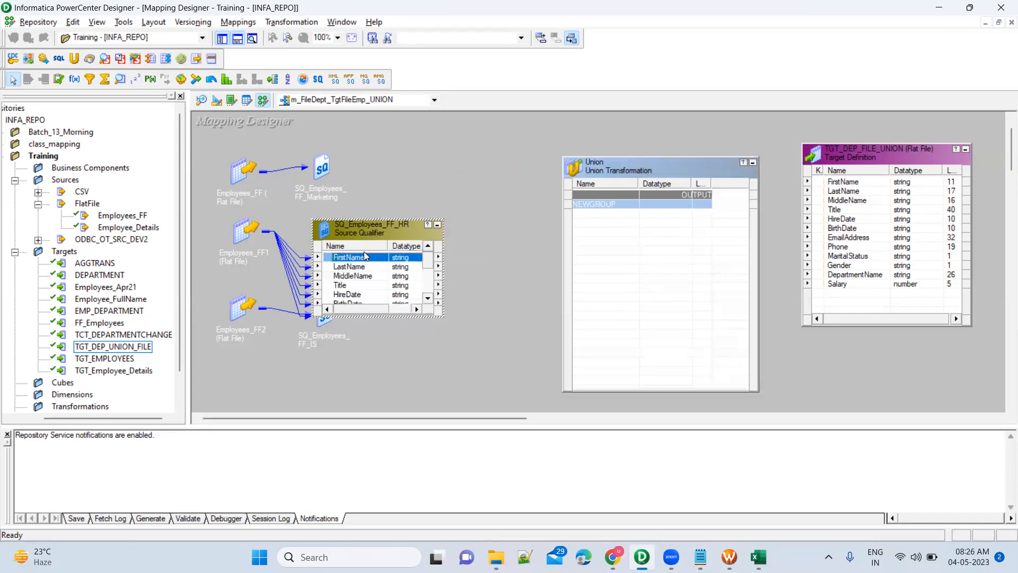
double_click(325, 167)
drag(334, 193, 553, 228)
drag(628, 227, 628, 227)
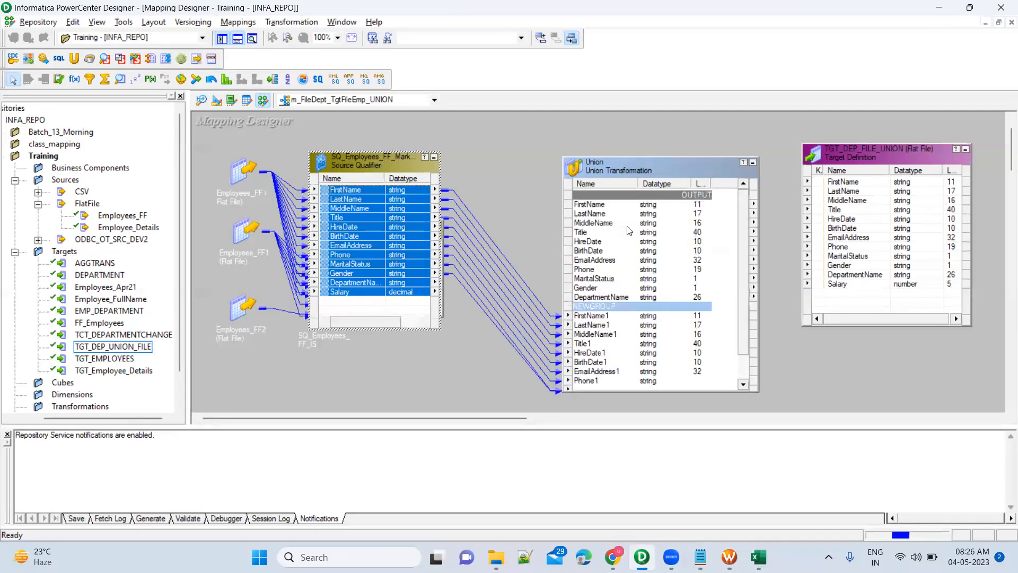
drag(743, 260, 752, 338)
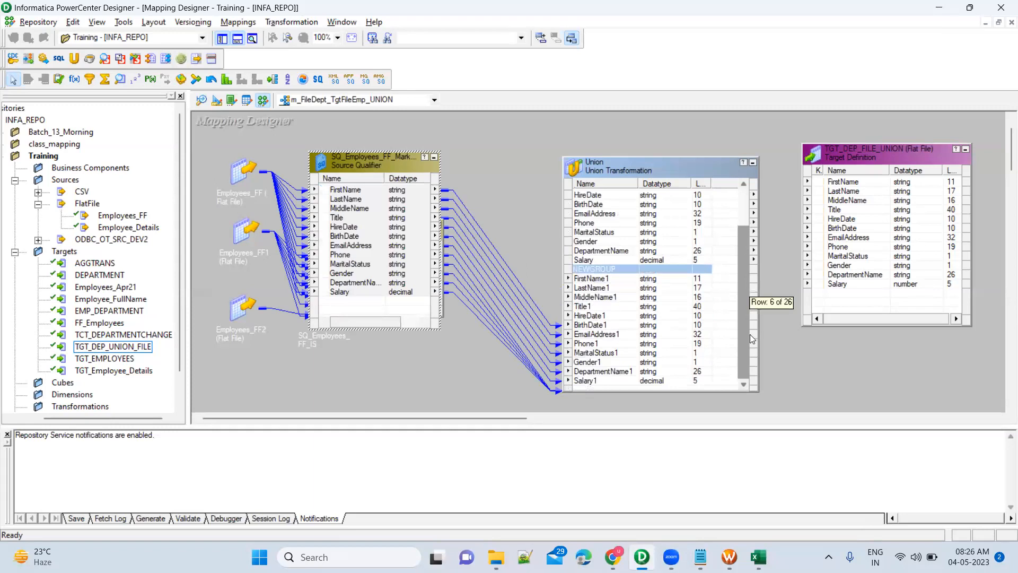
click(667, 353)
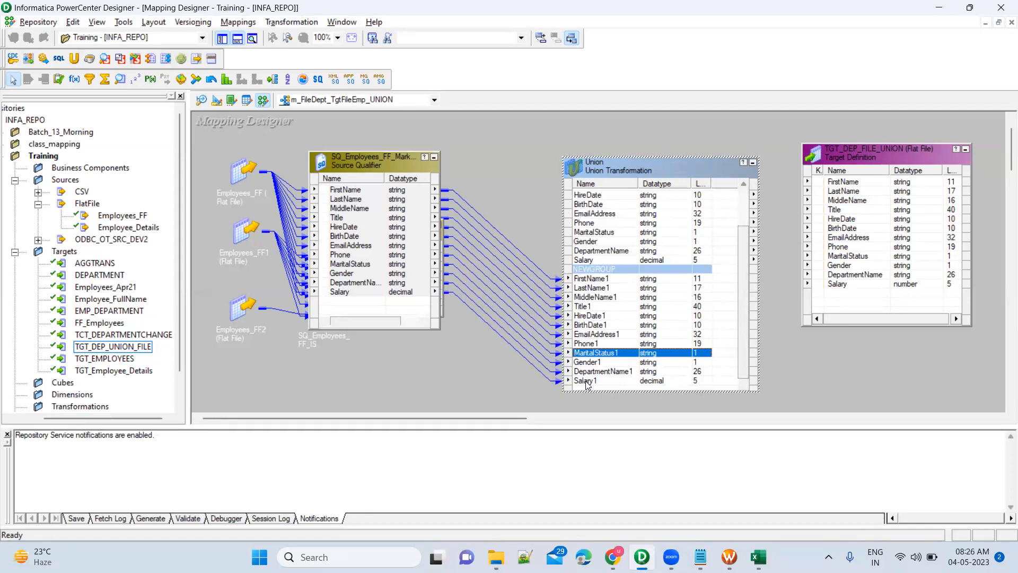
click(585, 381)
Open the Union transformation for editing and add two more input groups
double_click(630, 167)
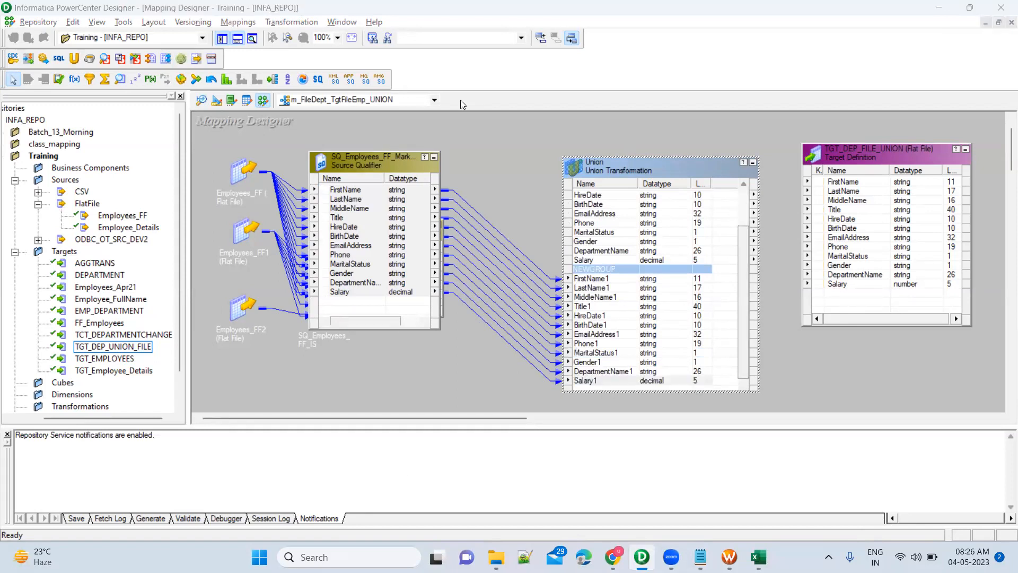
click(521, 83)
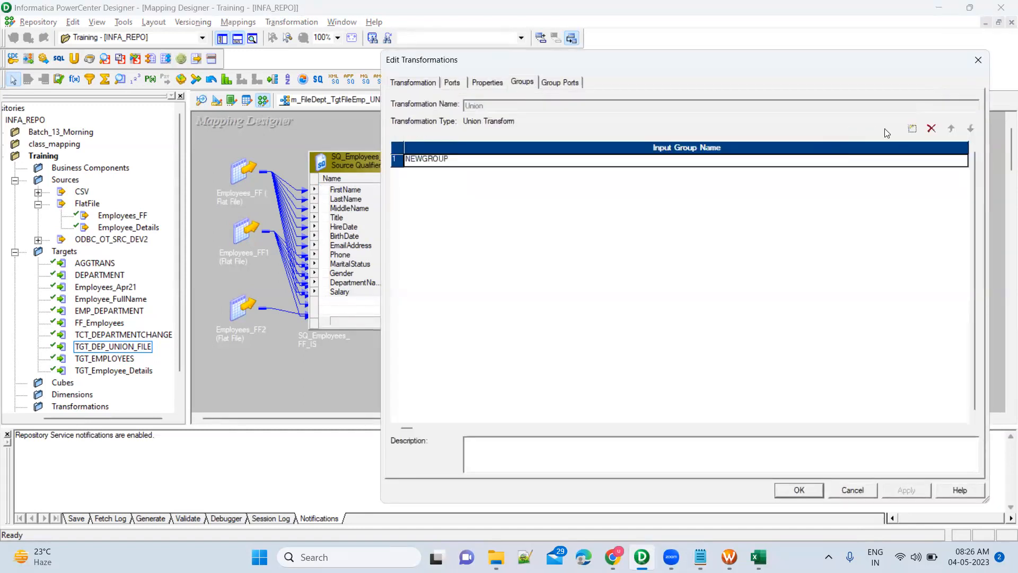
click(912, 129)
click(912, 129)
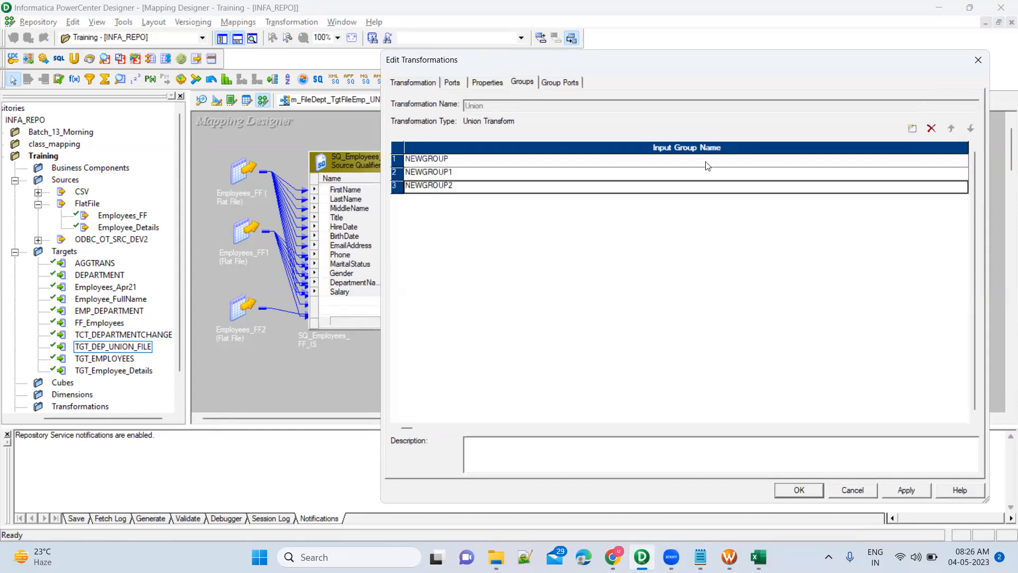
Rename the three Union input groups MARKETING, HR and IS, and accept the transformation changes
click(558, 160)
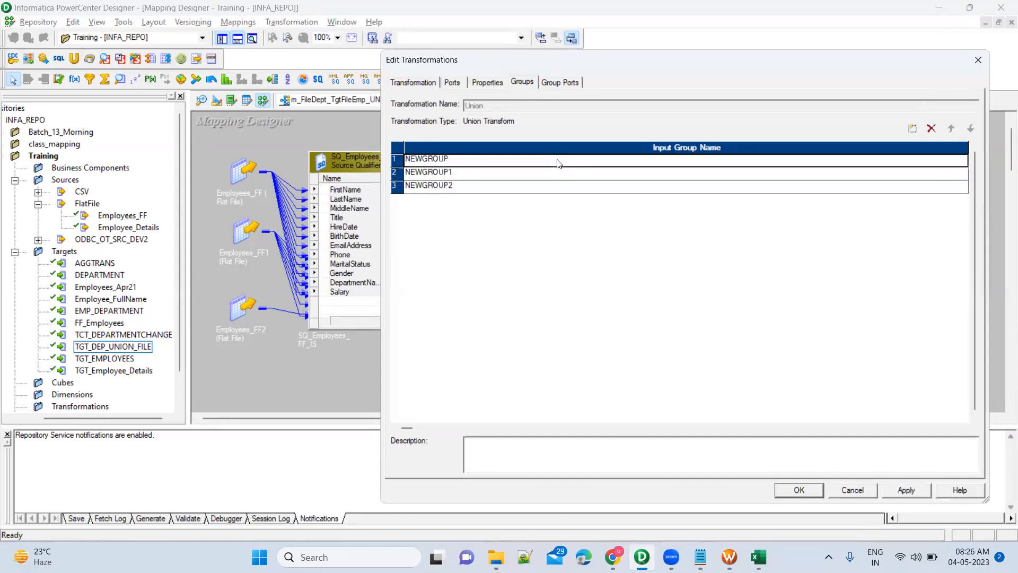
text(MARKETING)
click(525, 173)
text(HR)
click(519, 189)
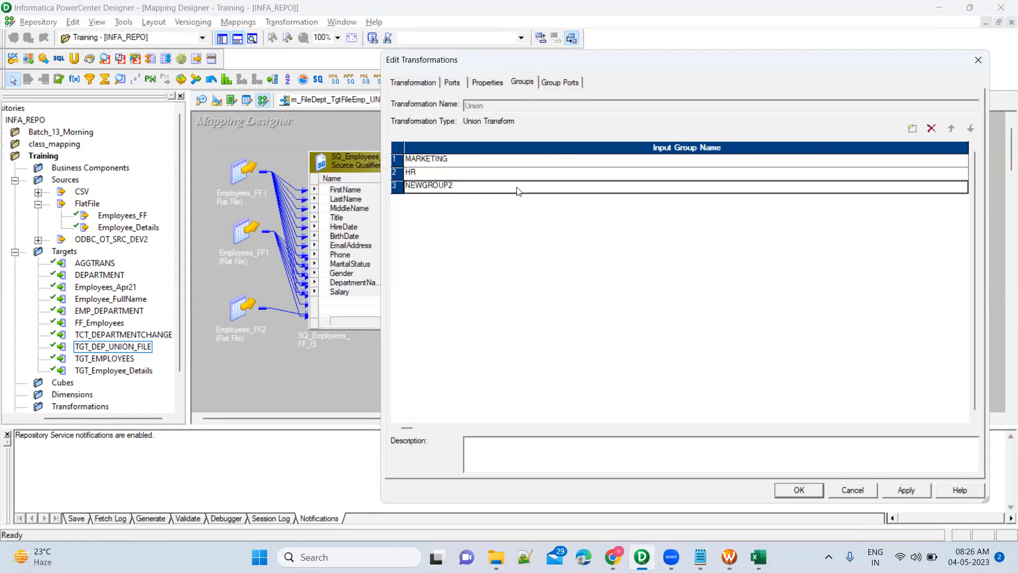
text(IS)
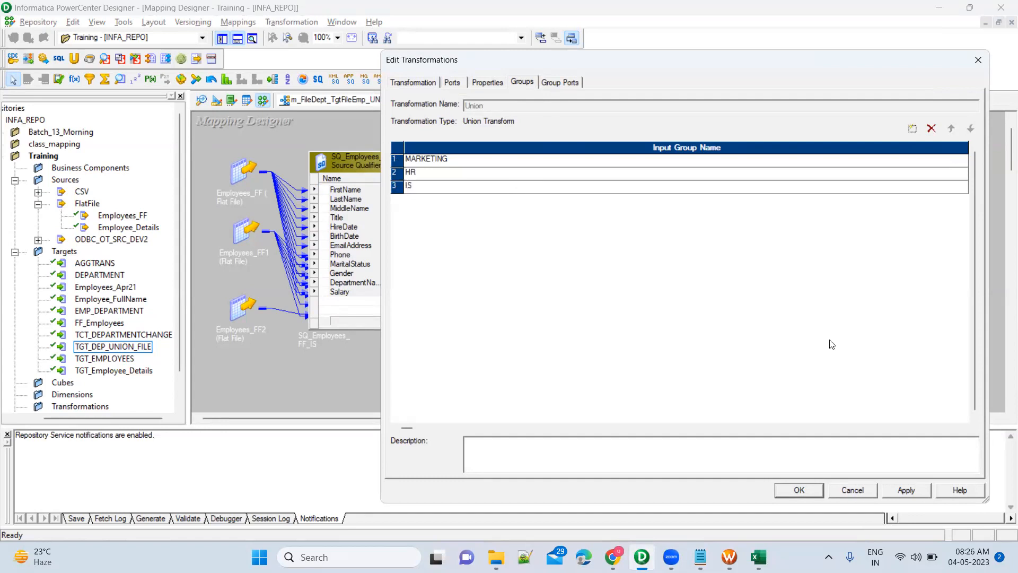
click(799, 494)
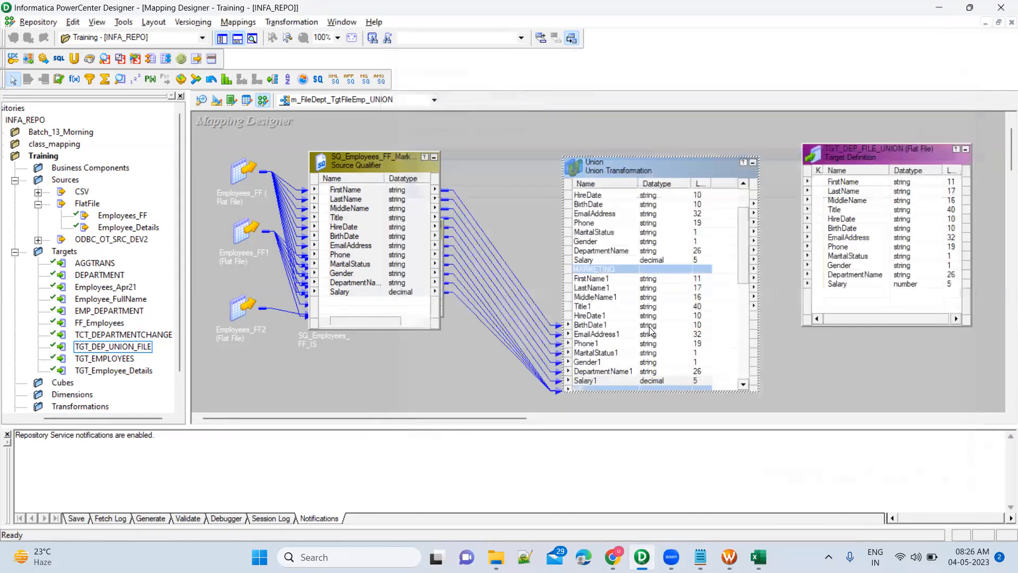
Check the ports of the Union's input groups and delete all links from the Marketing source qualifier to the Union
click(651, 325)
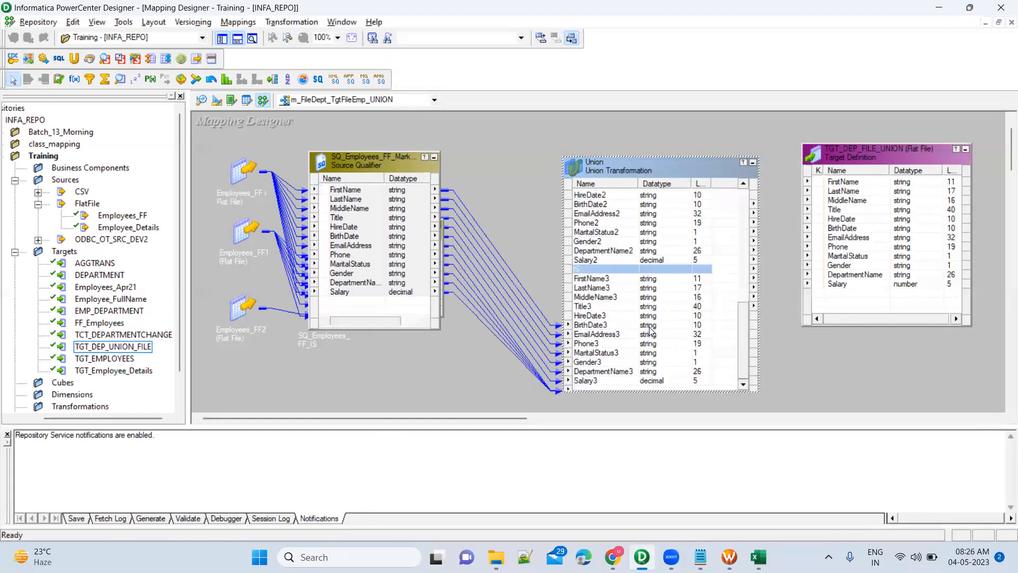
scroll(650, 326, down, 5)
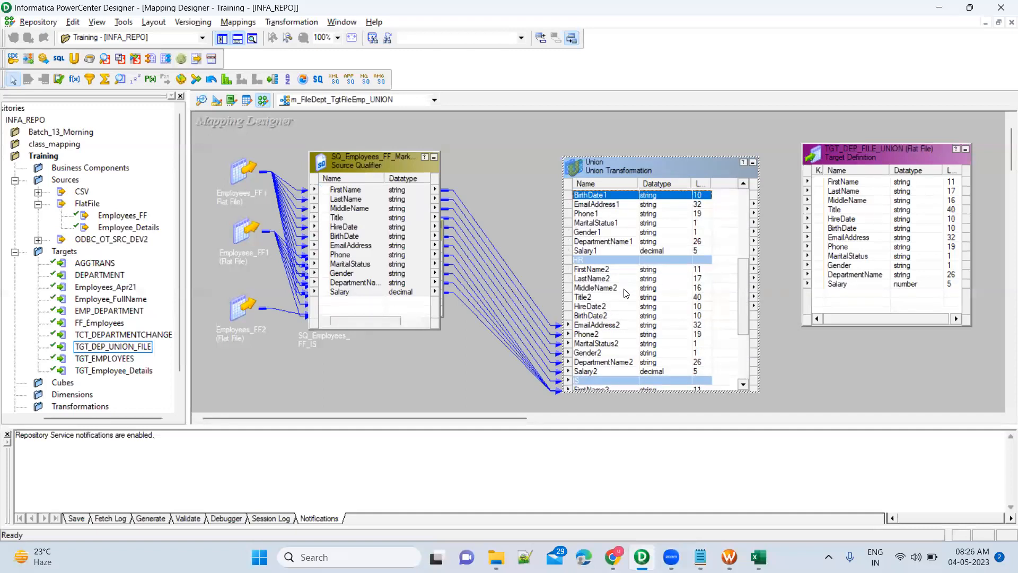
scroll(626, 293, down, 4)
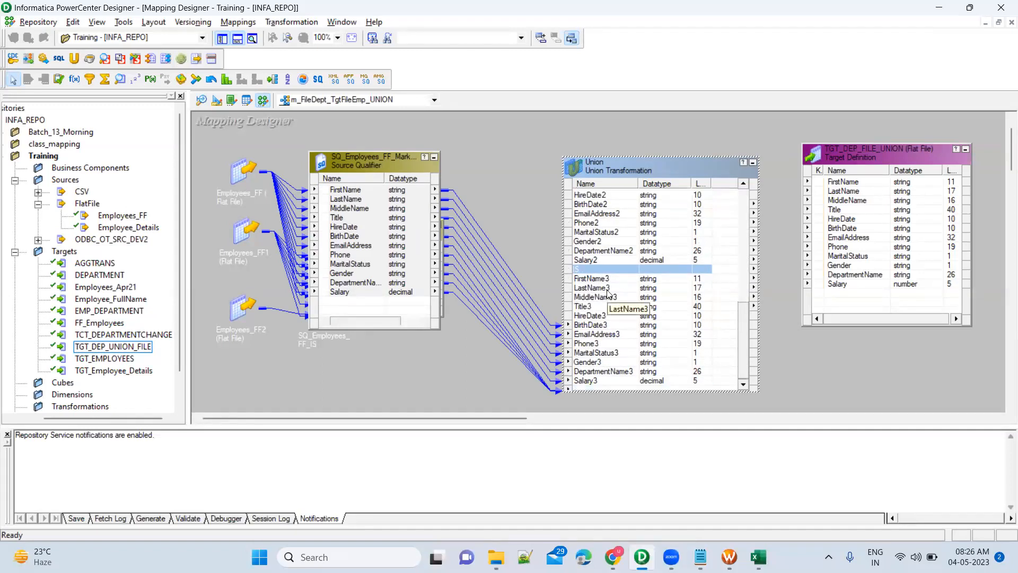
click(620, 293)
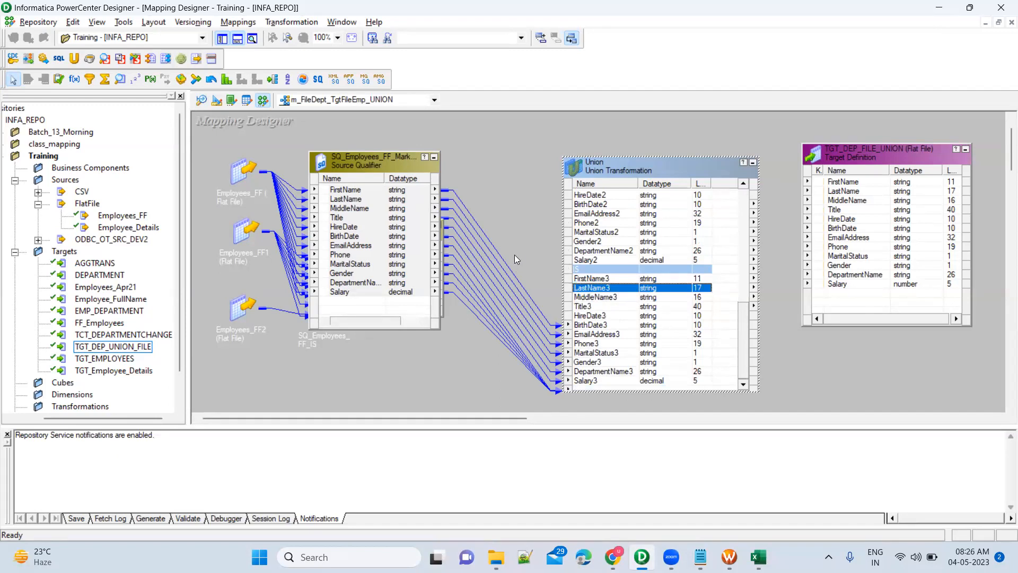
click(530, 251)
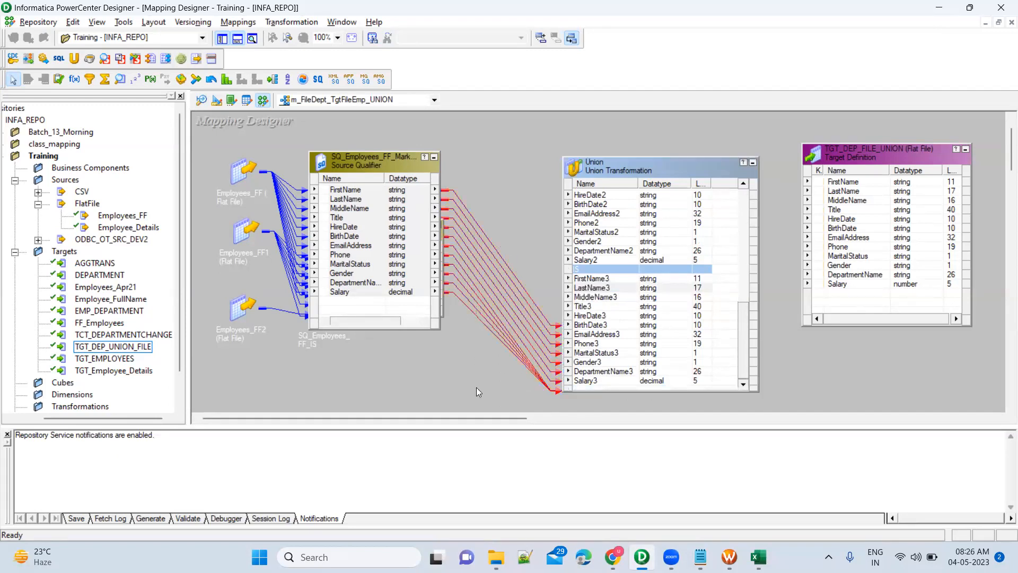
key(Delete)
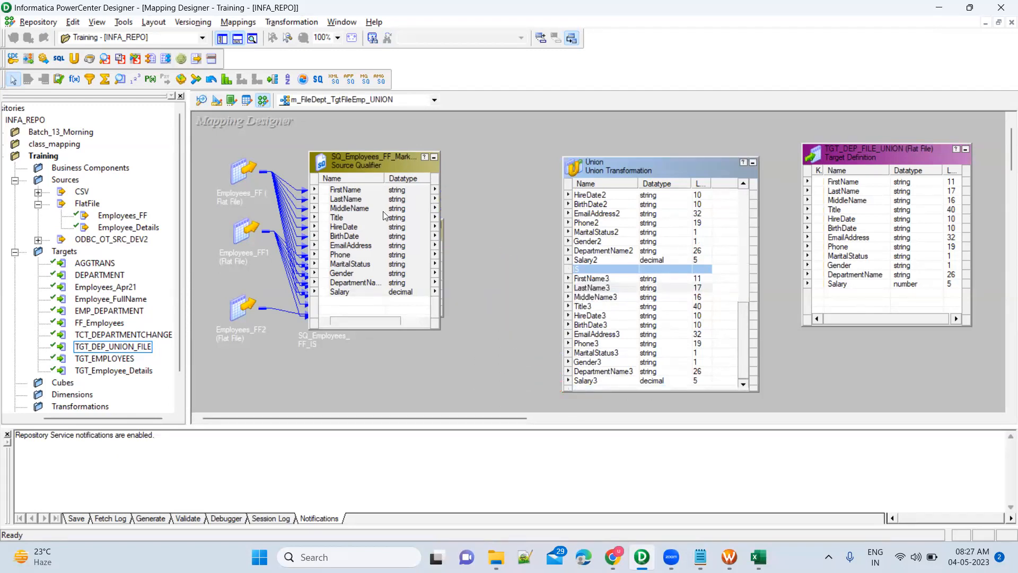
Link all SQ_Employees_FF_Marketing ports to the Union's MARKETING group starting at FirstName1, and collapse that source qualifier to an icon
click(625, 281)
scroll(624, 280, up, 6)
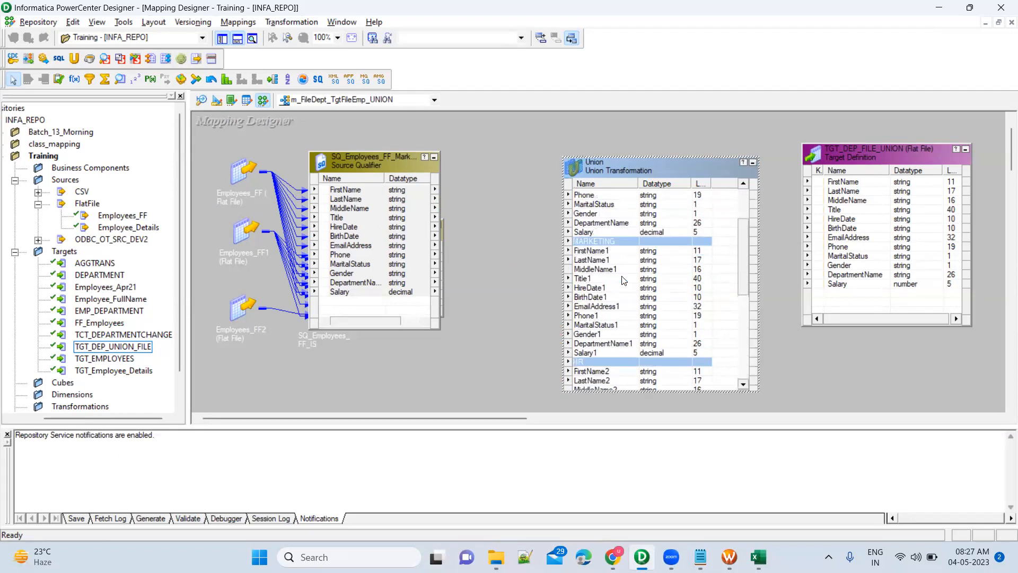
scroll(625, 281, down, 1)
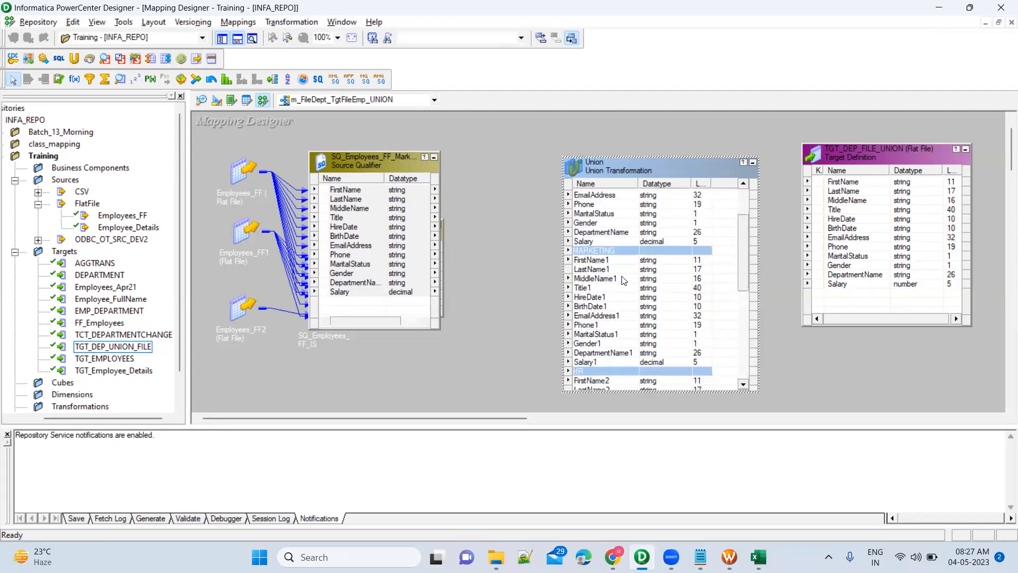
scroll(624, 280, down, 5)
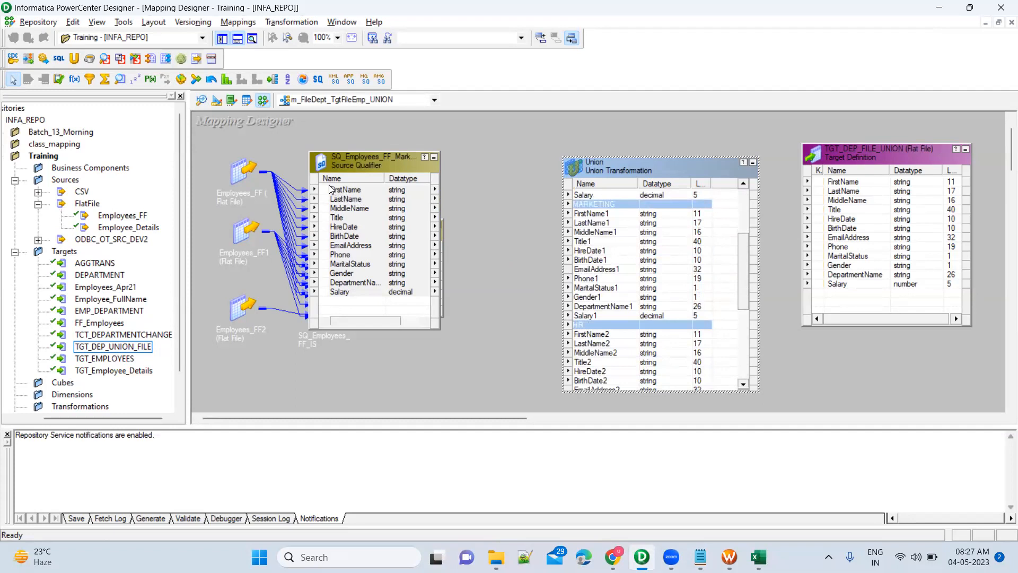
click(354, 160)
drag(333, 187, 592, 219)
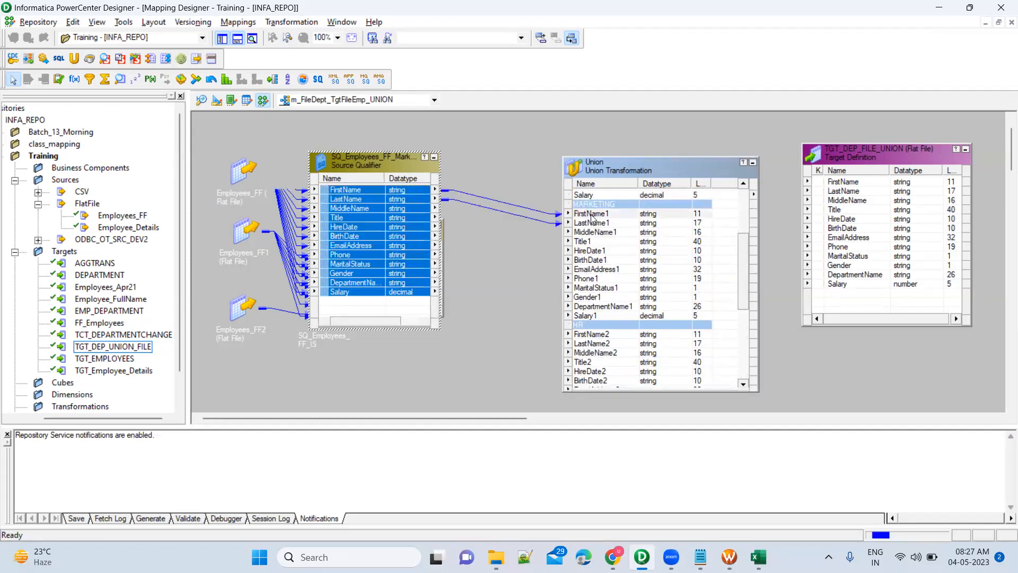
click(434, 160)
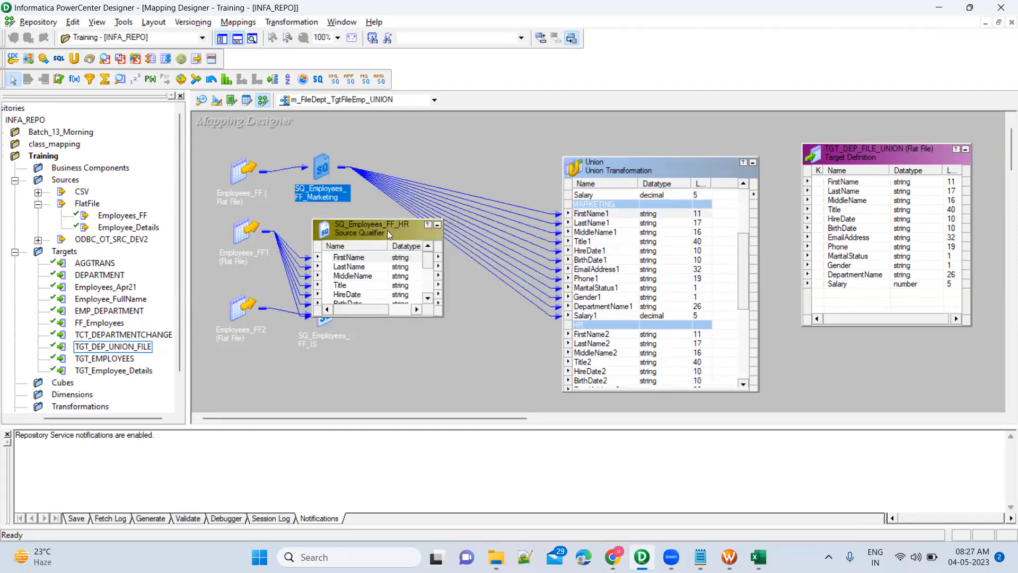
Link all SQ_Employees_FF_HR ports to the Union's HR group starting at FirstName2
click(610, 270)
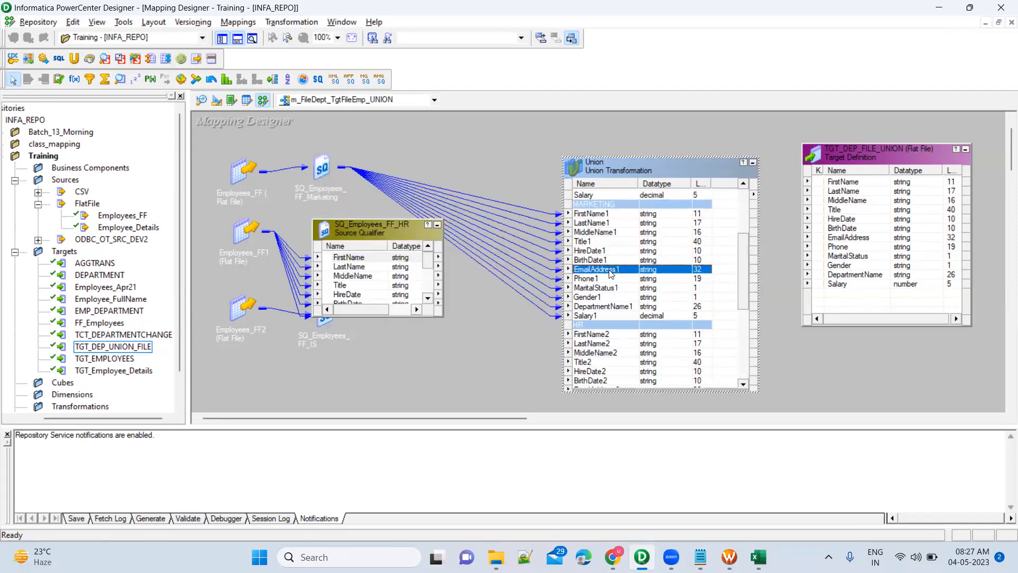
scroll(612, 273, down, 2)
scroll(637, 282, down, 2)
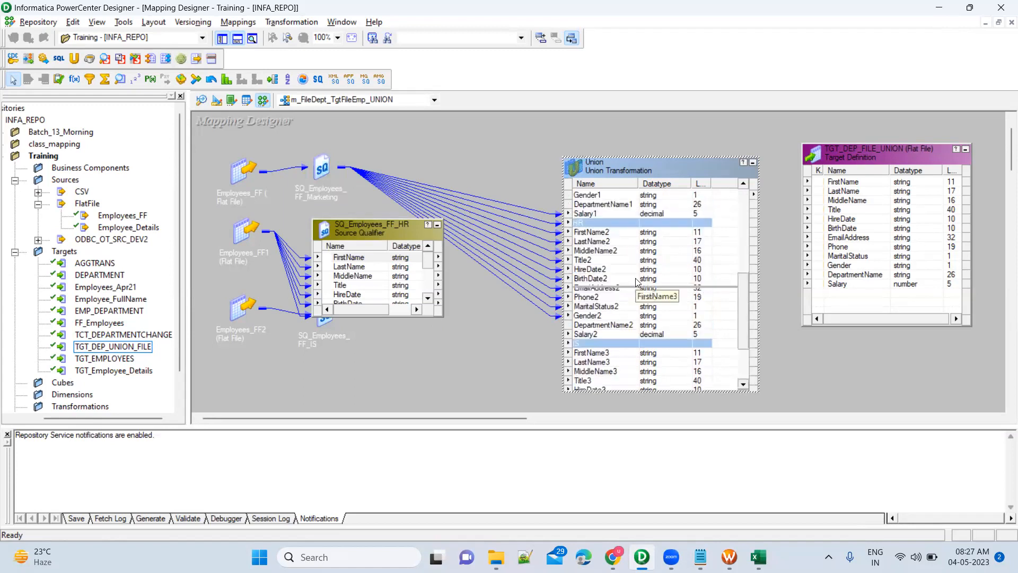
right_click(369, 255)
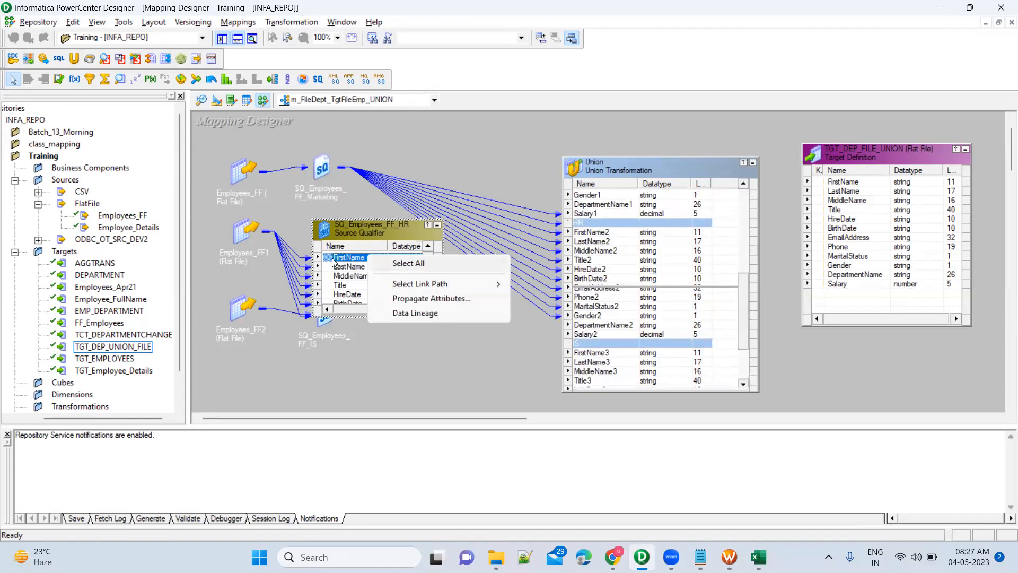
click(408, 263)
drag(331, 261, 593, 238)
scroll(587, 269, down, 3)
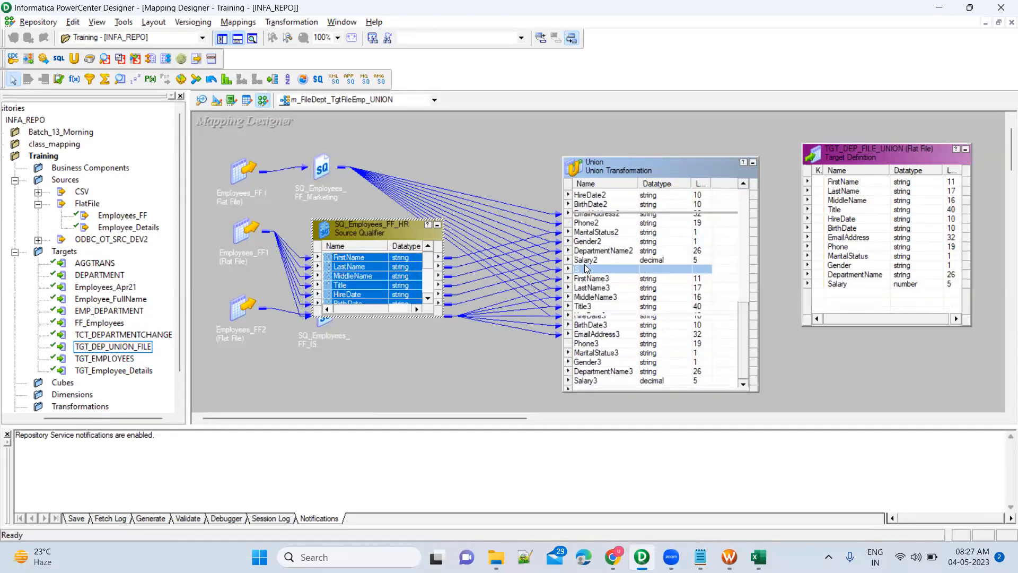
scroll(587, 268, up, 10)
scroll(588, 269, down, 3)
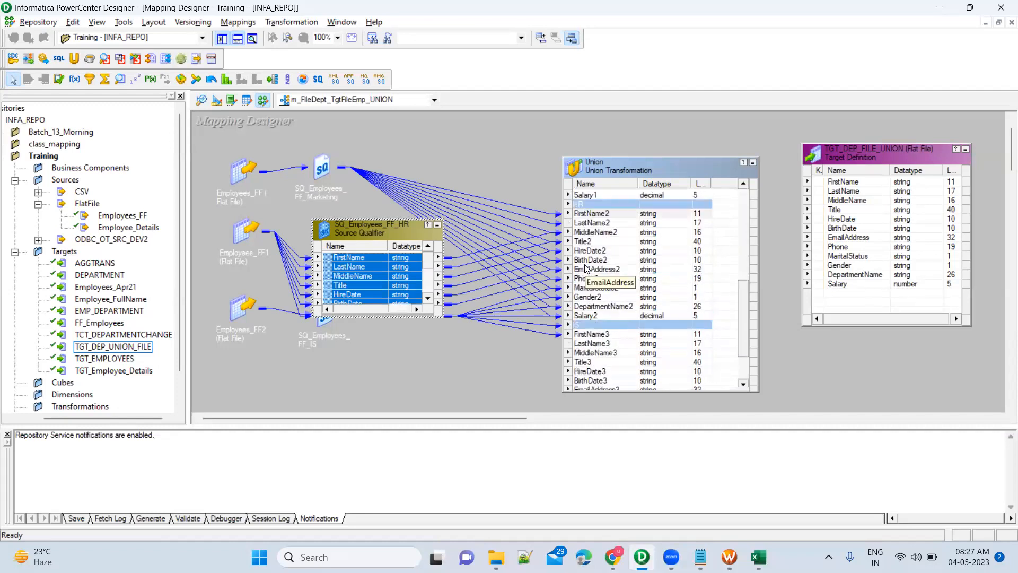
click(493, 370)
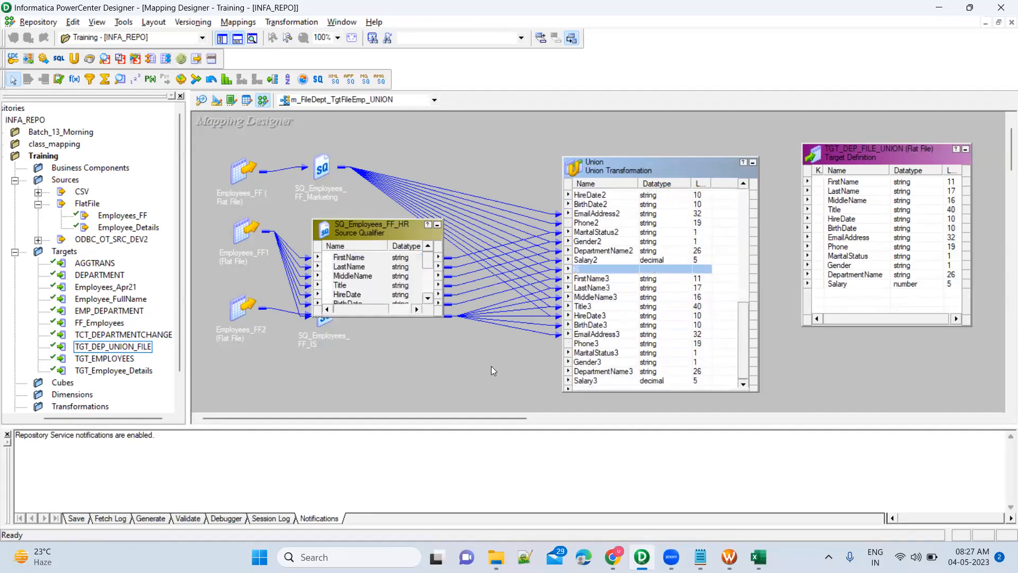
Check the links into the Union's MARKETING and HR groups, and collapse the SQ_Employees_FF_HR source qualifier to an icon
click(634, 226)
scroll(635, 229, up, 3)
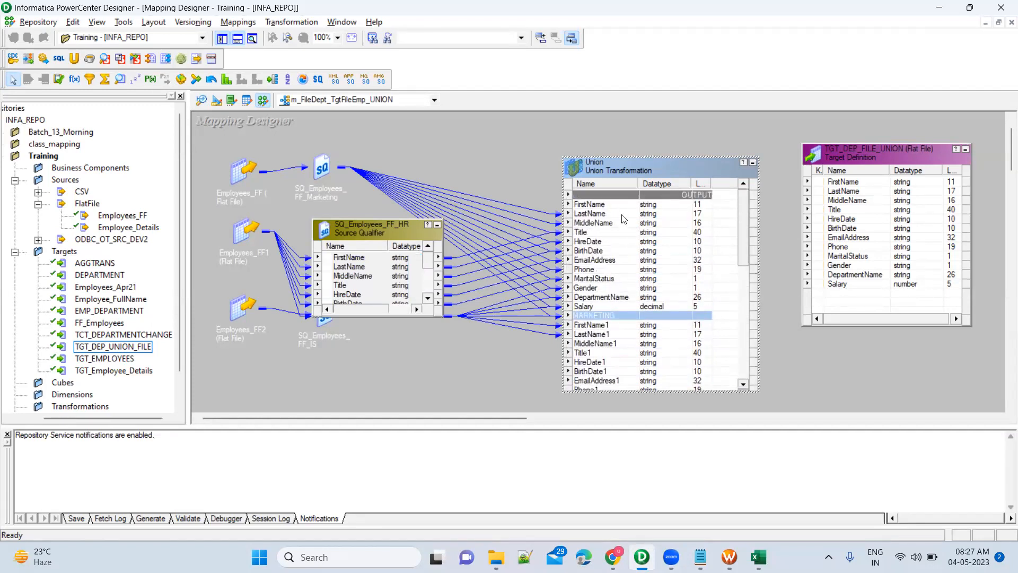
click(742, 386)
click(742, 386)
click(743, 386)
click(743, 386)
click(742, 386)
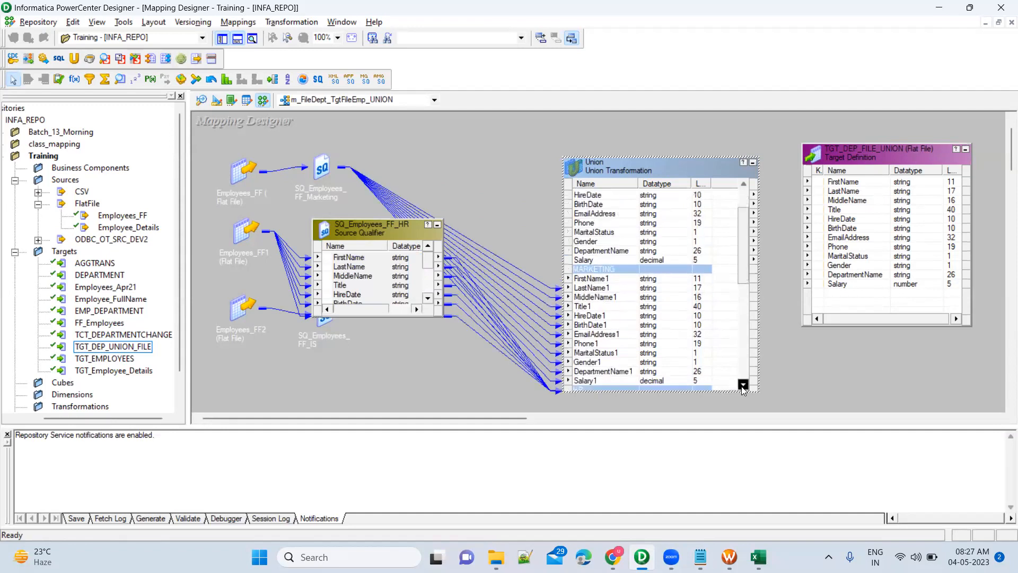
click(742, 386)
click(742, 386)
click(742, 386)
click(742, 386)
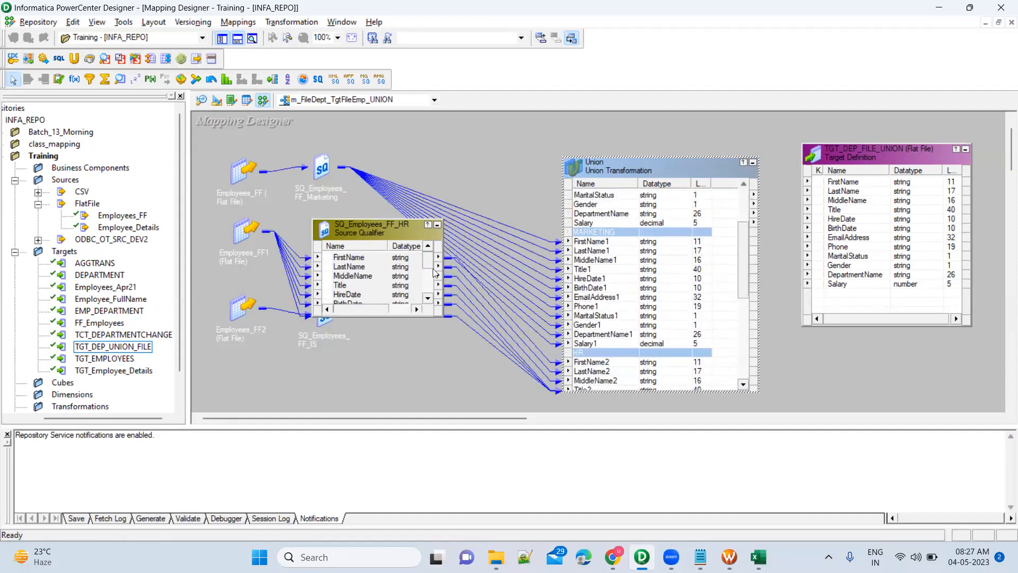
click(437, 225)
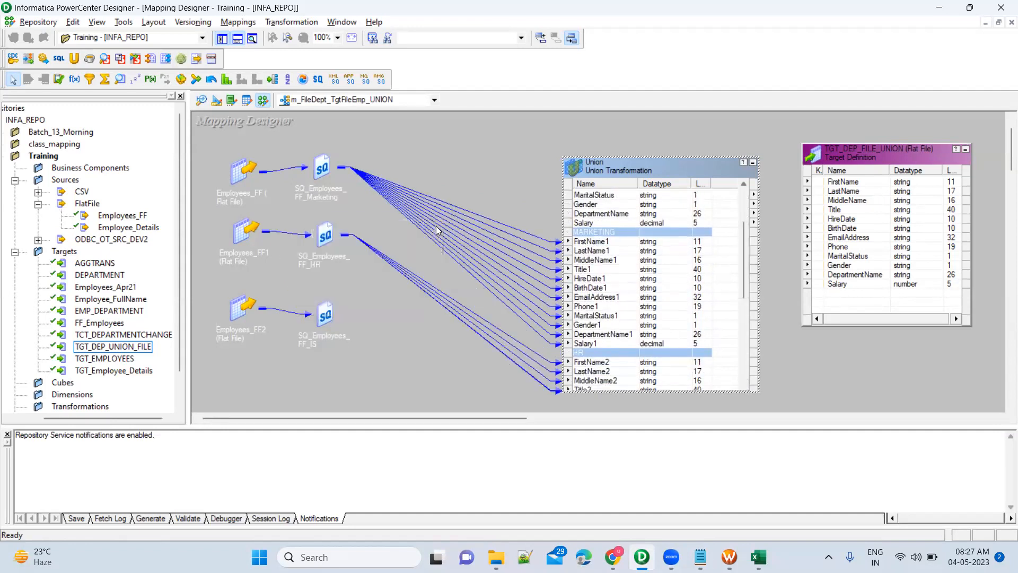
click(612, 242)
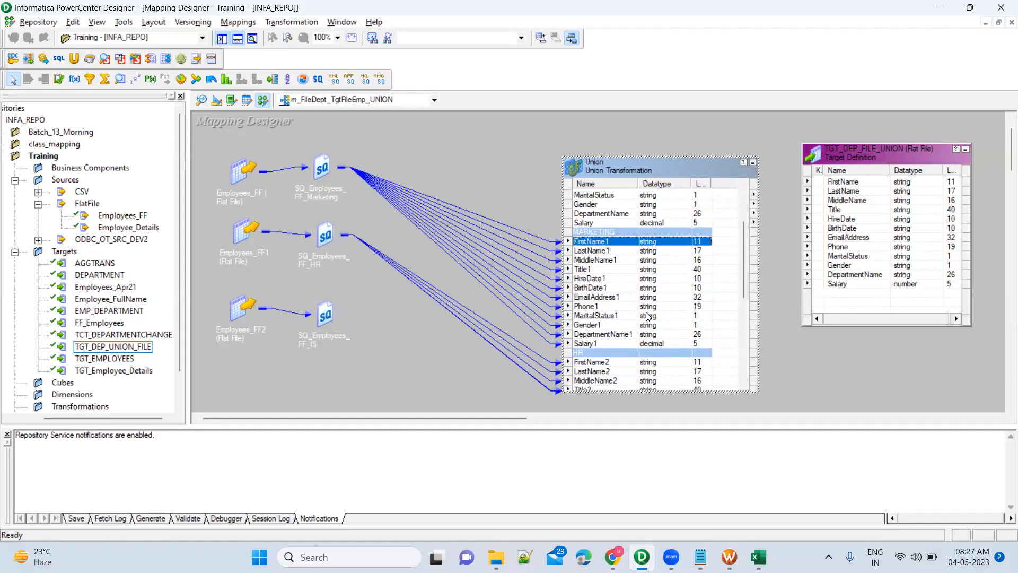
Link all SQ_Employees_FF_IS ports to the Union's IS group starting at FirstName3
click(745, 387)
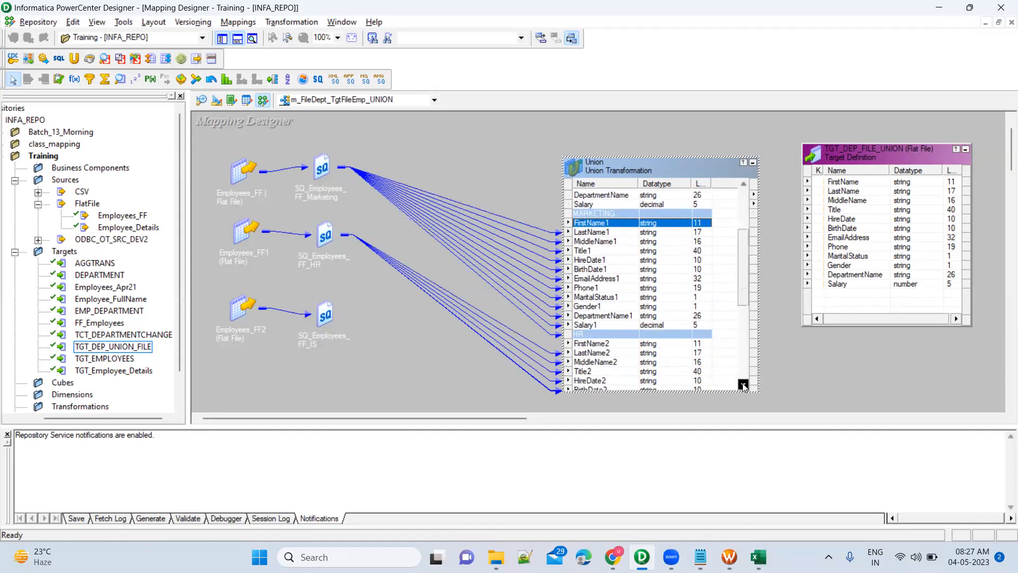
click(744, 386)
click(744, 387)
click(744, 387)
click(744, 387)
click(744, 386)
click(744, 387)
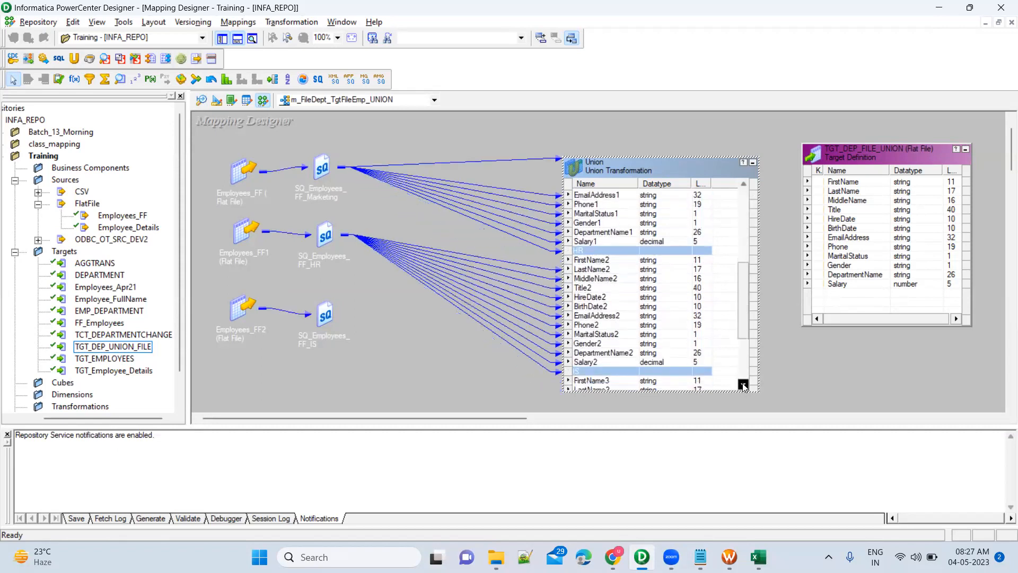
click(744, 387)
click(744, 386)
click(744, 387)
click(744, 386)
click(744, 387)
click(744, 387)
click(744, 386)
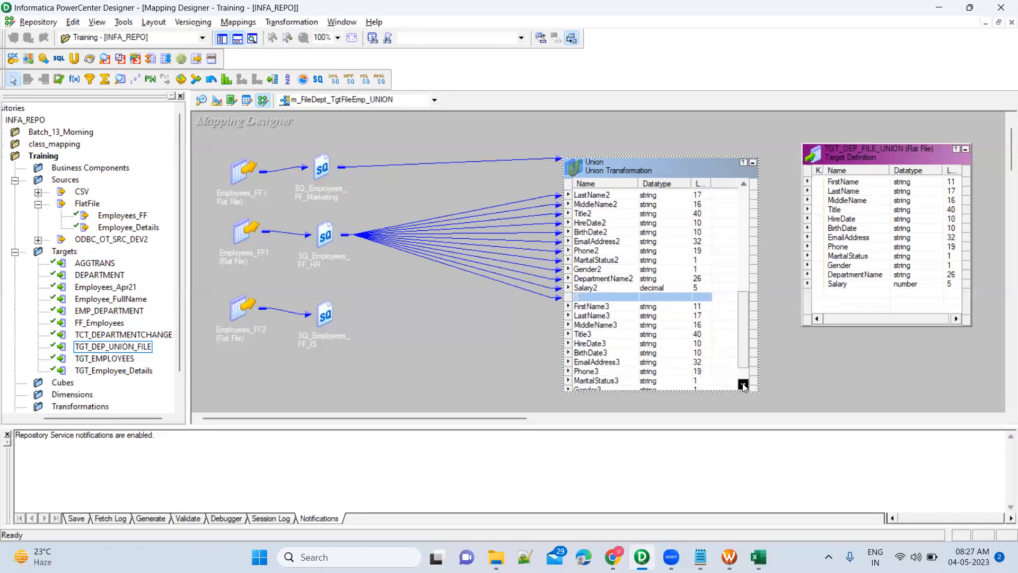
click(744, 387)
click(744, 387)
click(744, 387)
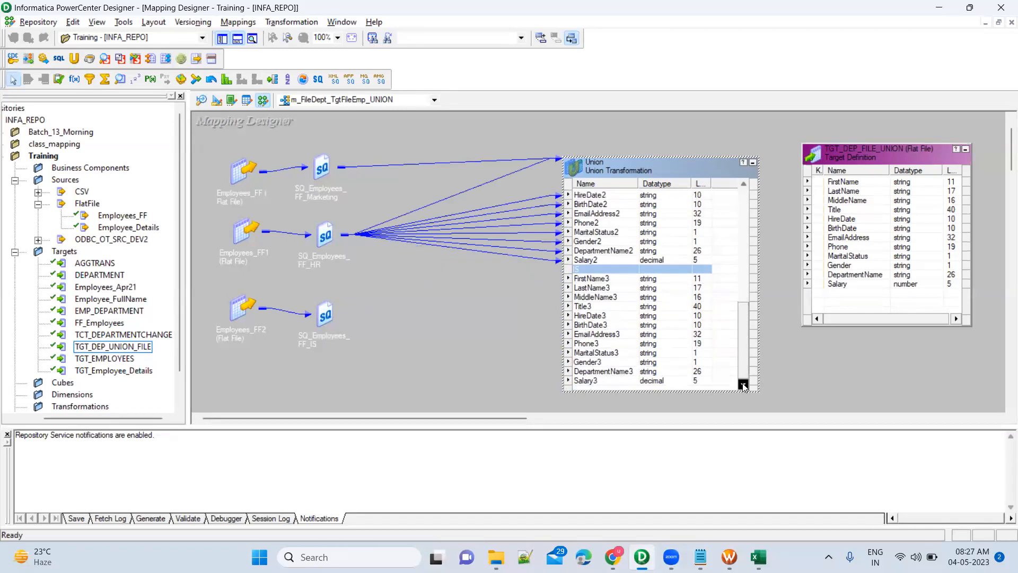
double_click(324, 315)
right_click(337, 341)
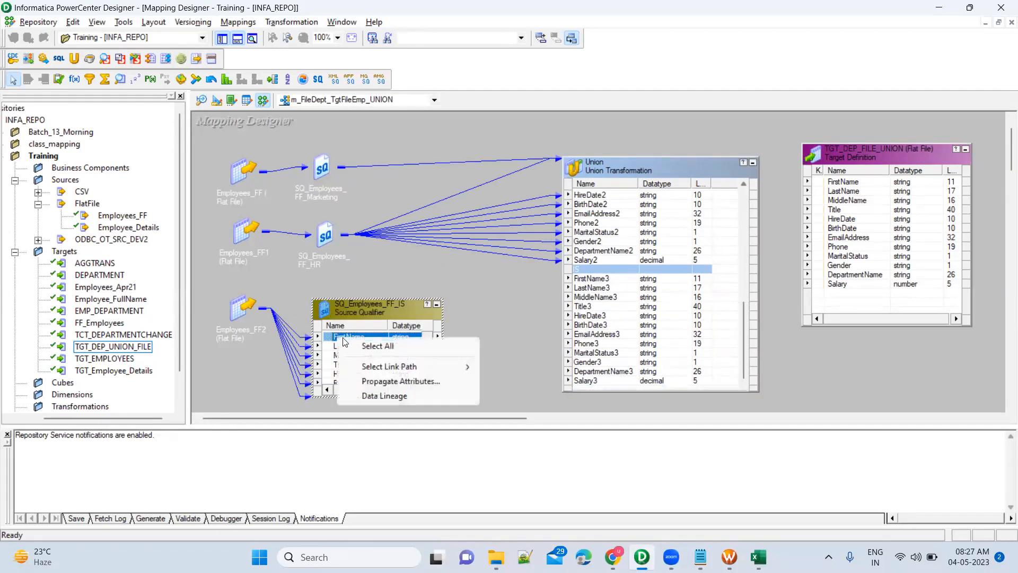
click(342, 345)
drag(337, 346, 599, 286)
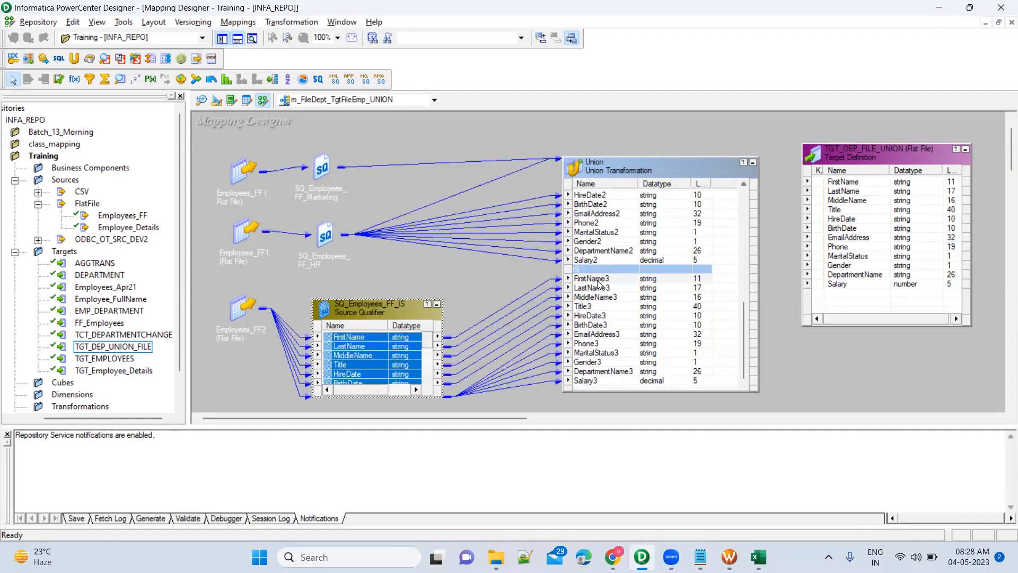
Check the links from the three source qualifiers into the Union's IS, HR and MARKETING groups
click(743, 184)
click(743, 185)
click(743, 184)
click(744, 185)
click(743, 185)
click(743, 184)
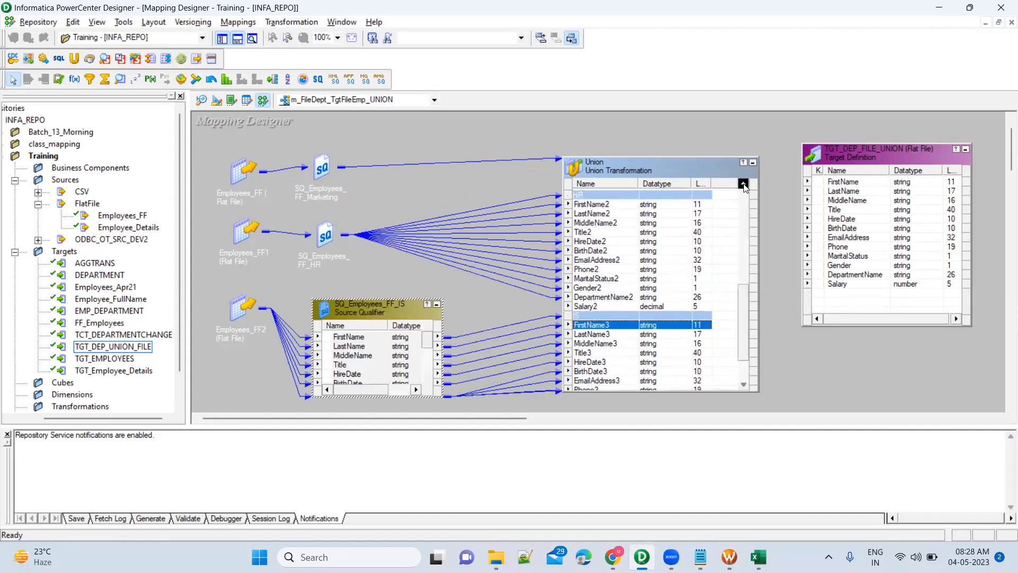
click(744, 185)
click(743, 185)
click(743, 184)
click(743, 184)
click(743, 184)
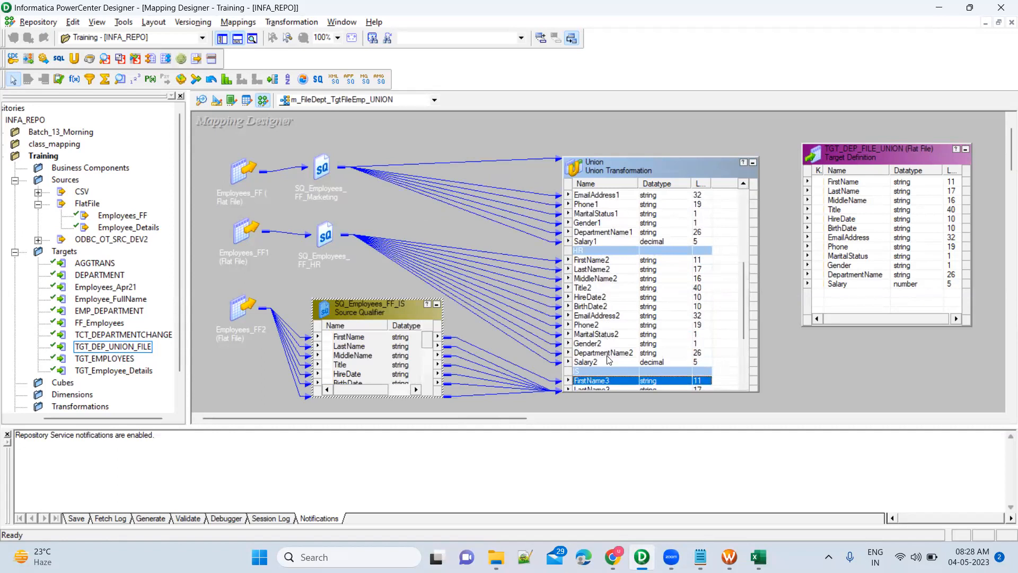
click(743, 184)
click(744, 184)
click(744, 185)
click(743, 185)
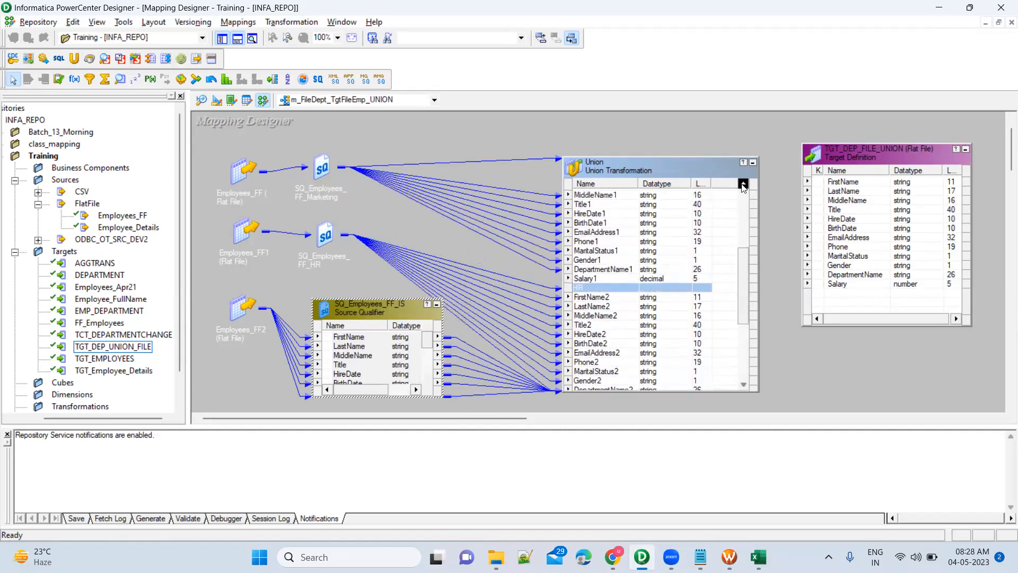
click(743, 184)
click(744, 185)
click(744, 185)
click(744, 185)
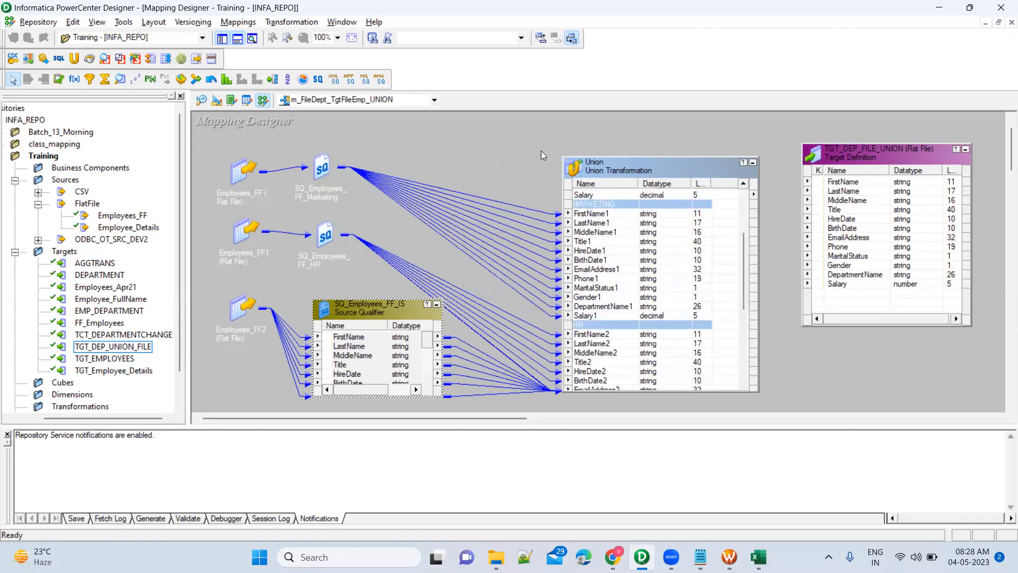
click(500, 148)
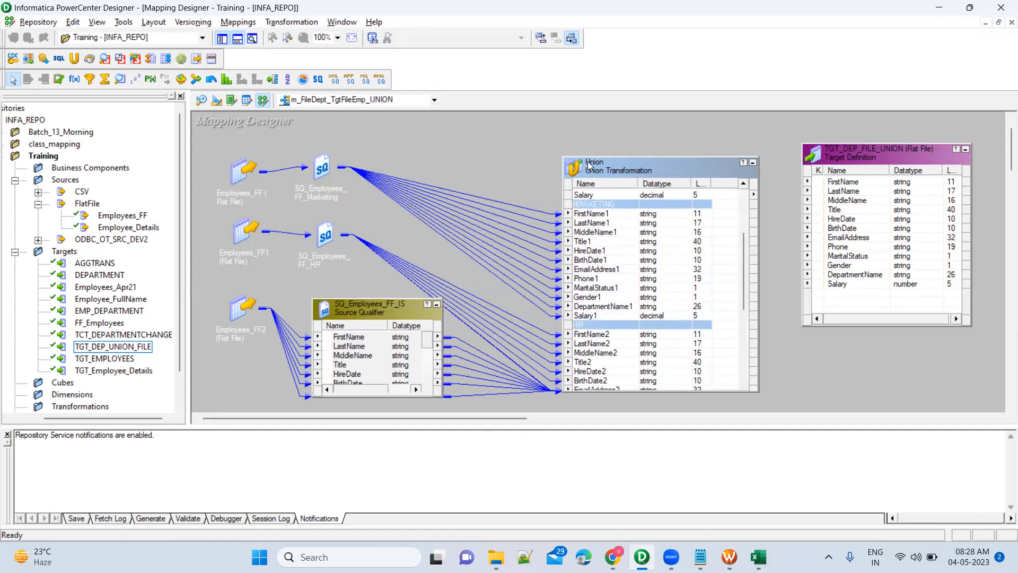
Review the Union transformation's input groups and group ports, and close its settings
double_click(629, 174)
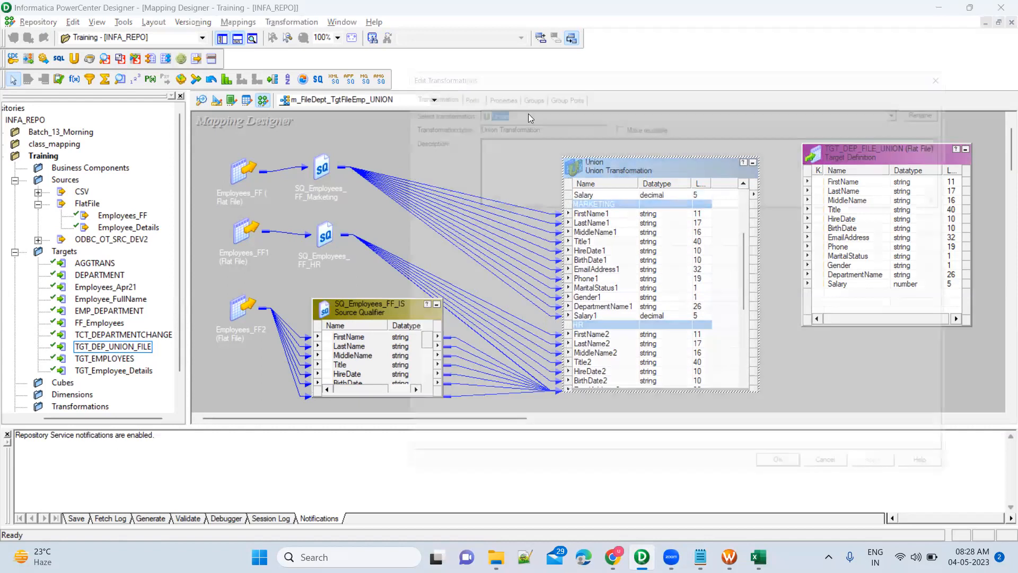
click(523, 83)
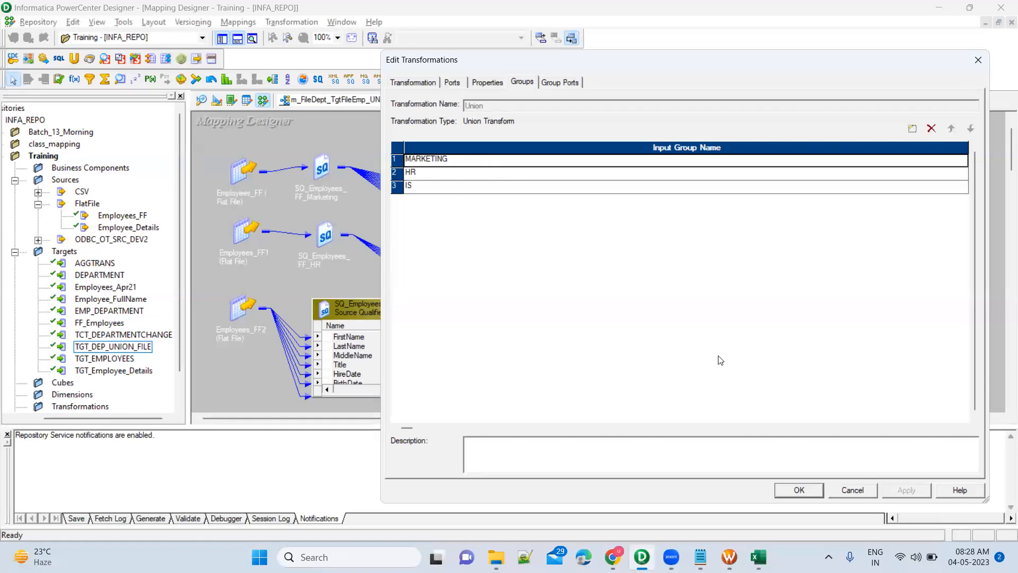
click(559, 85)
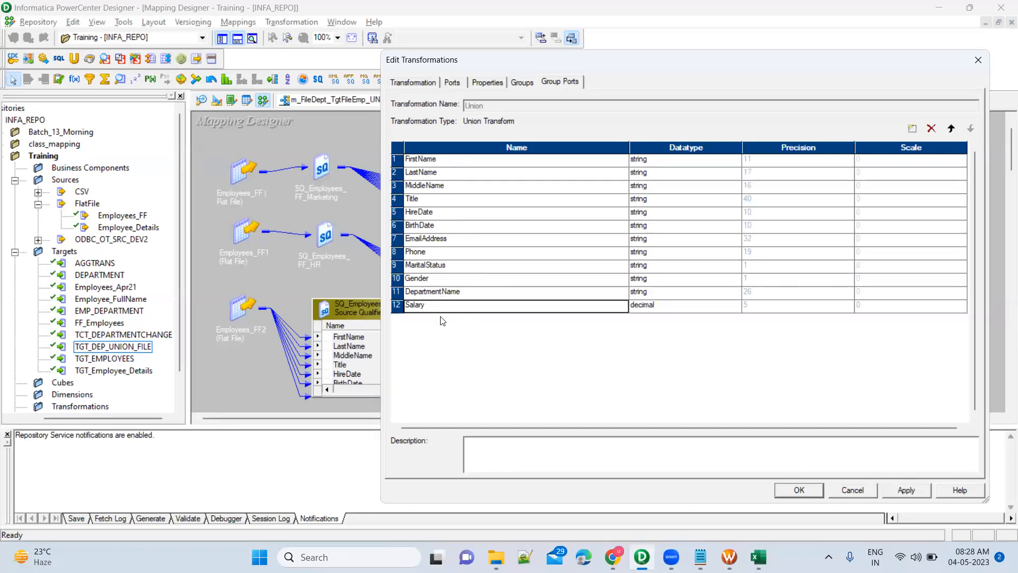
click(895, 485)
click(811, 490)
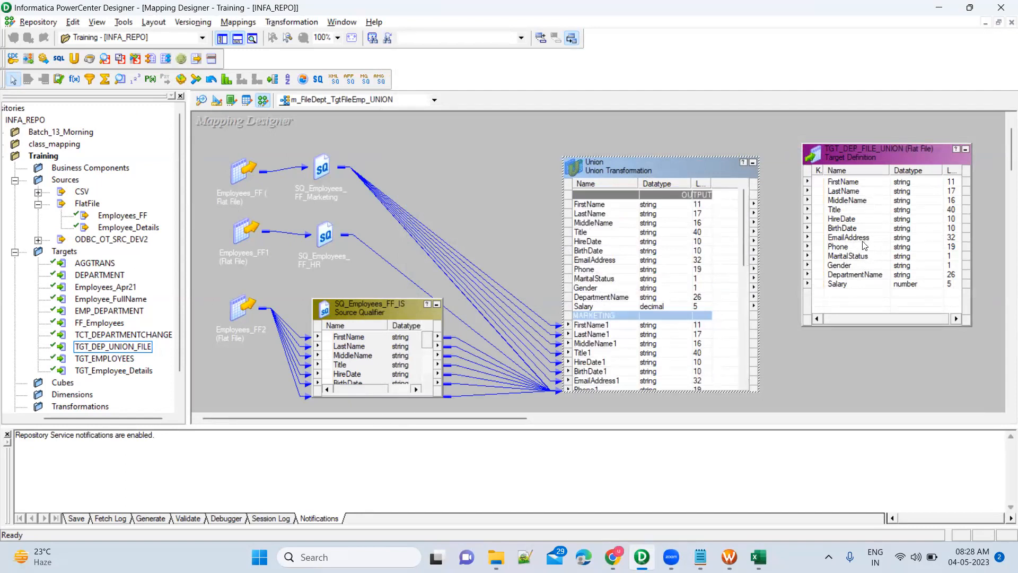
Collapse the SQ_Employees_FF_IS source qualifier to an icon and move the Union transformation closer to the source qualifiers
click(437, 308)
drag(623, 169, 524, 156)
Compare the Union's OUTPUT ports with the ports of its MARKETING, HR and IS input groups
click(524, 321)
scroll(524, 323, down, 1)
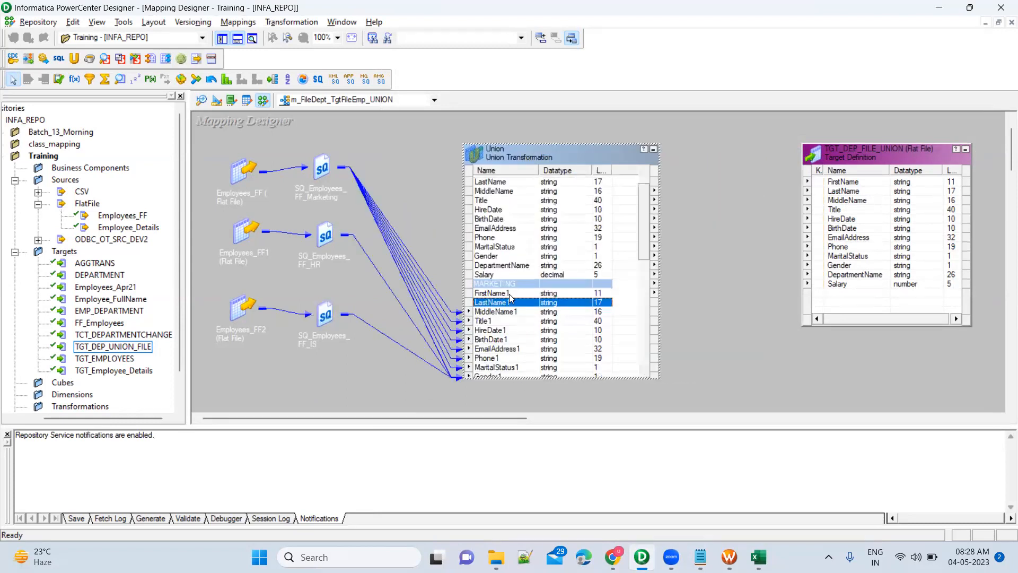
scroll(509, 294, down, 1)
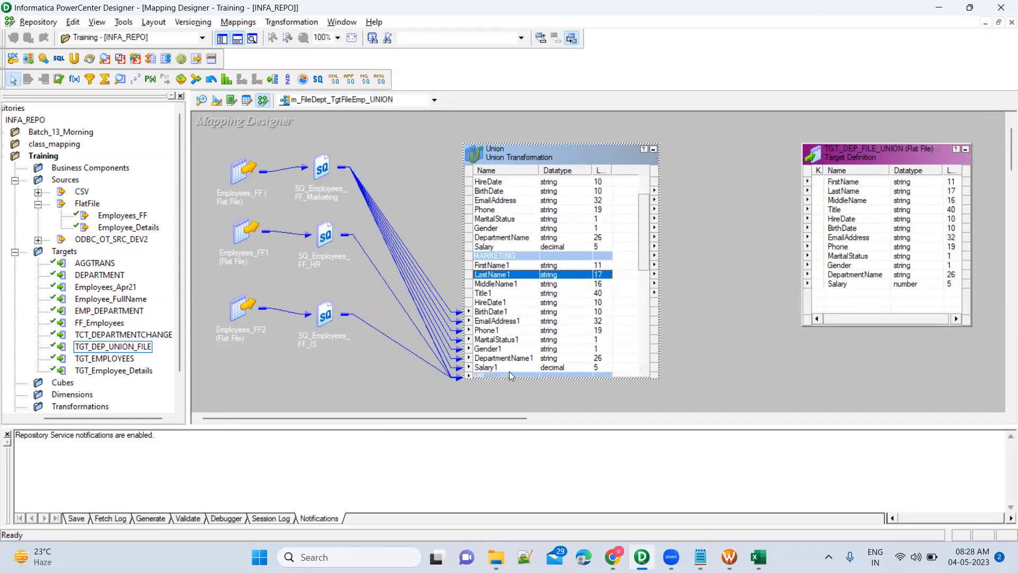
scroll(529, 254, up, 2)
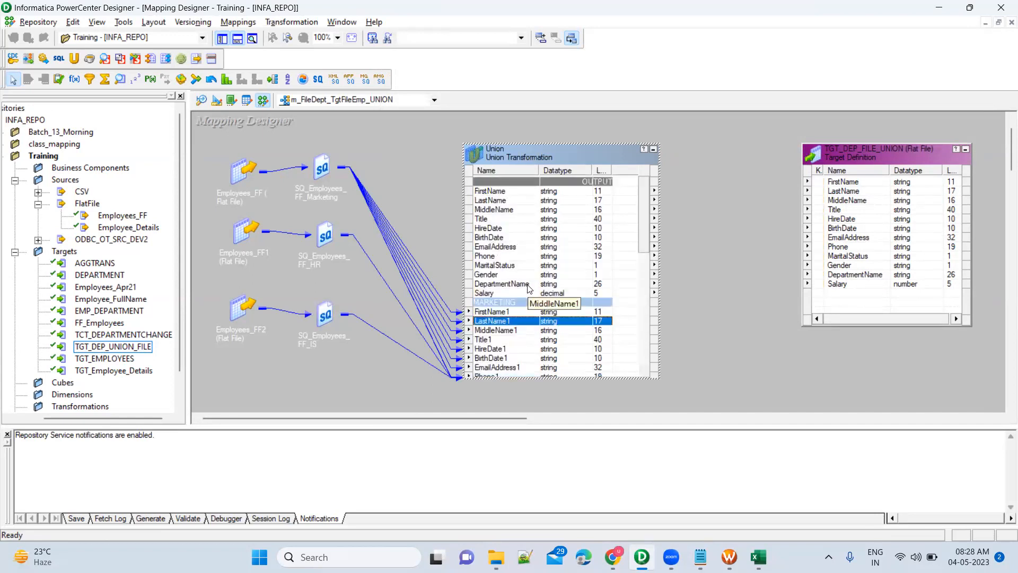
click(520, 192)
click(505, 330)
scroll(504, 330, down, 5)
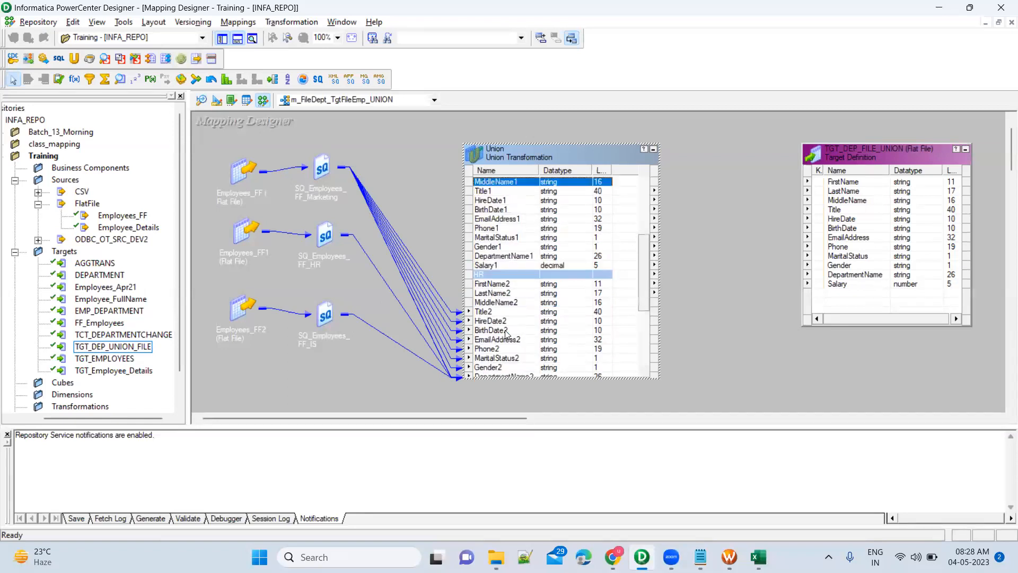
scroll(504, 329, down, 5)
scroll(505, 330, up, 10)
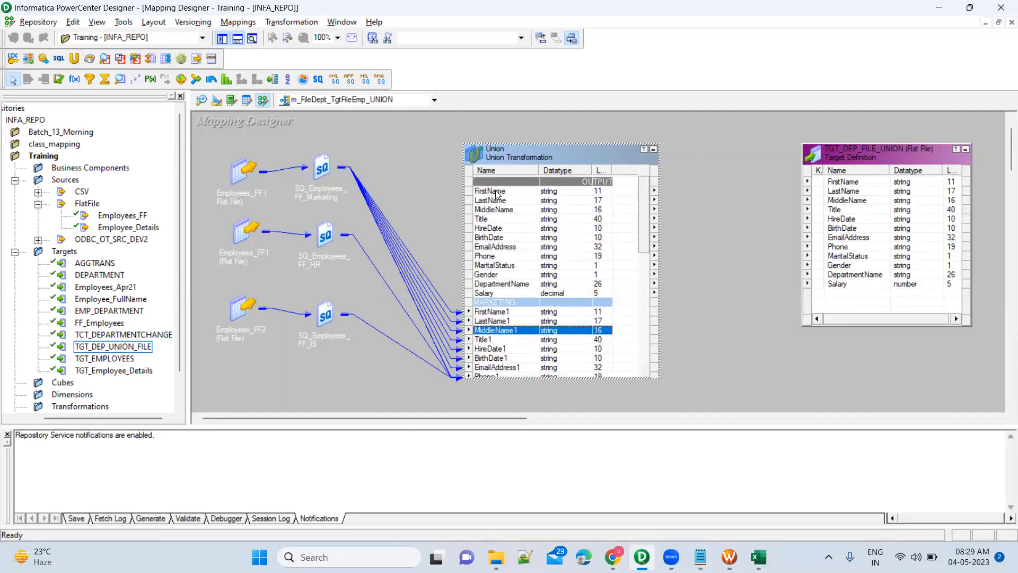
Link the Union's OUTPUT ports FirstName through Salary to the TGT_DEP_FILE_UNION target starting at FirstName
click(496, 192)
shift+click(491, 293)
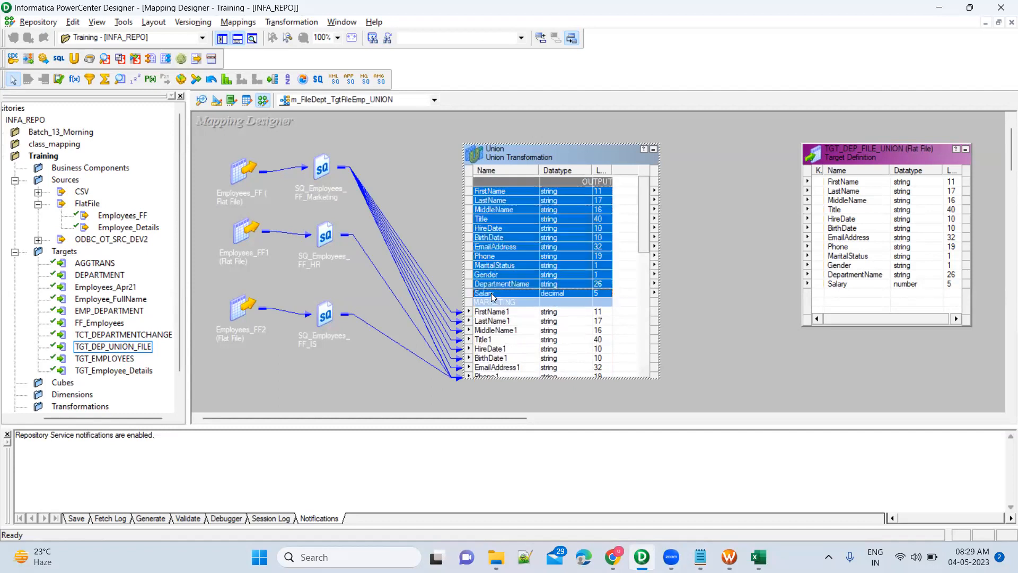
drag(480, 194, 865, 186)
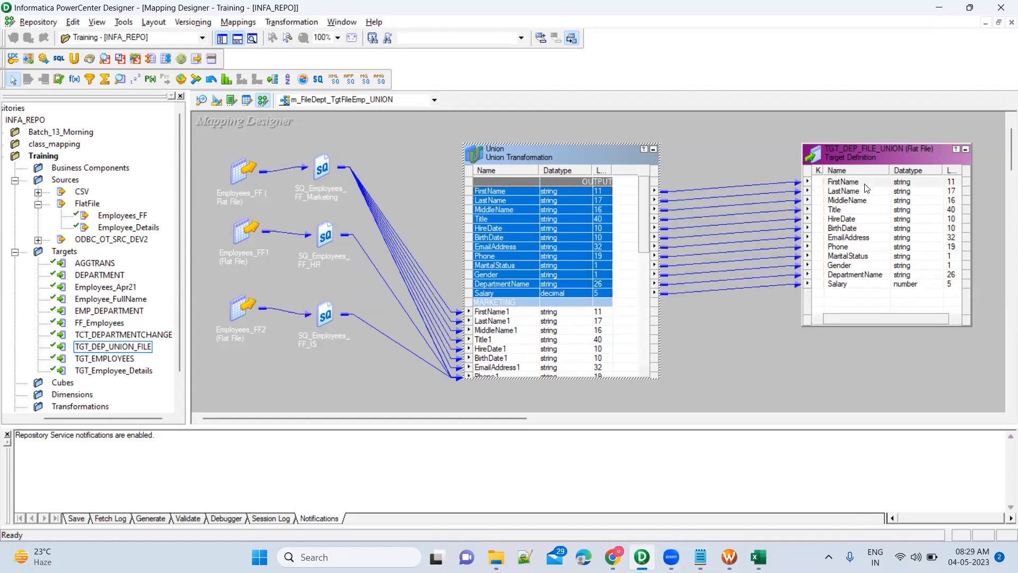
Arrange all mapping objects in expanded form and check the links between them
right_click(729, 152)
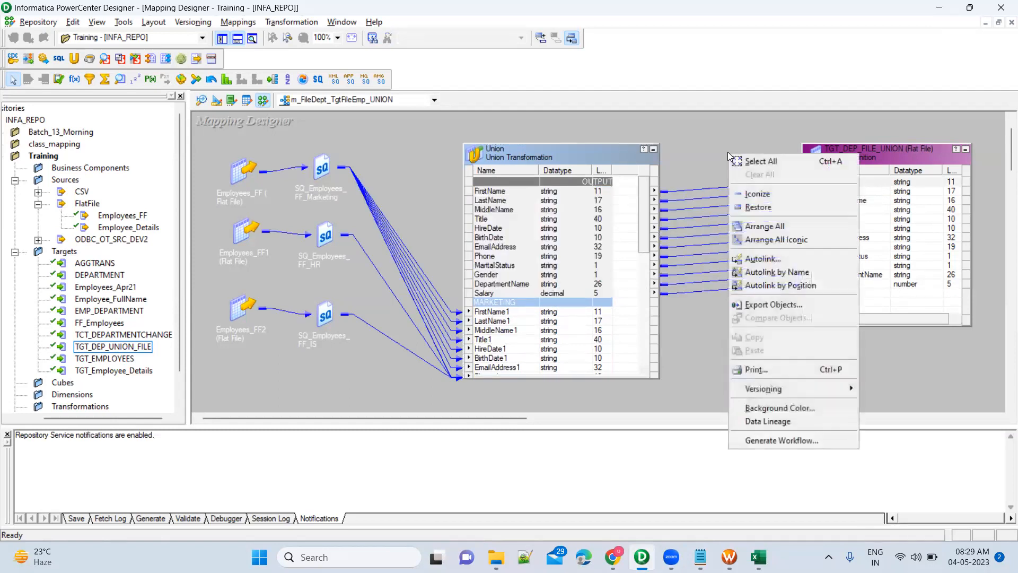
click(761, 226)
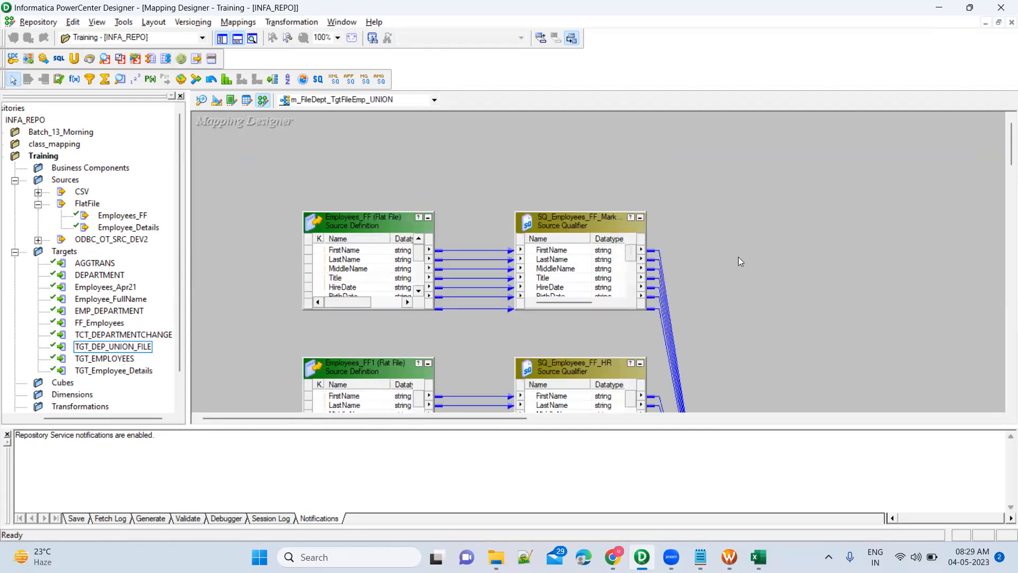
scroll(739, 257, down, 3)
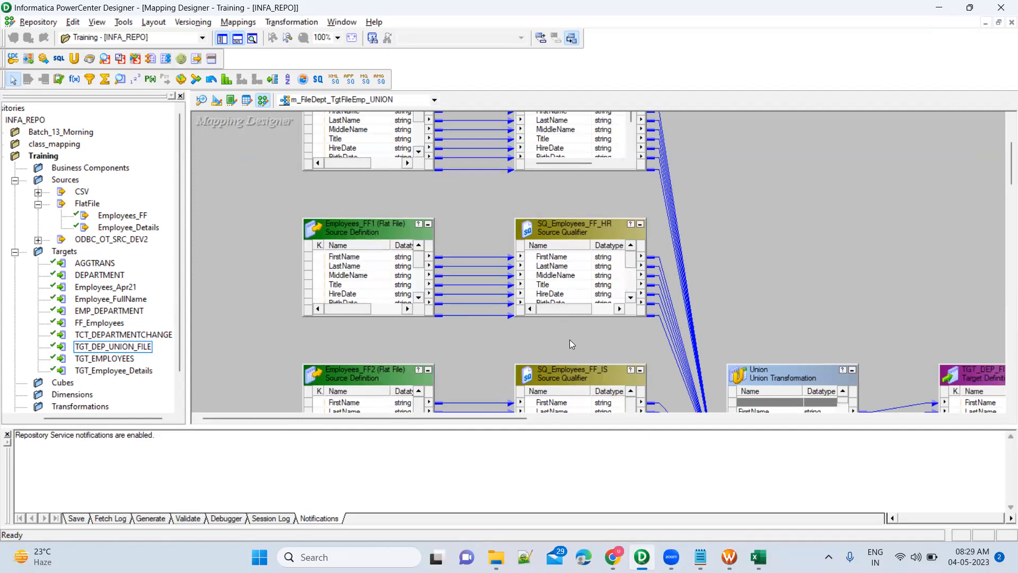
scroll(570, 340, down, 1)
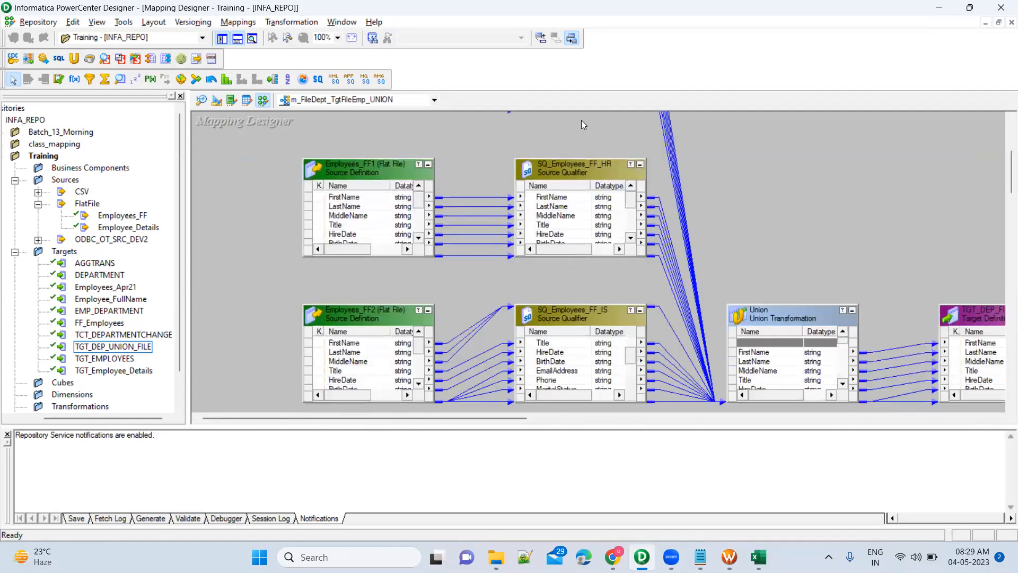
Arrange all mapping objects as icons
right_click(793, 121)
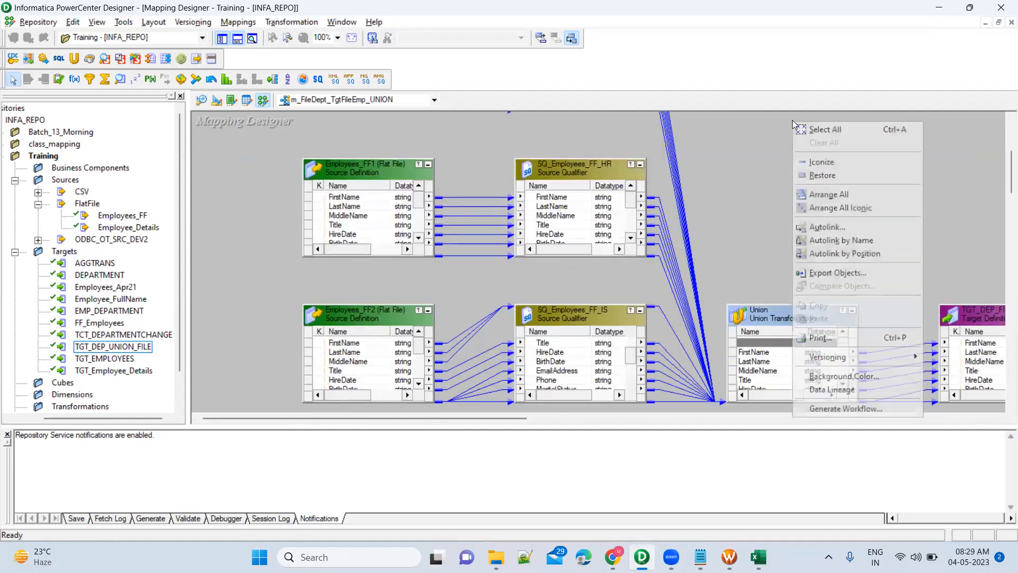
click(839, 208)
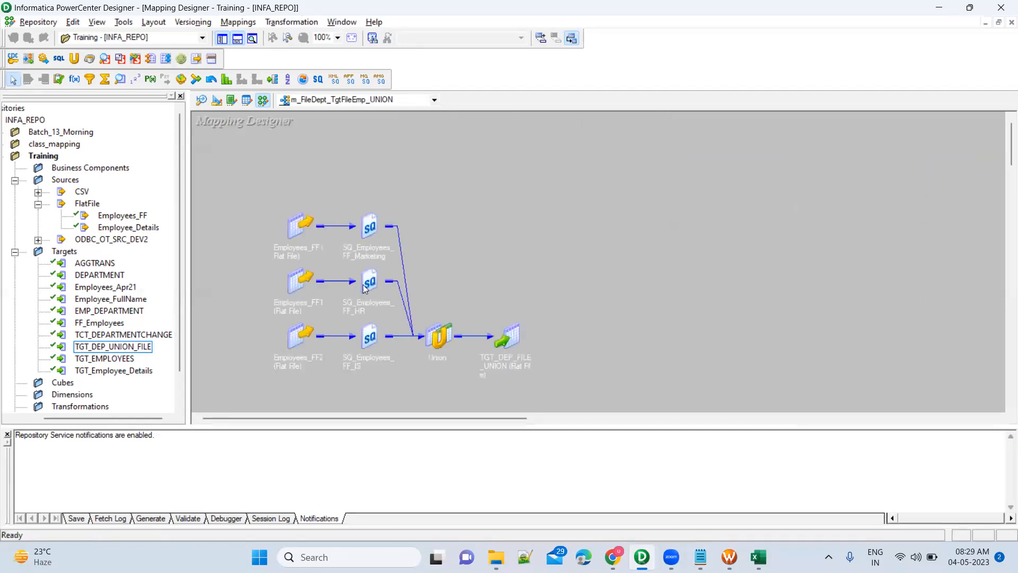
drag(344, 181, 404, 399)
drag(418, 299, 462, 372)
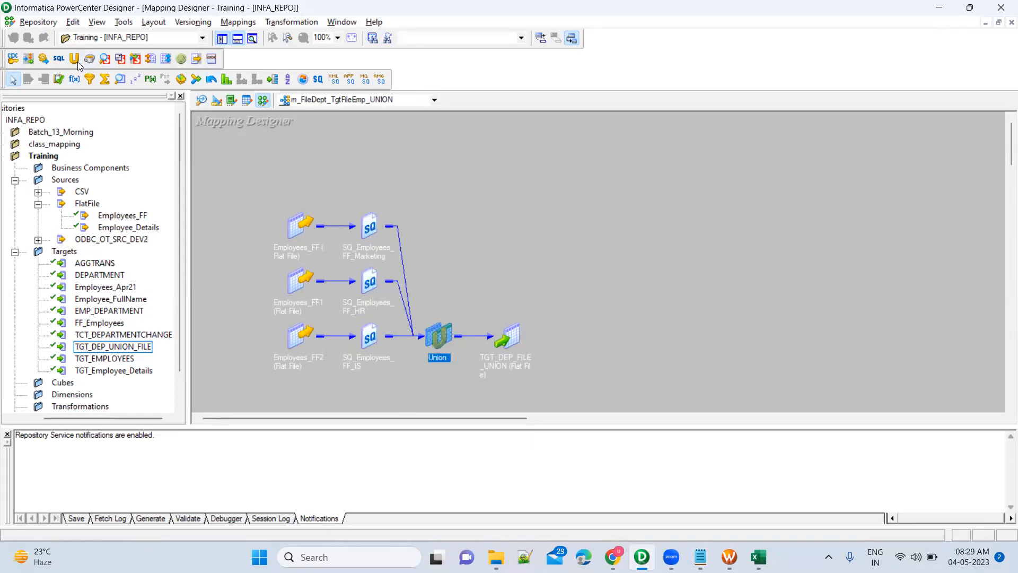
click(428, 241)
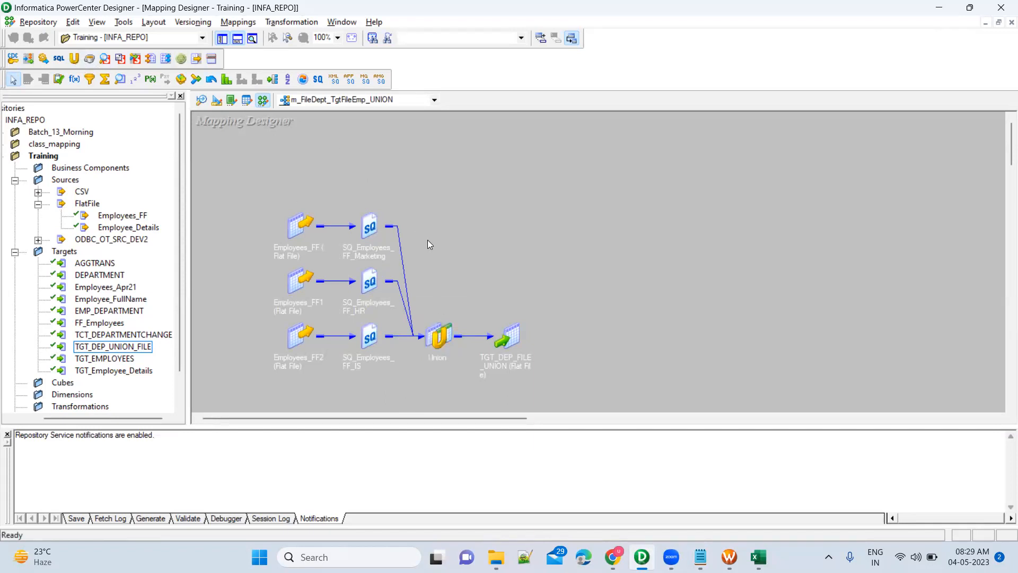
drag(416, 280, 465, 381)
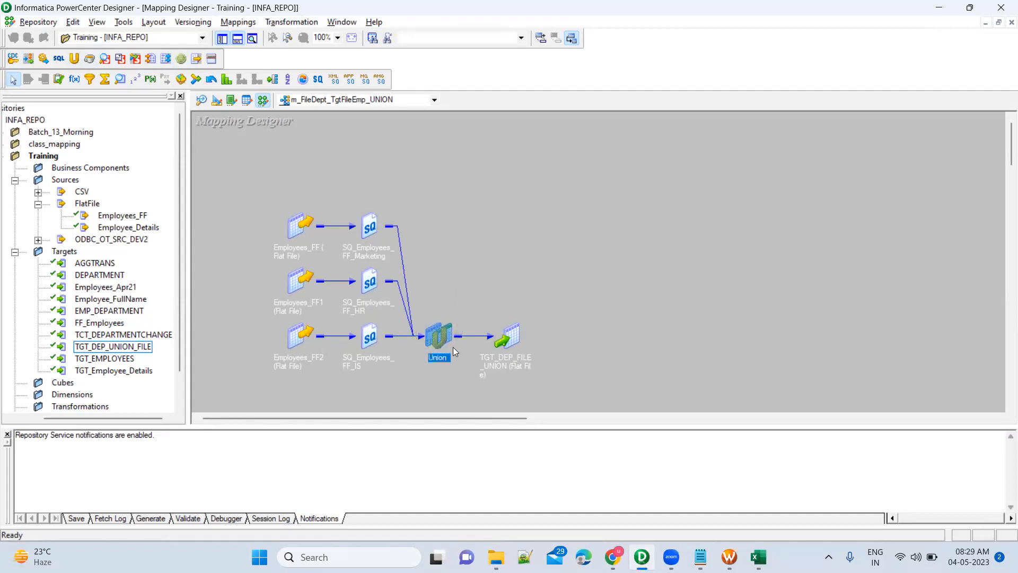
Expand the Union transformation, review its input groups, and close its settings without changes
double_click(444, 332)
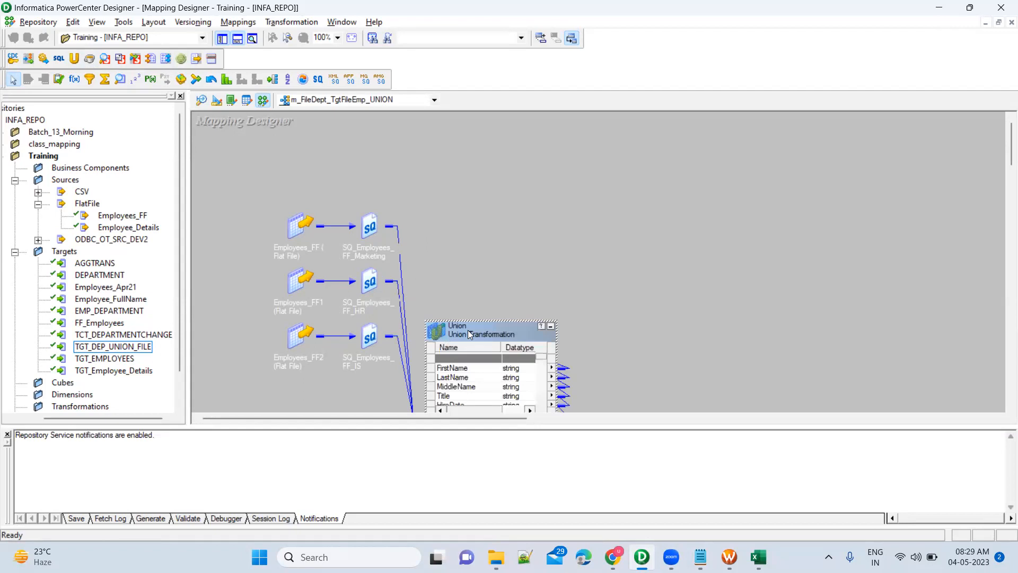
double_click(467, 330)
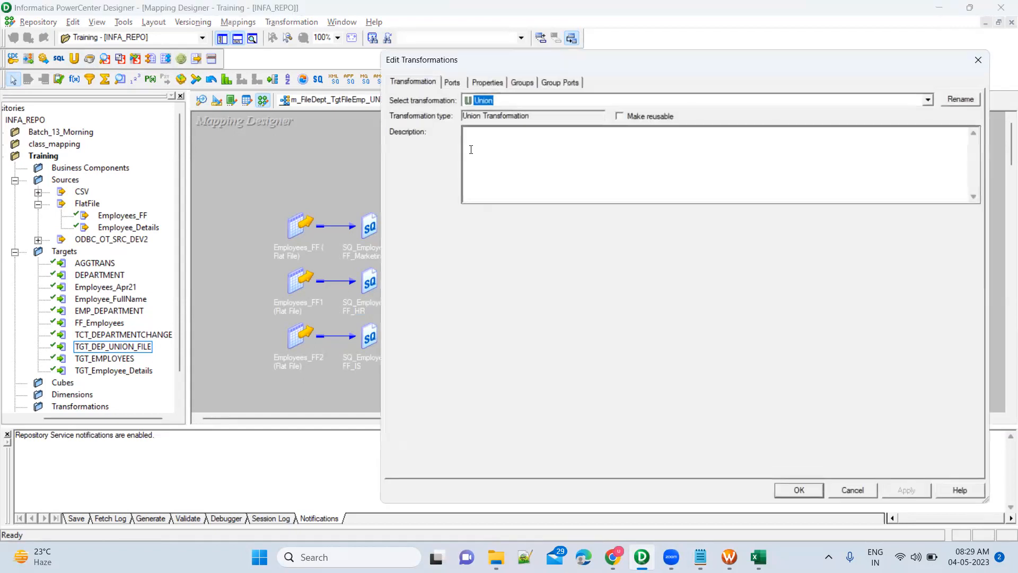
click(519, 81)
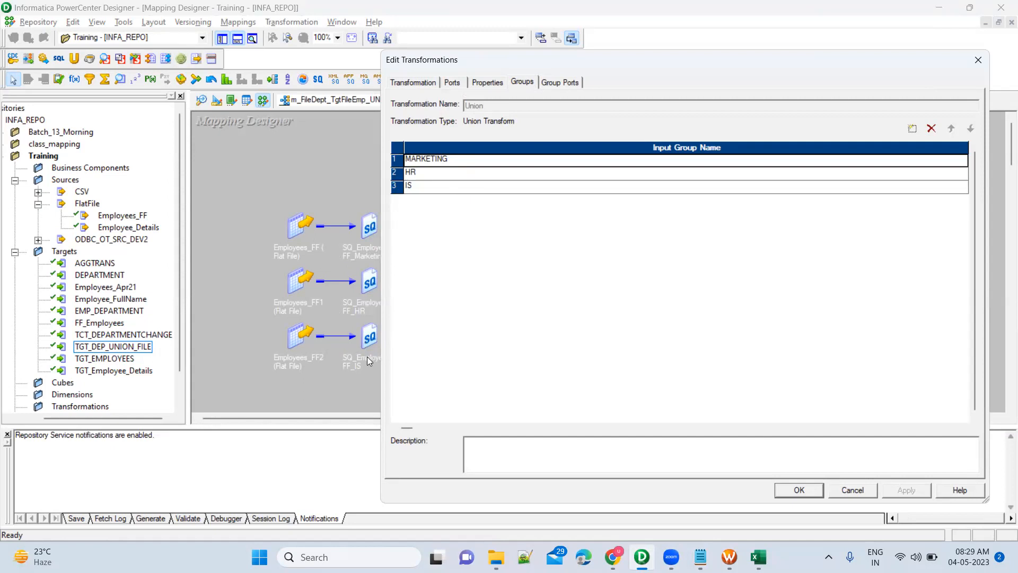
click(851, 490)
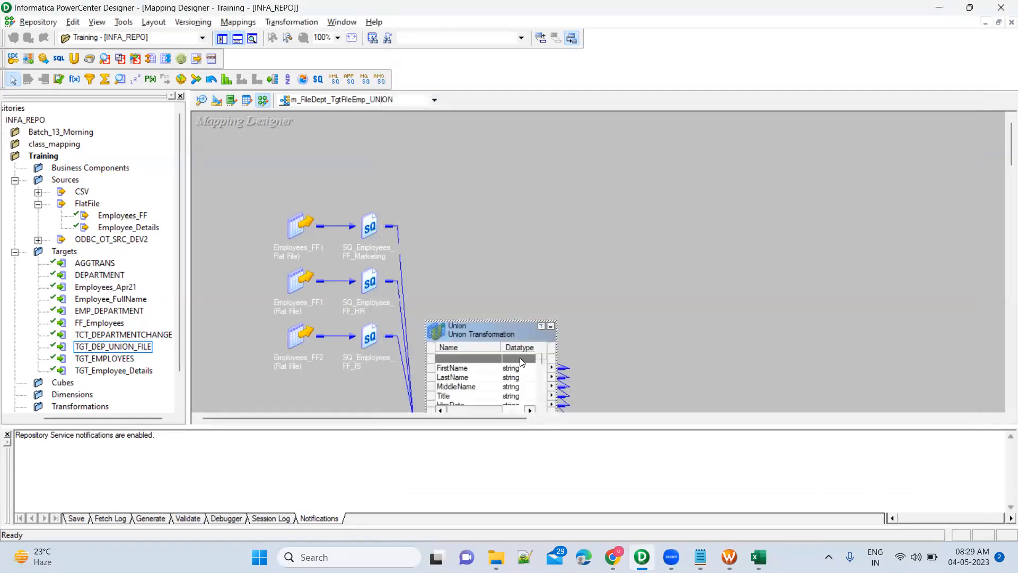
Collapse the expanded Union transformation back to an icon
scroll(549, 286, down, 3)
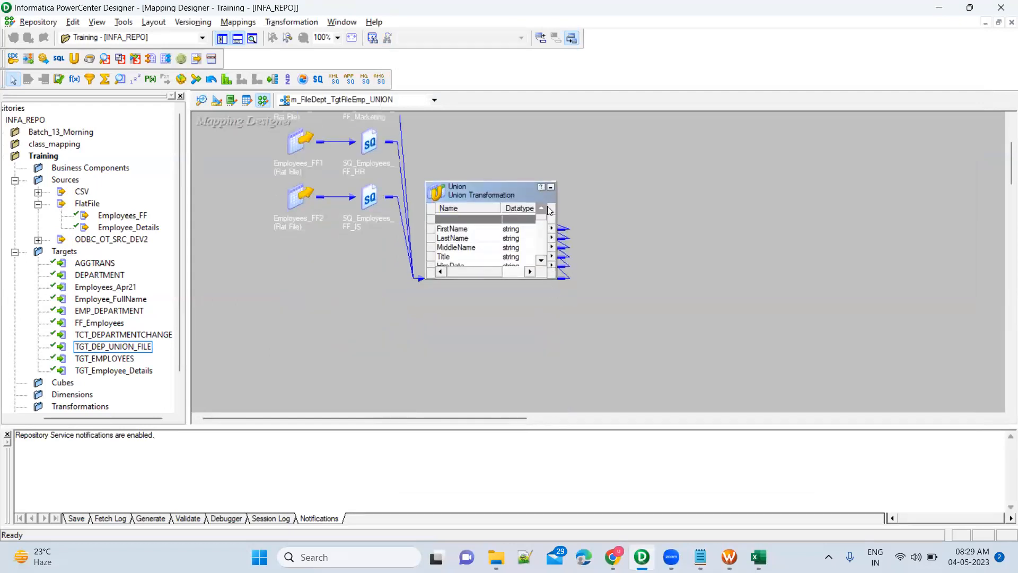
click(550, 187)
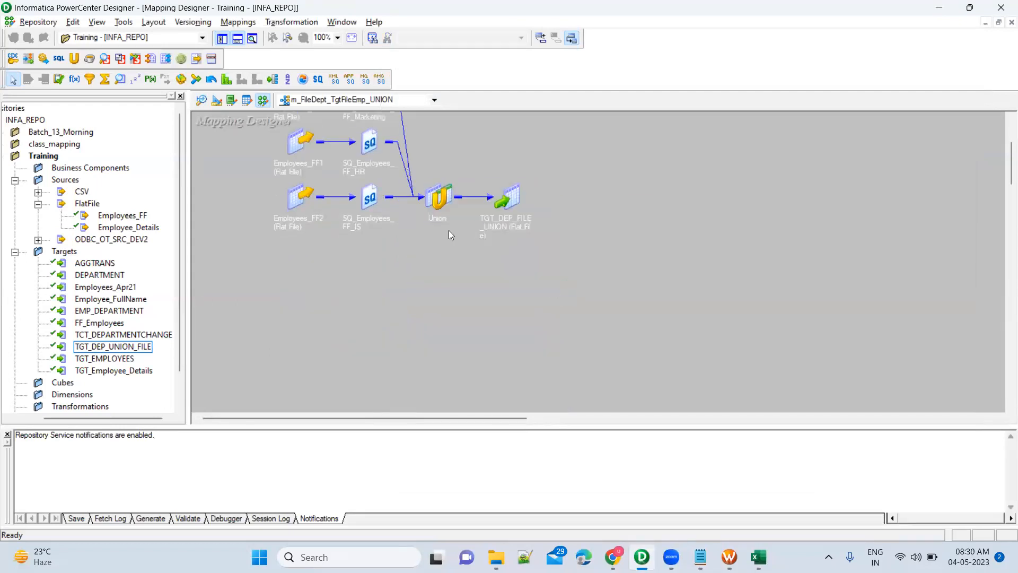
drag(562, 203, 458, 168)
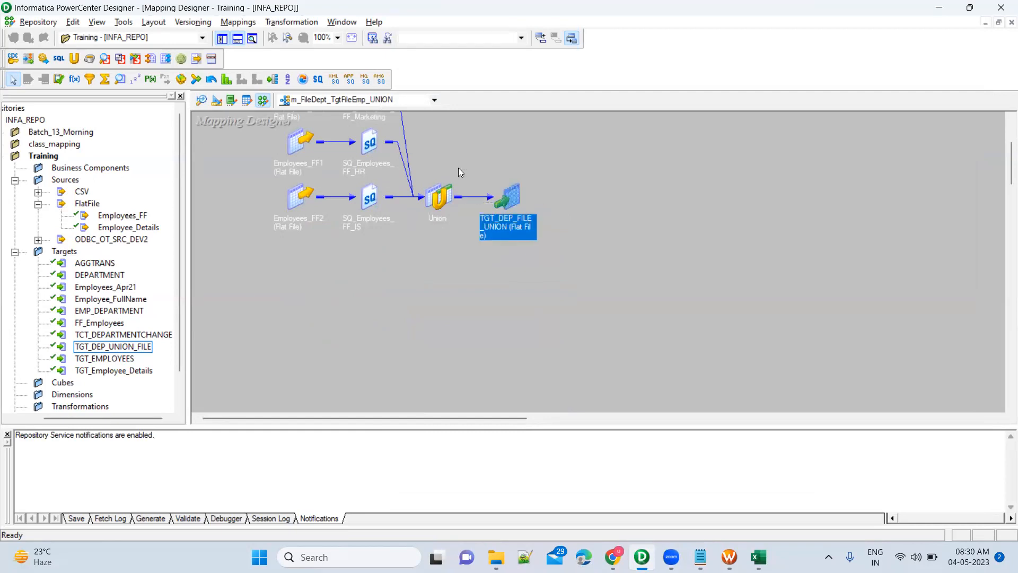
click(592, 220)
scroll(592, 220, up, 2)
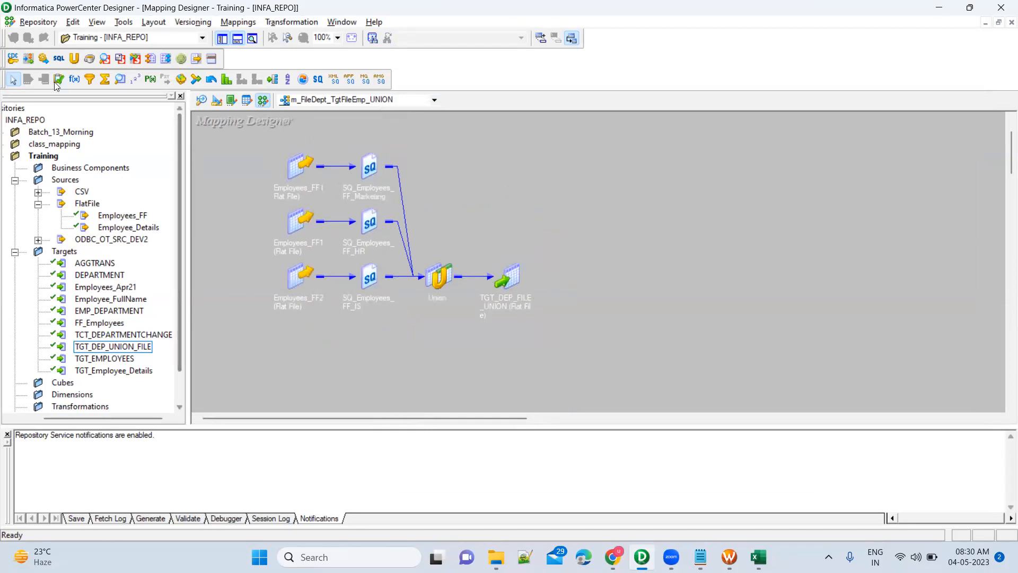
Save the m_FileDept_TgtFileEmp_UNION mapping and check its validation result in the save log
click(25, 23)
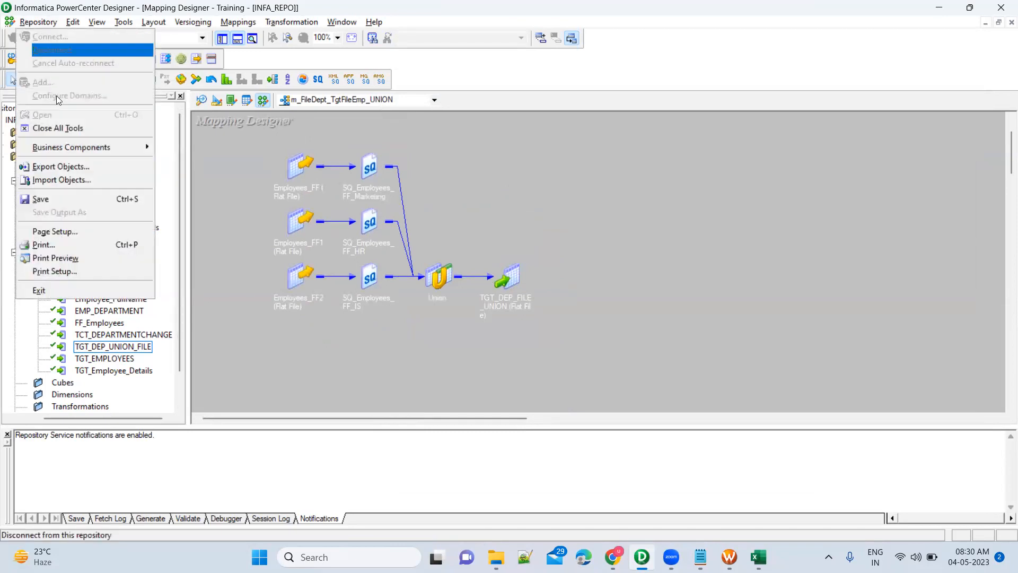
click(73, 206)
double_click(181, 470)
Switch to PowerCenter Workflow Manager and begin creating a Session task in wf_Training_Batch2
click(729, 557)
click(603, 314)
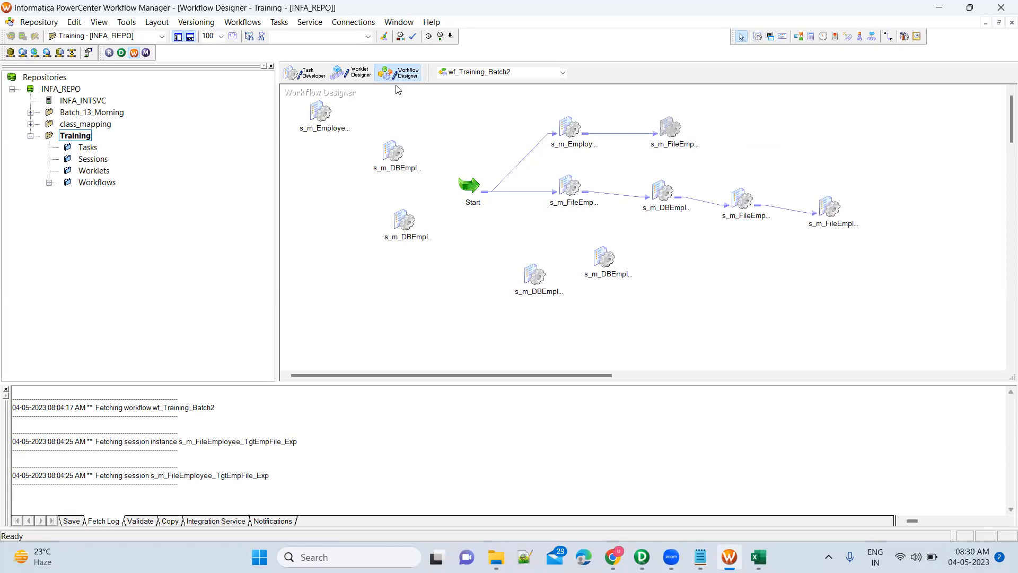
click(279, 22)
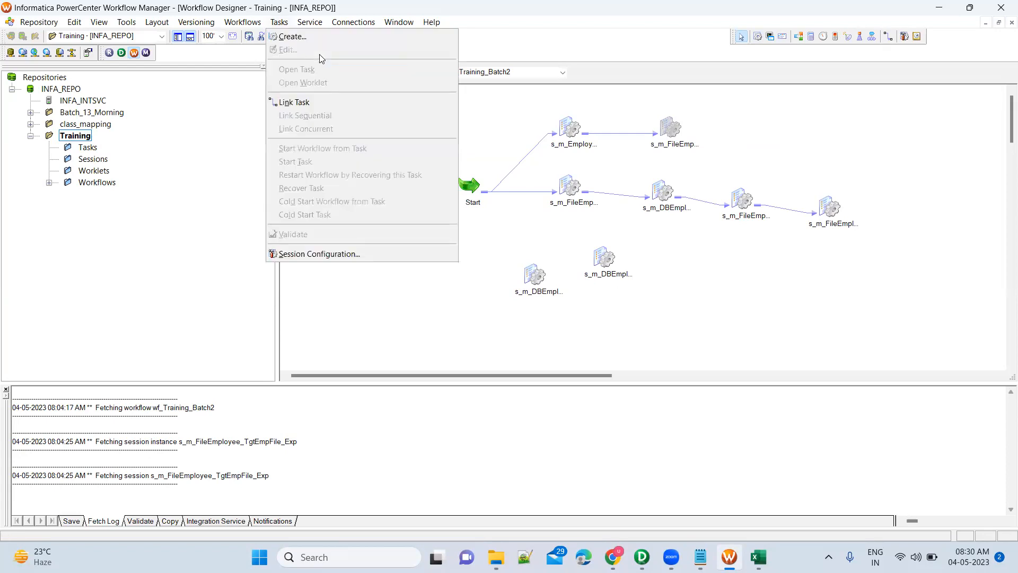
click(291, 37)
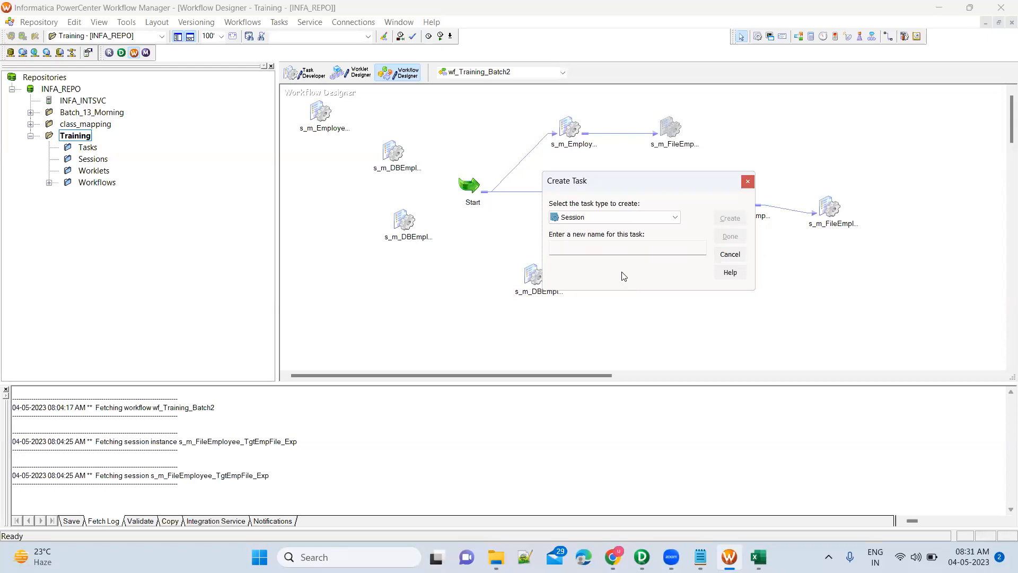
click(622, 251)
Switch to PowerCenter Designer and copy the name m_FileDept_TgtFileEmp_UNION from the mapping's properties, leaving them unchanged
click(642, 557)
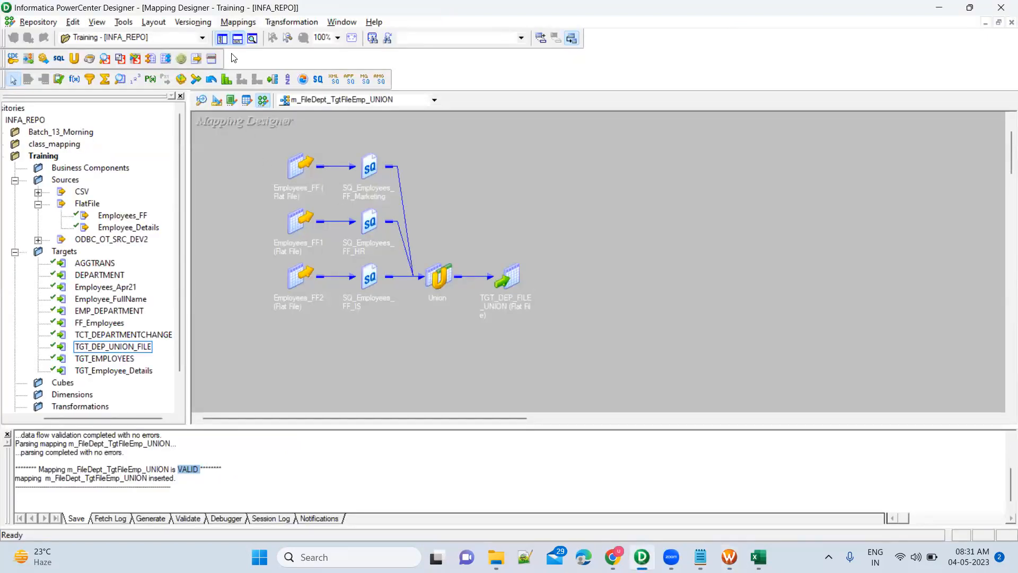
key(alt+m)
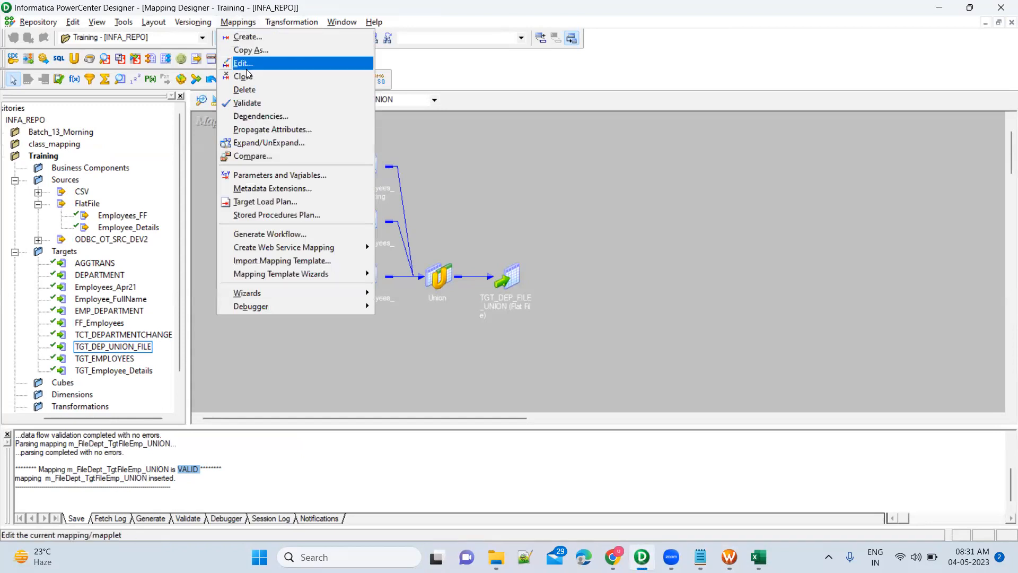
click(256, 64)
key(ctrl+c)
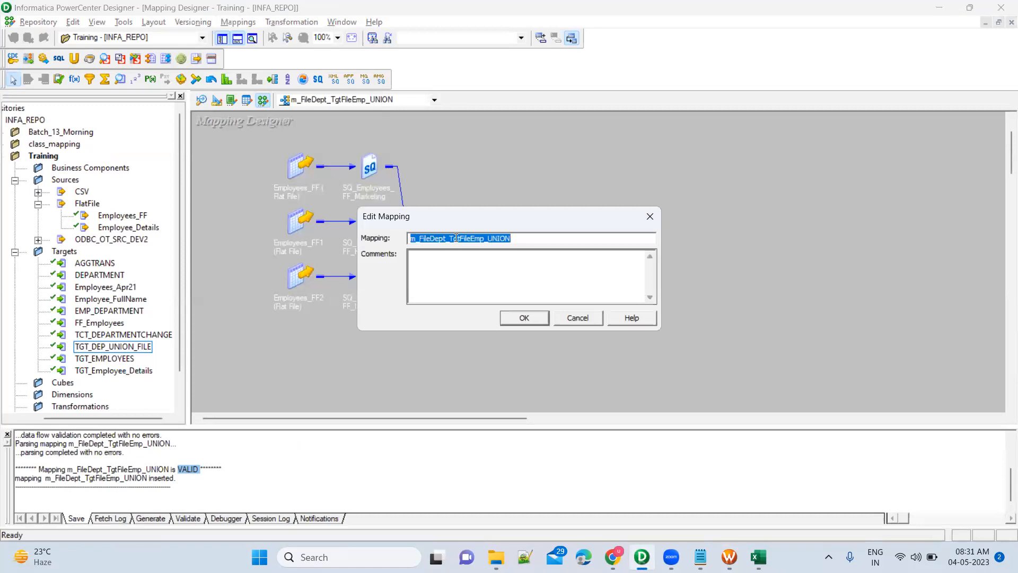
key(Escape)
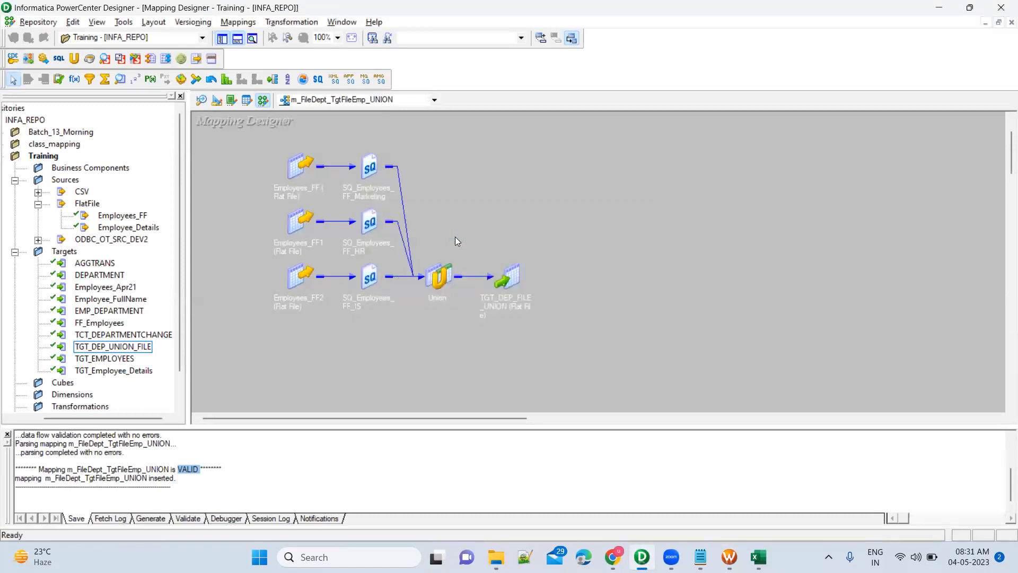
Back in Workflow Manager, create the session s_m_FileDept_TgtFileEmp_UNION and associate it with the m_FileDept_TgtFileEmp_UNION mapping
key(alt+Tab)
text(s_)
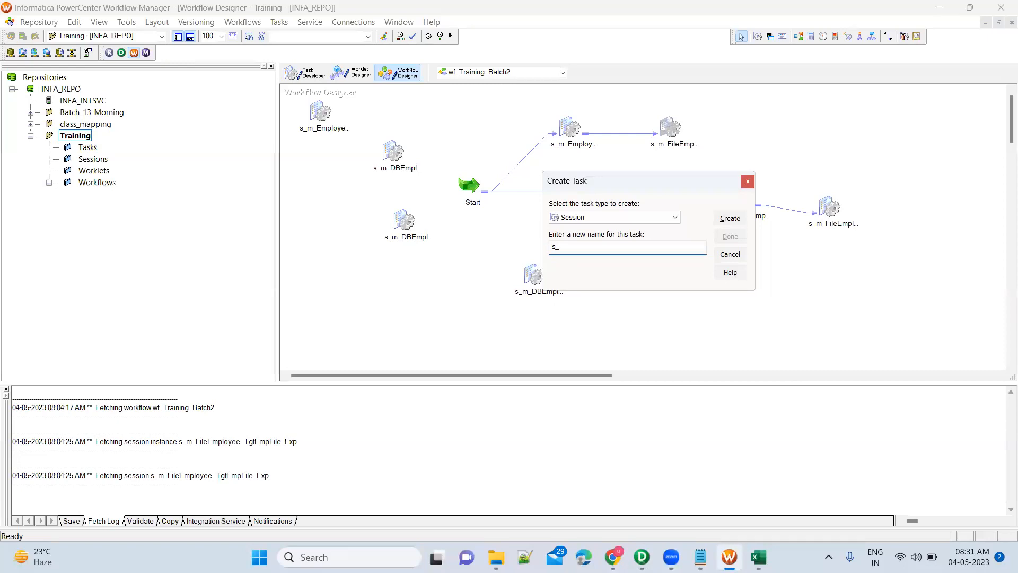
key(ctrl+v)
click(730, 218)
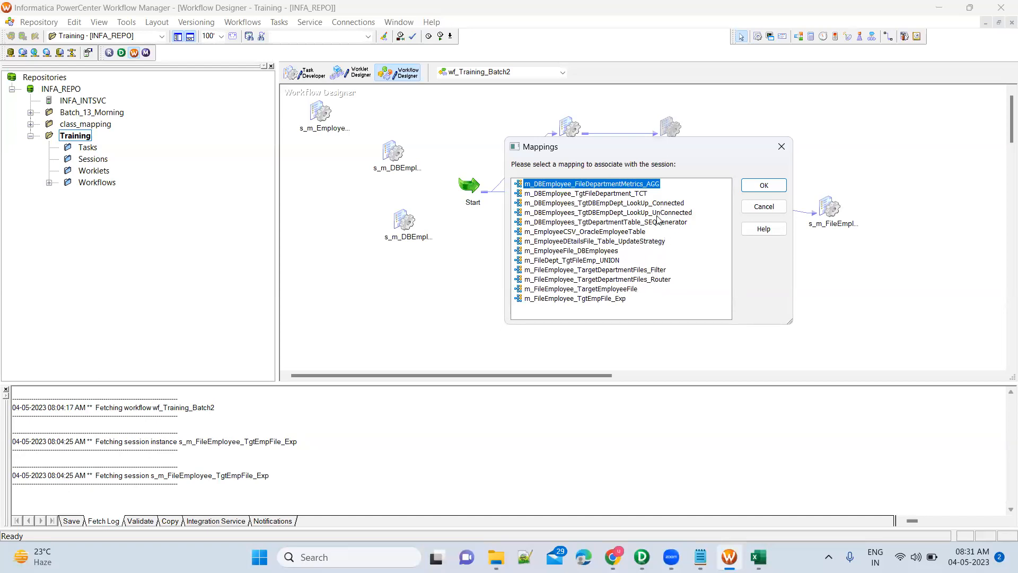
click(611, 261)
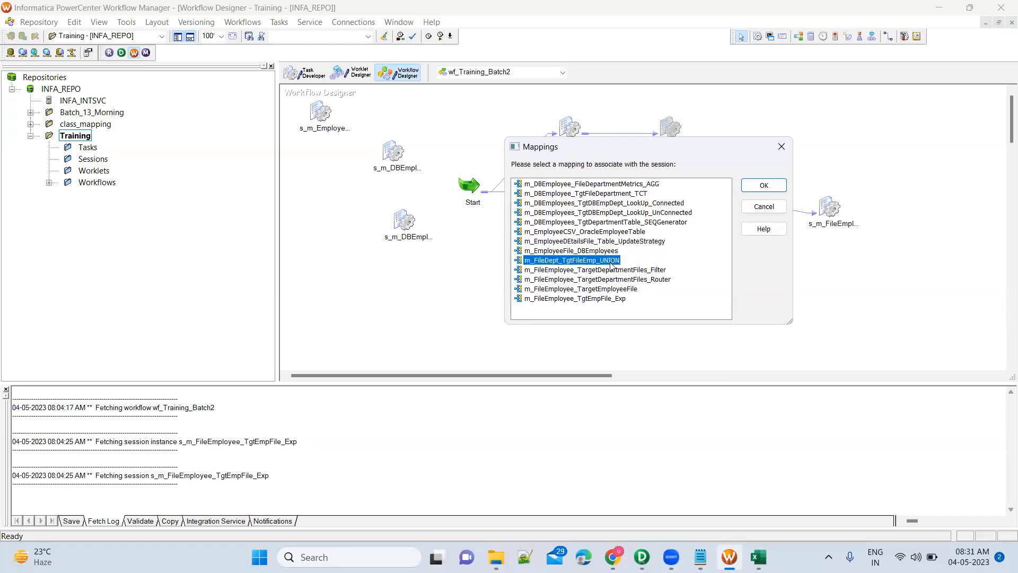
click(747, 190)
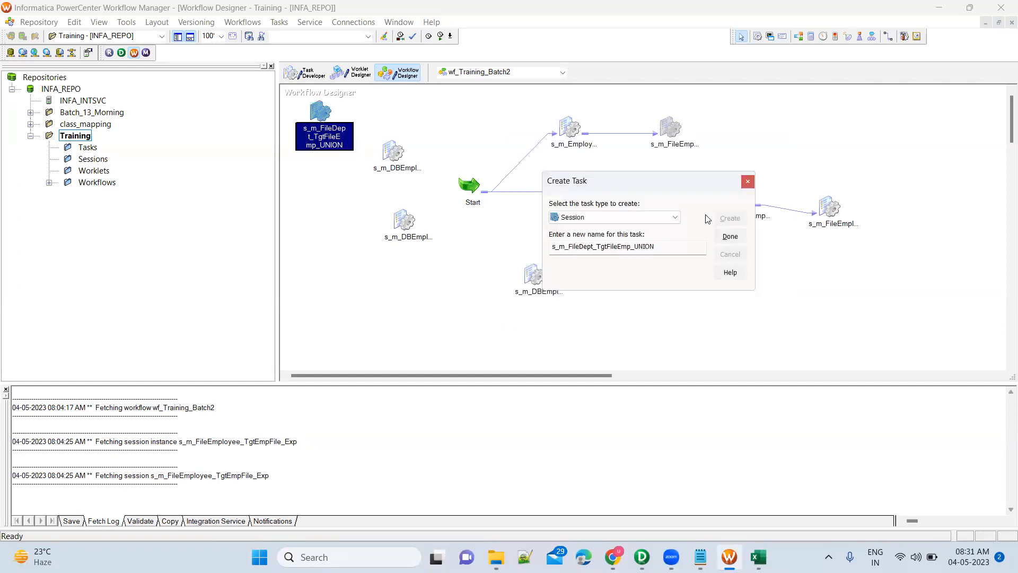
click(748, 181)
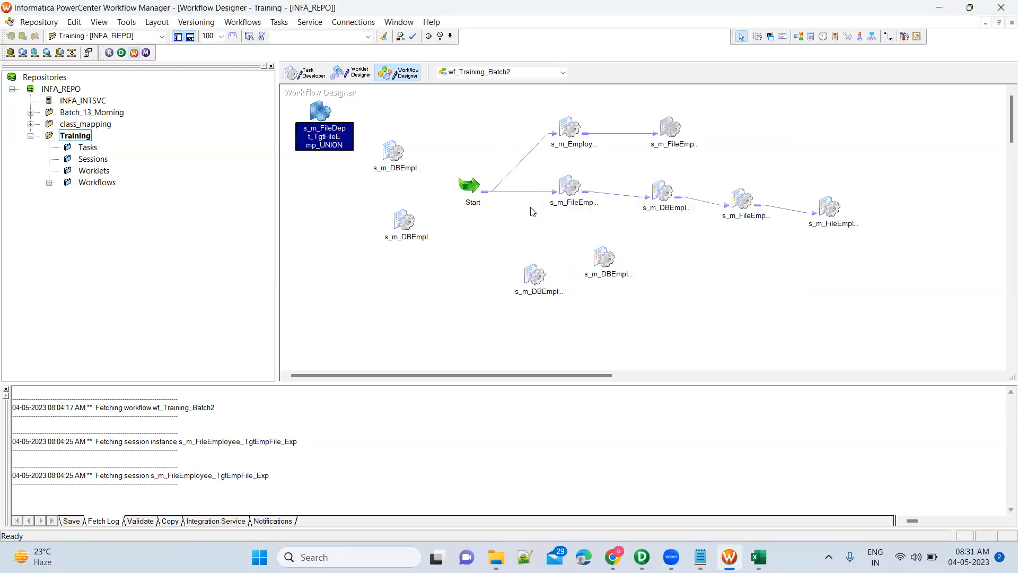
Place the LookUp_UnConnected session after the other three unlinked DBEmployee sessions and link all four in sequence from Start
click(395, 154)
drag(690, 240, 688, 265)
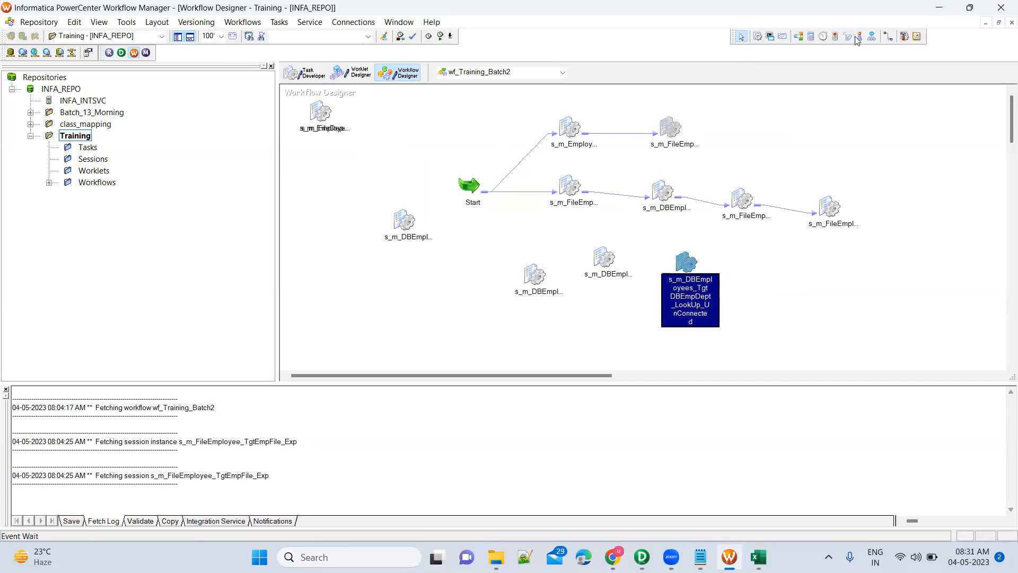
click(889, 36)
mouse_move(403, 211)
mouse_down()
mouse_move(392, 218)
mouse_move(401, 222)
mouse_up()
drag(503, 262, 685, 257)
key(Escape)
Arrange the workflow's tasks horizontally
right_click(801, 262)
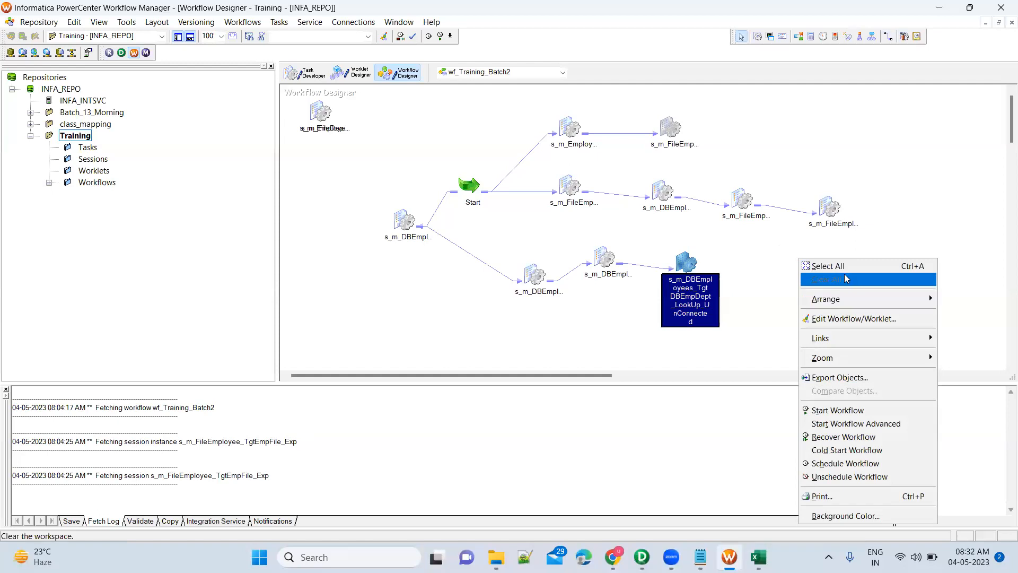
mouse_move(847, 299)
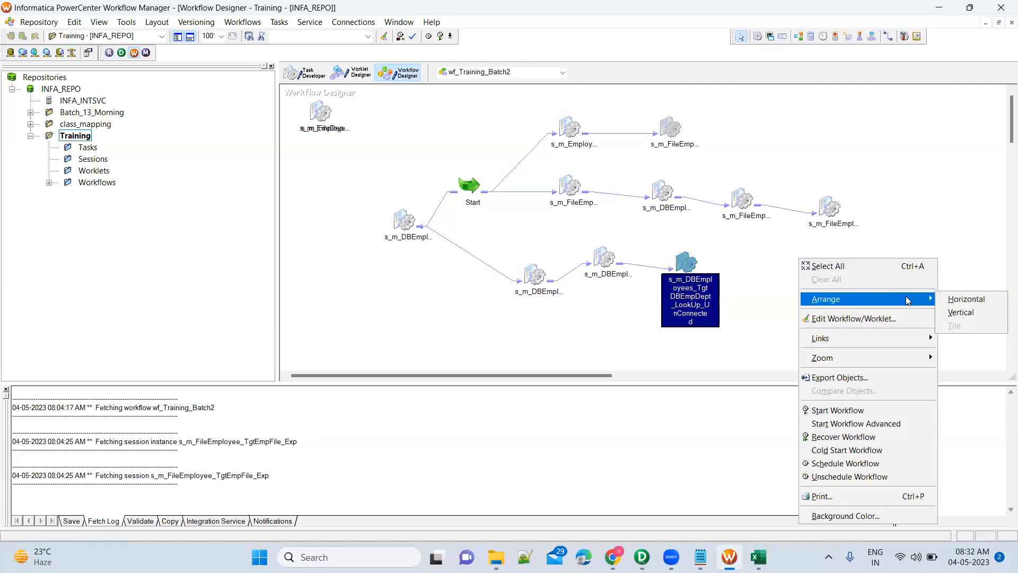
click(970, 300)
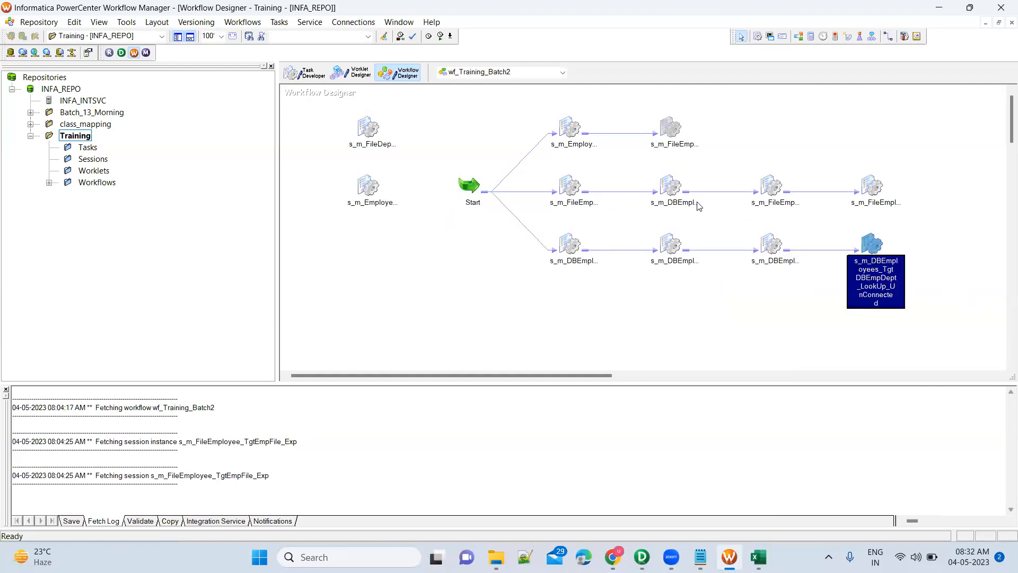
Move the s_m_EmployeeDEtailsFile_Table_UpdateStrategy session to the end of the uppermost branch and link it after that branch's last session
click(370, 186)
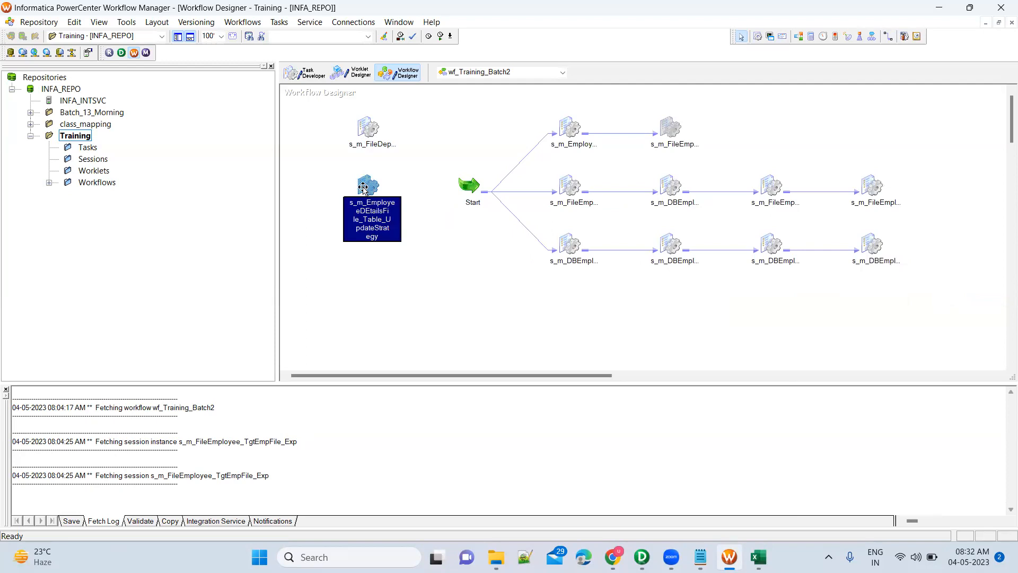
drag(371, 187, 774, 115)
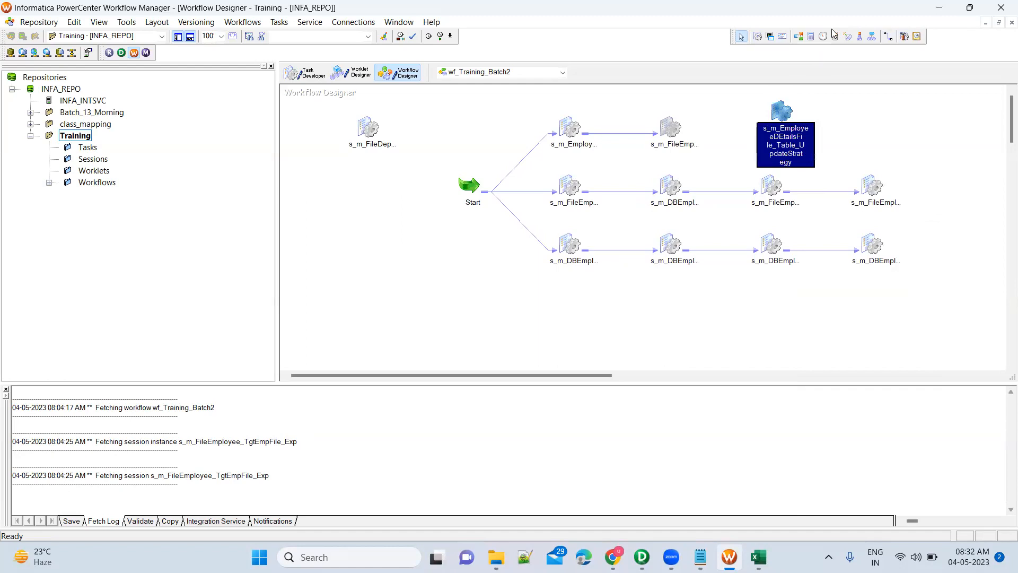
click(888, 36)
drag(666, 126, 780, 110)
Open the mapping settings of session s_m_FileDept_TgtFileEmp_UNION and select the source file directory of SQ_Employees_FF_Marketing
double_click(370, 128)
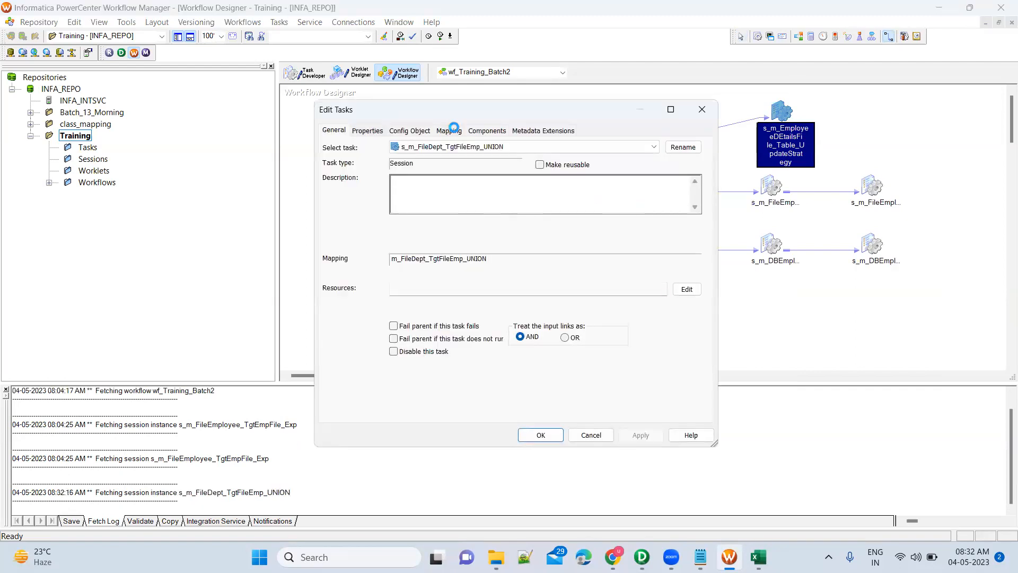
click(448, 131)
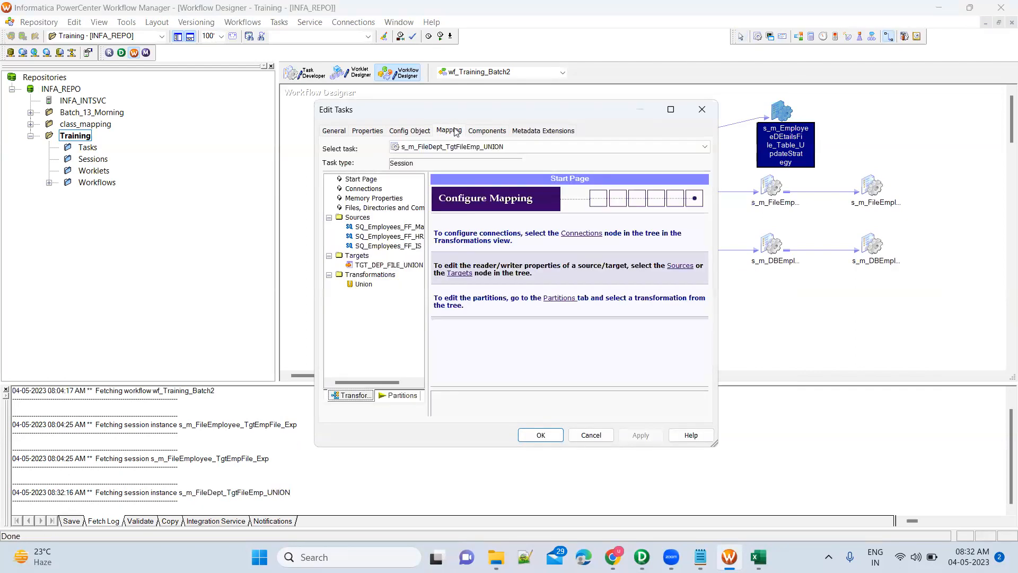
click(386, 228)
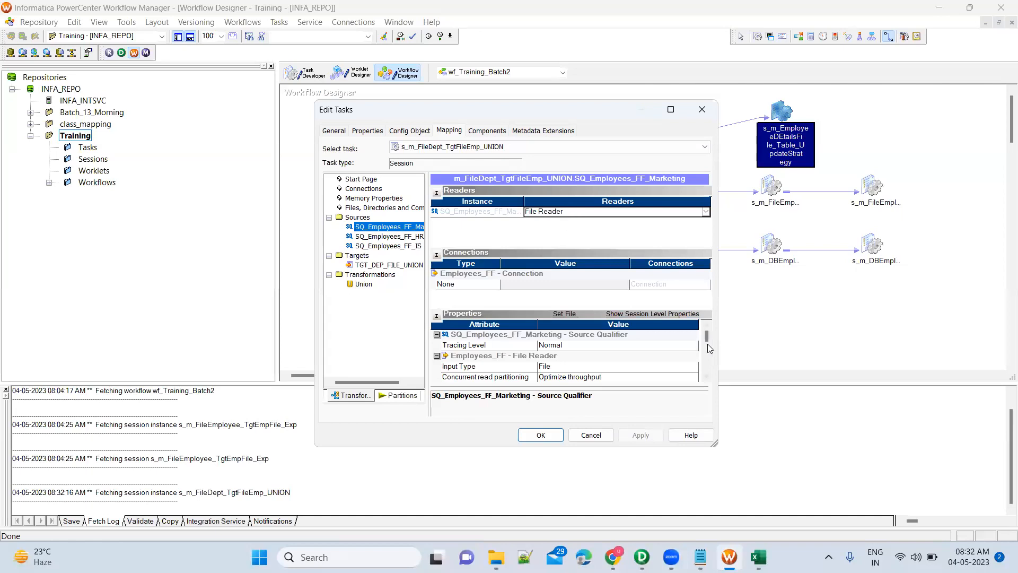
click(707, 380)
click(708, 379)
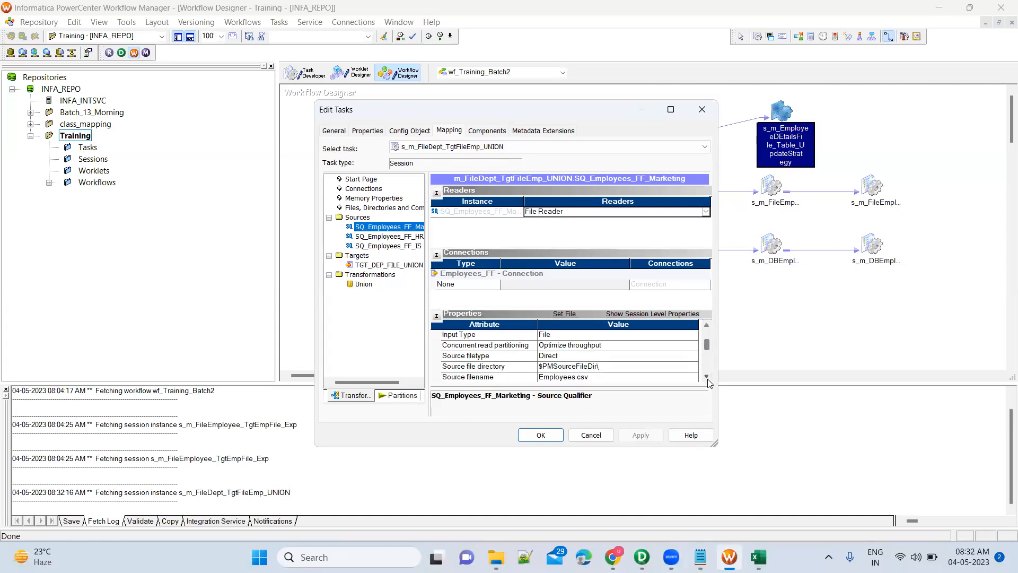
click(708, 379)
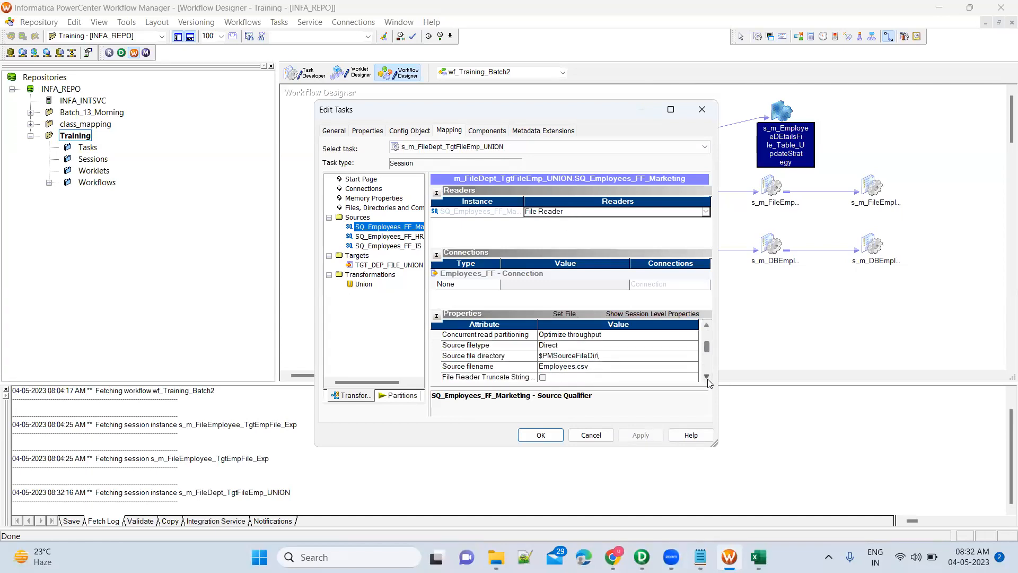
click(706, 377)
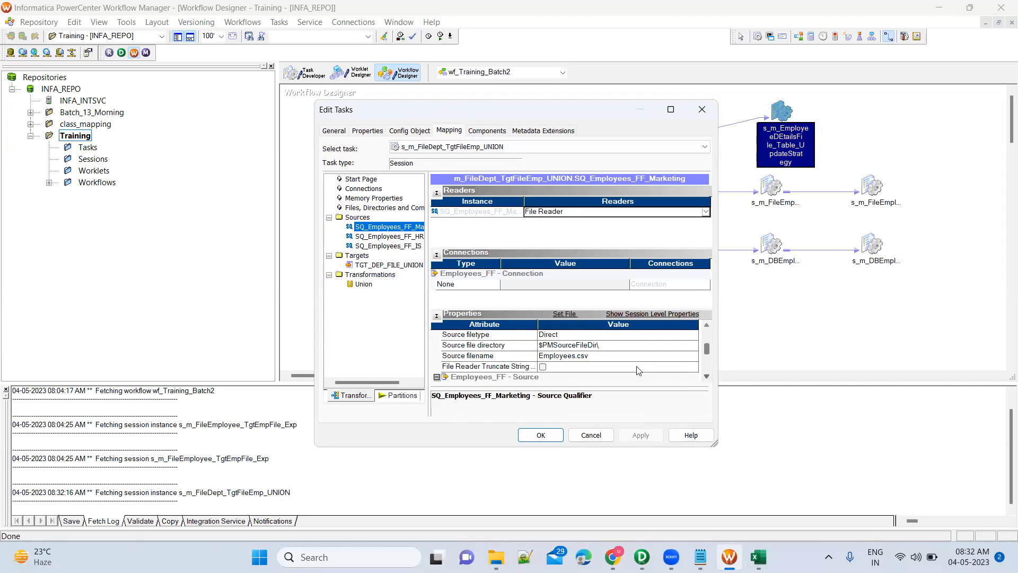
click(612, 350)
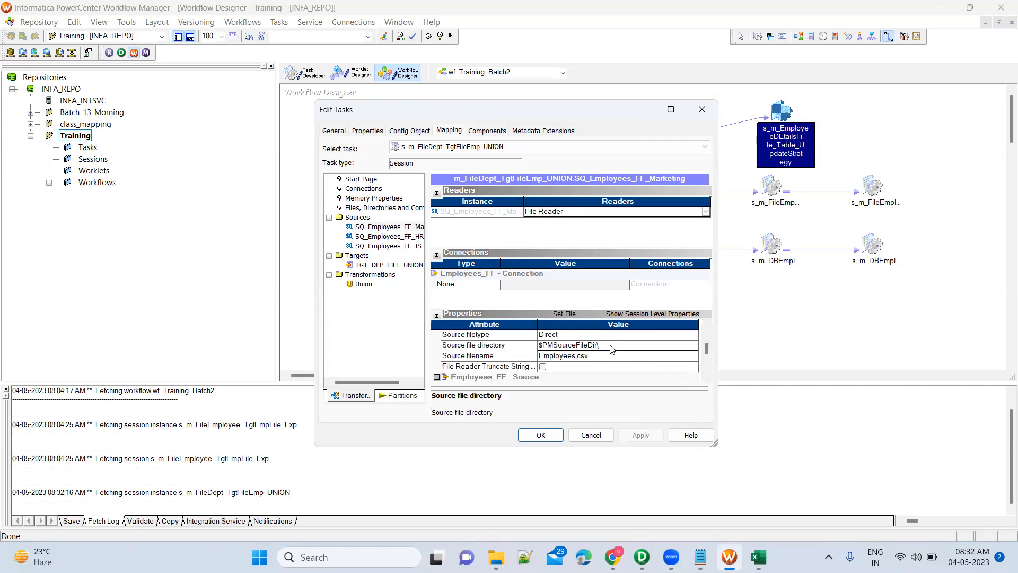
In File Explorer, check the location of the department CSV files in SrcFiles and its Training subfolder against the session's source file directory
mouse_move(495, 557)
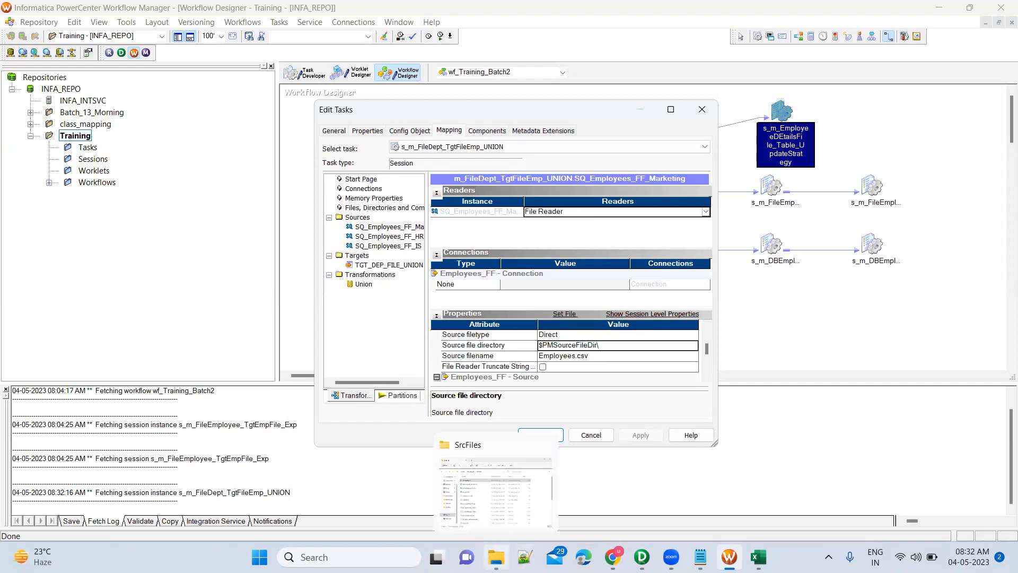
click(496, 490)
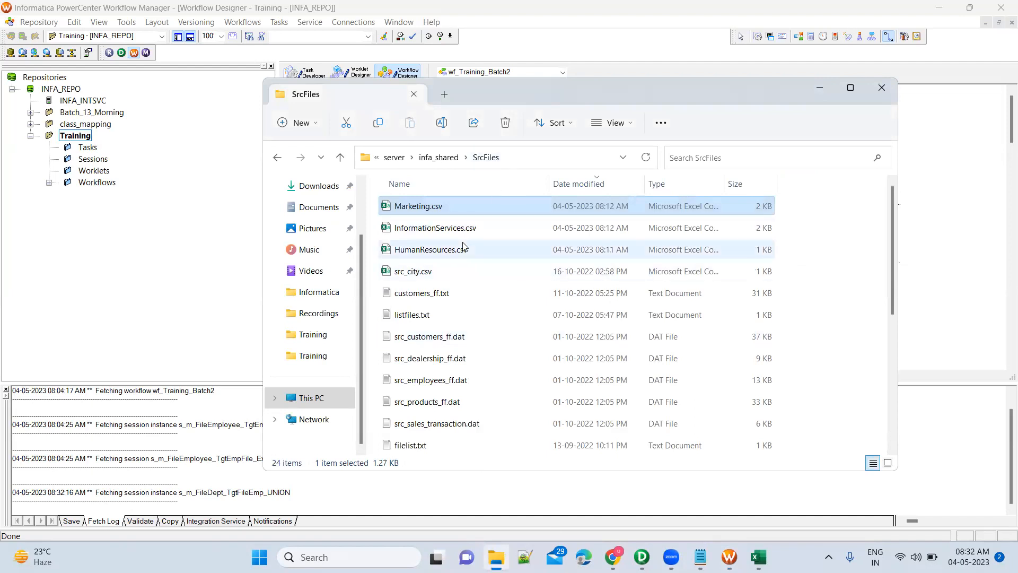
scroll(450, 361, down, 5)
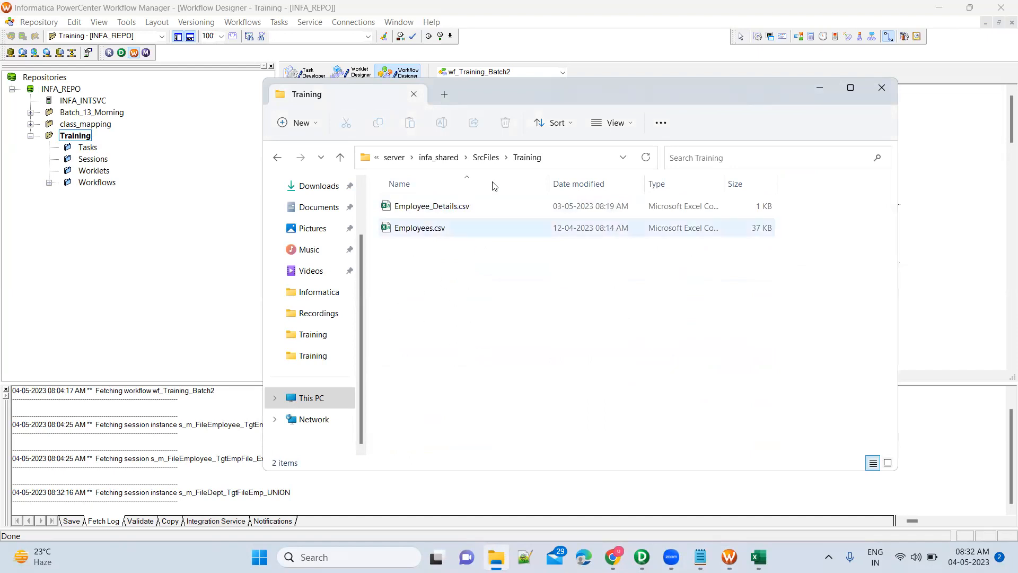
click(485, 157)
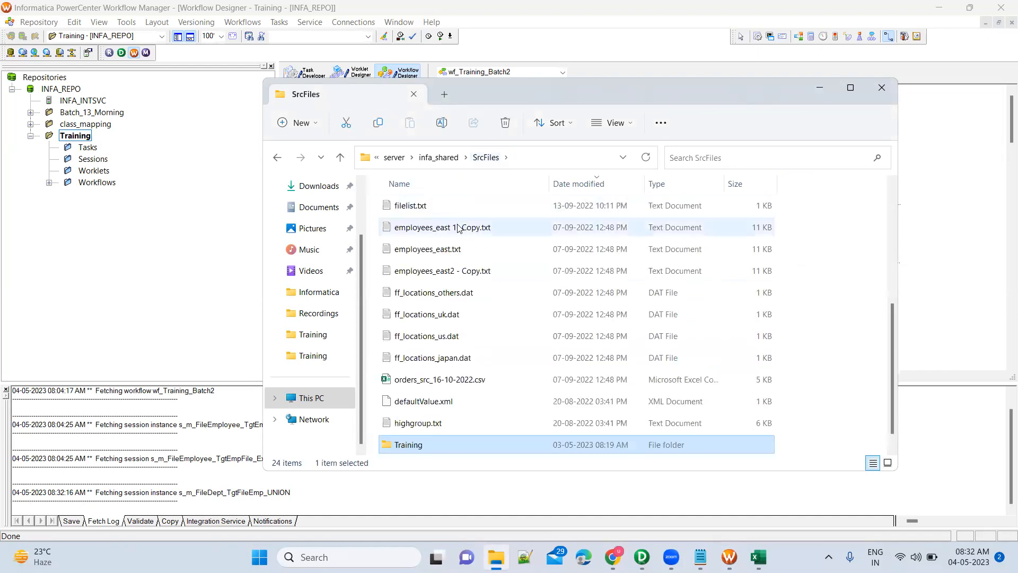
click(457, 320)
scroll(457, 320, up, 1)
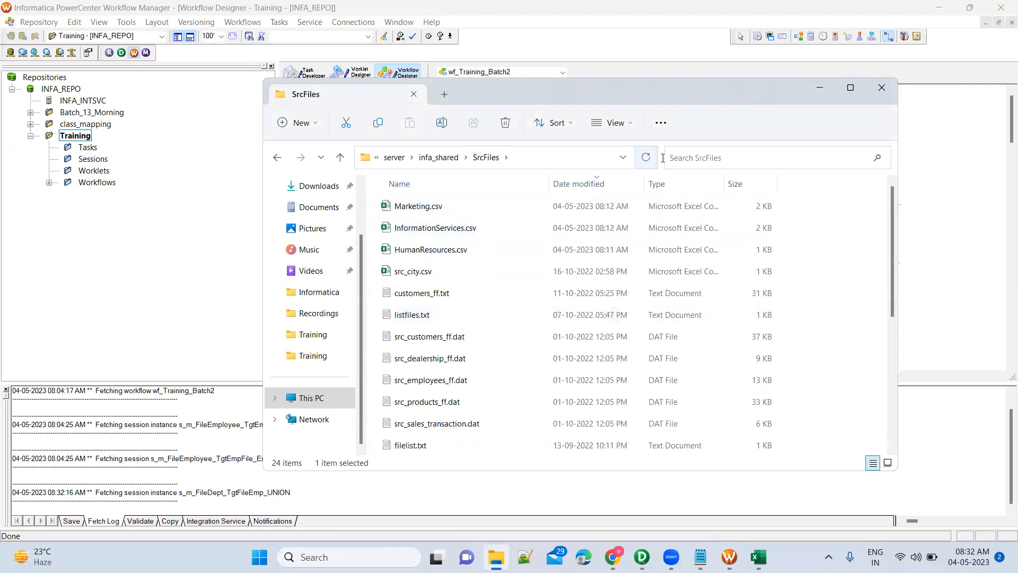
click(820, 89)
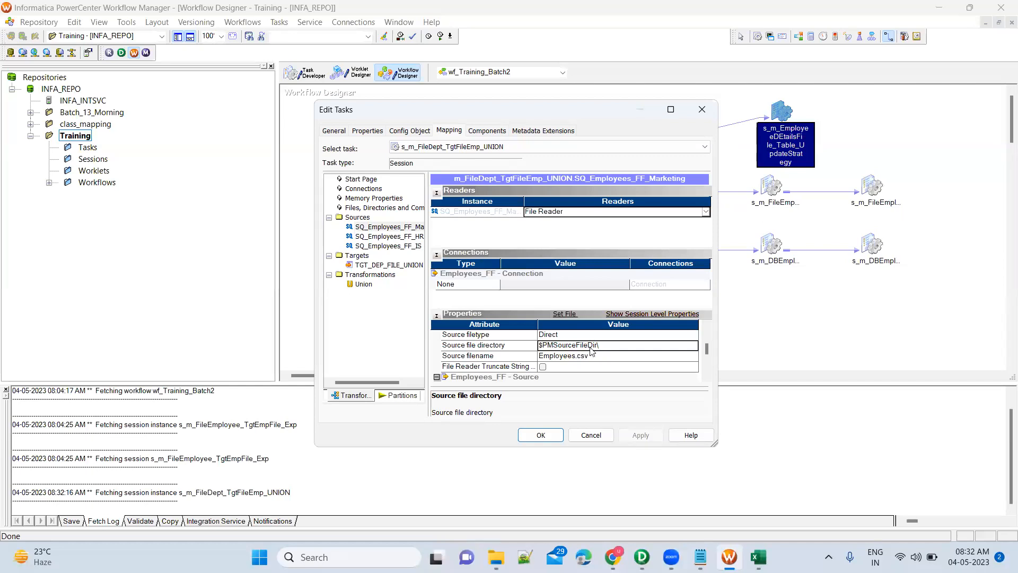
key(alt+Tab)
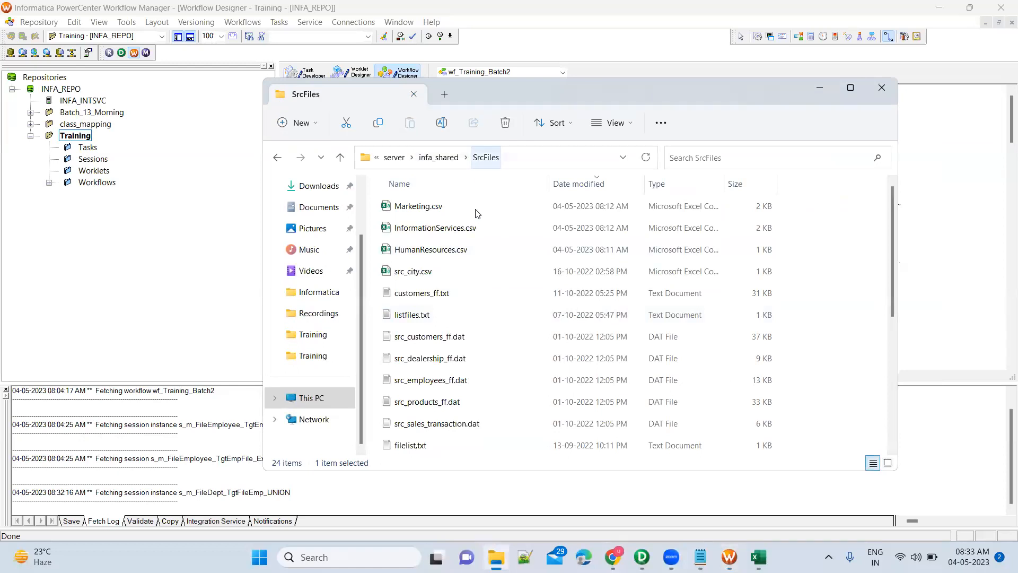
key(alt+Tab)
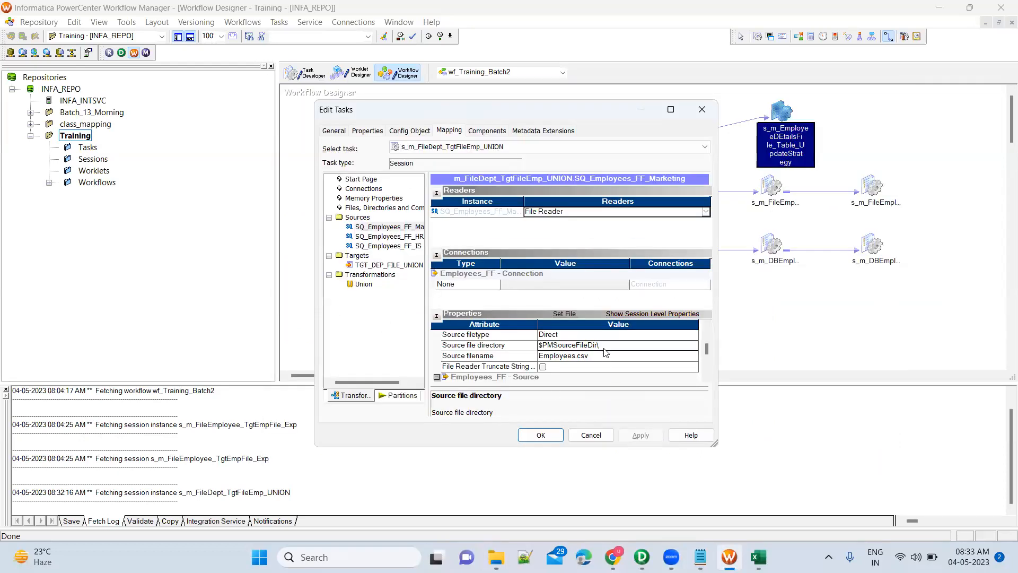
key(alt+Tab)
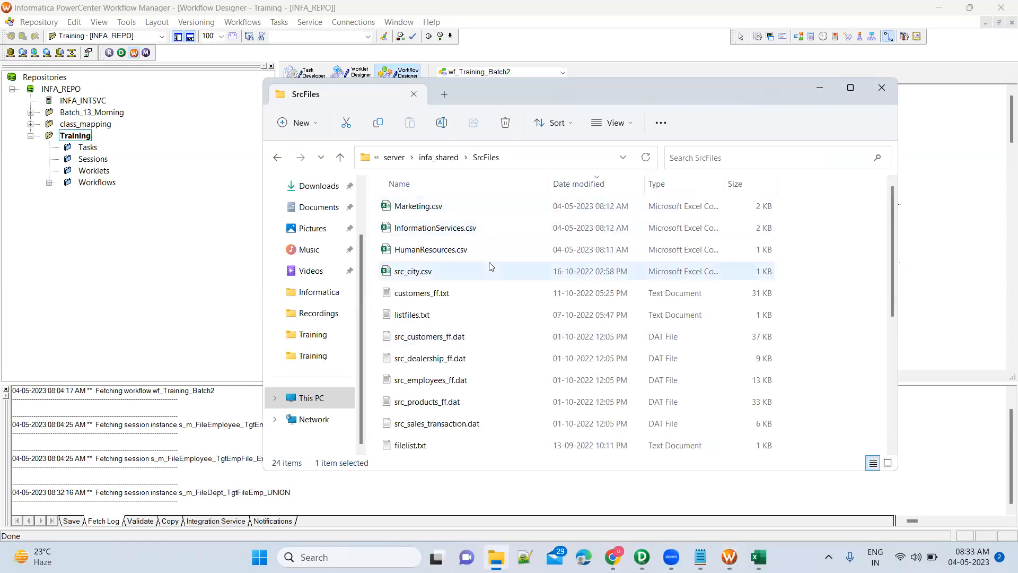
key(alt+Tab)
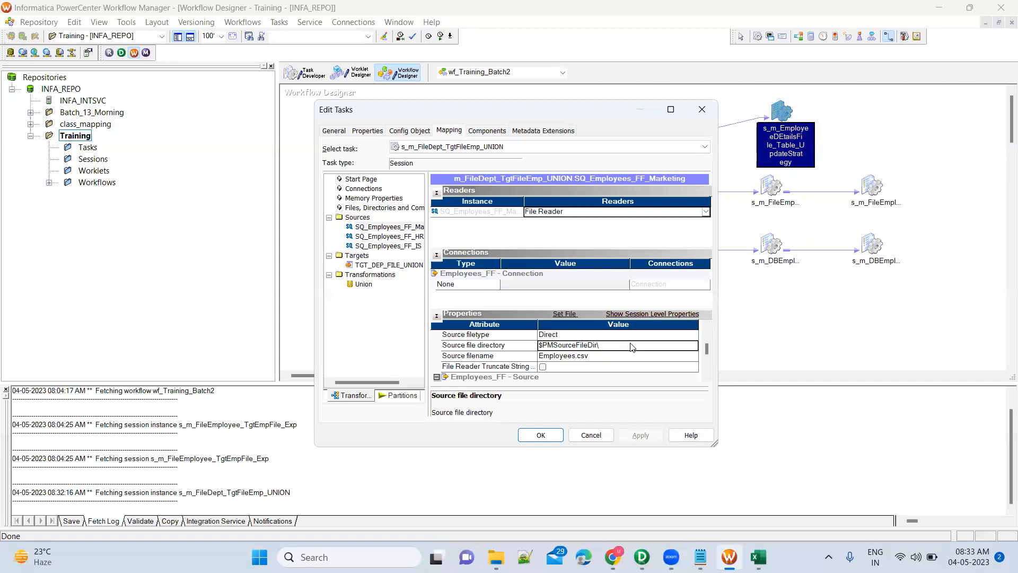
Set the source filename of SQ_Employees_FF_Marketing to Marketing.csv, taking the name from the file in the SrcFiles folder
key(alt+Tab)
click(473, 209)
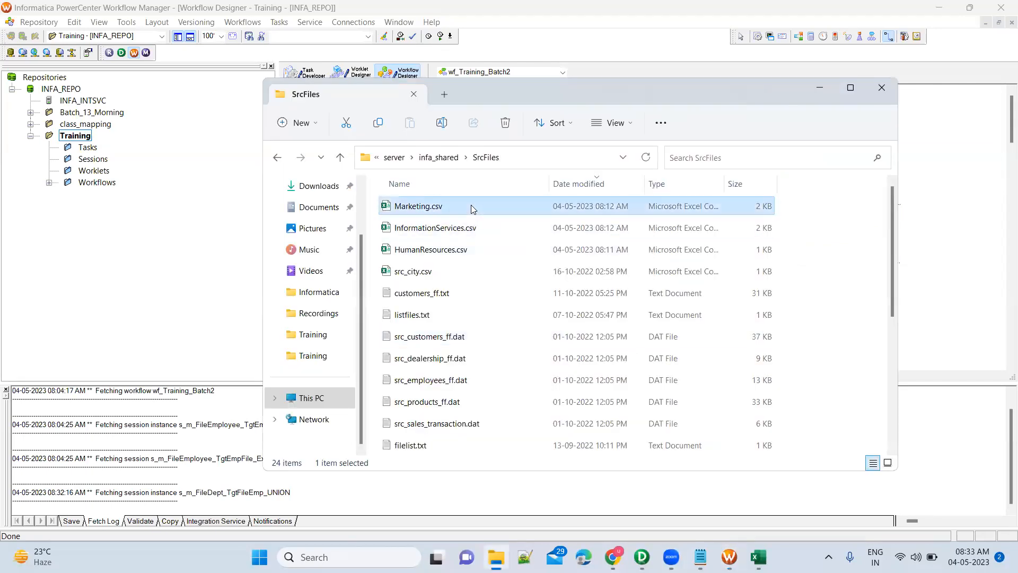
key(F2)
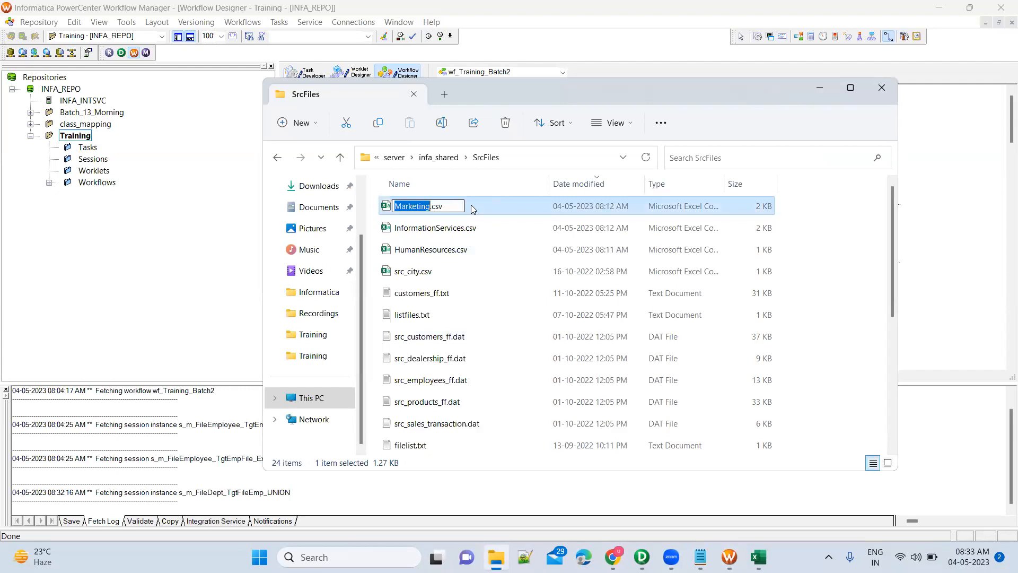
key(alt+Tab)
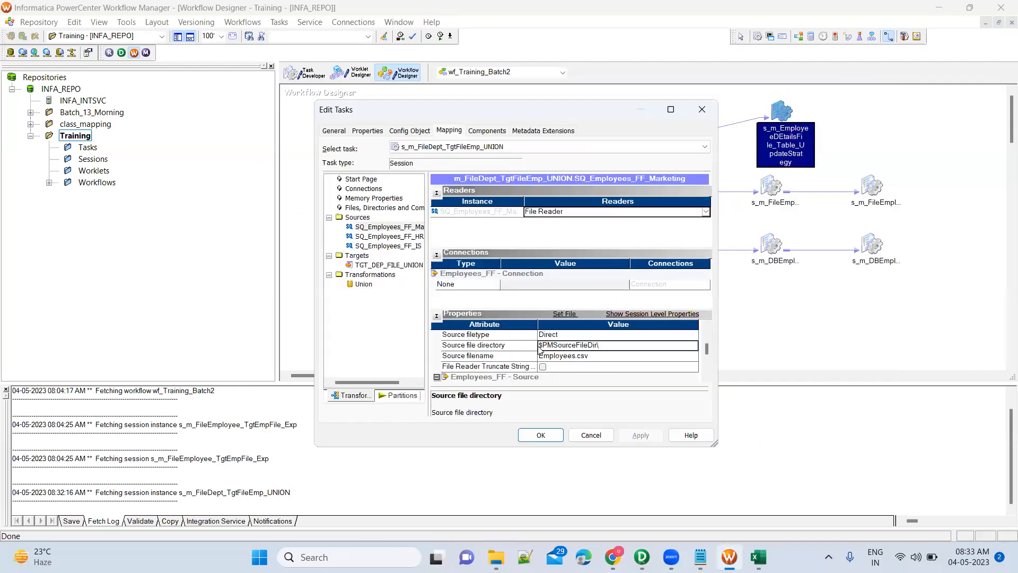
click(578, 356)
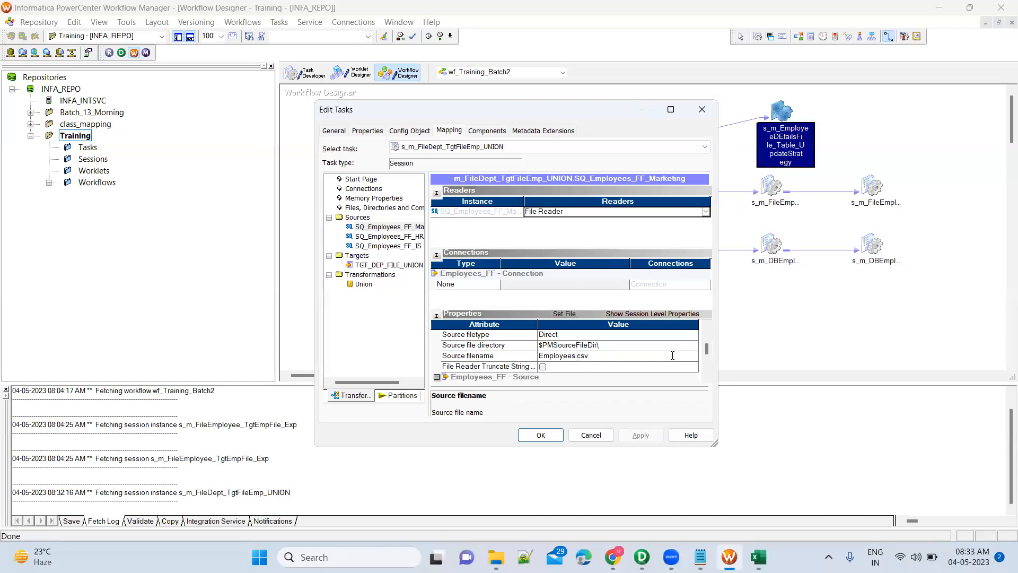
key(ctrl+shift+Left)
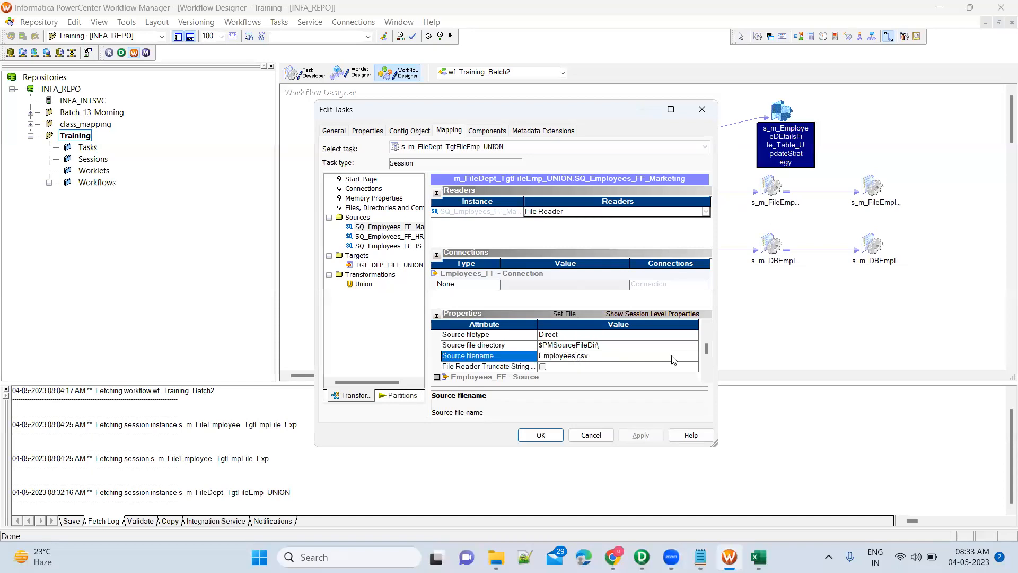
click(643, 357)
double_click(561, 356)
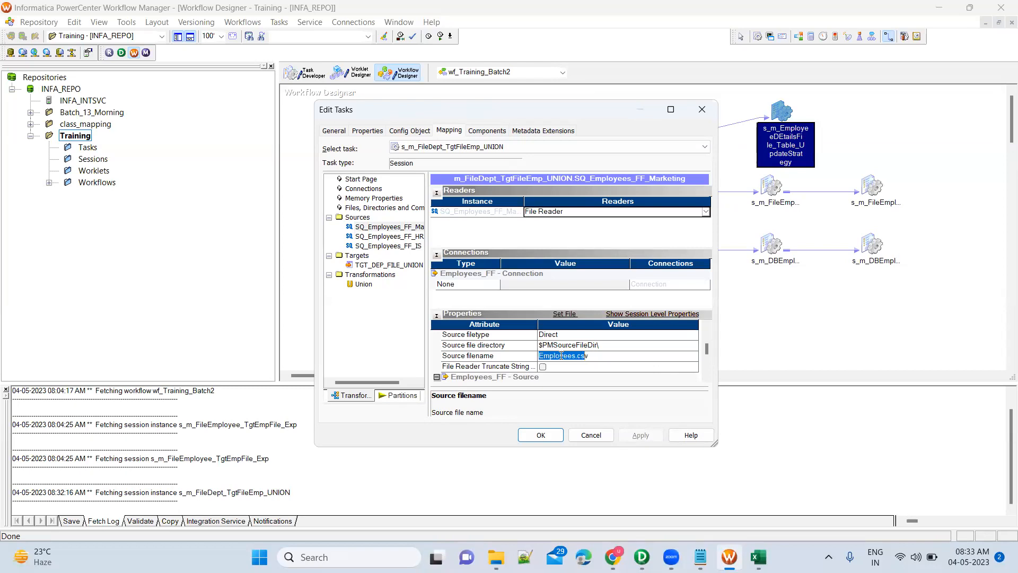
text(Marketing)
Set the source filename of SQ_Employees_FF_HR to HumanResources.csv, matching the file in the SrcFiles folder
click(397, 240)
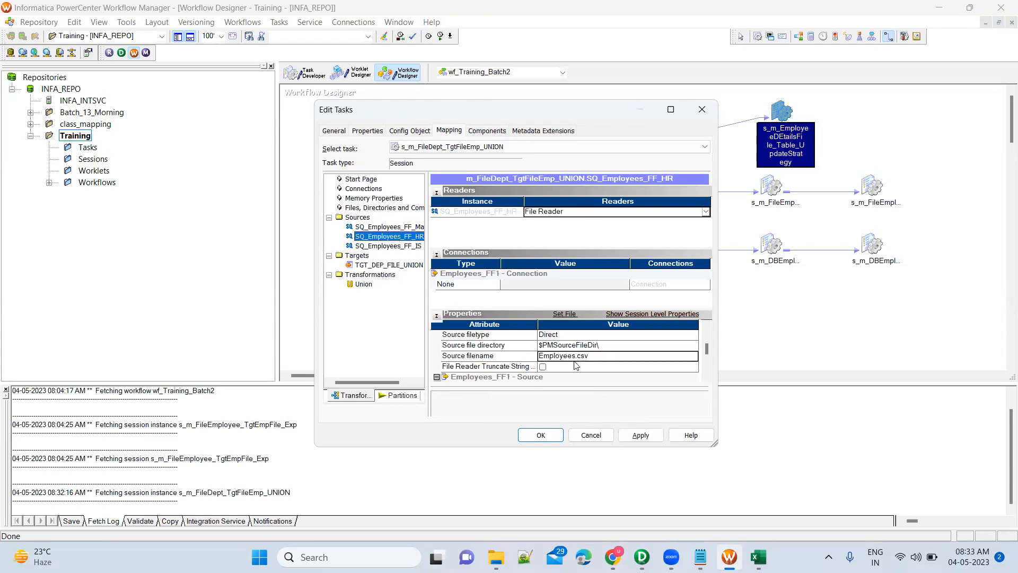
key(alt+Tab)
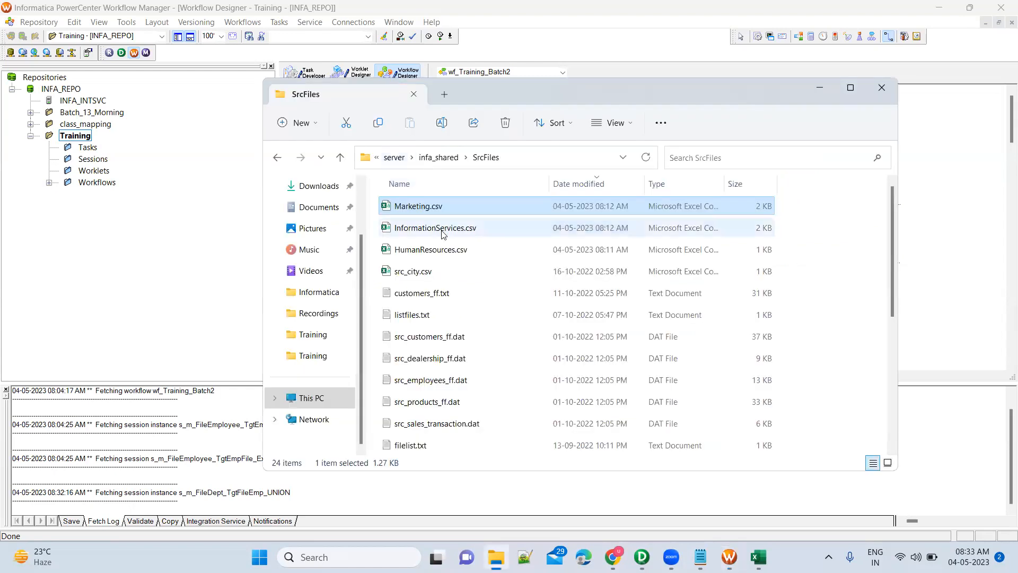
click(438, 259)
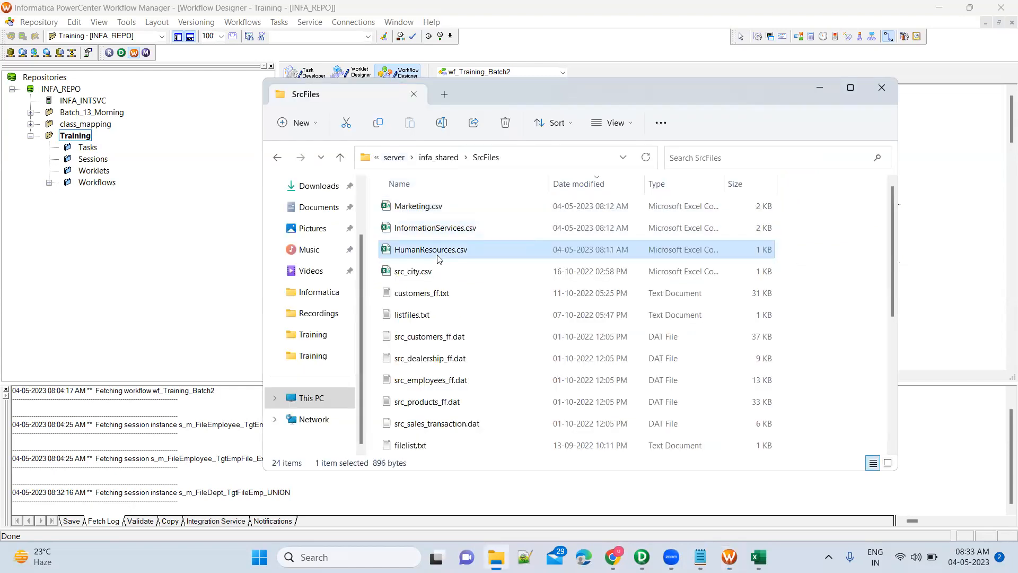
click(439, 259)
key(alt+Tab)
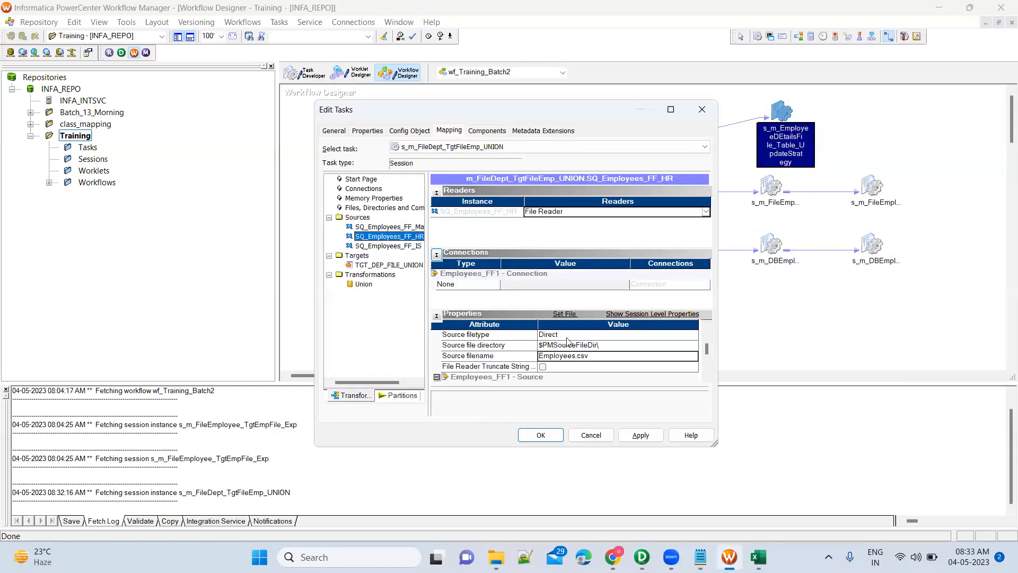
click(566, 356)
key(ctrl+shift+Left)
key(ctrl+shift+Right)
click(571, 356)
key(shift+Left)
key(shift+Left)
key(shift+Left)
key(shift+Left)
key(shift+Left)
key(shift+Left)
key(shift+Left)
key(shift+Left)
key(shift+Left)
text(HumanResources)
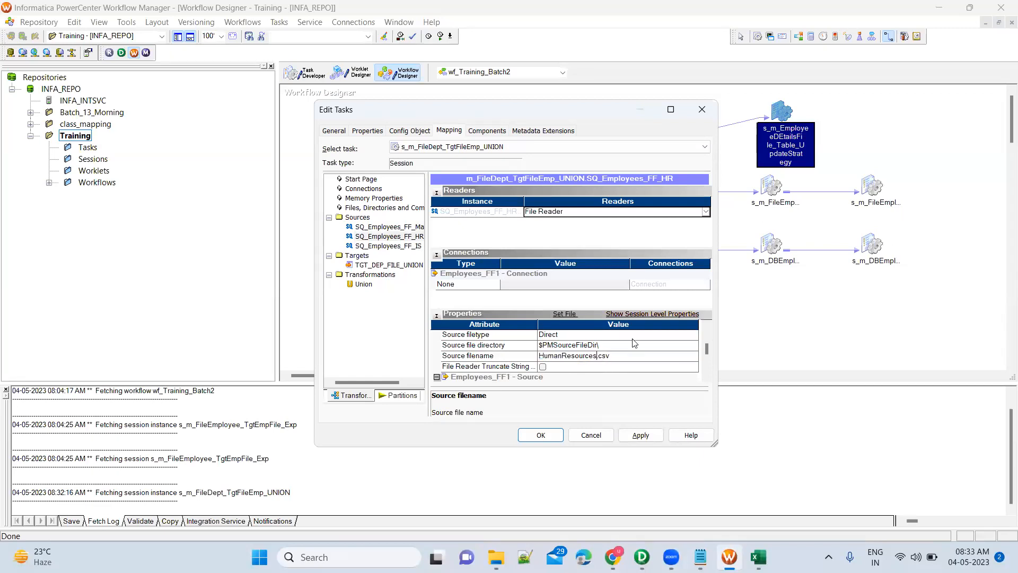
Set the source filename of SQ_Employees_FF_IS to InformationServices.csv, copying the name from the file in the SrcFiles folder
click(404, 247)
key(alt+Tab)
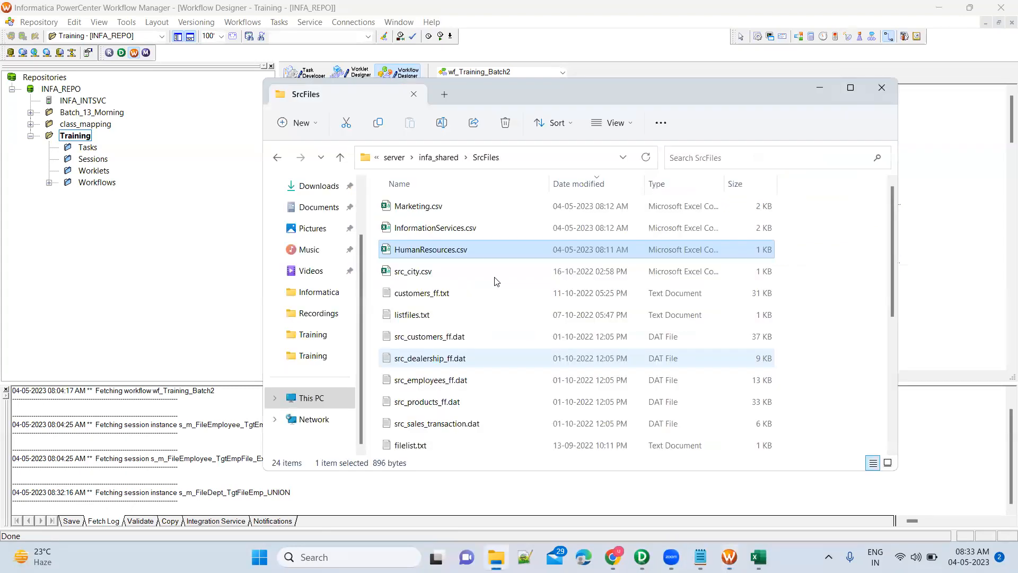
click(485, 227)
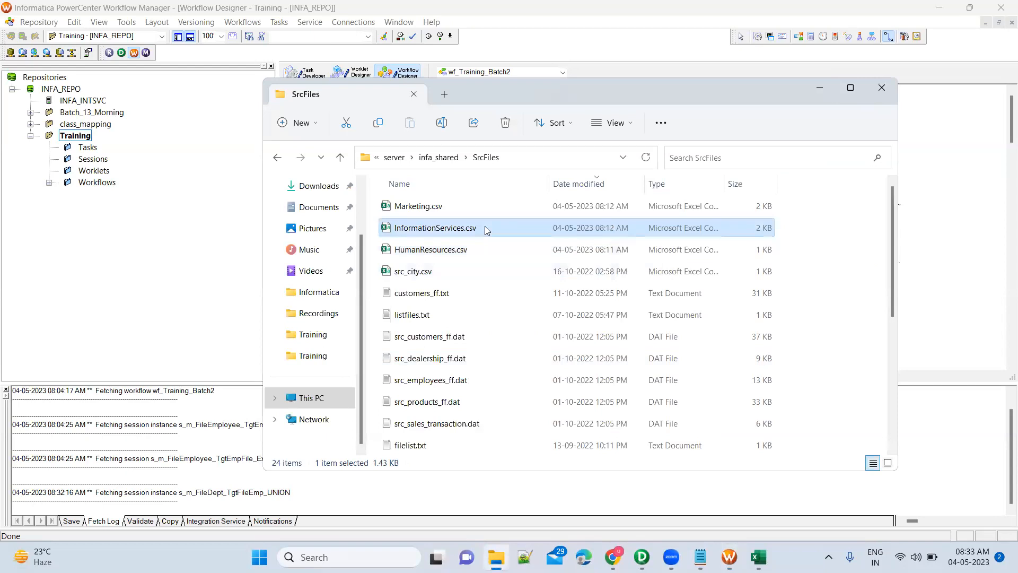
click(484, 228)
key(ctrl+c)
key(Escape)
key(alt+Tab)
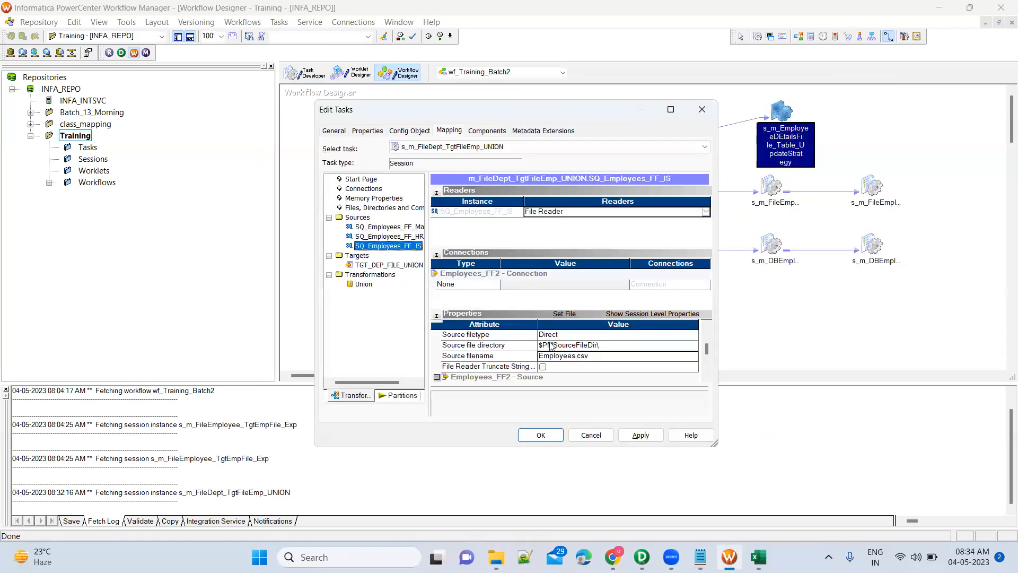
click(565, 359)
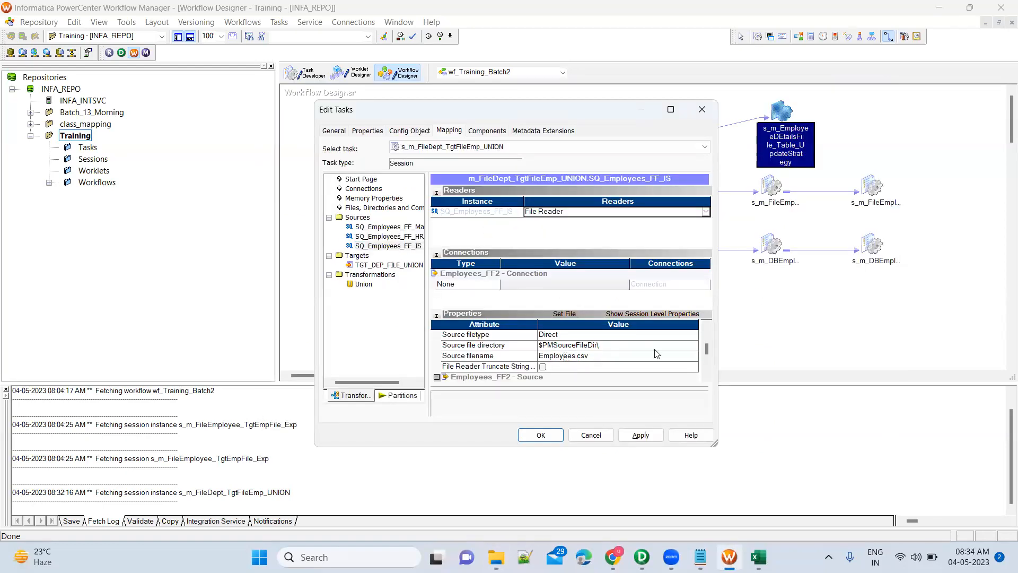
key(shift+Left)
key(shift+Left)
key(shift+Left)
key(shift+Left)
key(shift+Left)
key(shift+Left)
key(shift+Left)
key(shift+Left)
key(ctrl+v)
Set the Header Options of the TGT_DEP_FILE_UNION target to Output Field Names
click(412, 266)
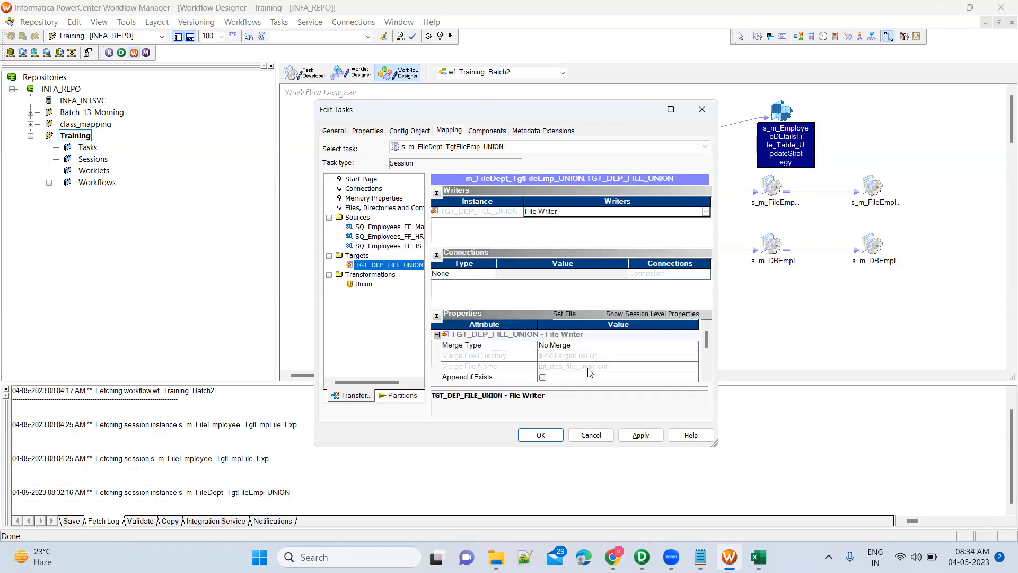
scroll(588, 373, down, 1)
scroll(588, 373, down, 2)
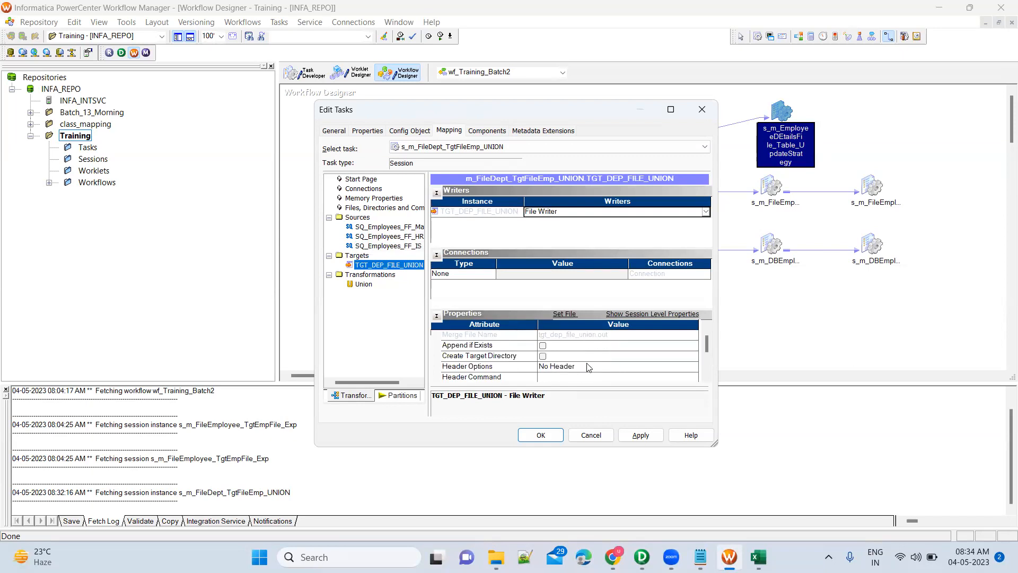
click(588, 367)
click(587, 367)
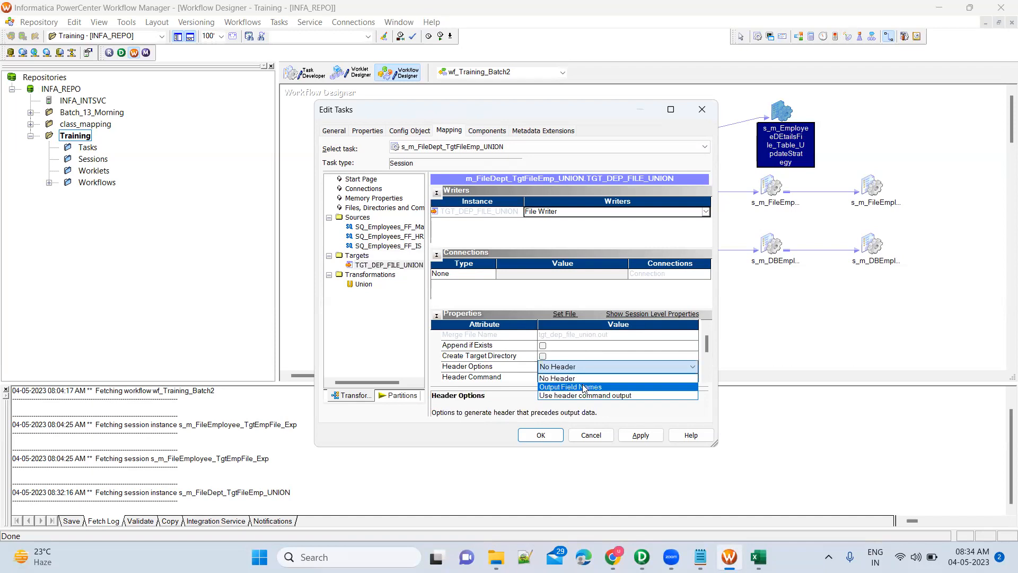
click(584, 387)
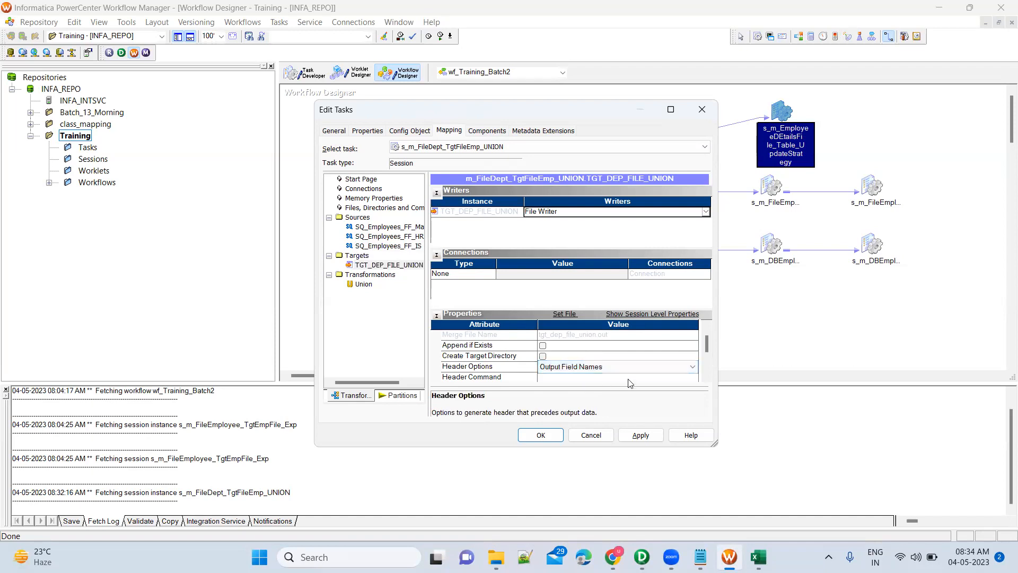
Review the target's output file directory and filename, and examine the TgtFiles folder in File Explorer sorted by date modified
click(707, 377)
click(707, 377)
click(707, 377)
click(706, 377)
click(706, 377)
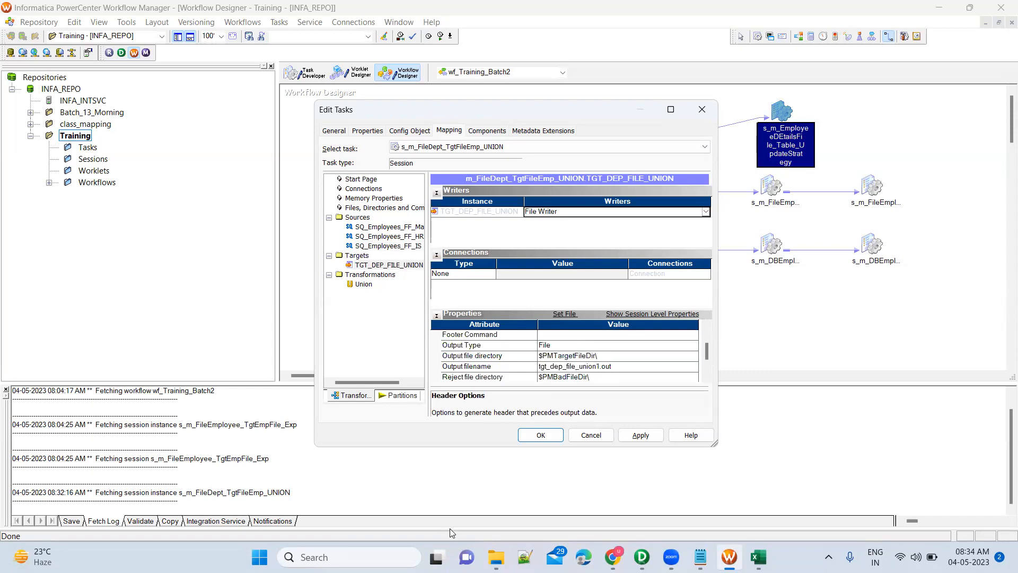
click(496, 556)
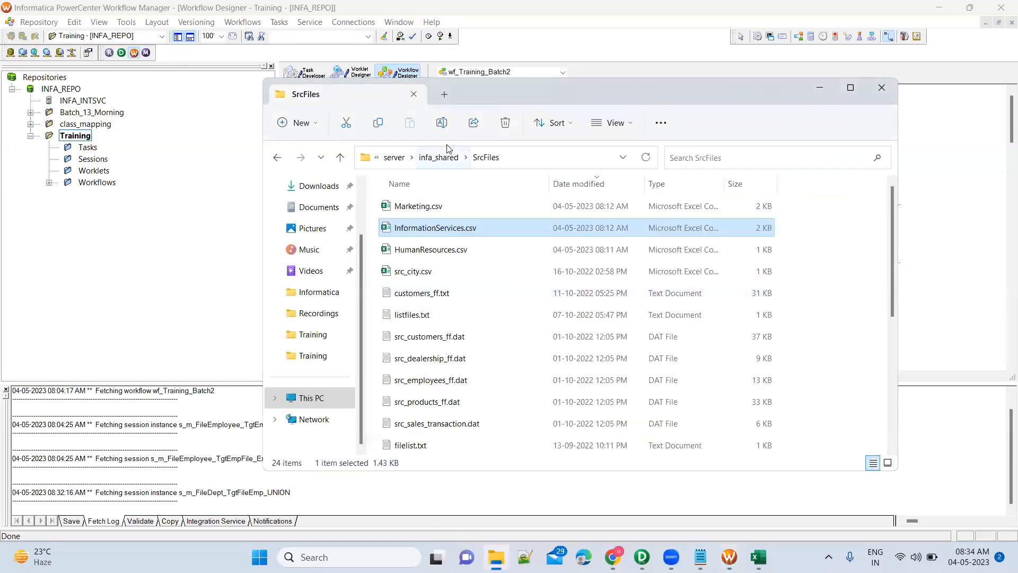
click(438, 157)
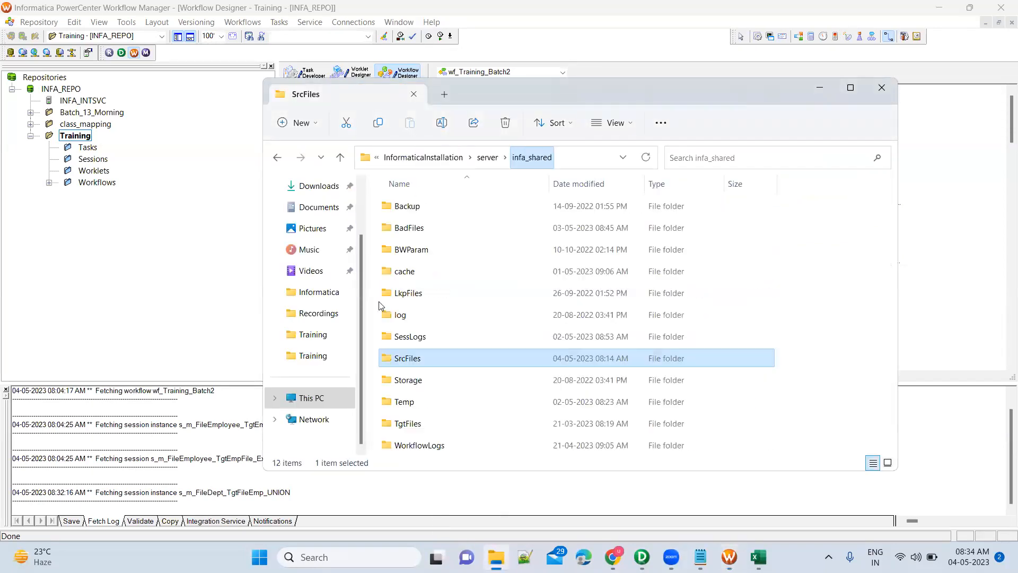
double_click(408, 424)
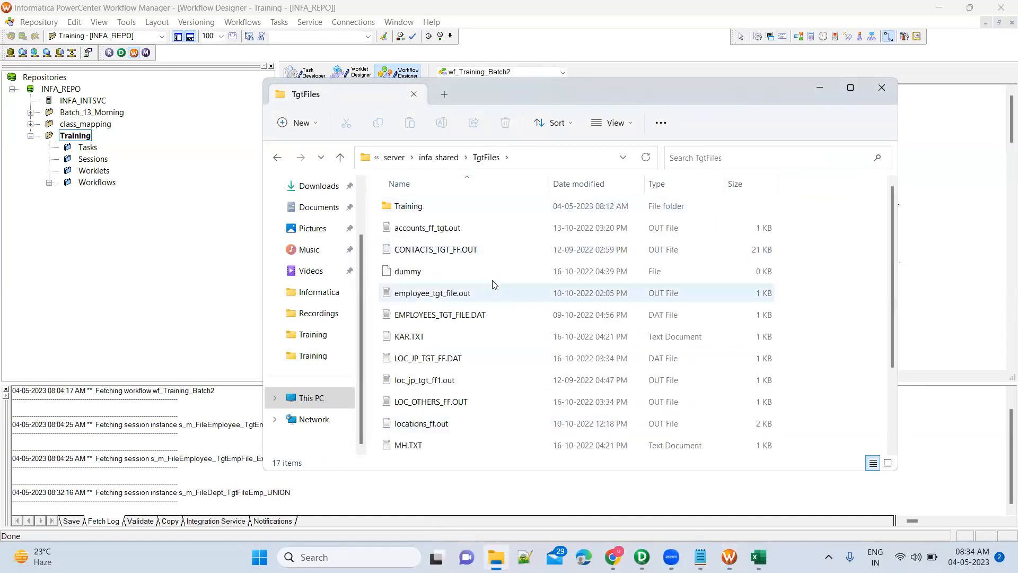
click(578, 183)
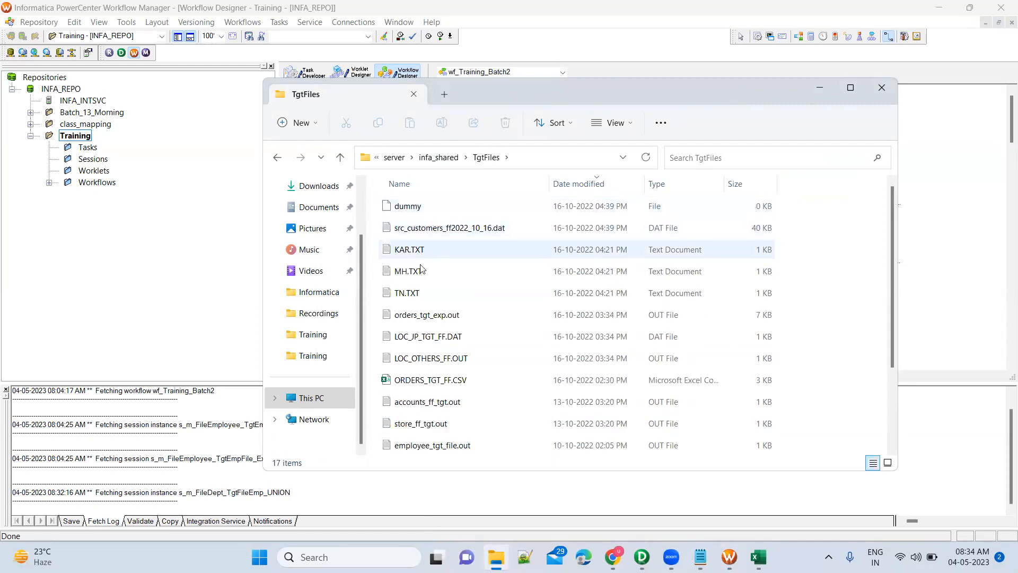
key(alt+Tab)
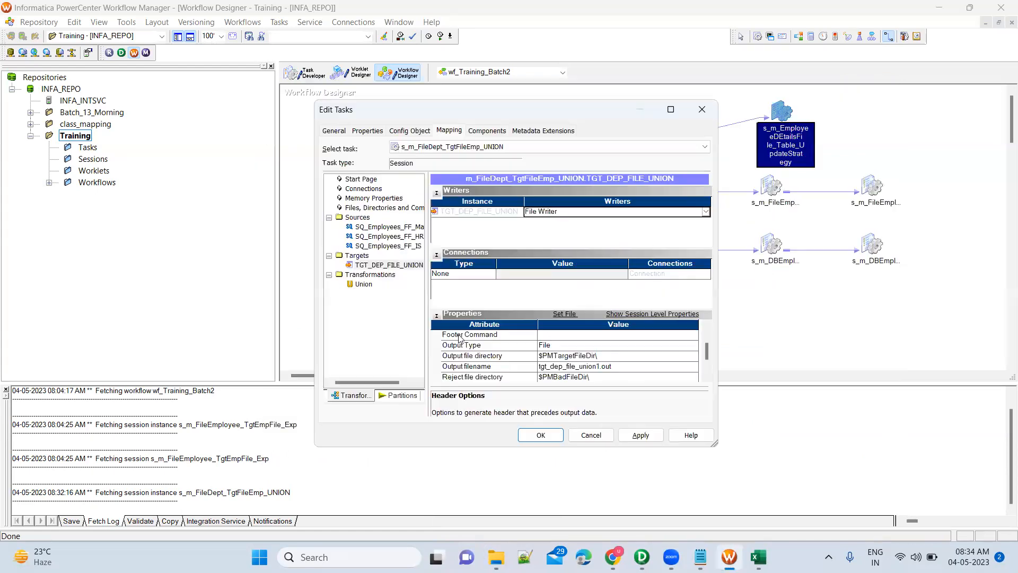
Set the output filename of the TGT_DEP_FILE_UNION target to TGT_DEPT_UNION.txt and apply the change
click(592, 367)
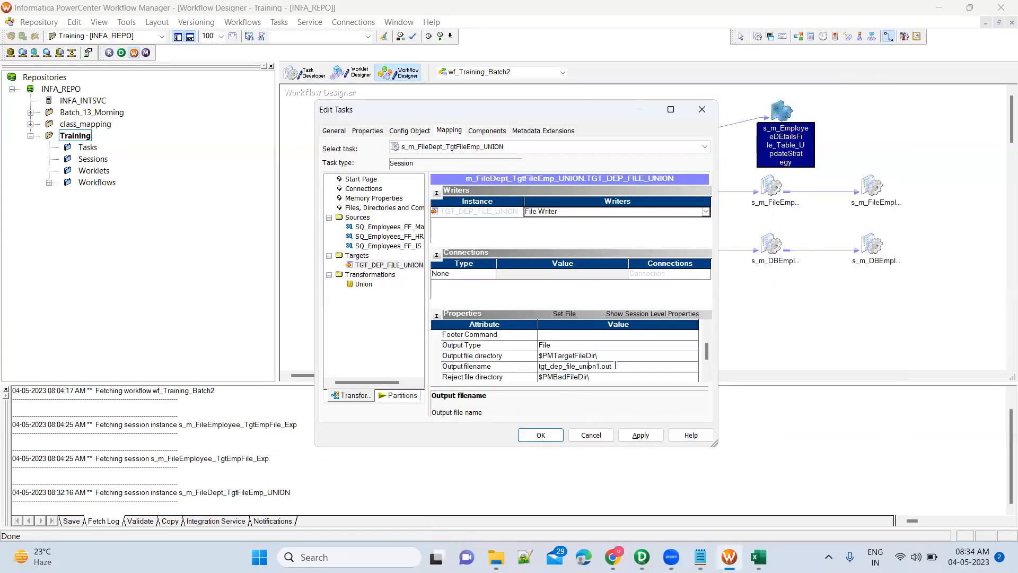
double_click(615, 366)
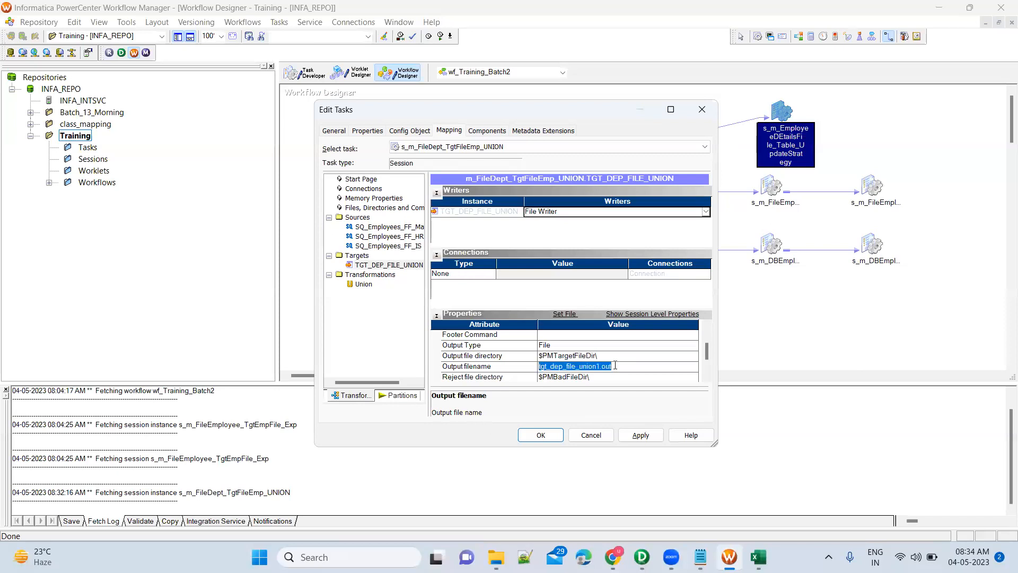
text(TGT_DEPT_UNION.txt)
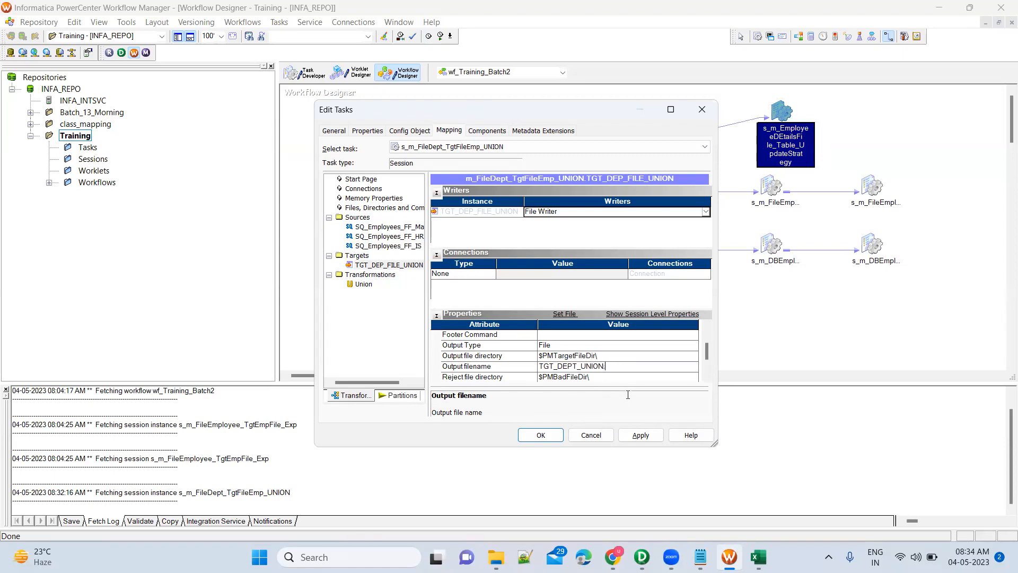
click(638, 436)
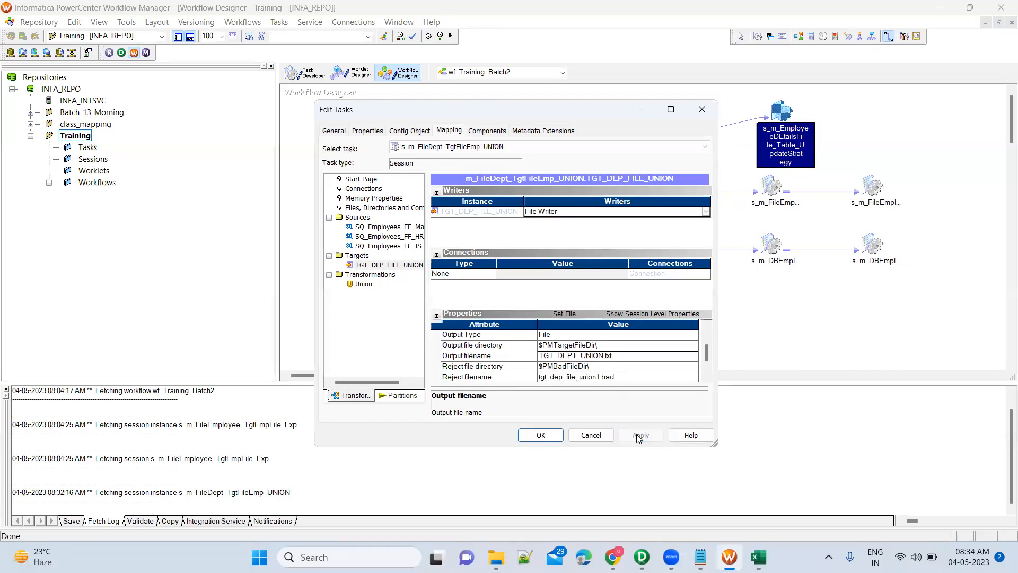
Review the Union transformation's properties, accept the session edits, and save the wf_Training_Batch2 workflow
click(364, 285)
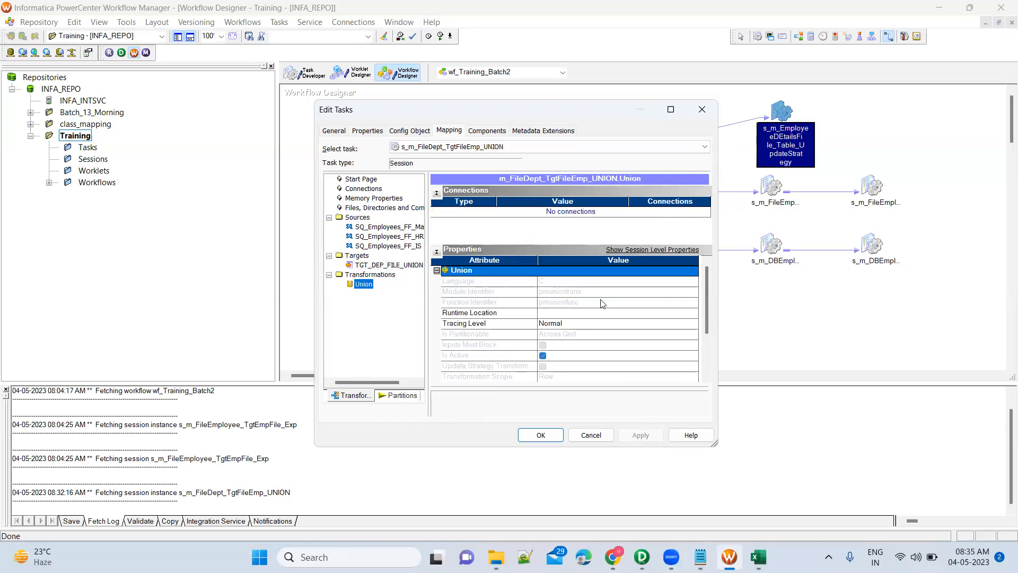
scroll(603, 303, down, 1)
scroll(602, 303, up, 1)
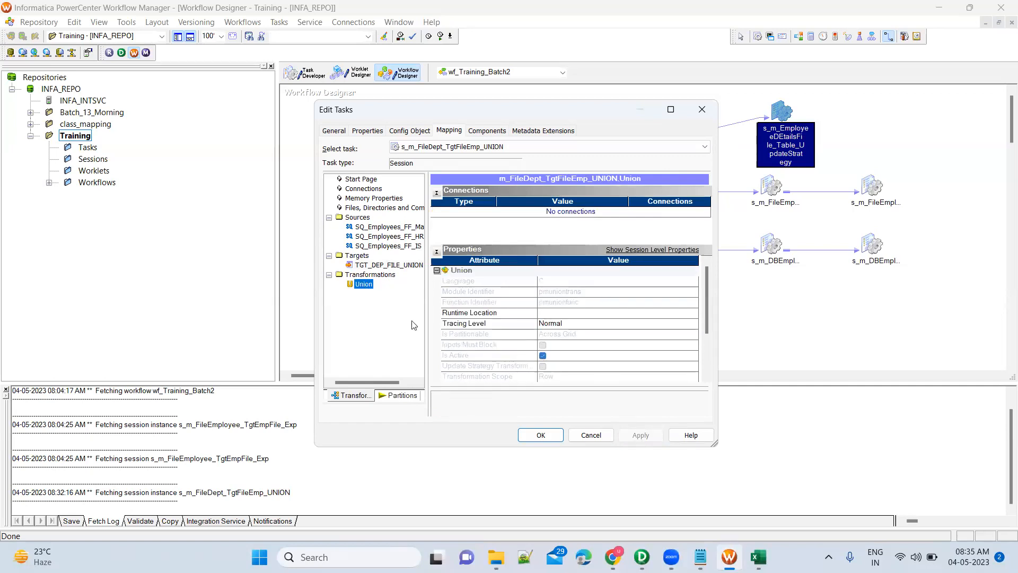
click(377, 265)
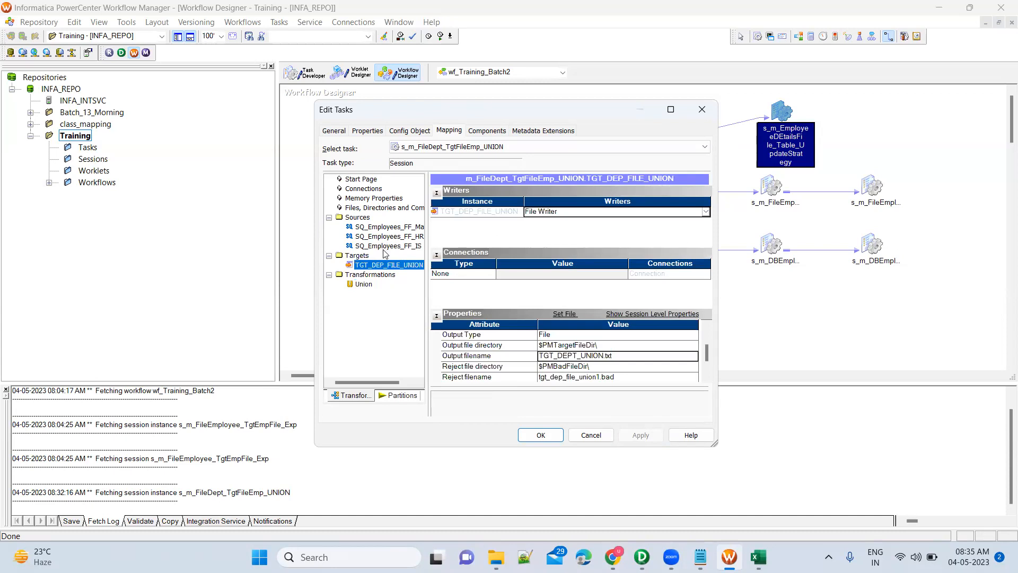
click(541, 440)
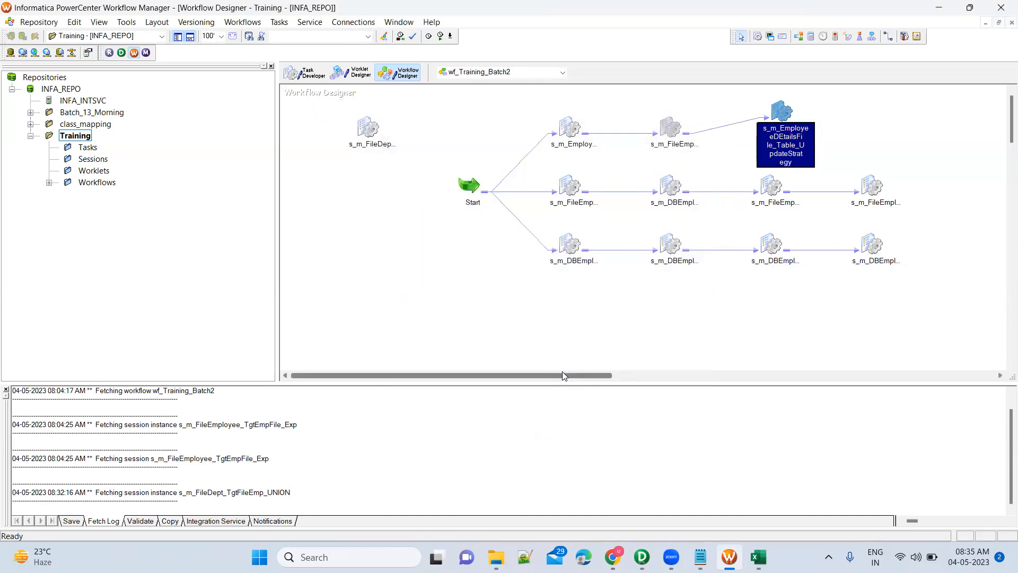
key(ctrl+s)
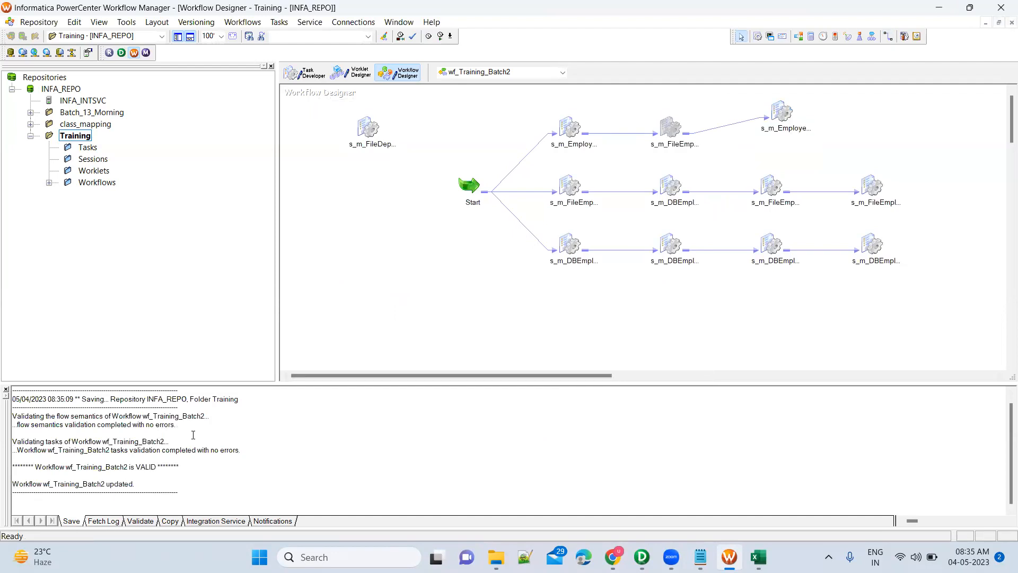
double_click(150, 467)
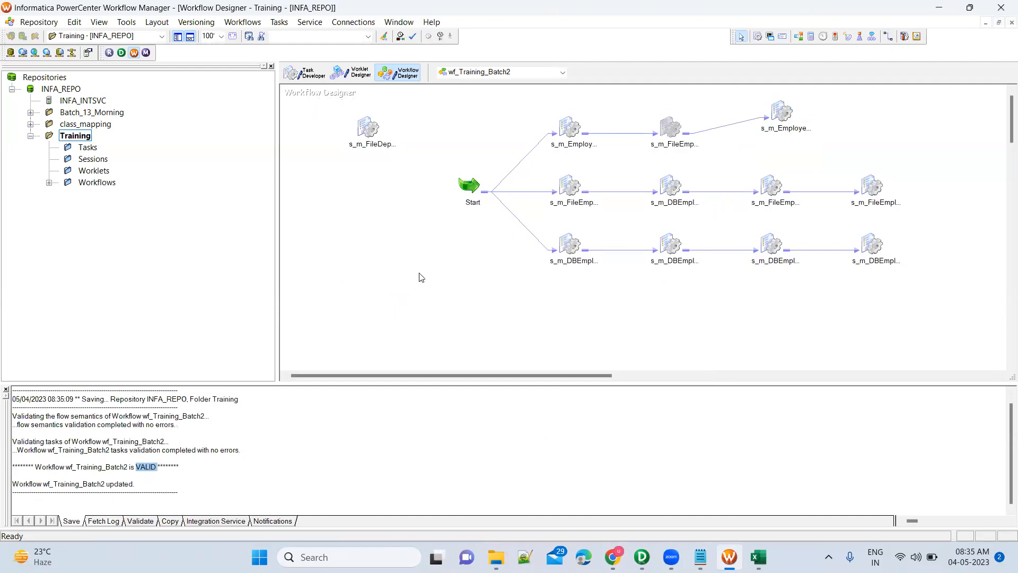
Start only the s_m_FileDept_TgtFileEmp_UNION task and examine its run details in Workflow Monitor
click(373, 129)
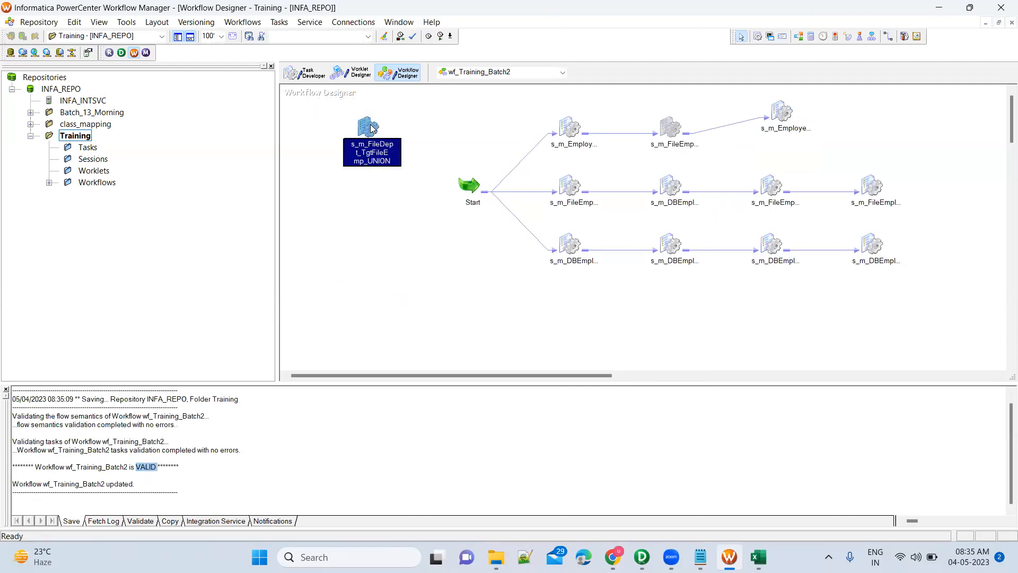
right_click(373, 129)
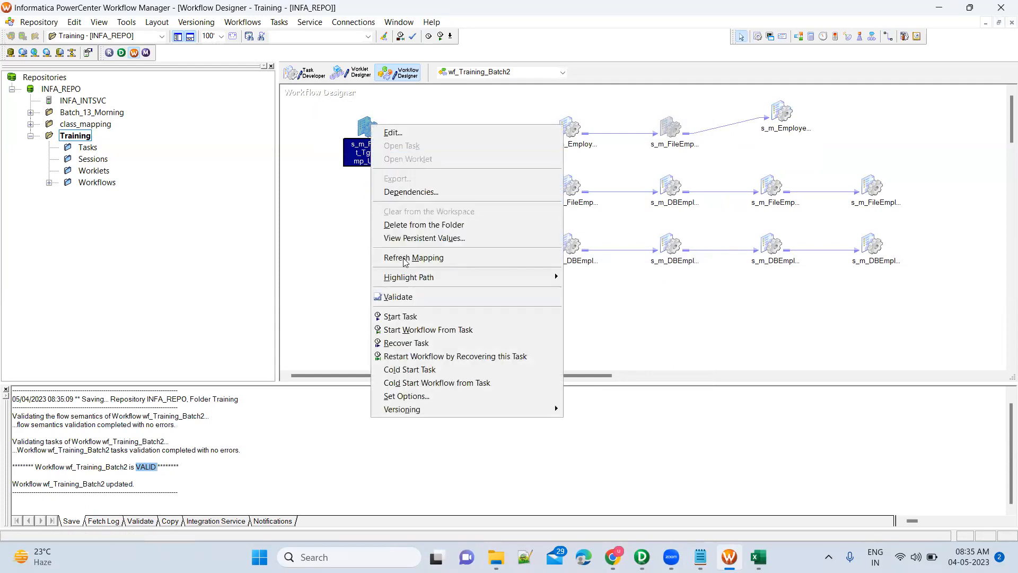
click(413, 317)
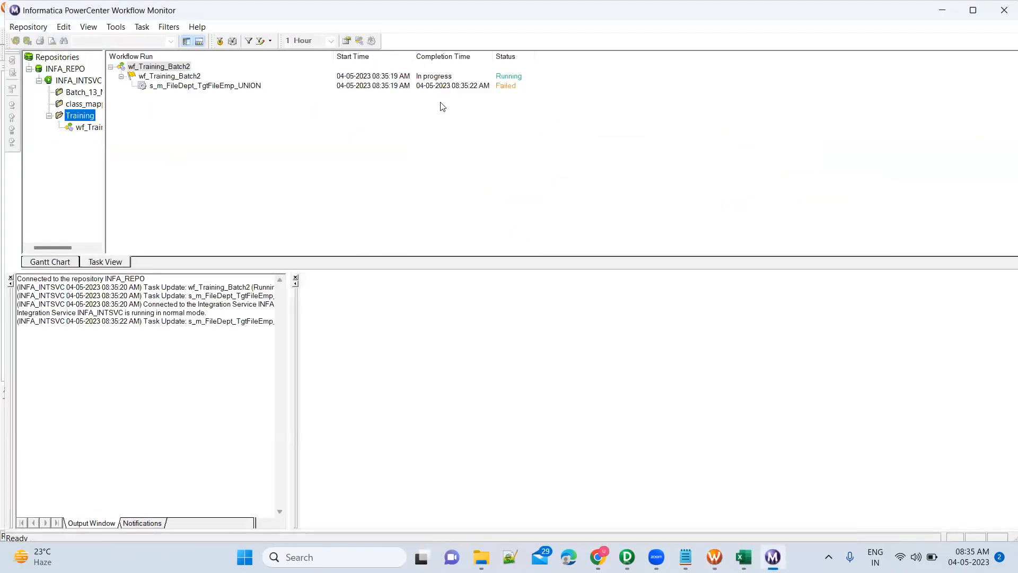
click(244, 87)
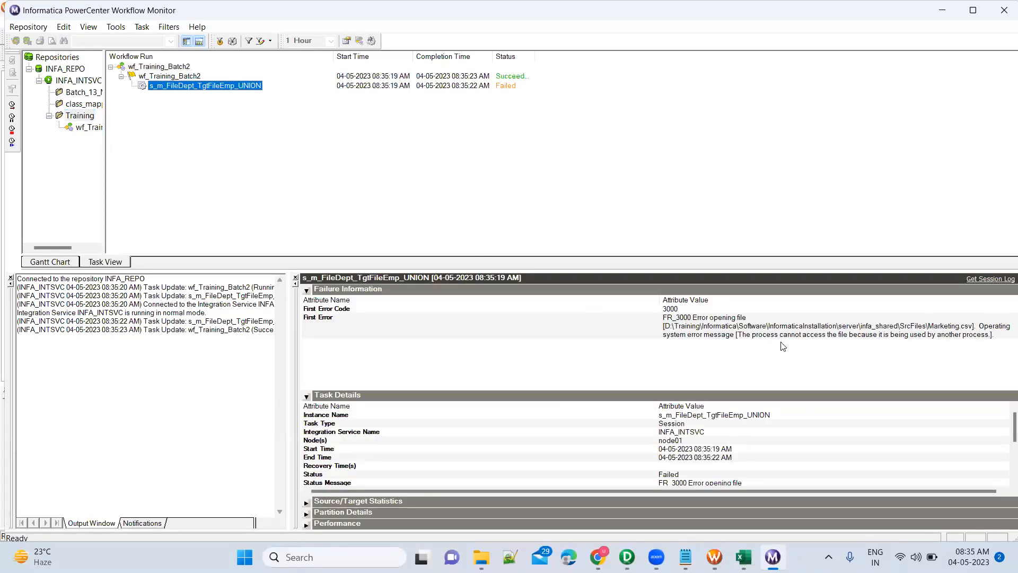
Switch to Excel and close Marketing.csv without saving changes, releasing the source file
key(alt+Tab)
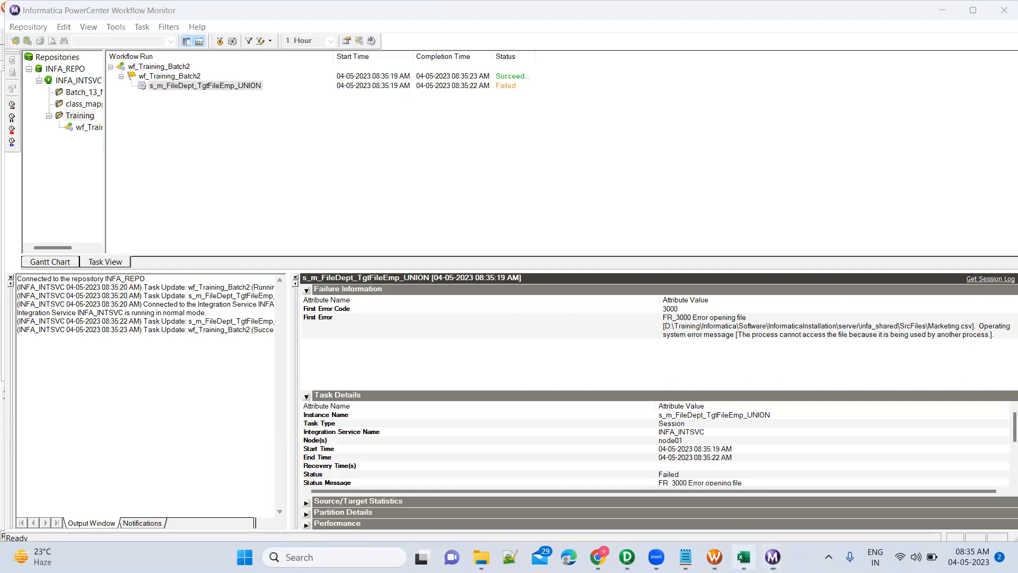
click(1002, 11)
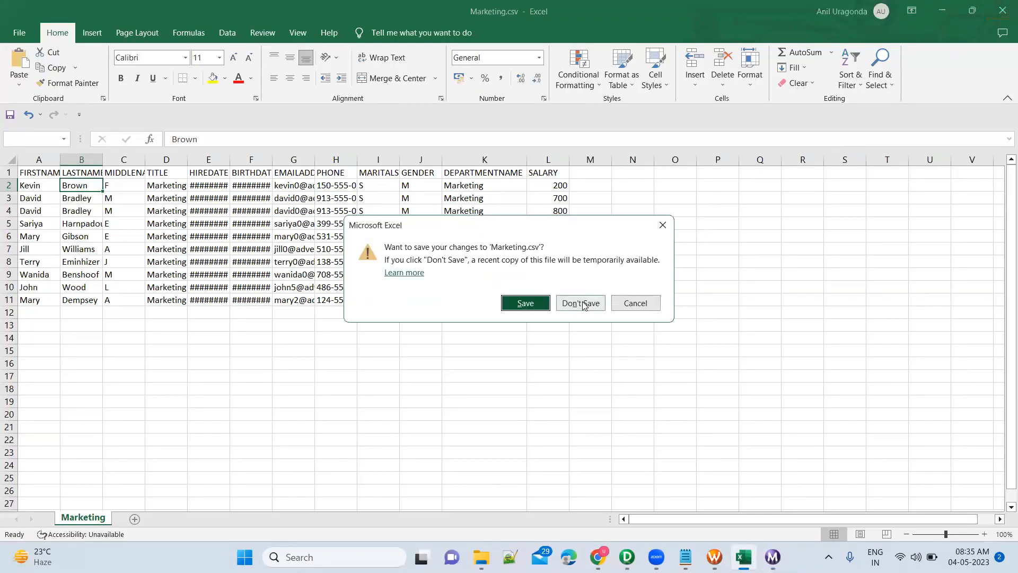
click(582, 303)
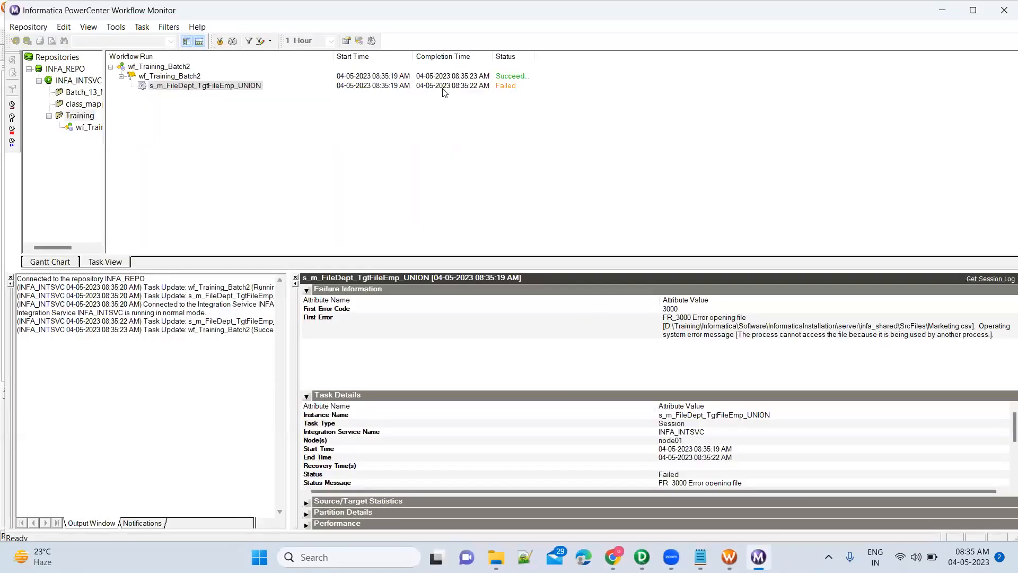
Compare the run status of wf_Training_Batch2 with that of its s_m_FileDept_TgtFileEmp_UNION session in Workflow Monitor
click(226, 88)
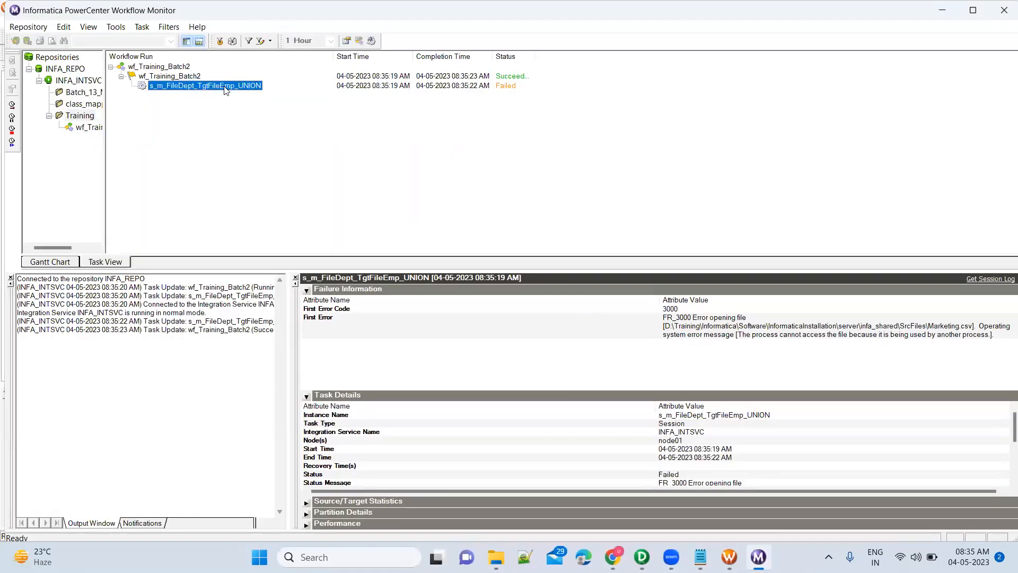
click(186, 78)
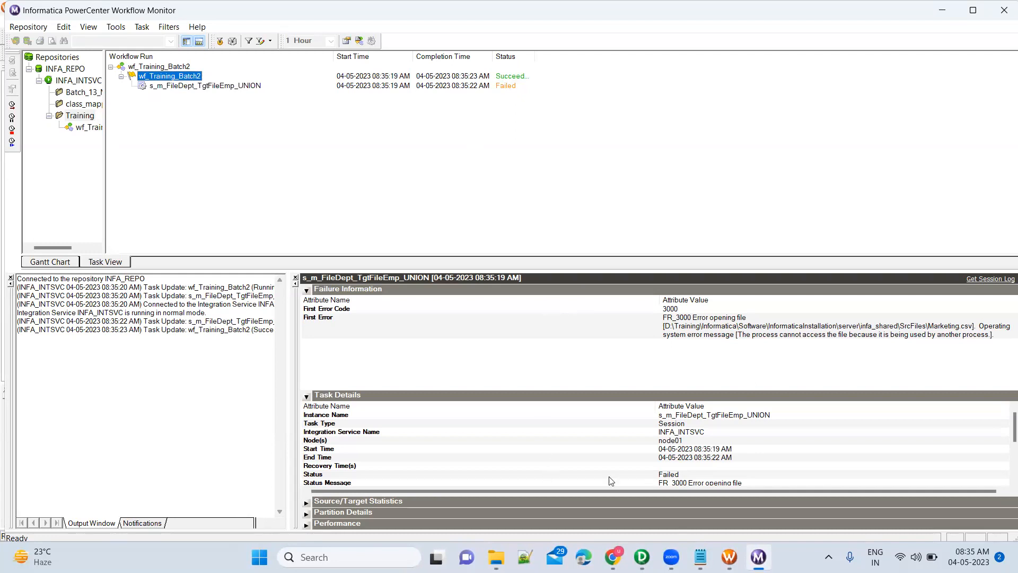
click(247, 87)
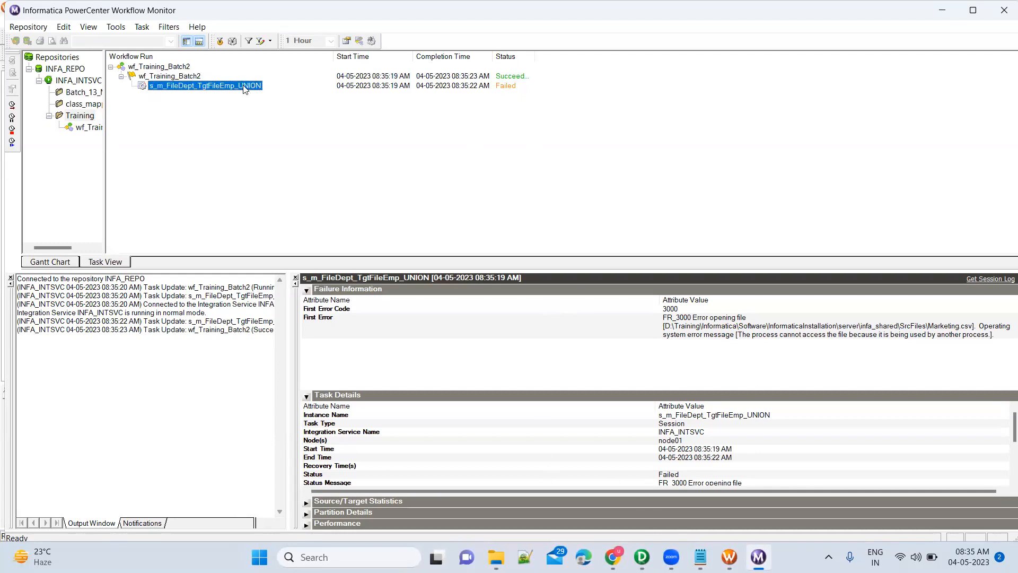
click(122, 78)
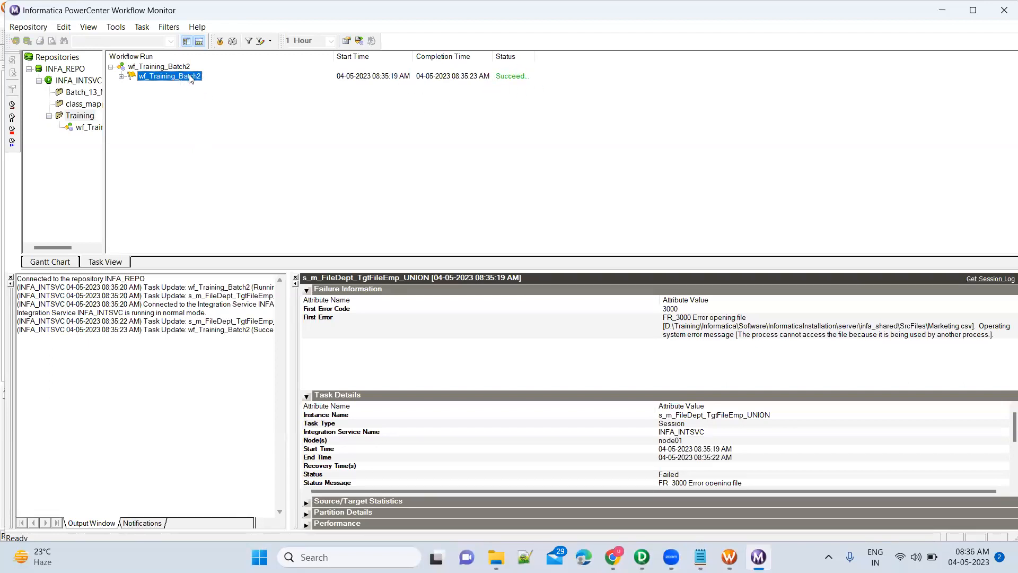
click(121, 77)
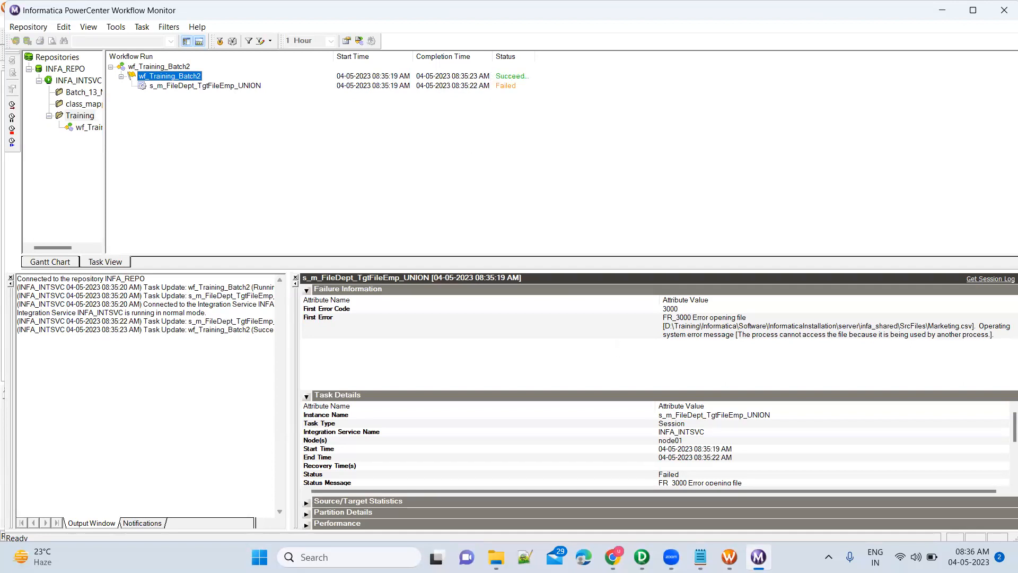
In Workflow Manager, enable "Fail parent if this task fails" for the s_m_FileDept_TgtFileEmp_UNION session and save the workflow
click(730, 556)
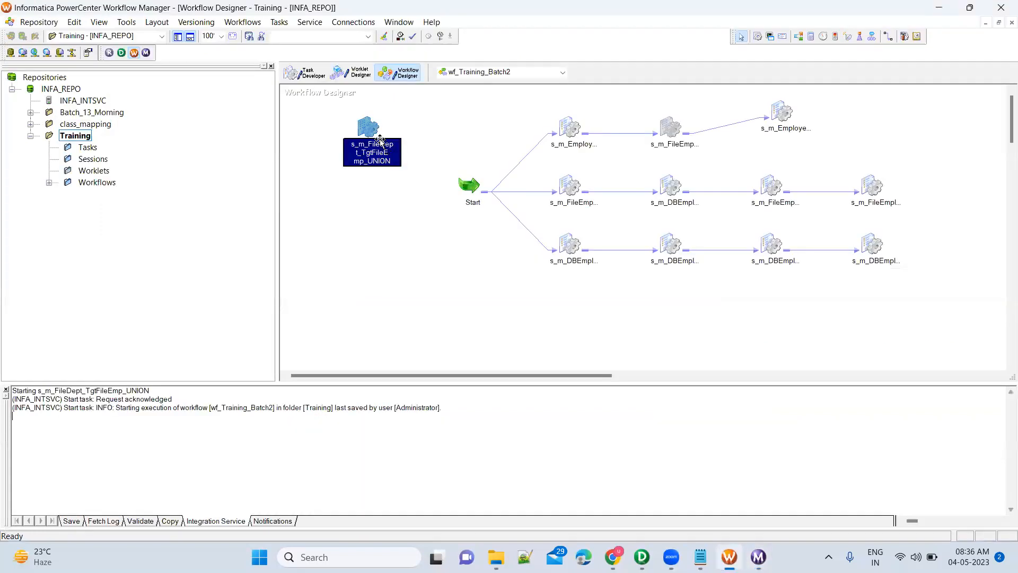
double_click(374, 137)
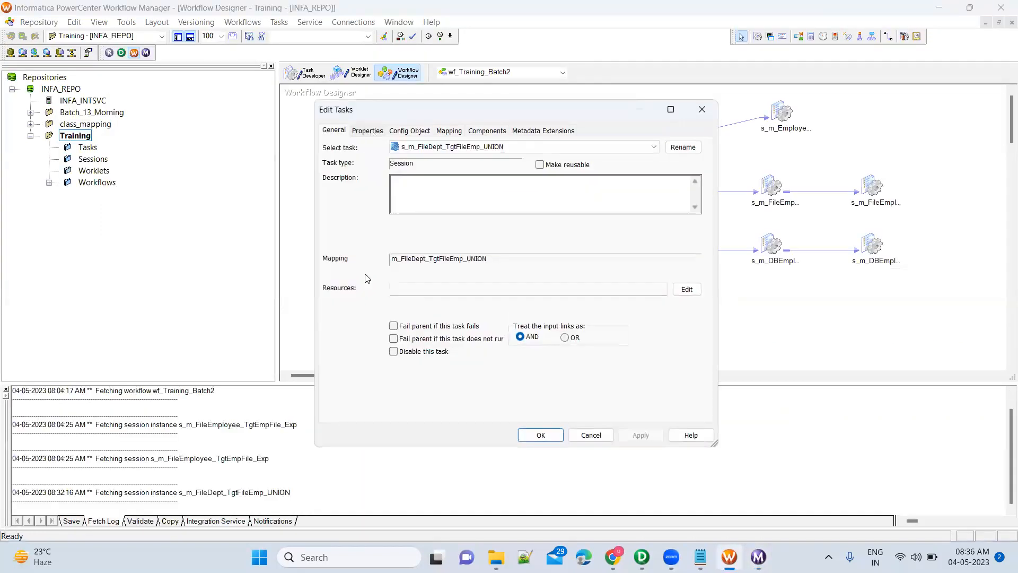
click(394, 326)
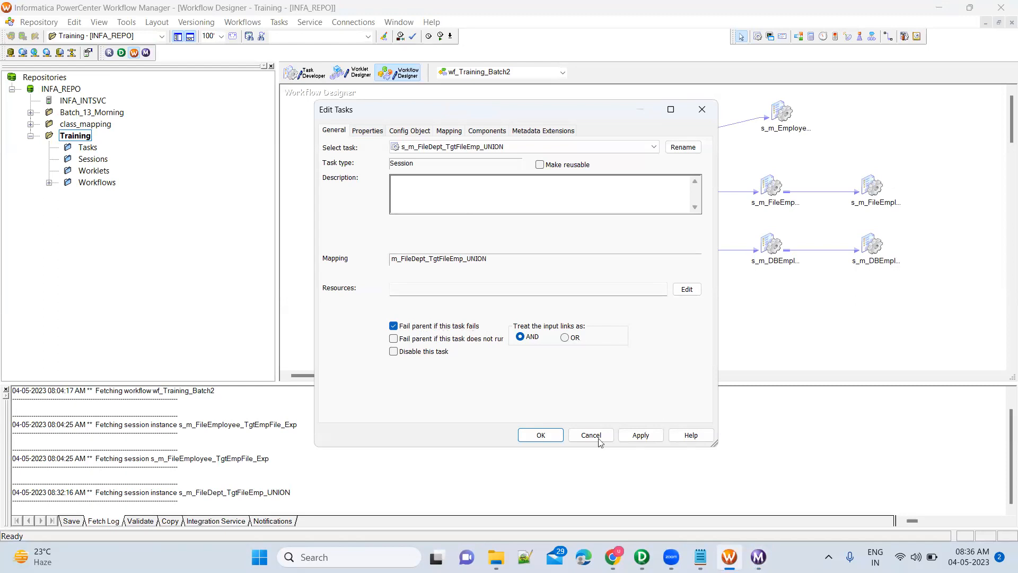
click(635, 439)
click(544, 437)
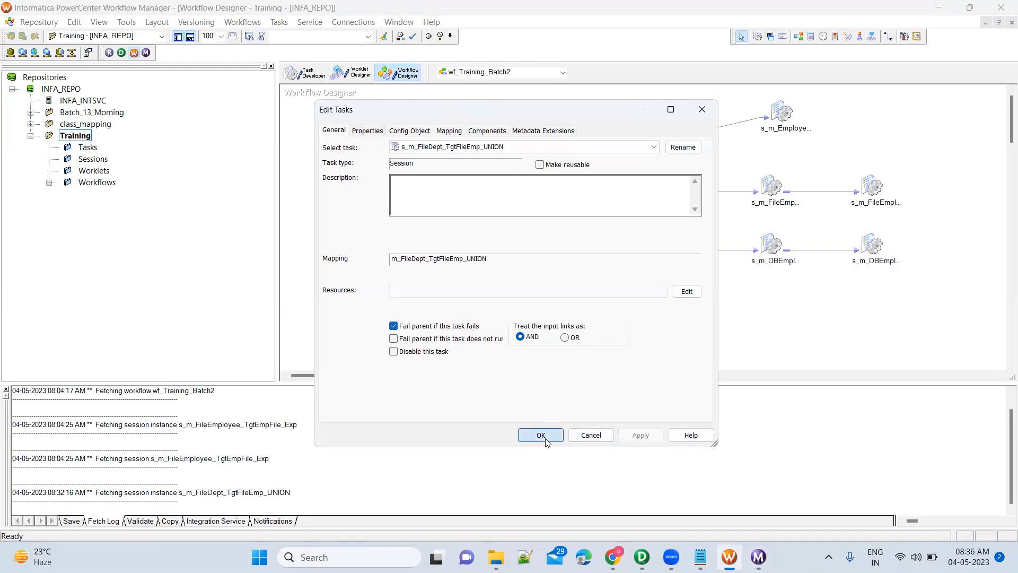
key(ctrl+s)
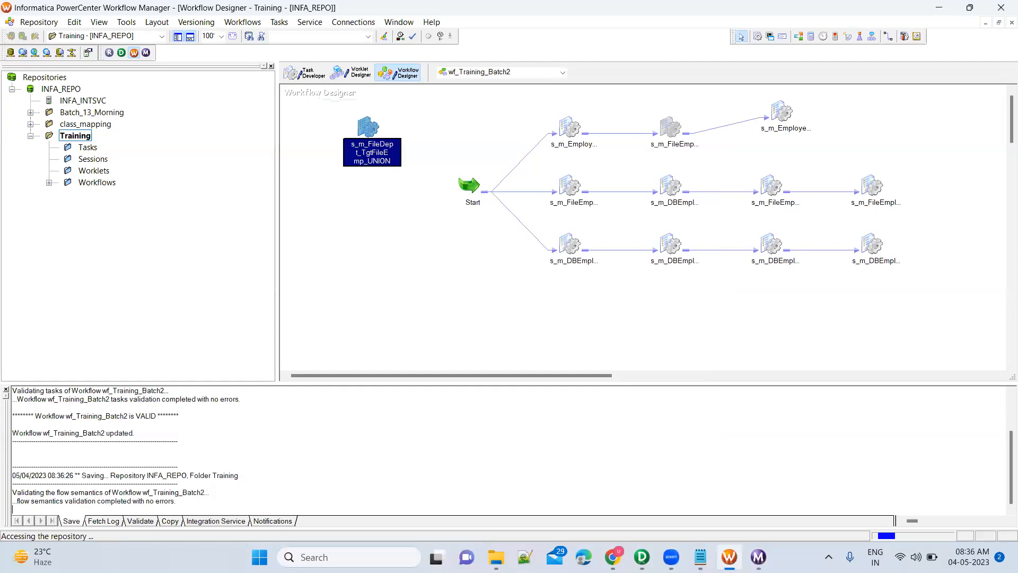
Open InformationServices.csv from the infa_shared SrcFiles folder in Excel
click(496, 557)
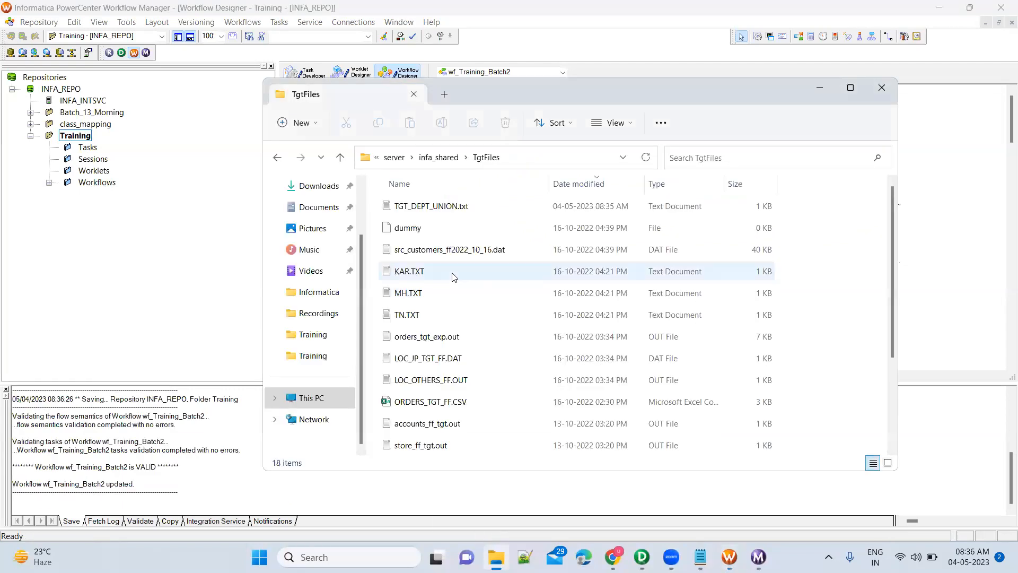
click(436, 162)
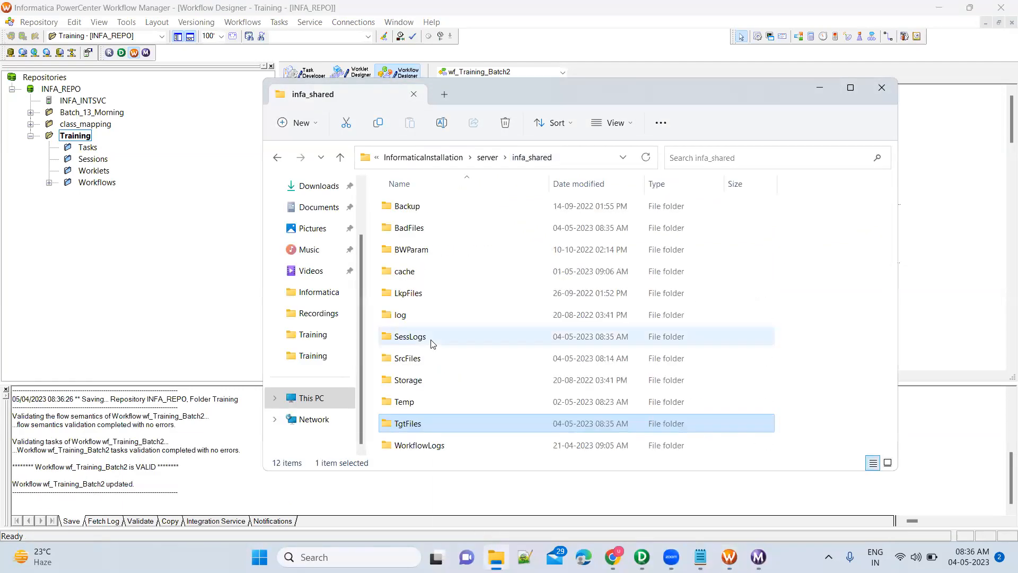
double_click(430, 358)
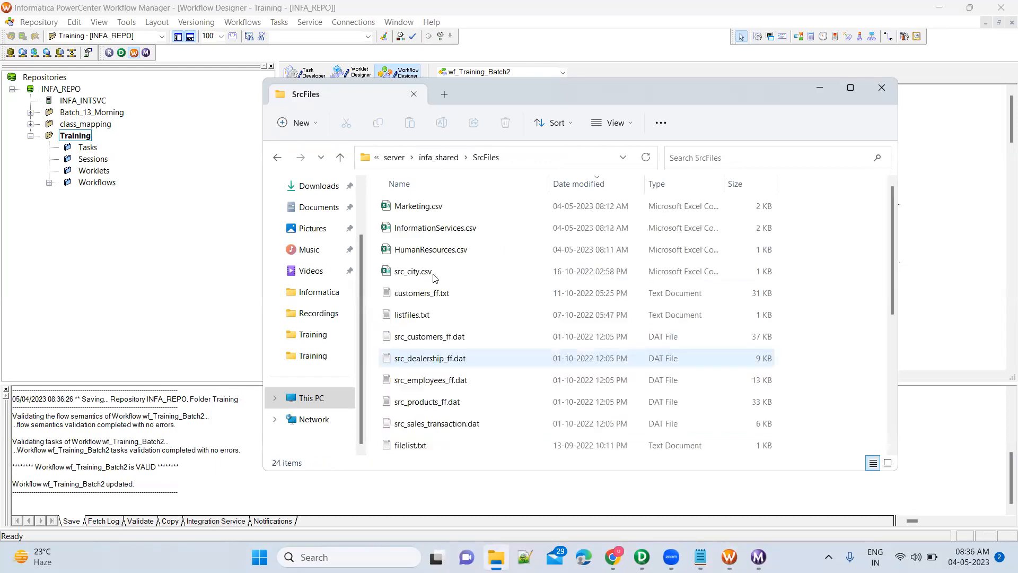
click(442, 232)
double_click(443, 231)
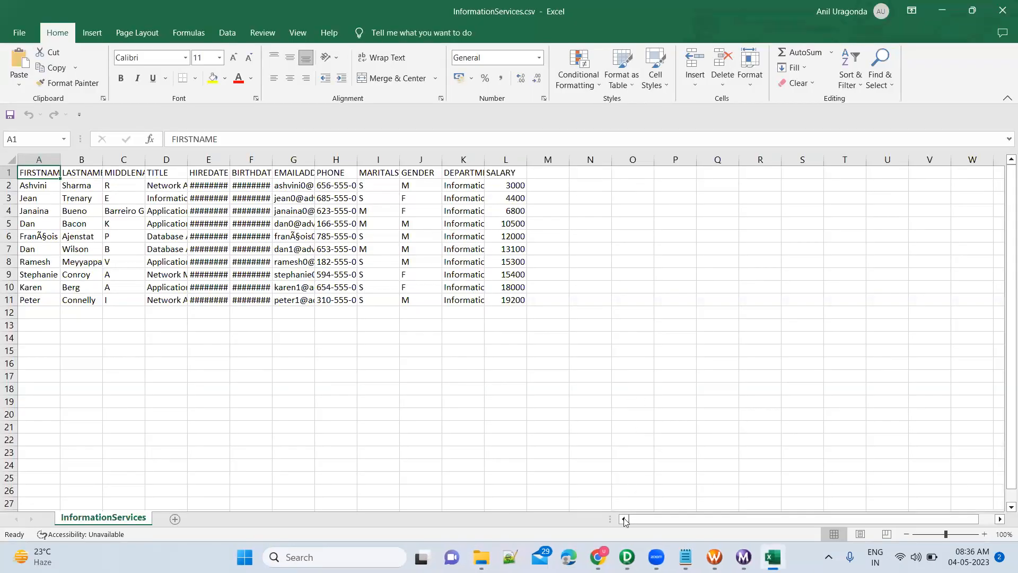
Restart the s_m_FileDept_TgtFileEmp_UNION task from Workflow Monitor and examine the new run's details
click(744, 557)
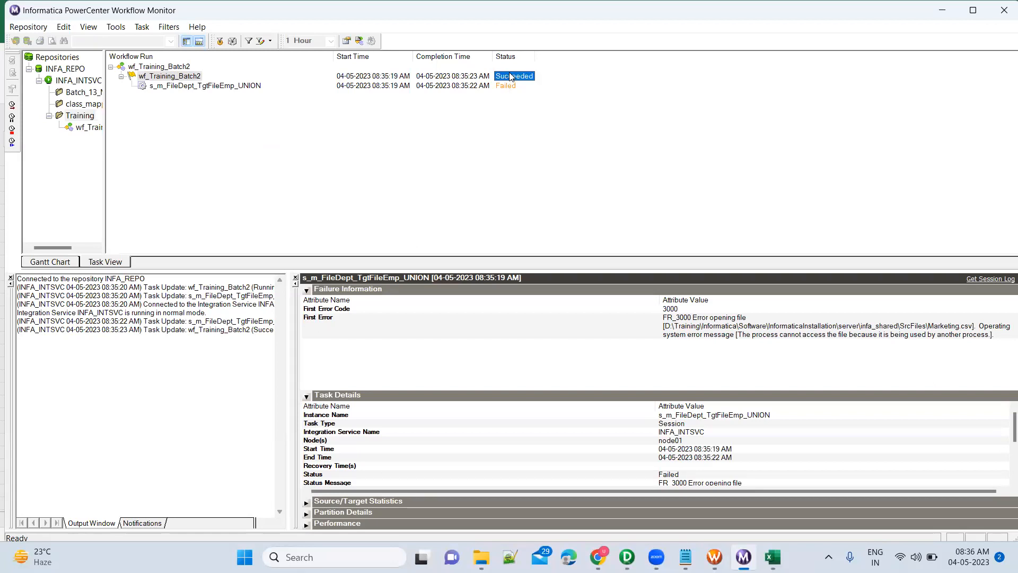
right_click(247, 90)
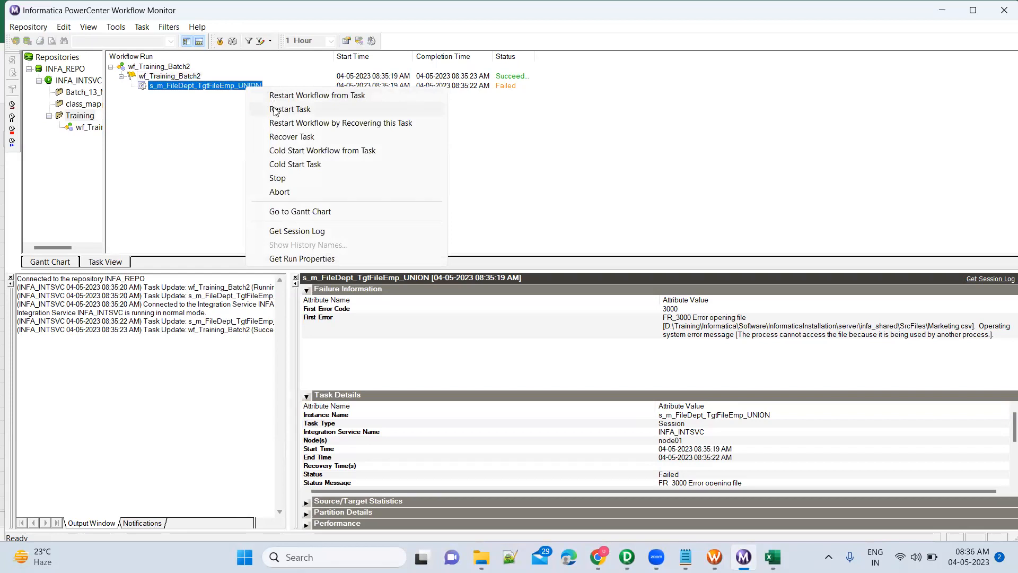
click(275, 110)
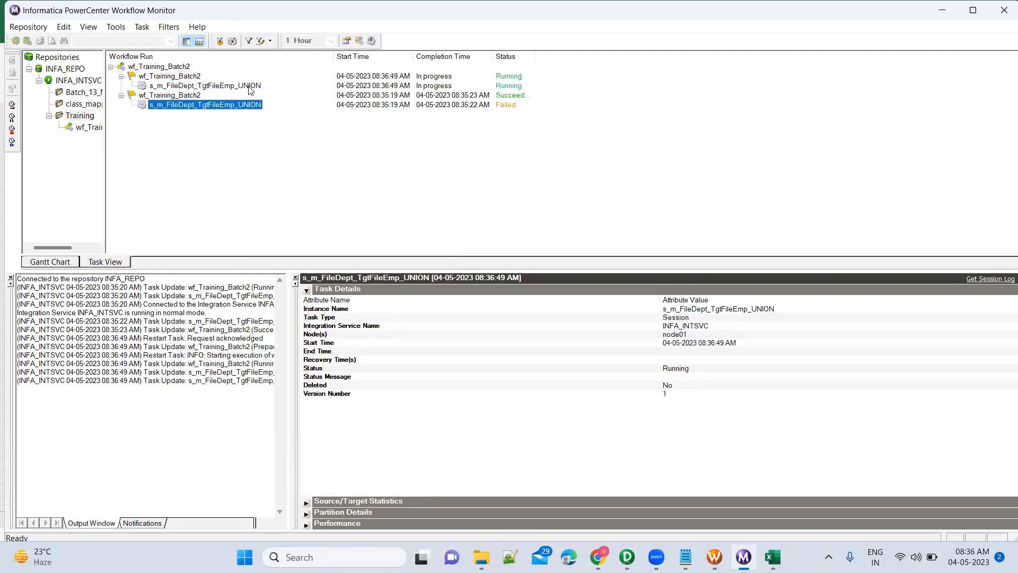
click(249, 86)
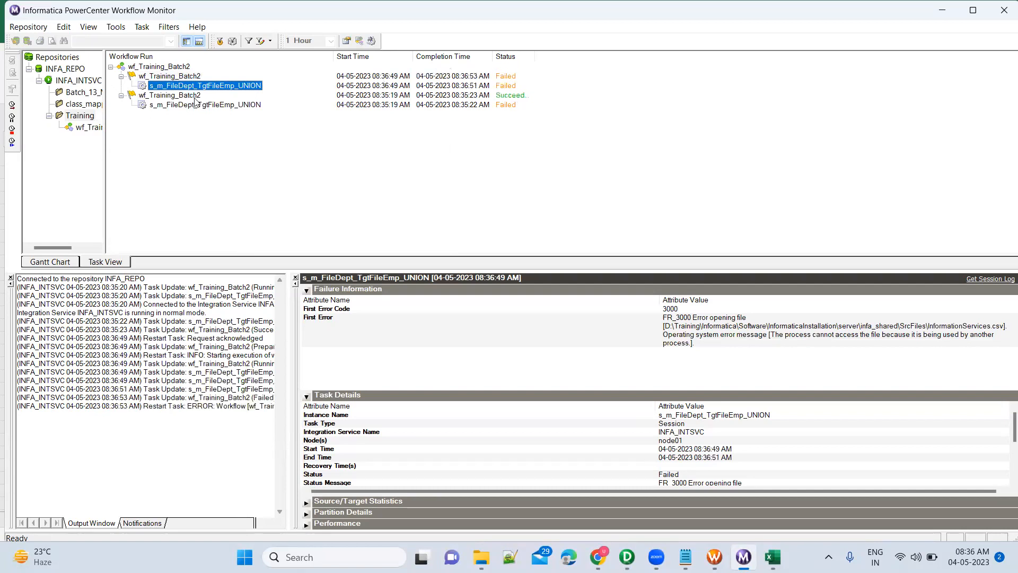
Compare the two wf_Training_Batch2 runs in Workflow Monitor, leaving only the newer run expanded
click(184, 77)
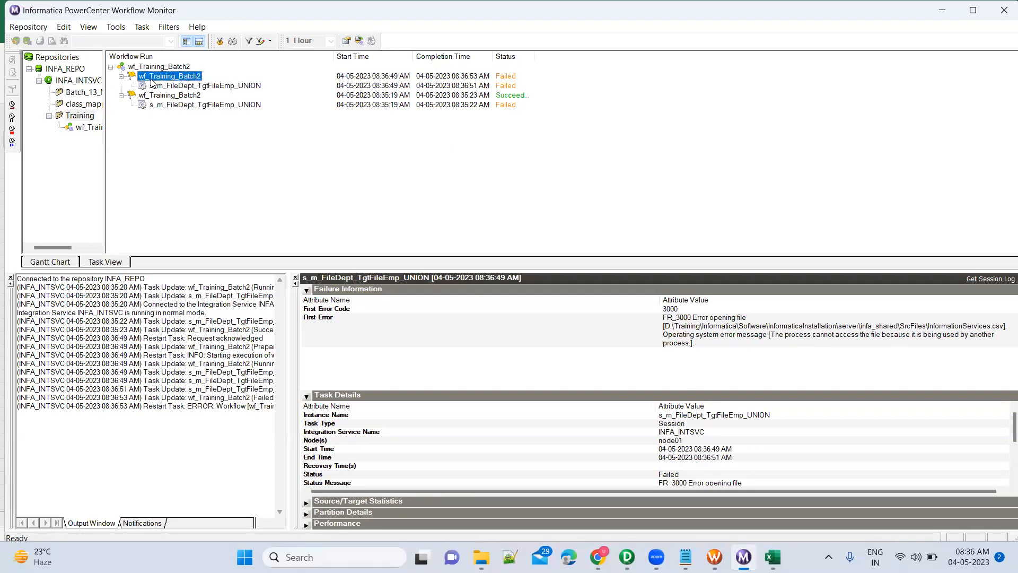
click(121, 78)
click(121, 86)
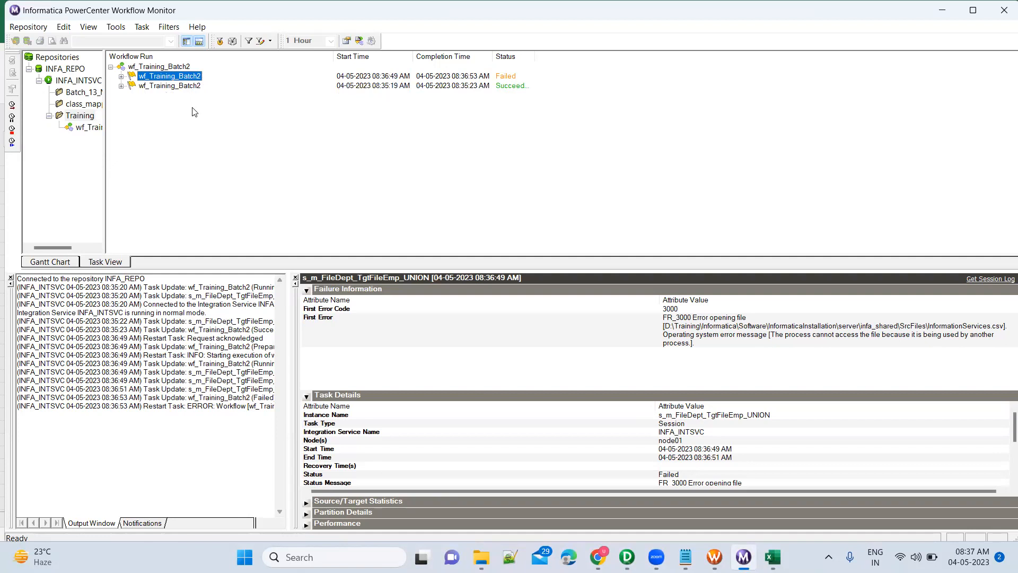
click(122, 76)
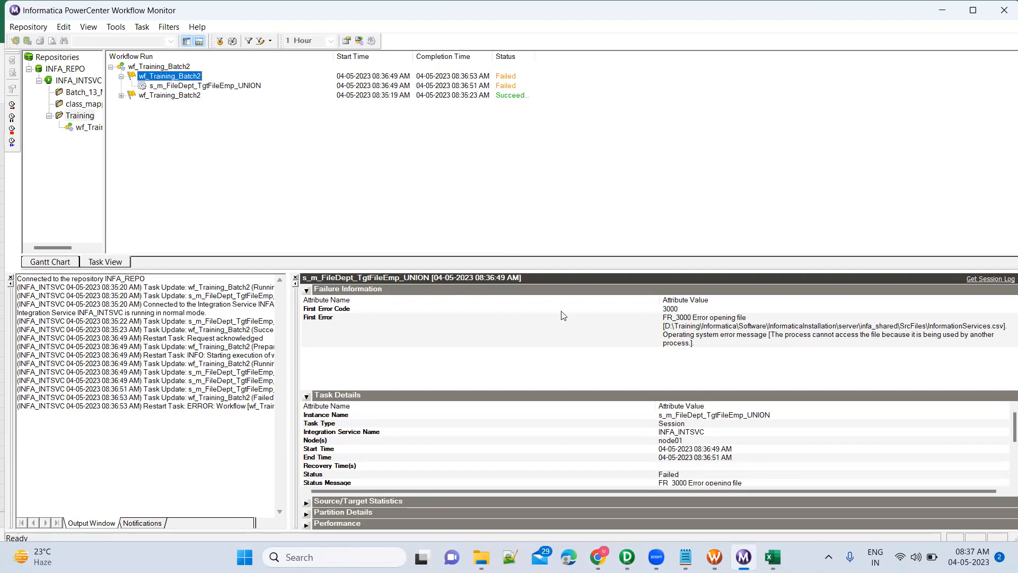
Switch to Workflow Manager and review the general failure settings of the s_m_FileDept_TgtFileEmp_UNION session
click(715, 557)
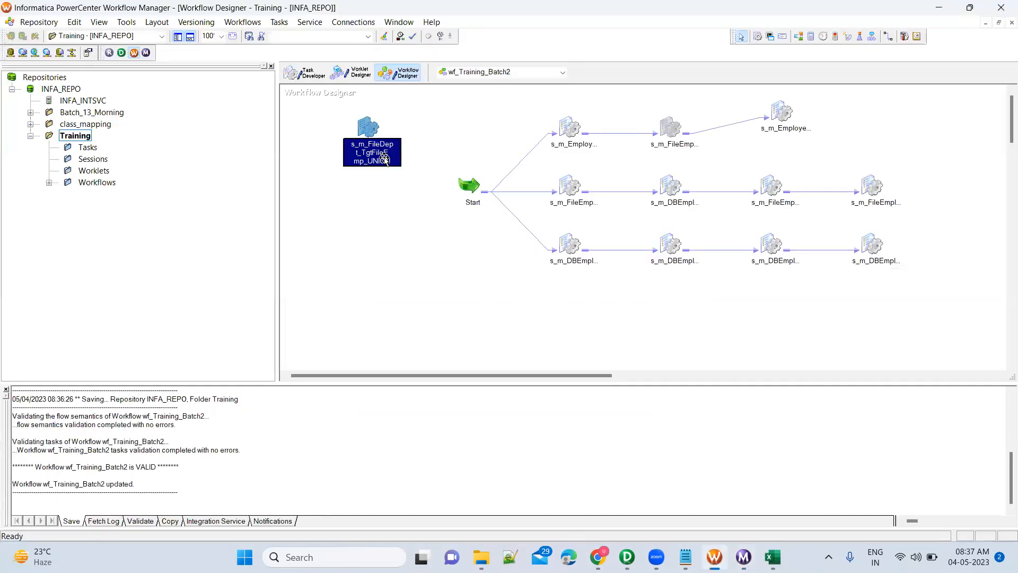
double_click(366, 130)
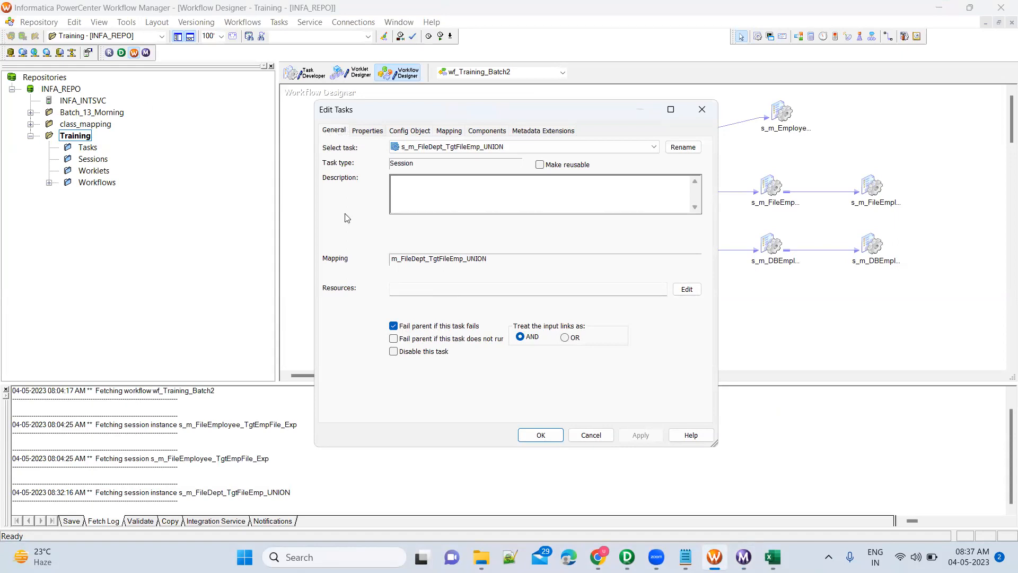
click(540, 435)
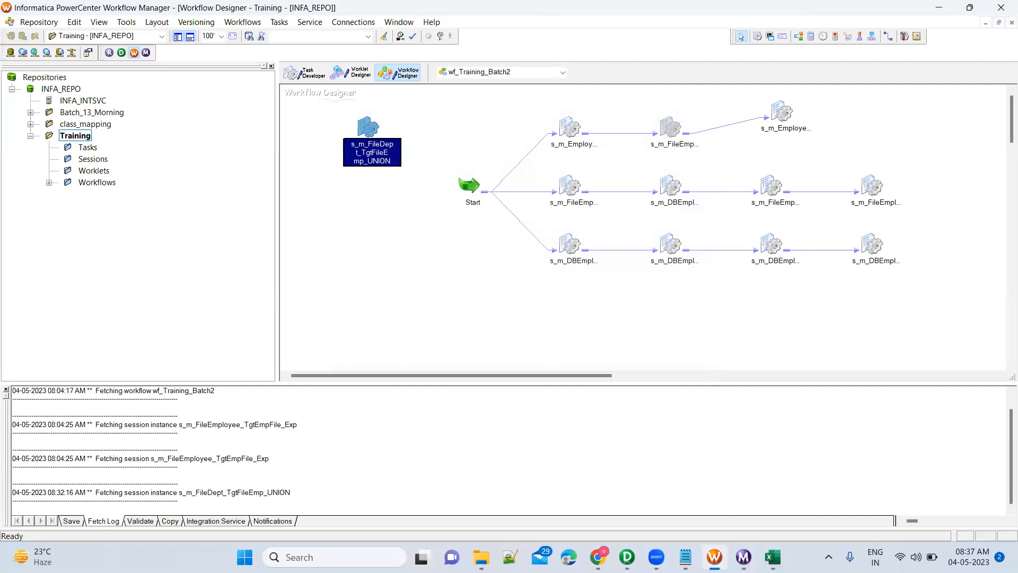
Close InformationServices.csv in Excel and restart the s_m_FileDept_TgtFileEmp_UNION task from Workflow Monitor
mouse_move(773, 557)
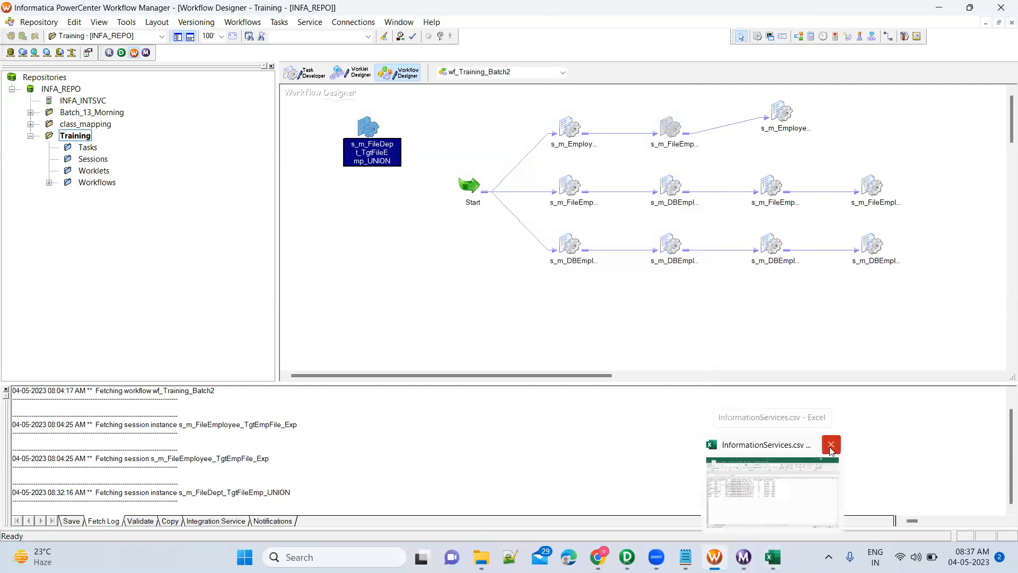
click(831, 448)
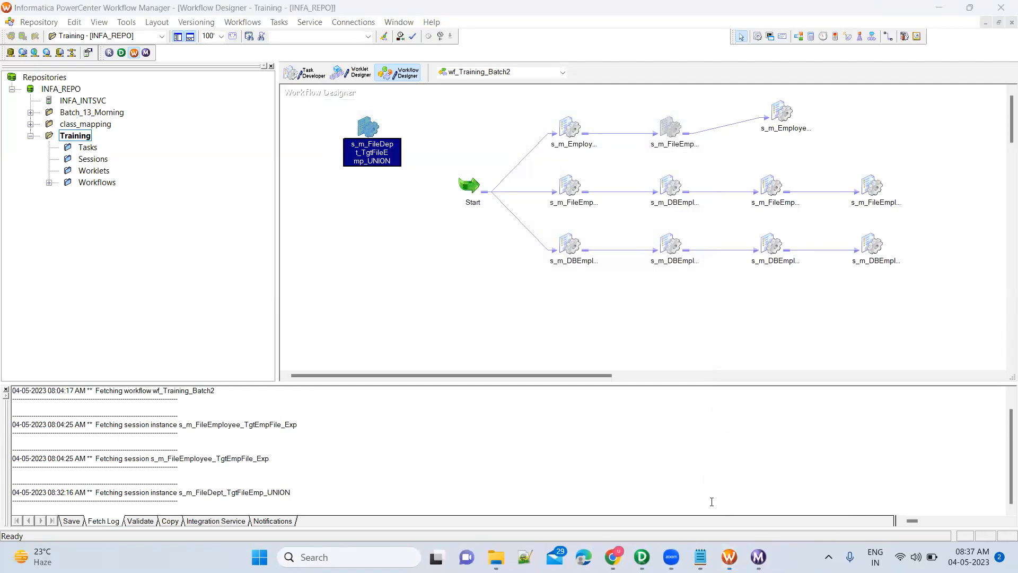
click(759, 557)
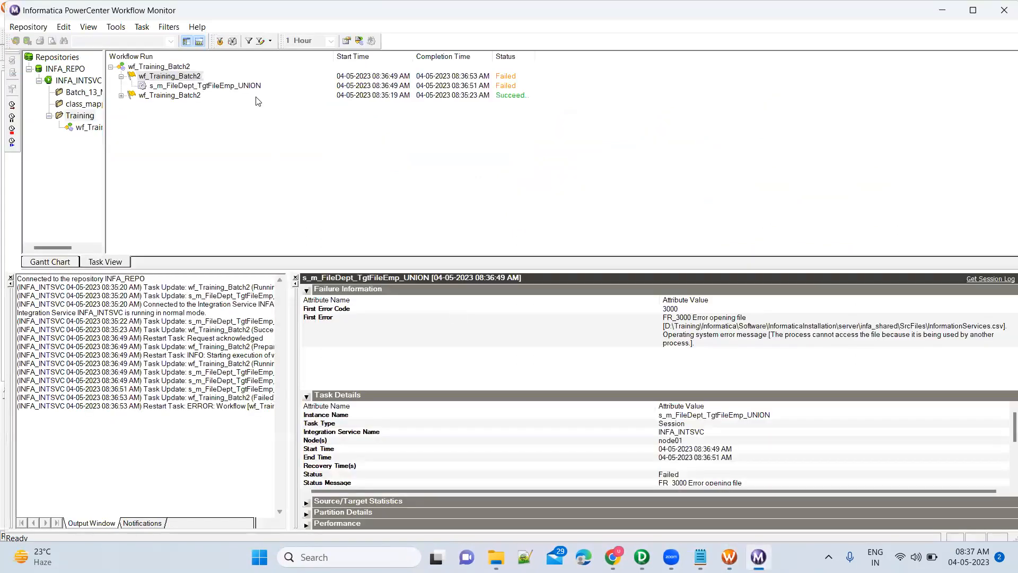
right_click(242, 88)
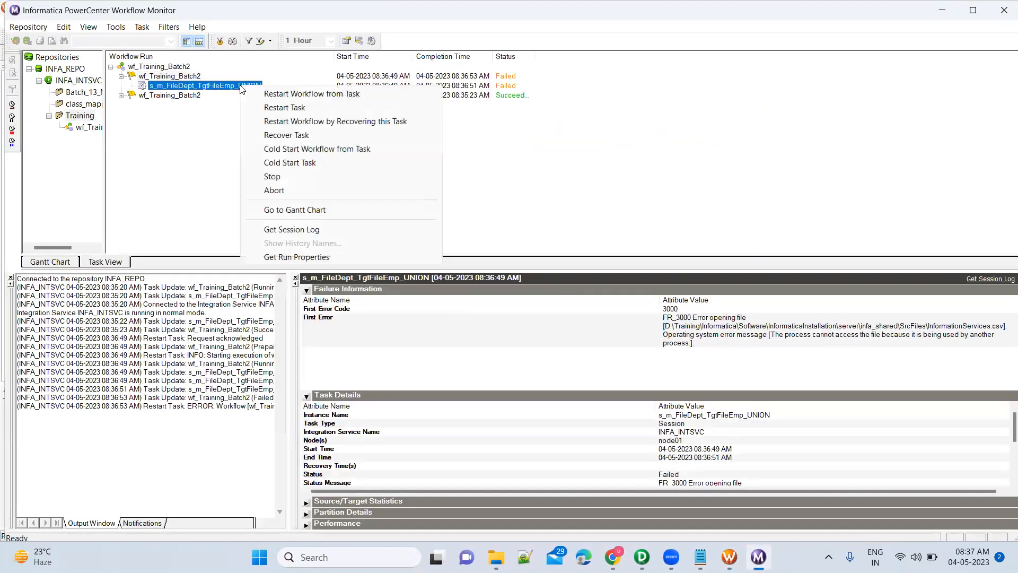
click(264, 109)
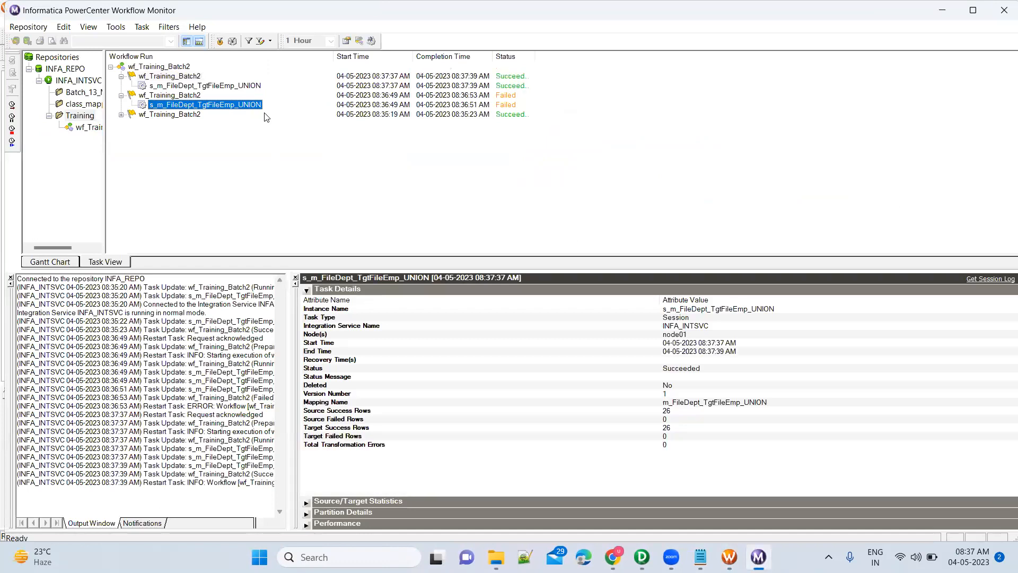
Examine the new run's source/target statistics with the Transformation Name column widened to show full names
click(306, 291)
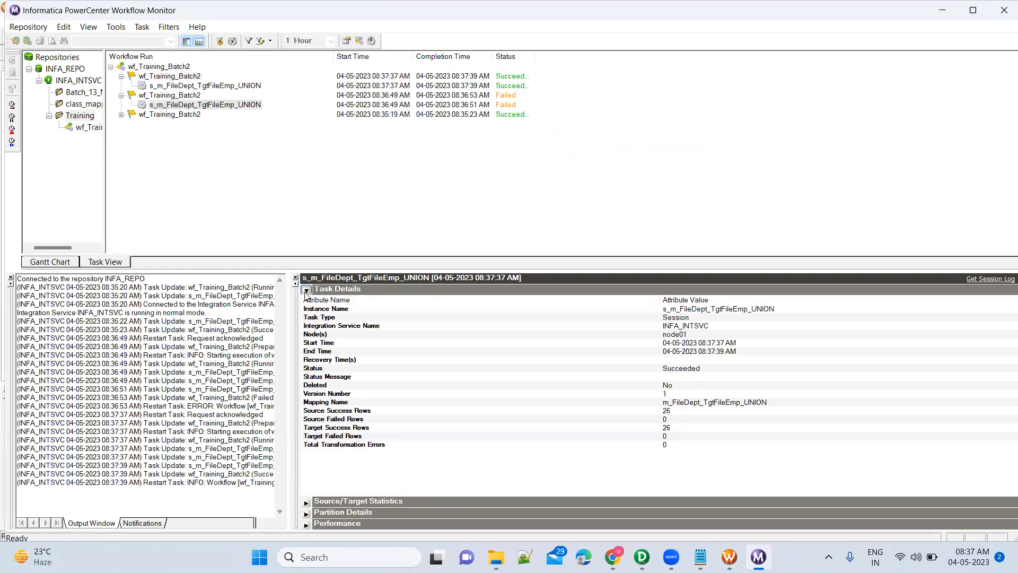
click(306, 291)
click(306, 302)
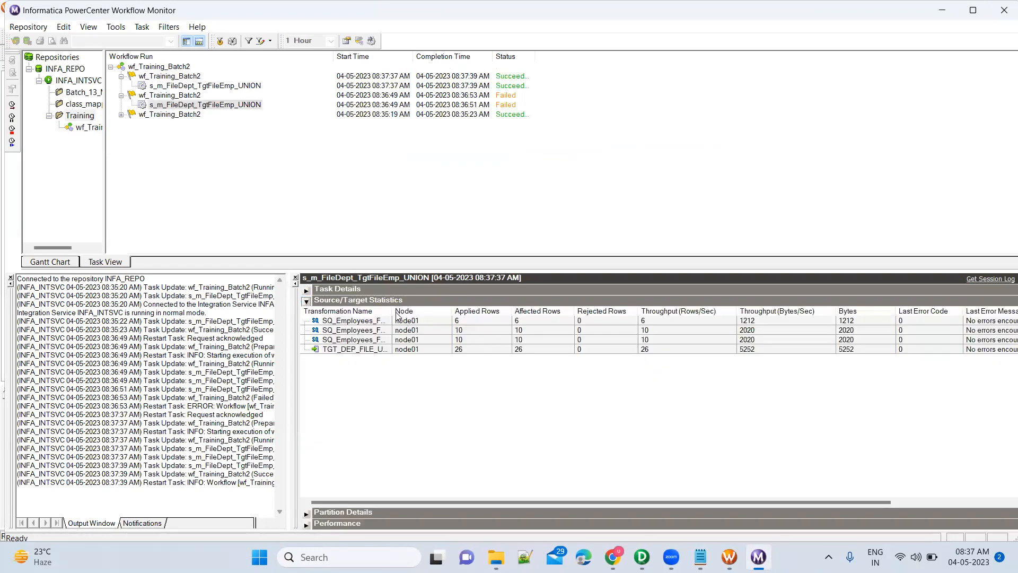
drag(393, 312, 461, 311)
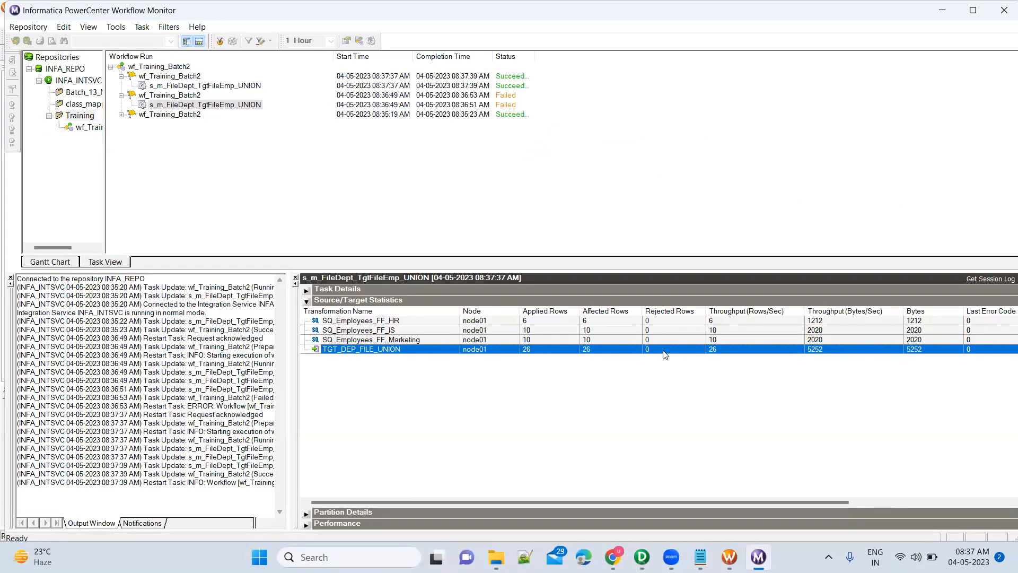
In File Explorer, open the infa_shared TgtFiles folder, refresh it and list the files with the newest modification date first
click(501, 504)
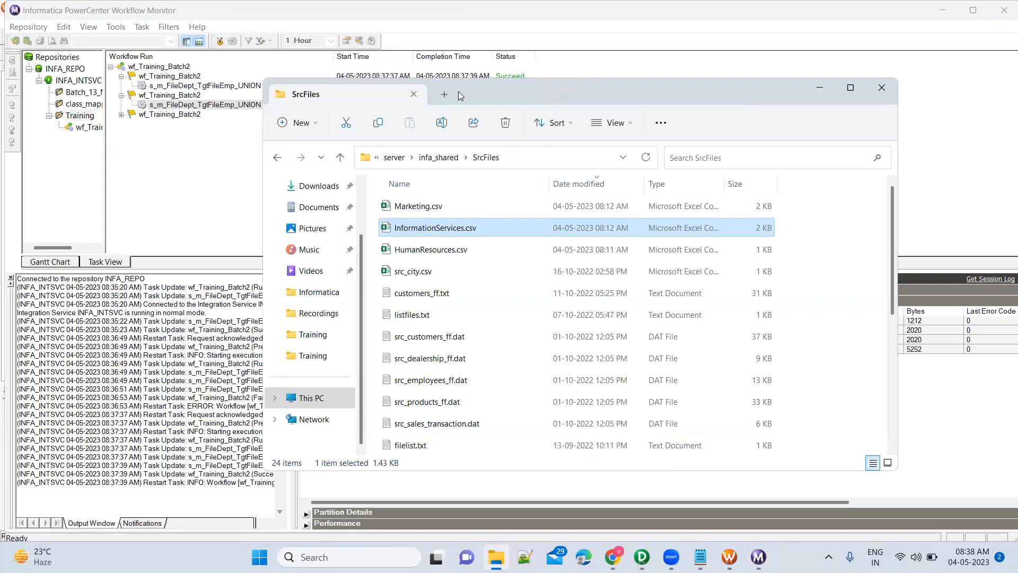
click(438, 157)
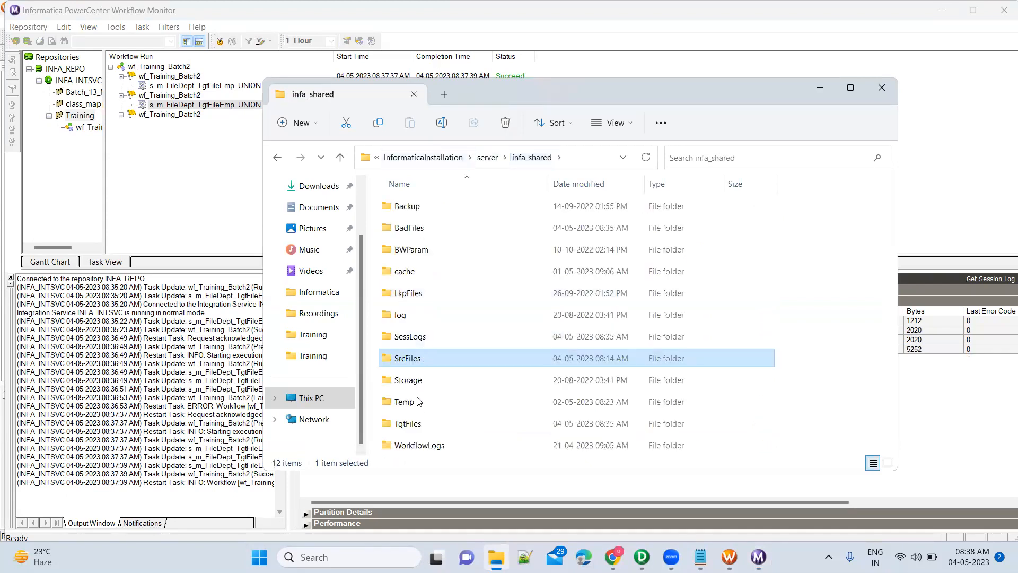
double_click(407, 424)
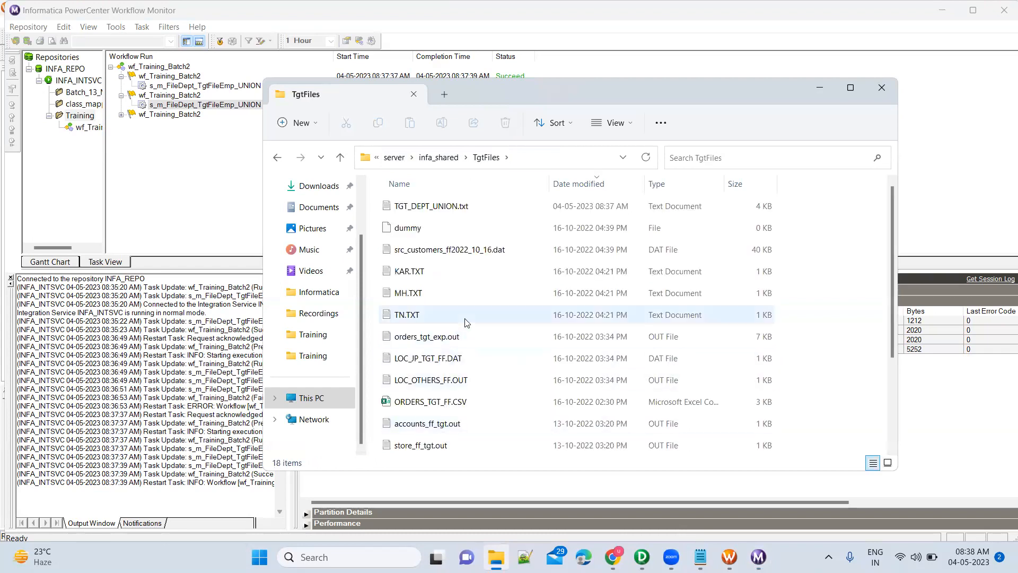
click(646, 157)
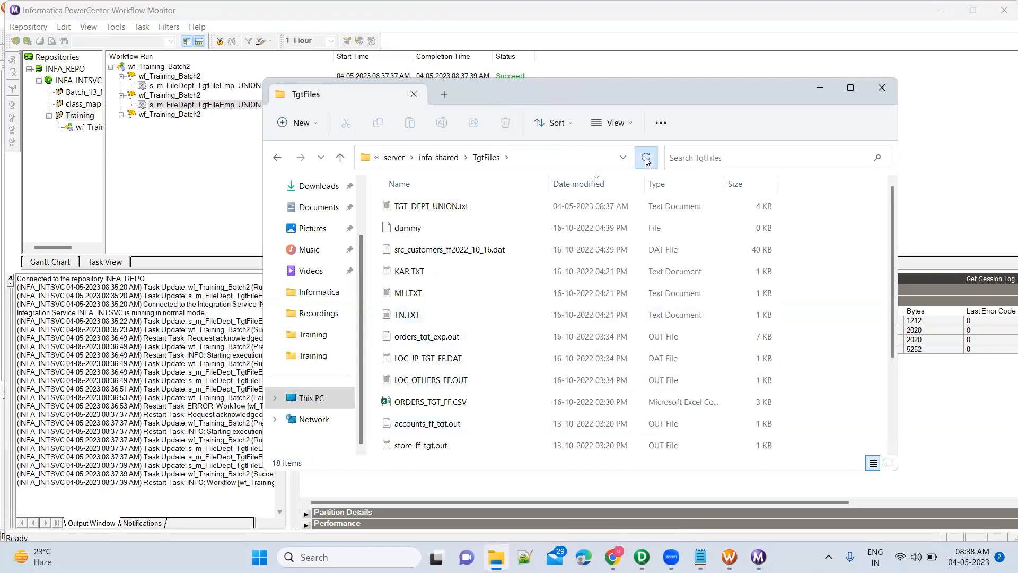
click(583, 184)
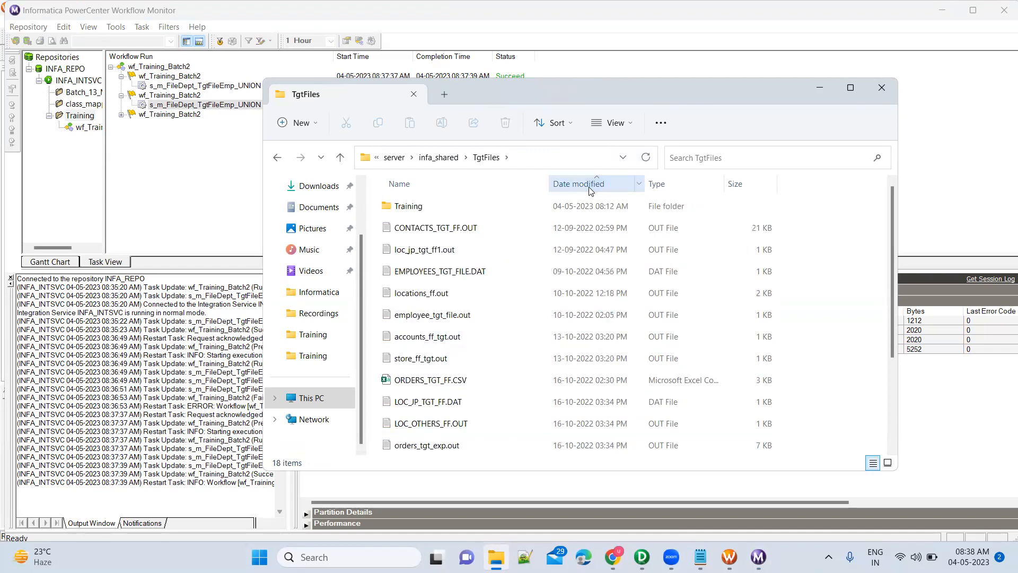
scroll(485, 332, down, 2)
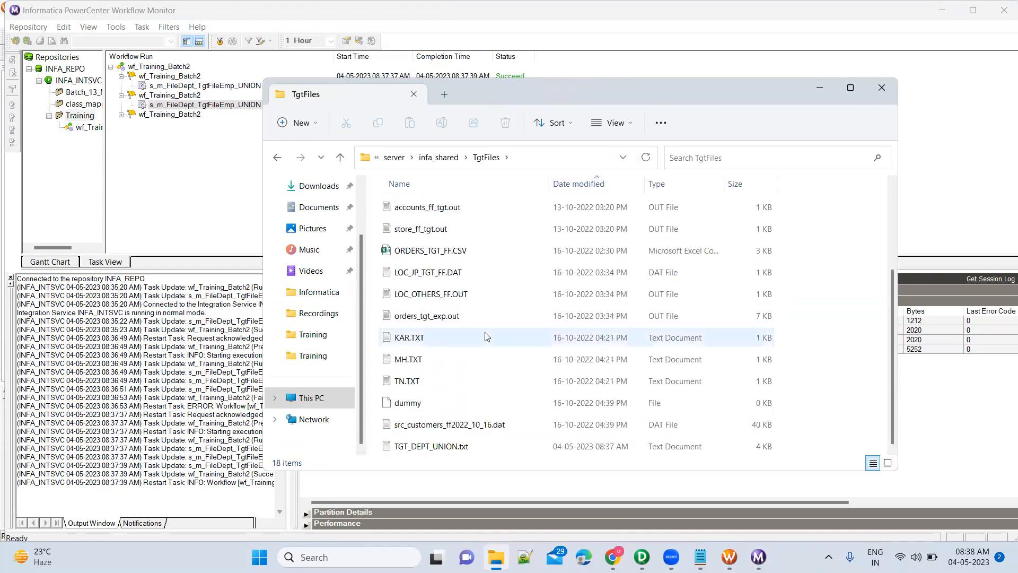
click(592, 184)
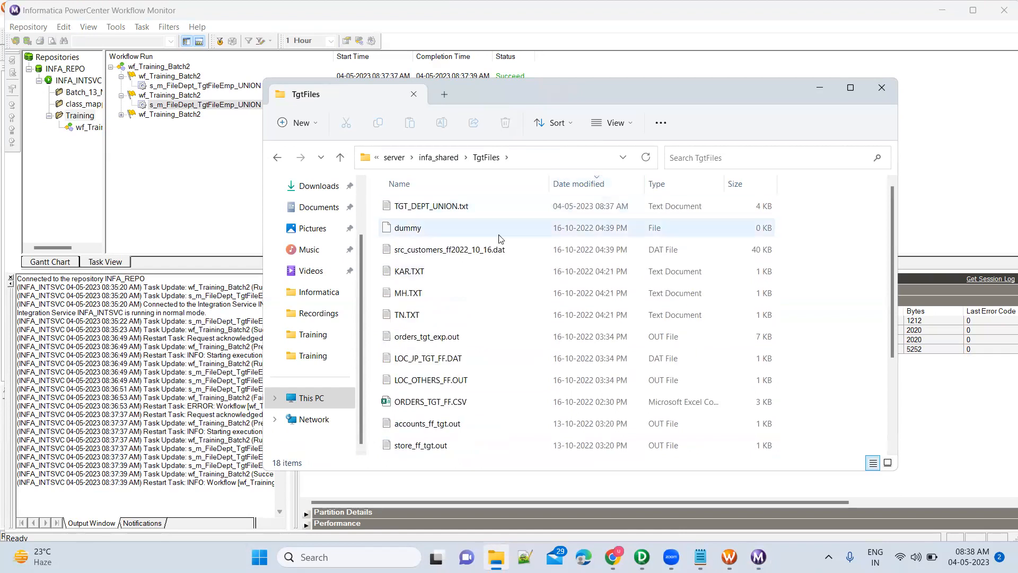
Open TGT_DEPT_UNION.txt in a maximized Notepad window, review the merged department records and close Notepad
click(467, 207)
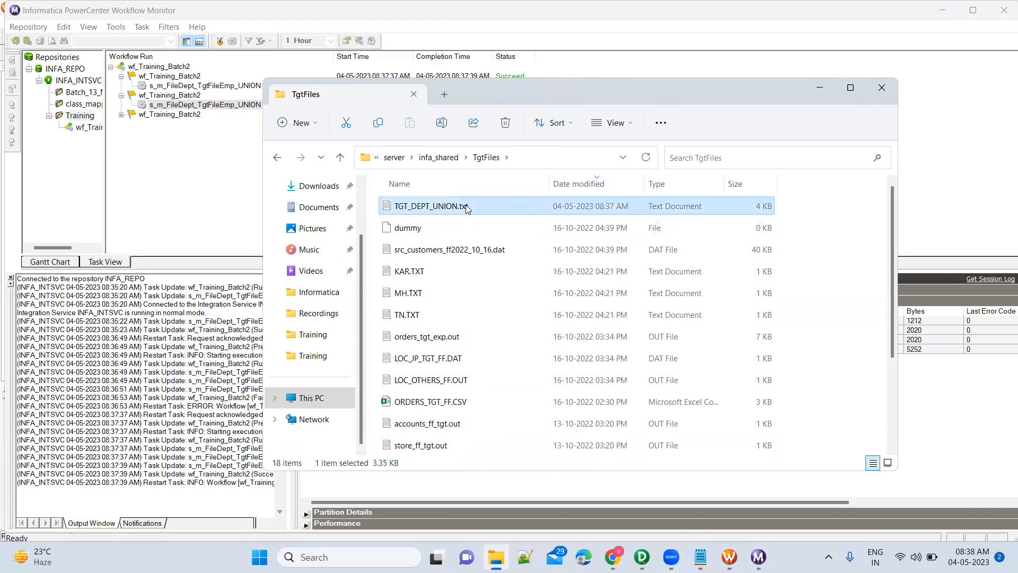
double_click(467, 207)
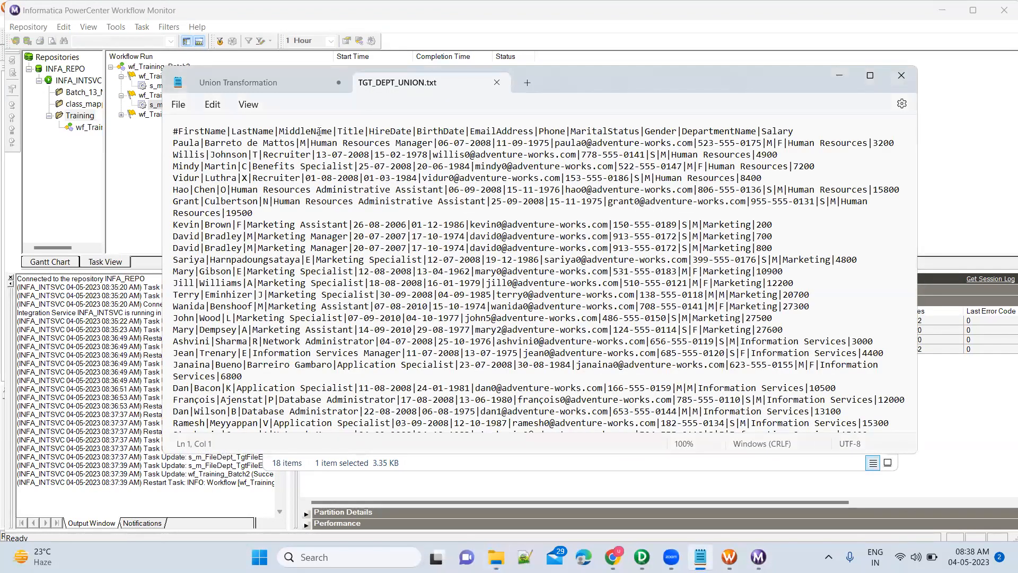
click(868, 78)
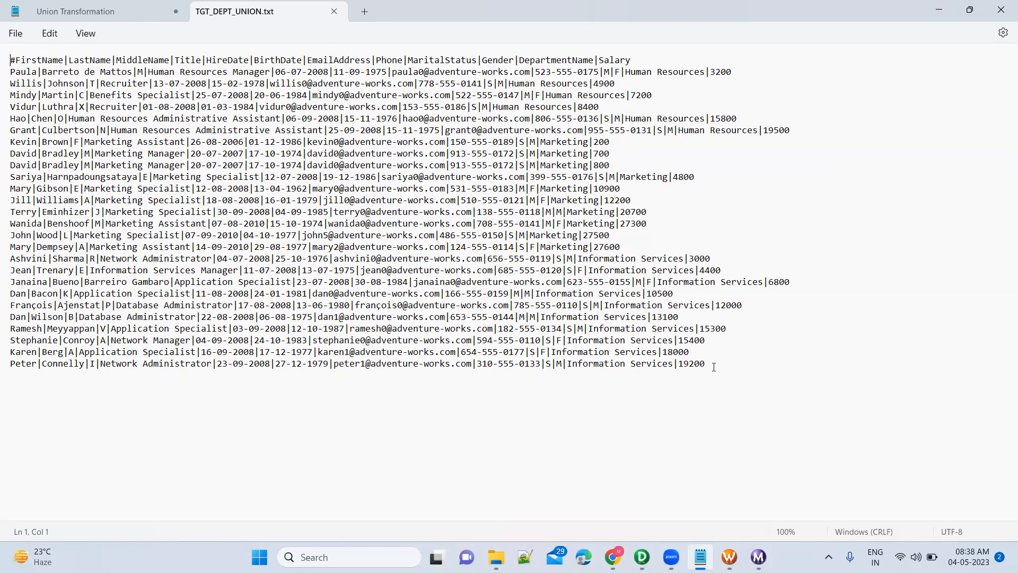
click(1001, 9)
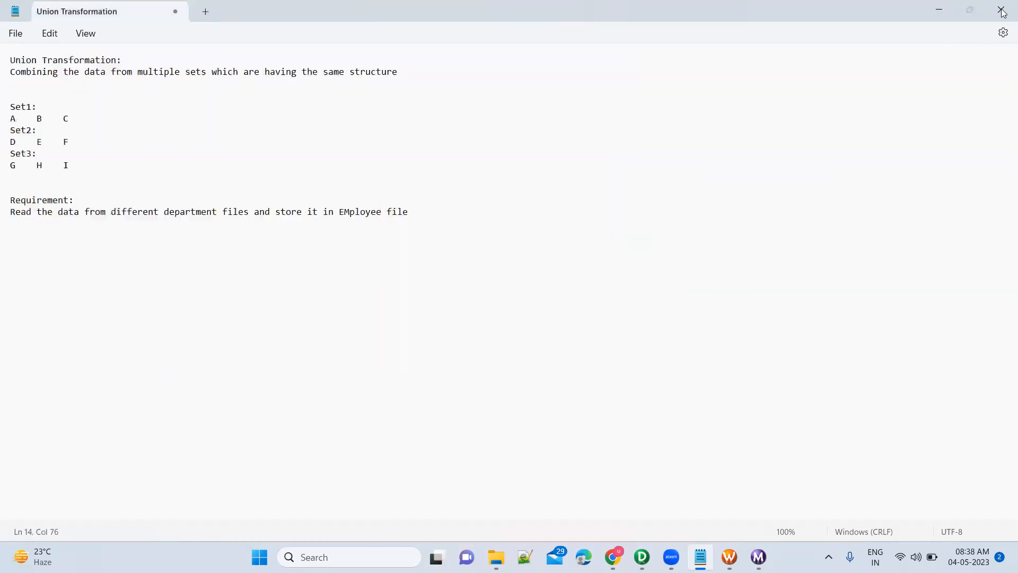
click(508, 312)
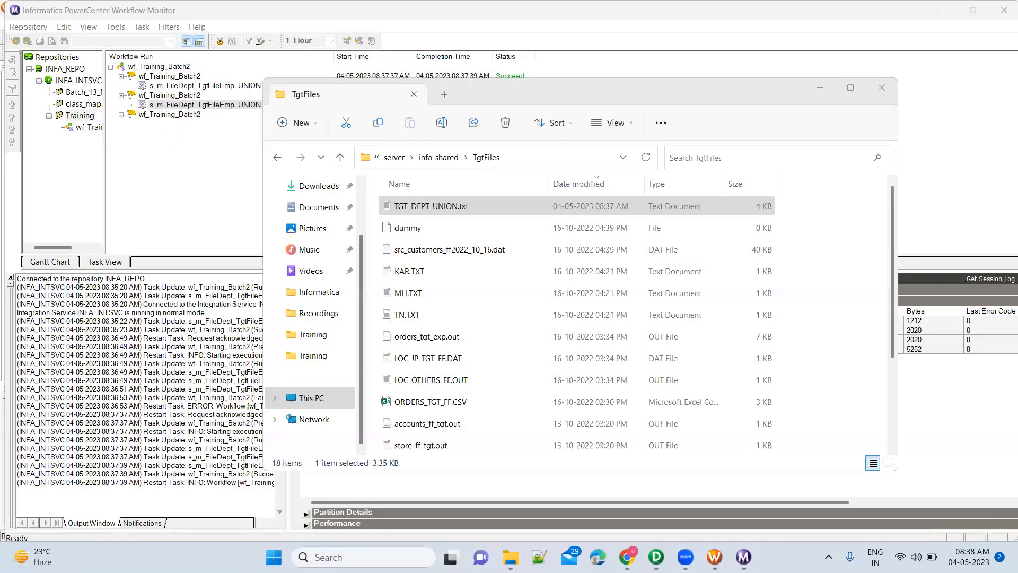
Switch to PowerCenter Designer and examine the sources, Union transformation and target of the m_FileDept_TgtFileEmp_UNION mapping
click(656, 556)
drag(252, 130, 407, 339)
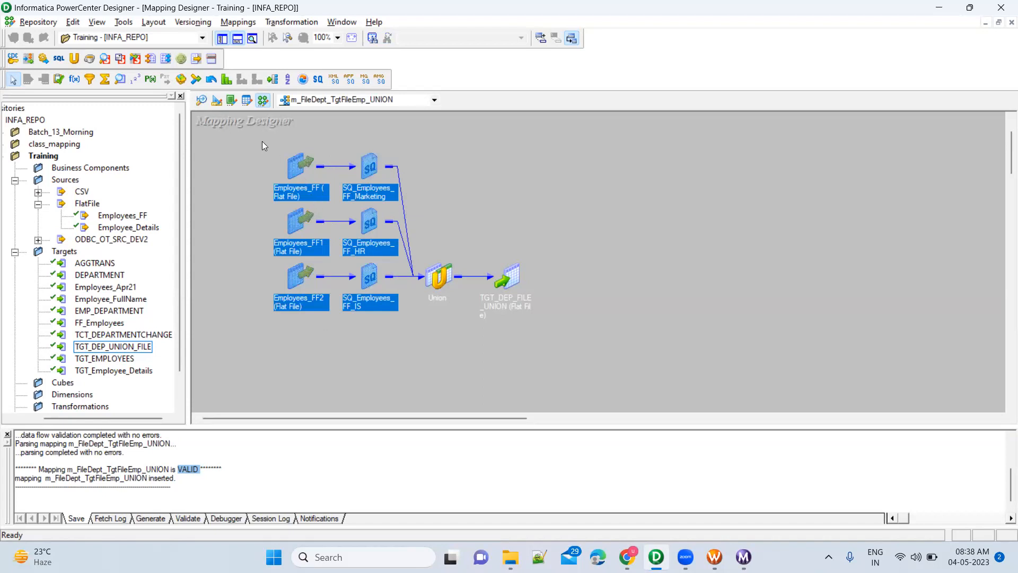
drag(262, 141, 414, 327)
drag(415, 232, 491, 331)
drag(468, 212, 563, 354)
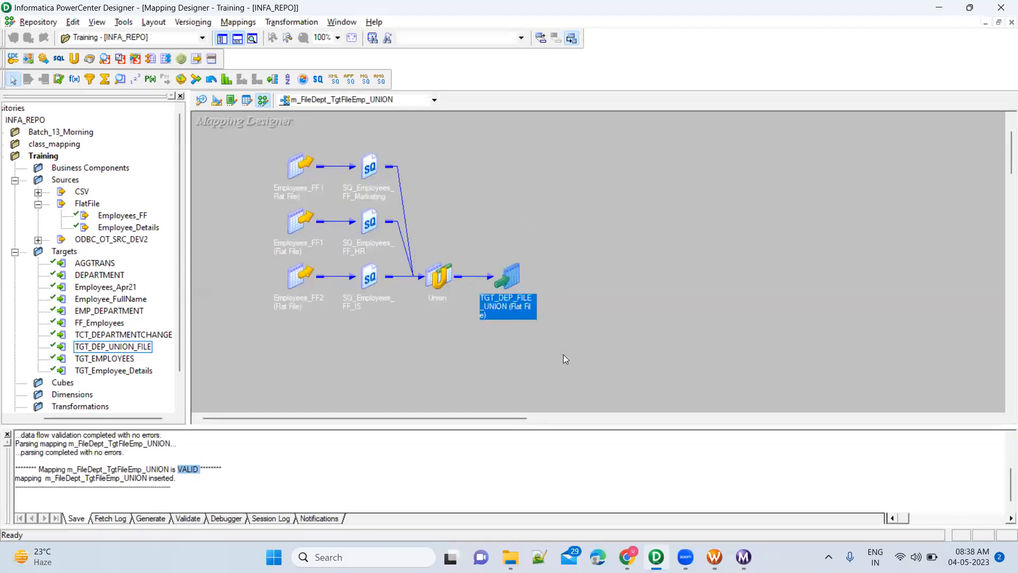
click(640, 277)
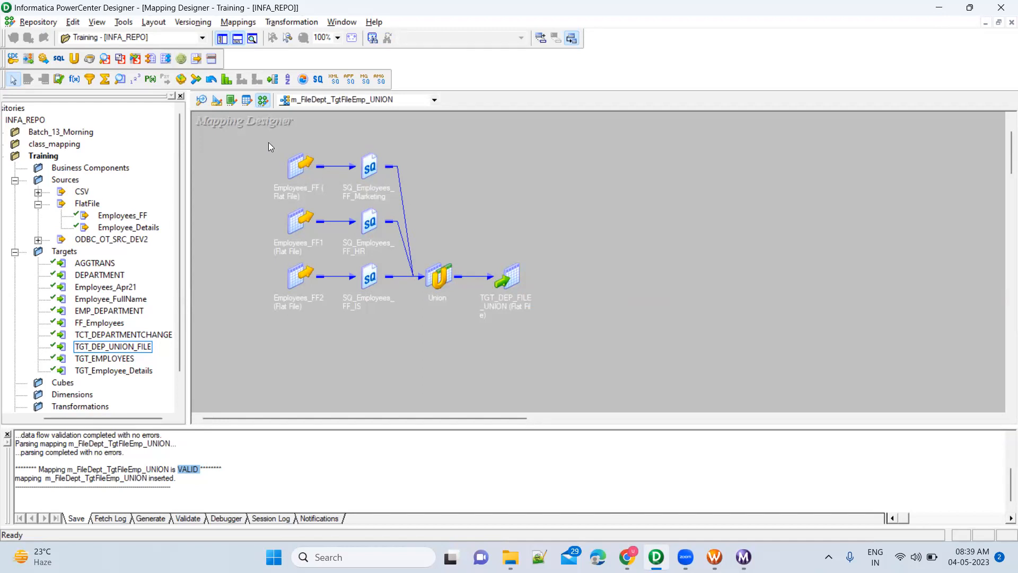
drag(266, 140, 313, 278)
drag(389, 359, 404, 368)
click(485, 223)
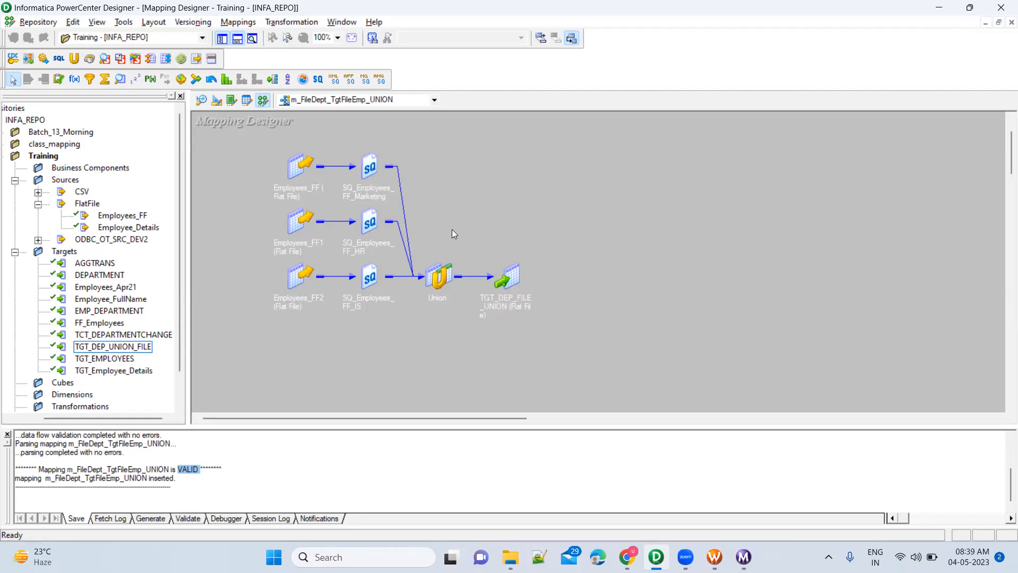
Open the m_FileEmployee_TargetDepartmentFiles_Router mapping from the Training folder in the Mapping Designer
click(15, 253)
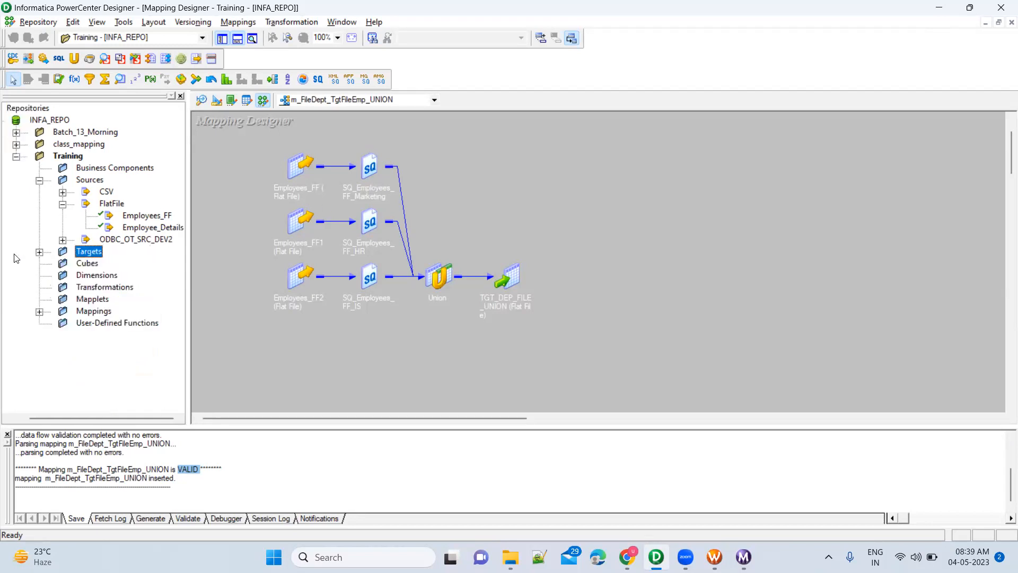
click(39, 313)
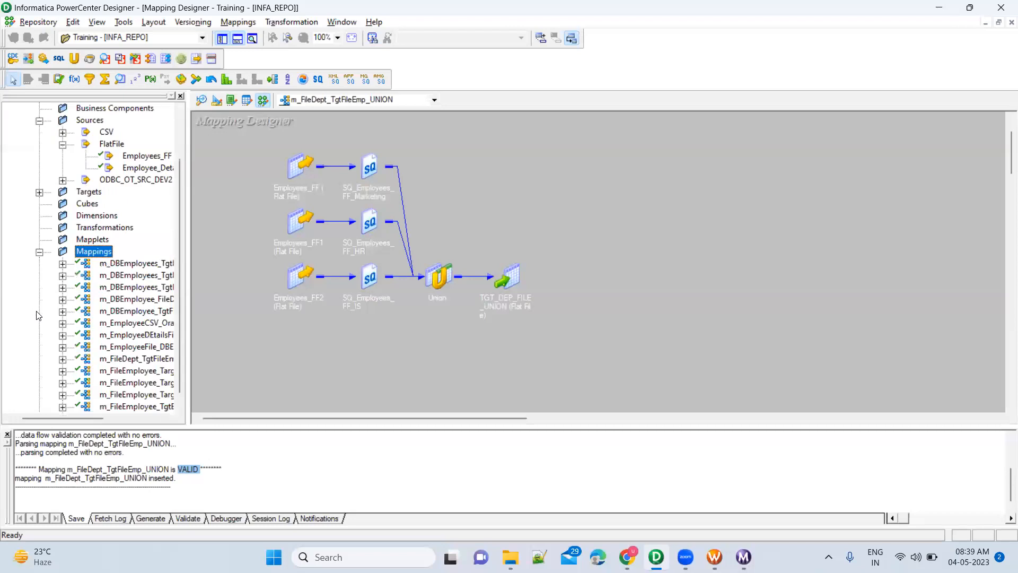
drag(92, 420, 136, 420)
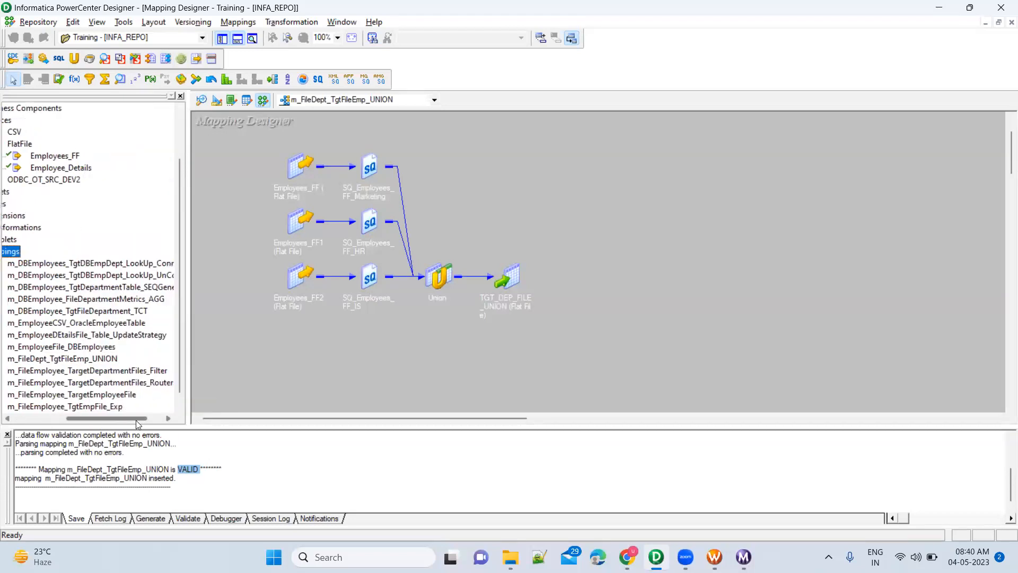
click(152, 382)
drag(152, 382, 329, 371)
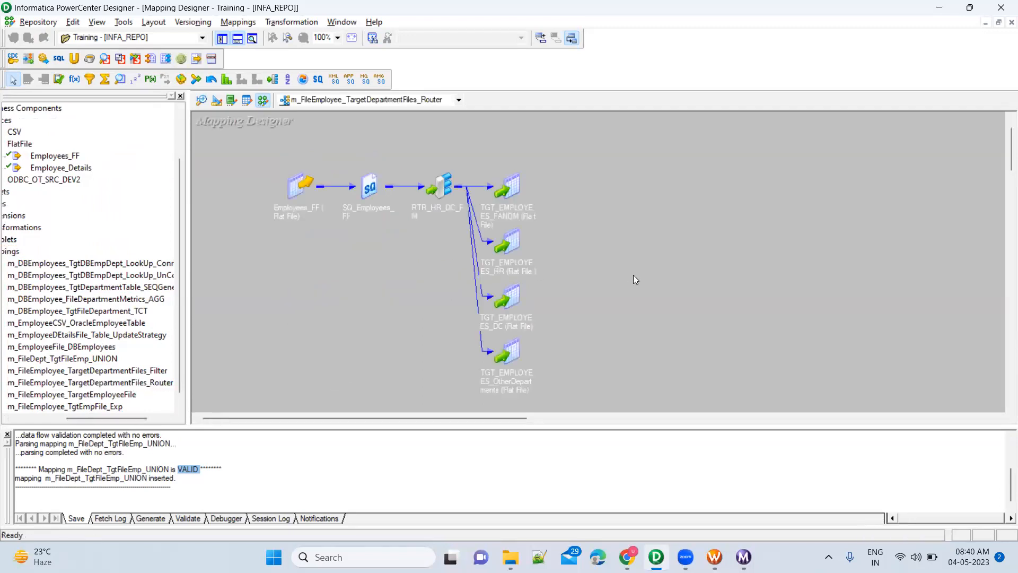
Examine the flat-file targets fed by the router in the m_FileEmployee_TargetDepartmentFiles_Router mapping
mouse_move(482, 152)
mouse_down()
mouse_move(500, 293)
mouse_move(565, 395)
mouse_move(585, 403)
mouse_up()
click(589, 356)
click(515, 293)
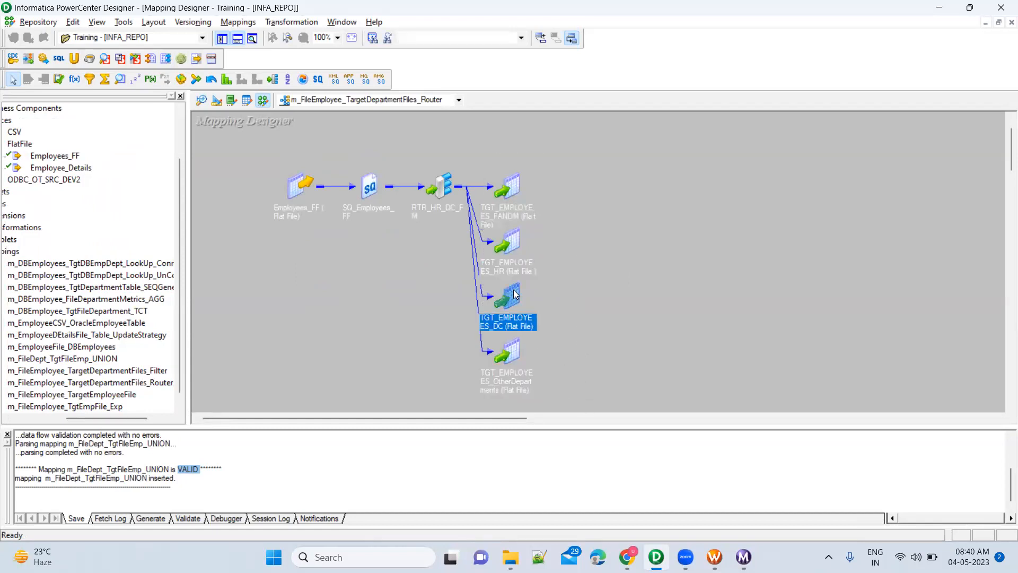
Expand the RTR_HR_DC_FM router, examine its input, output and default group ports, and collapse it back to an icon
click(517, 191)
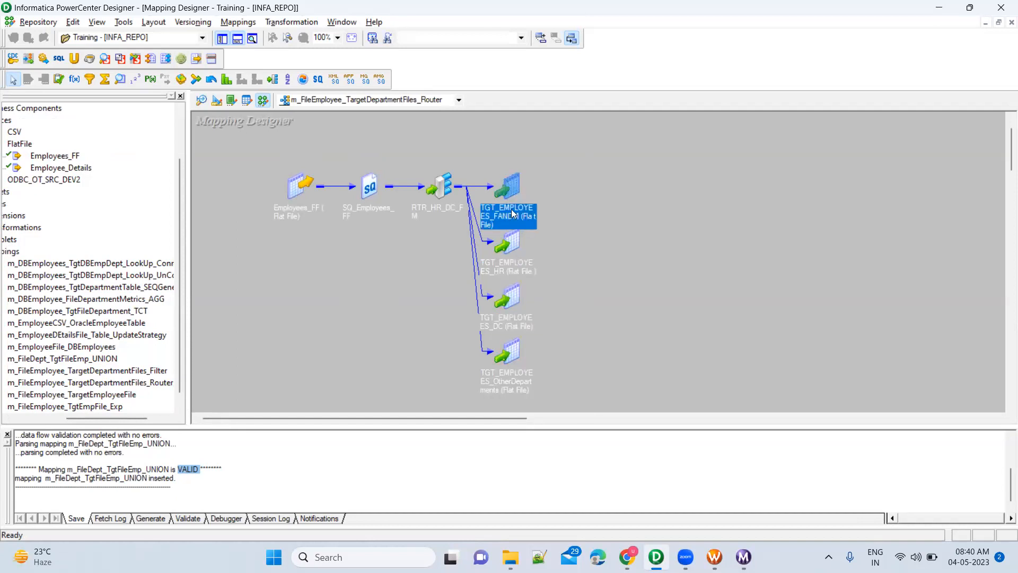
double_click(444, 187)
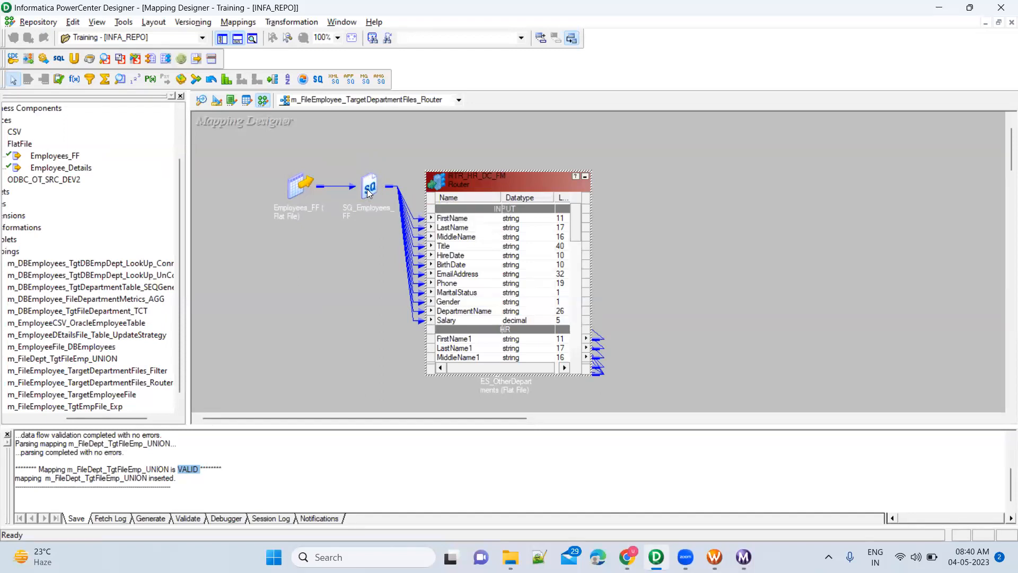
click(484, 255)
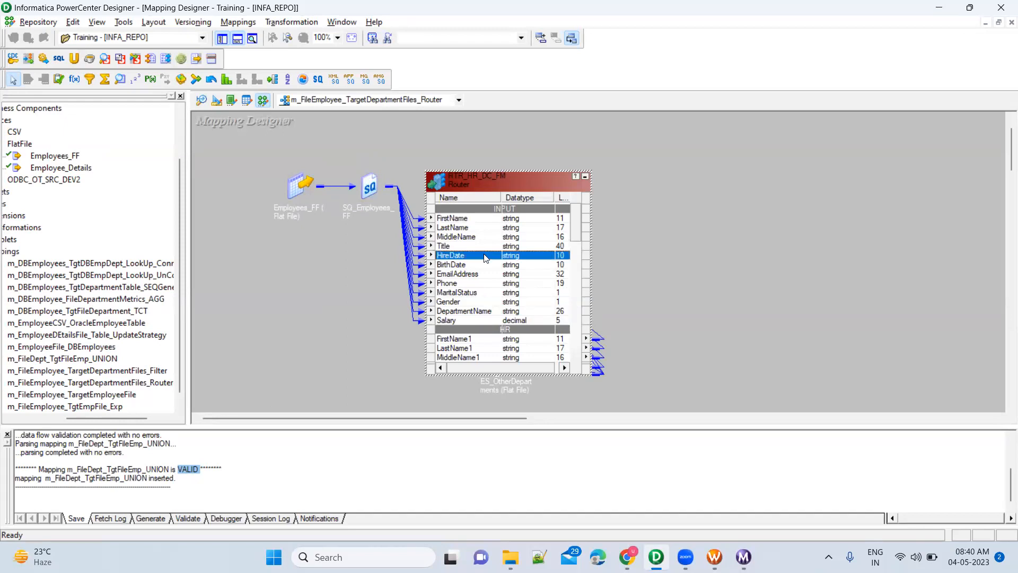
scroll(484, 255, down, 1)
scroll(509, 313, down, 1)
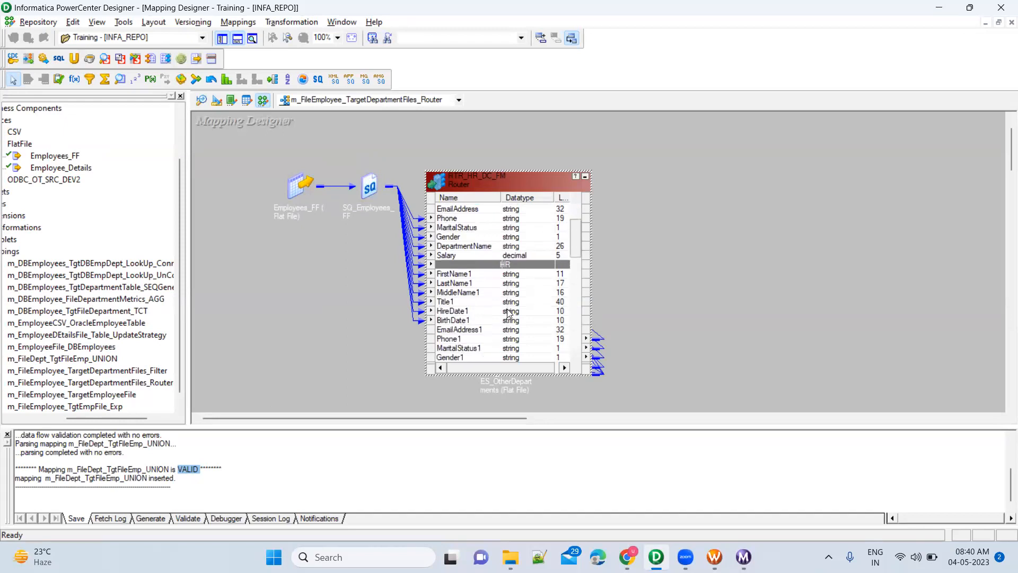
scroll(508, 313, down, 15)
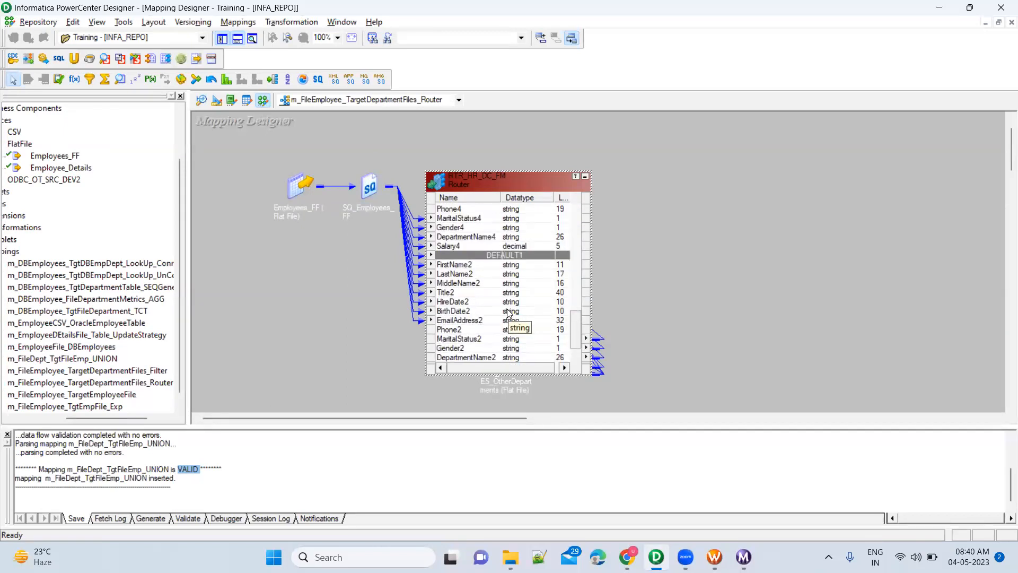
click(585, 176)
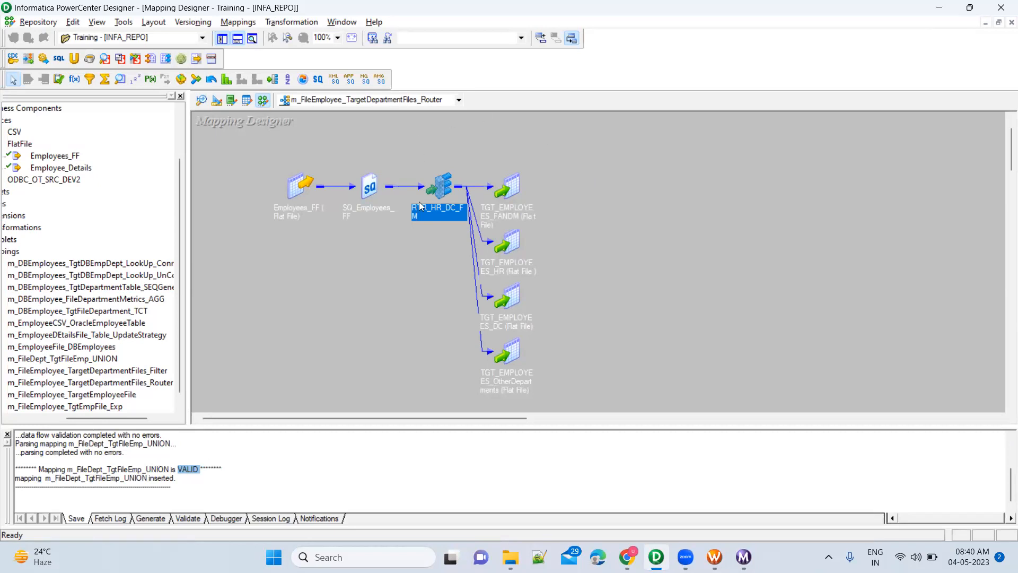
Display the m_FileDept_TgtFileEmp_UNION mapping and highlight its source pipelines and the TGT_DEP_FILE_UNION target
click(379, 100)
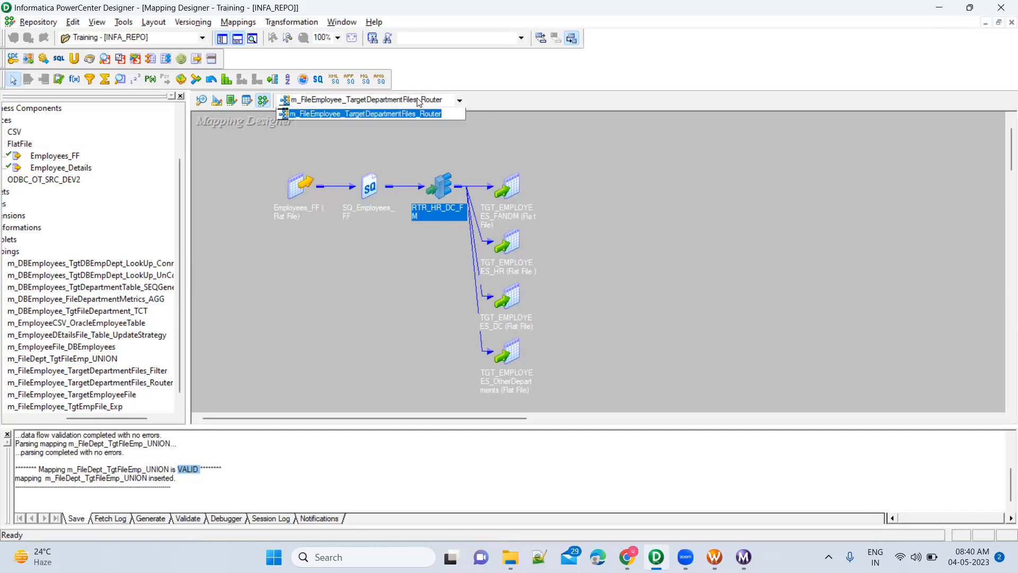
click(381, 127)
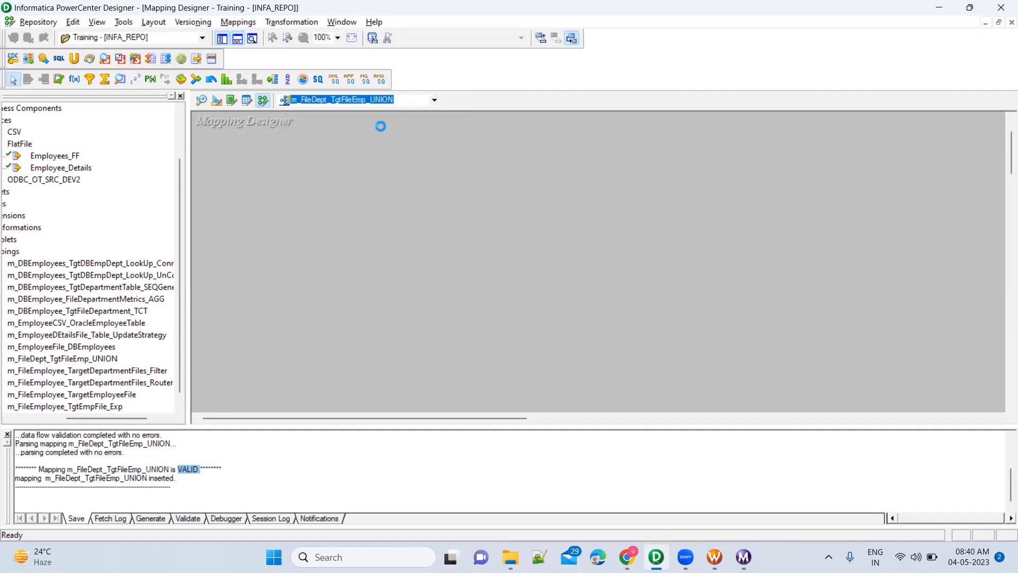
drag(276, 144, 419, 332)
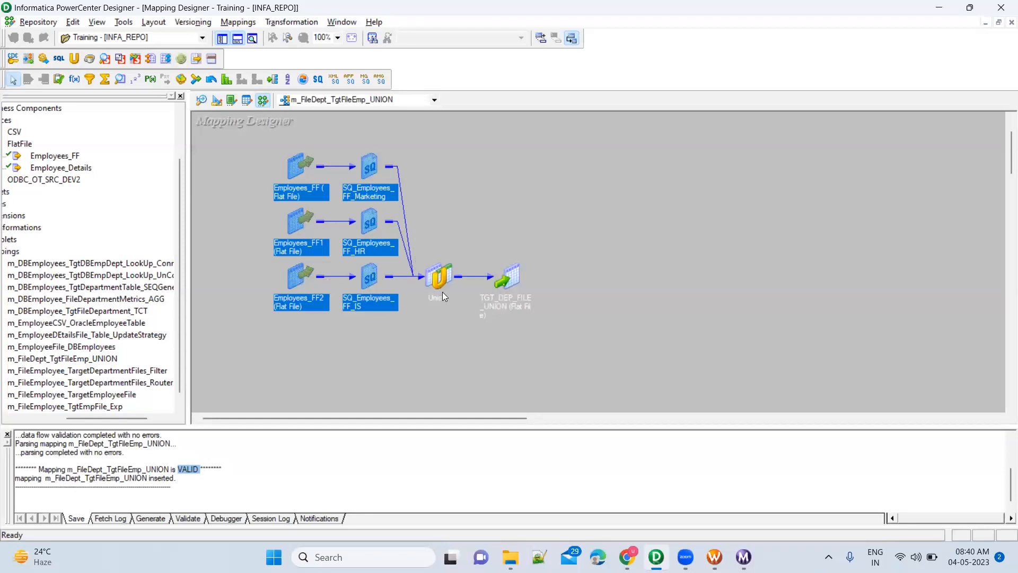
drag(487, 243, 565, 340)
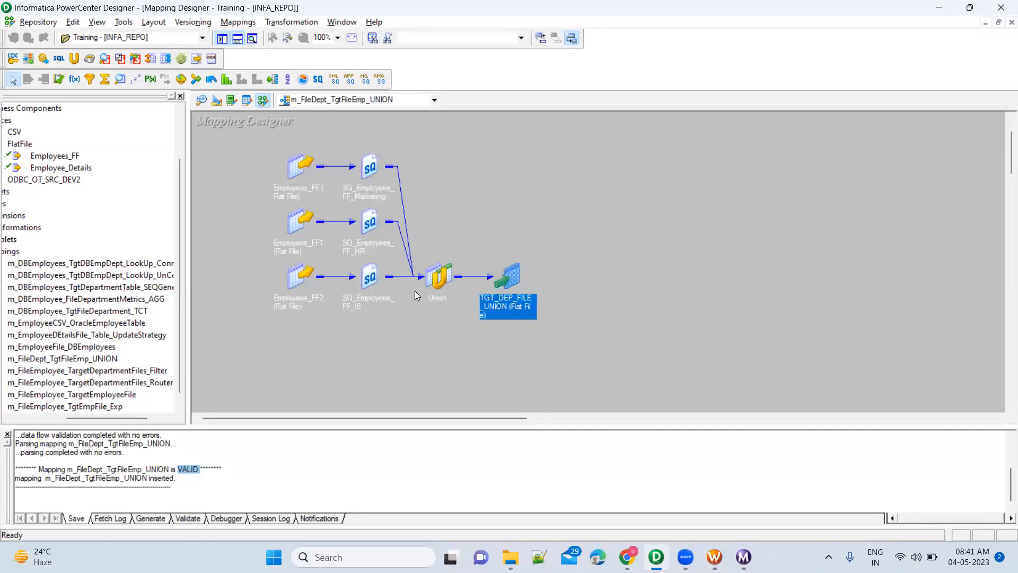
Display the m_FileEmployee_TargetDepartmentFiles_Router mapping and highlight its RTR_HR_DC_FM router
click(374, 102)
click(378, 136)
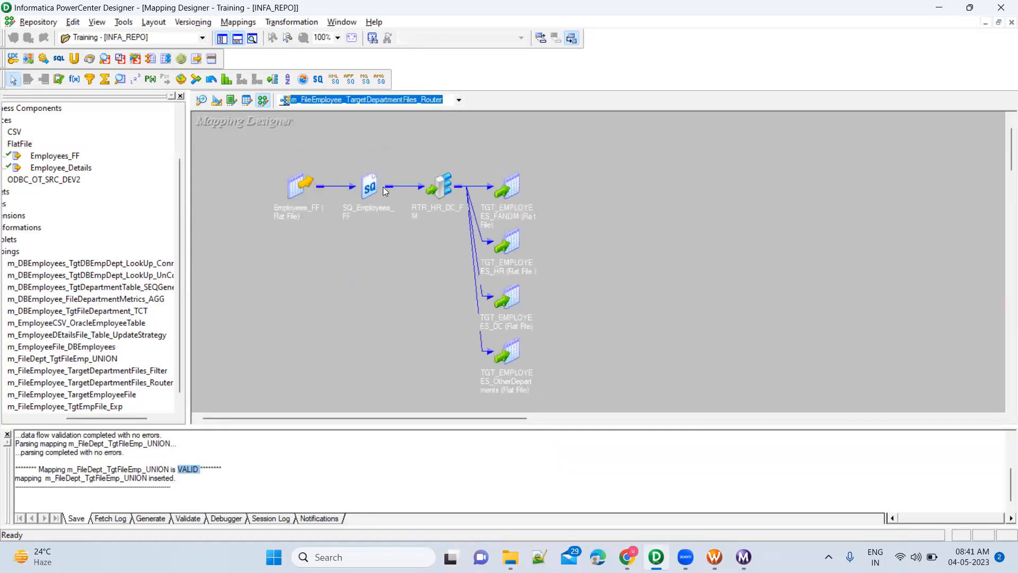
drag(406, 165, 468, 238)
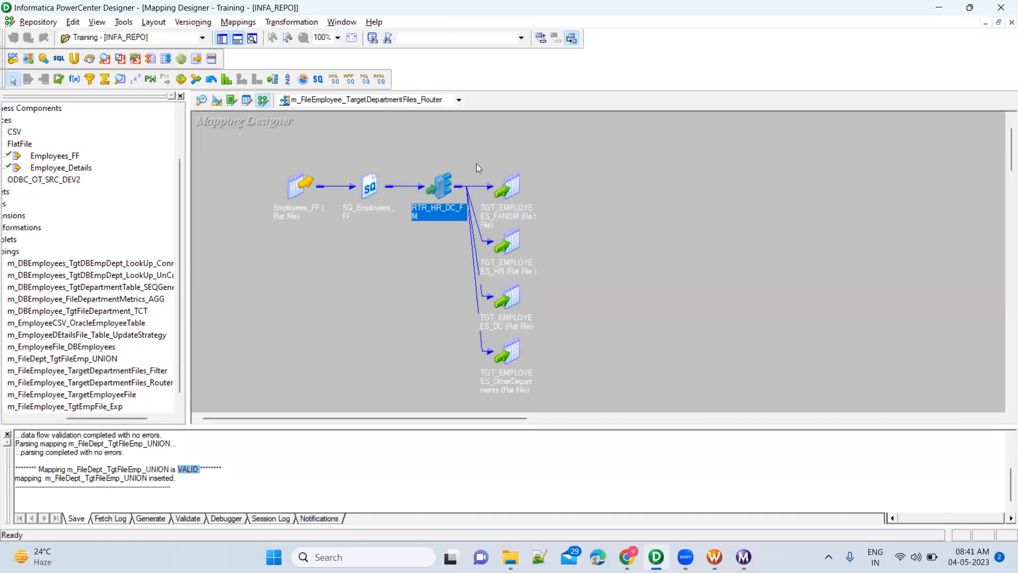
Return to the m_FileDept_TgtFileEmp_UNION mapping and compare its single target with its three source pipelines
click(422, 101)
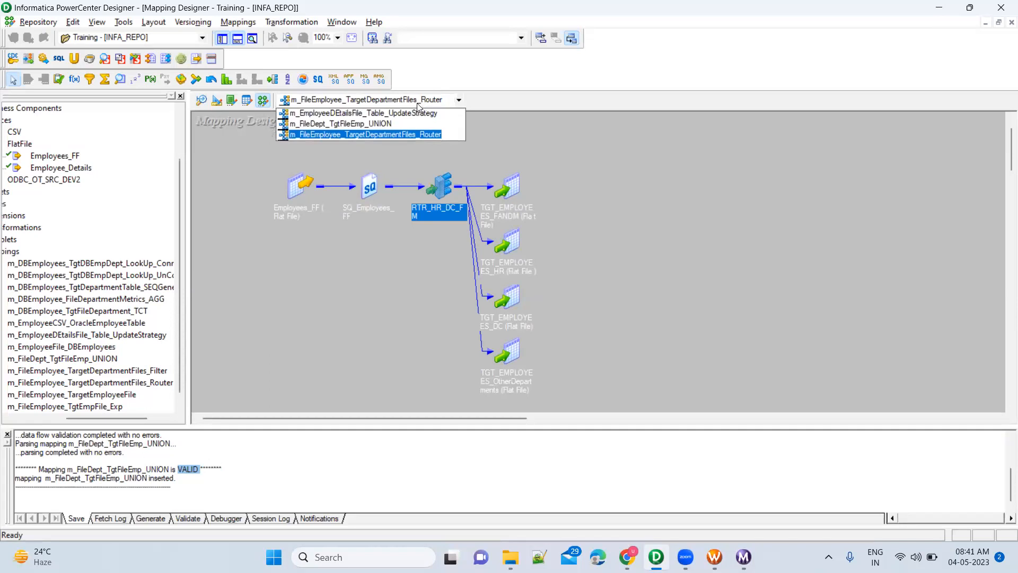
click(393, 123)
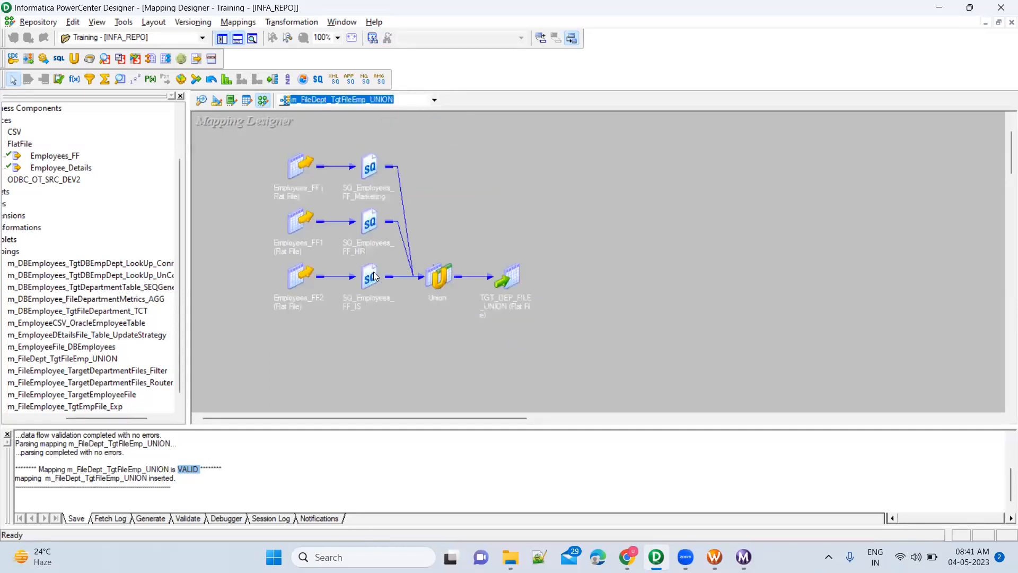
drag(483, 244, 552, 356)
drag(259, 140, 409, 318)
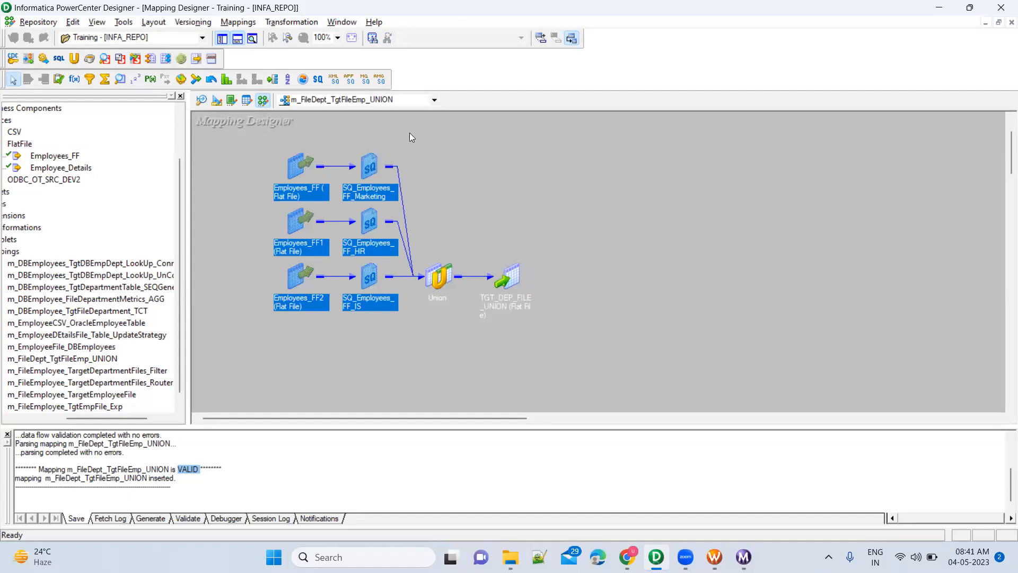
Compare the Router mapping's source with the Union mapping's three flat-file sources and source qualifiers
click(406, 100)
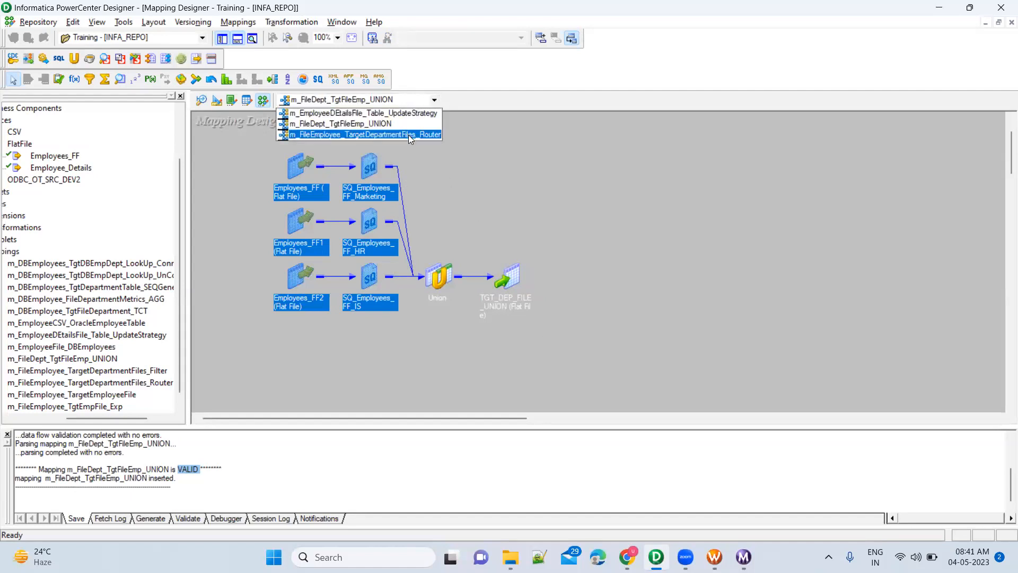
click(408, 135)
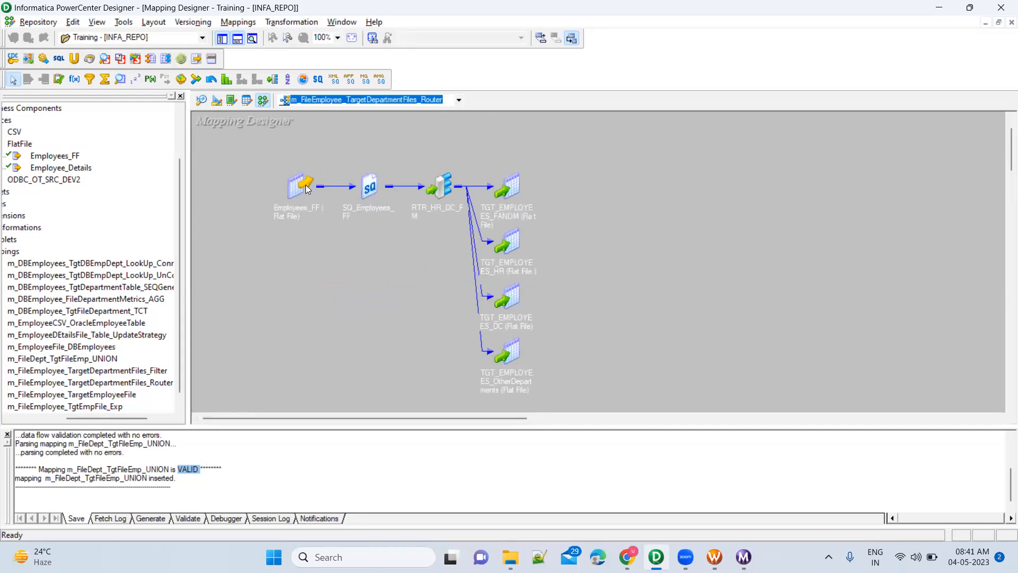
click(409, 101)
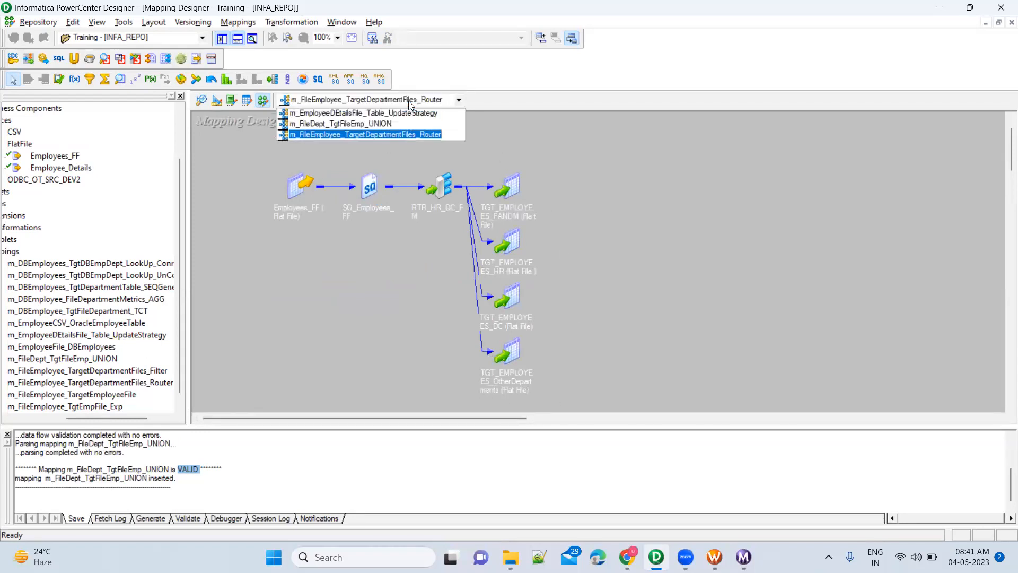
click(381, 124)
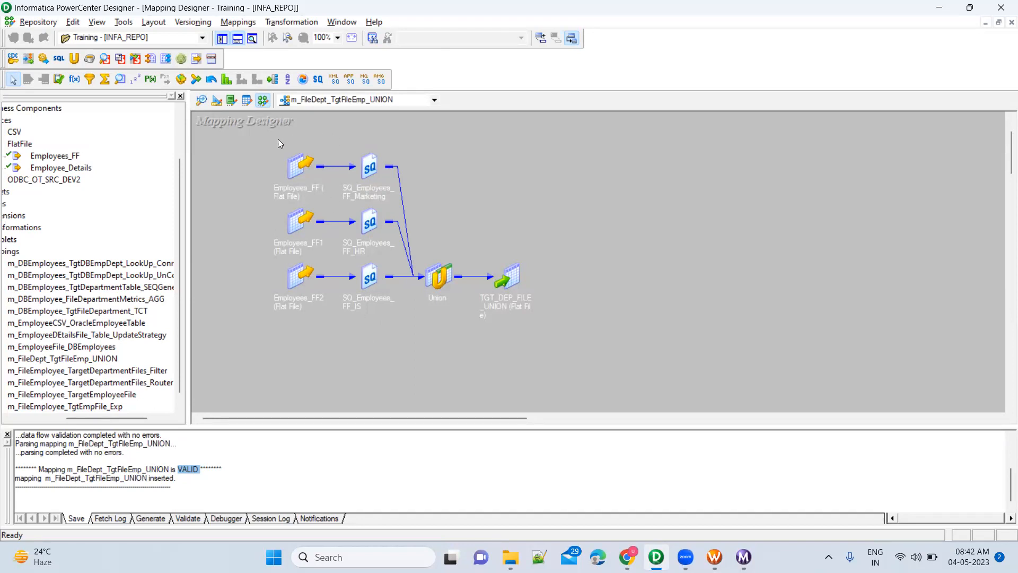
drag(268, 138, 350, 321)
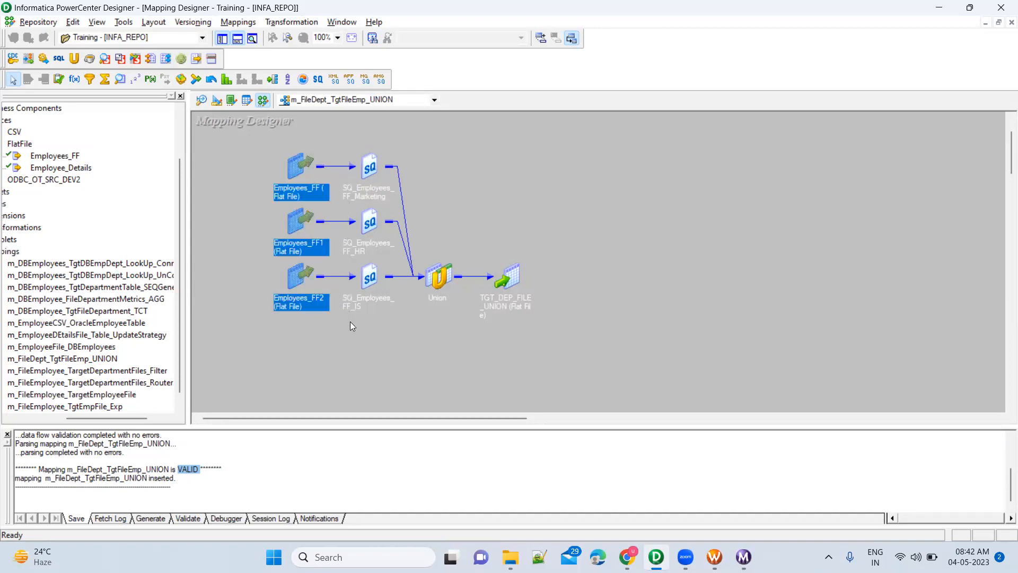
click(313, 343)
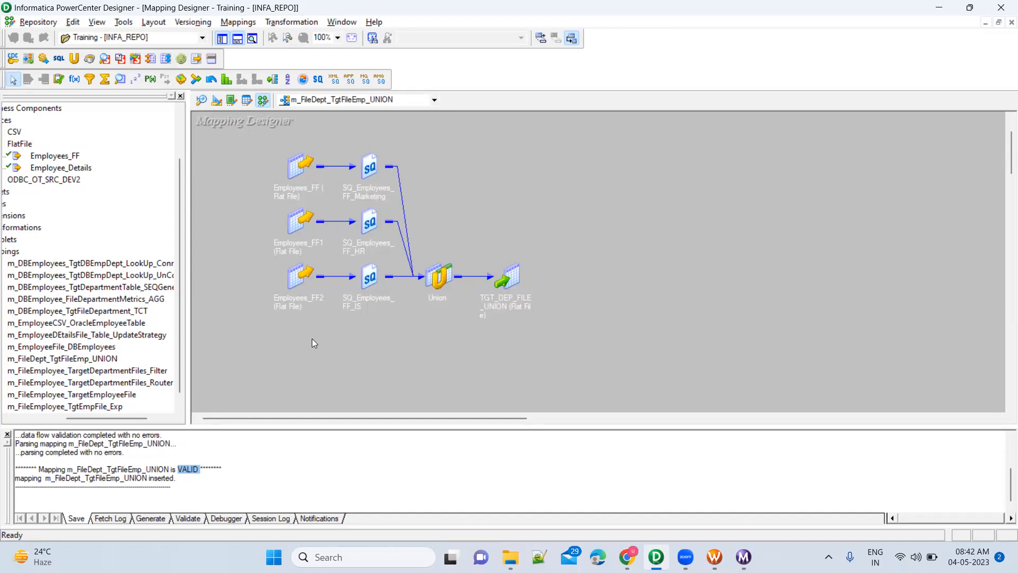
drag(264, 143, 399, 394)
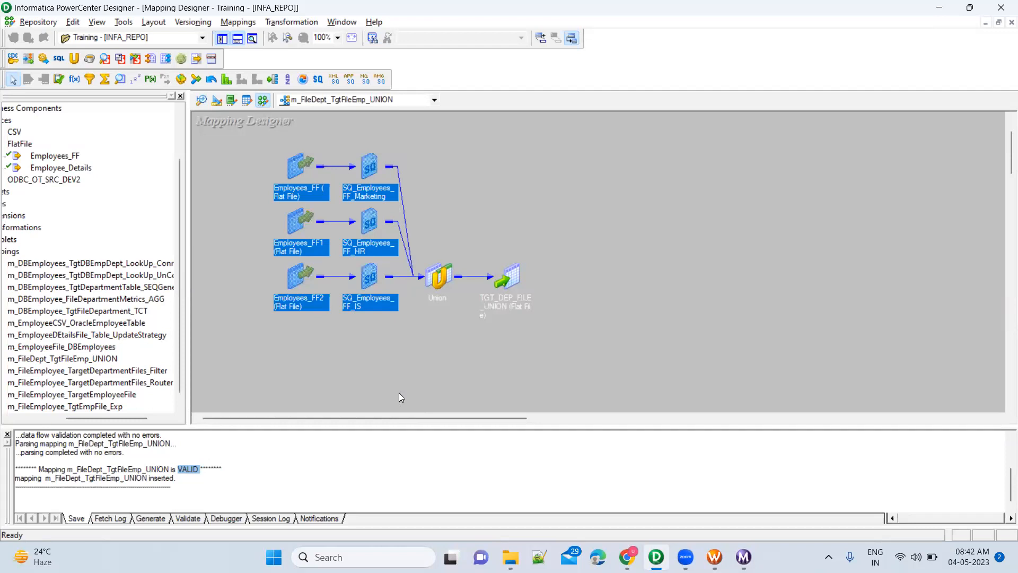
In Workflow Manager, inspect the SQ_Employees_FF_Marketing source file properties of the s_m_FileDept_TgtFileEmp_UNION session and cancel the dialog
click(714, 557)
double_click(370, 128)
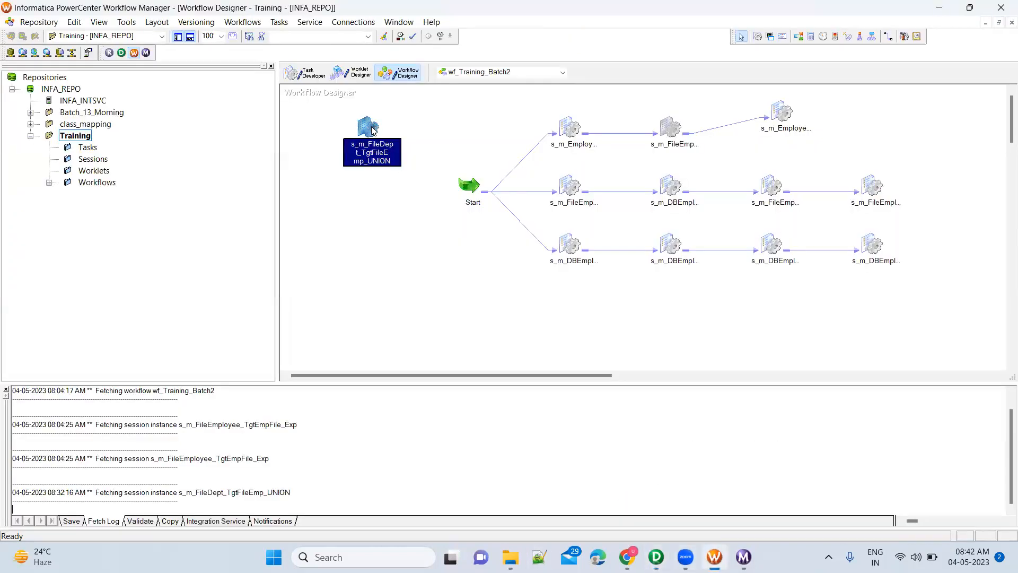
click(449, 130)
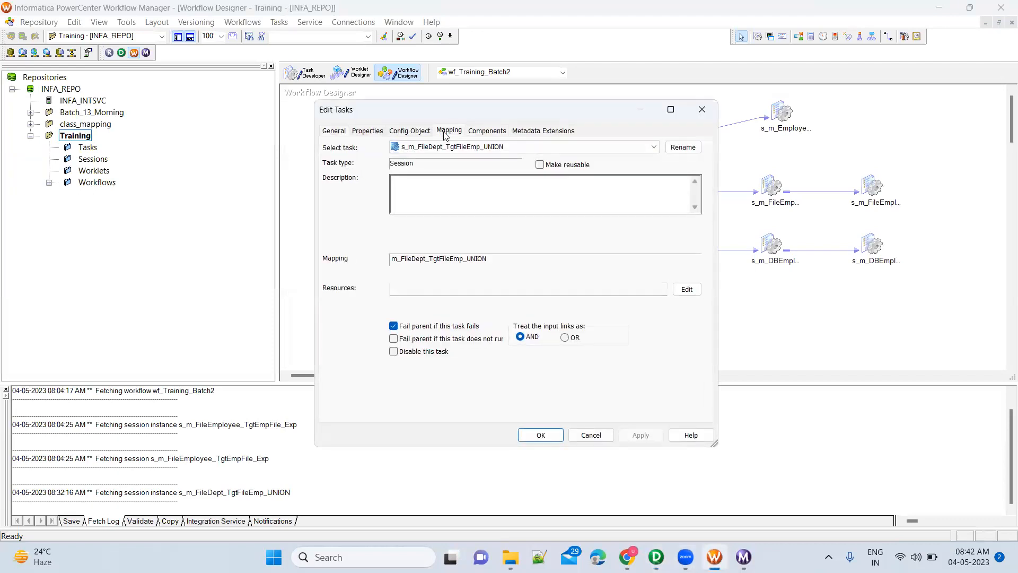
click(387, 229)
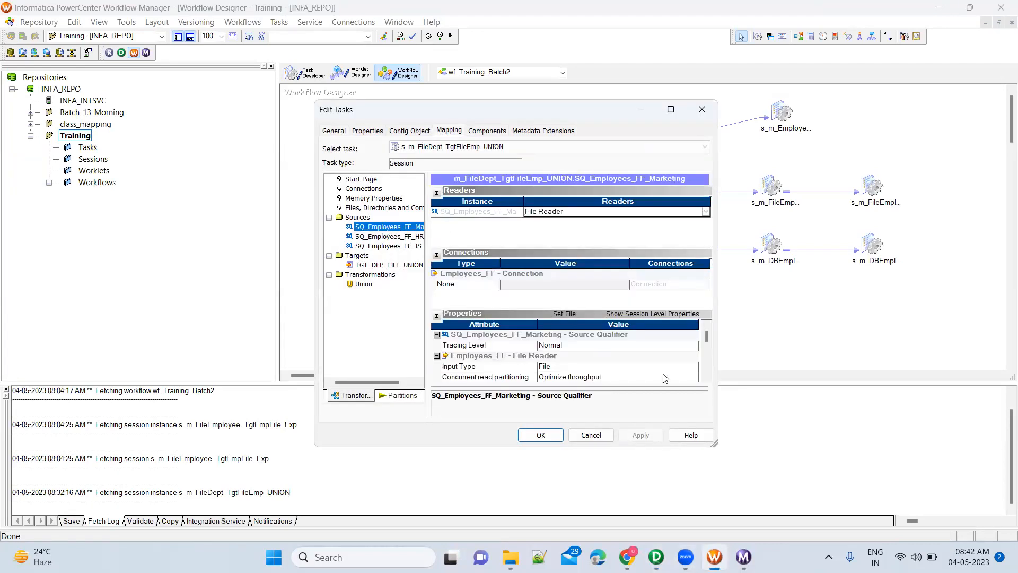
scroll(708, 381, down, 5)
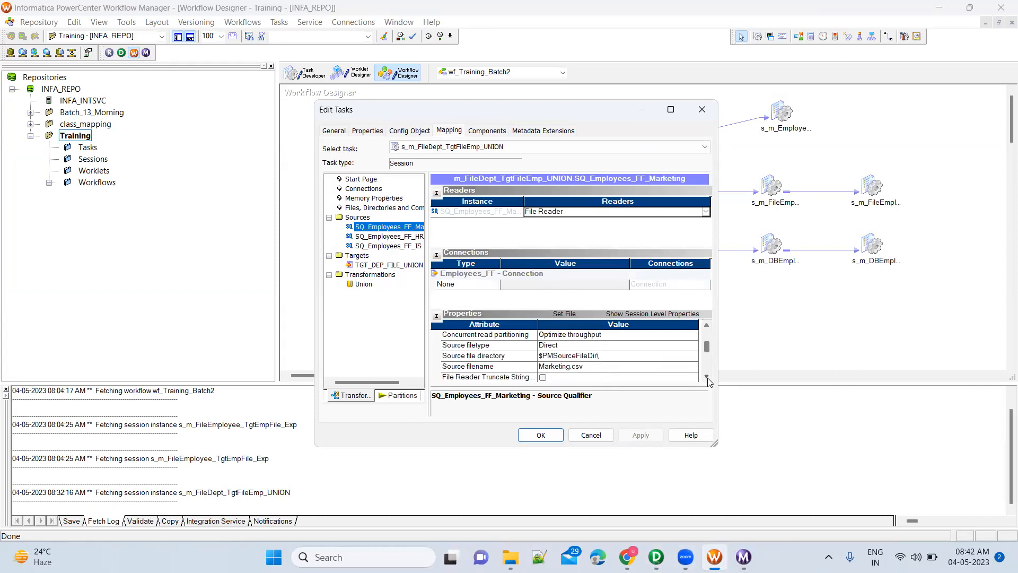
click(627, 346)
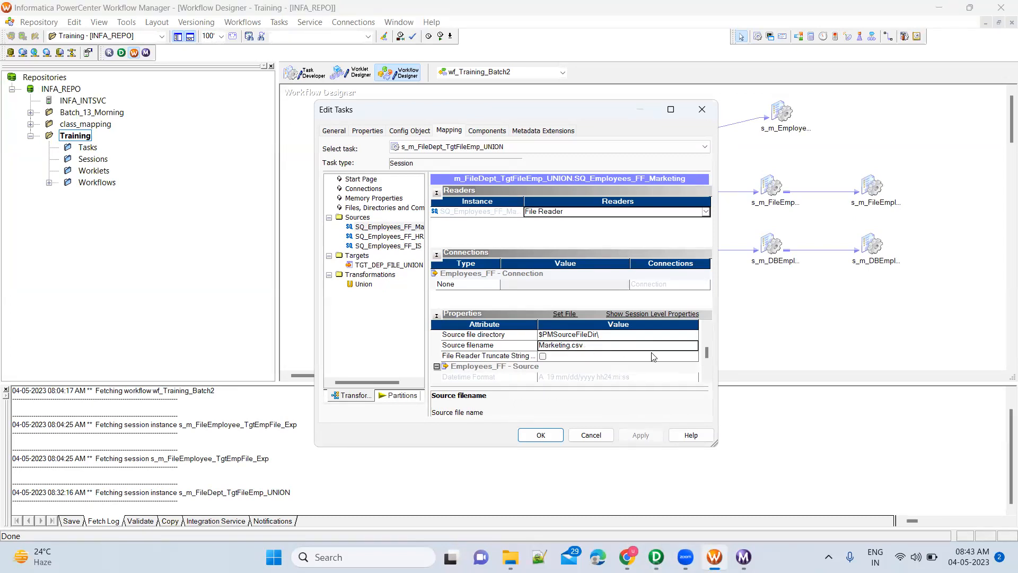
click(585, 437)
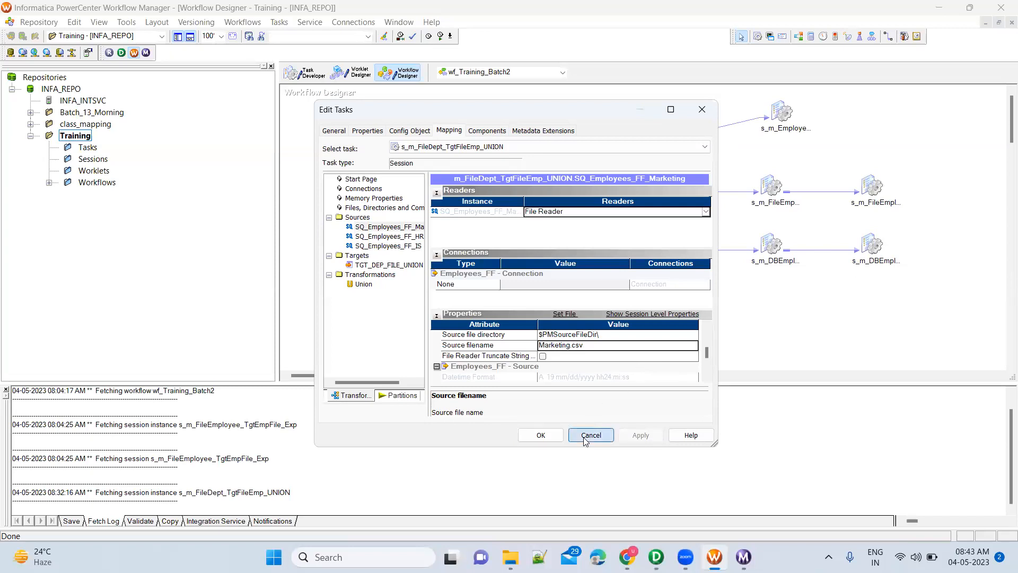
Switch back to PowerCenter Designer and highlight the three source pipelines feeding the Union transformation
mouse_move(656, 557)
click(656, 491)
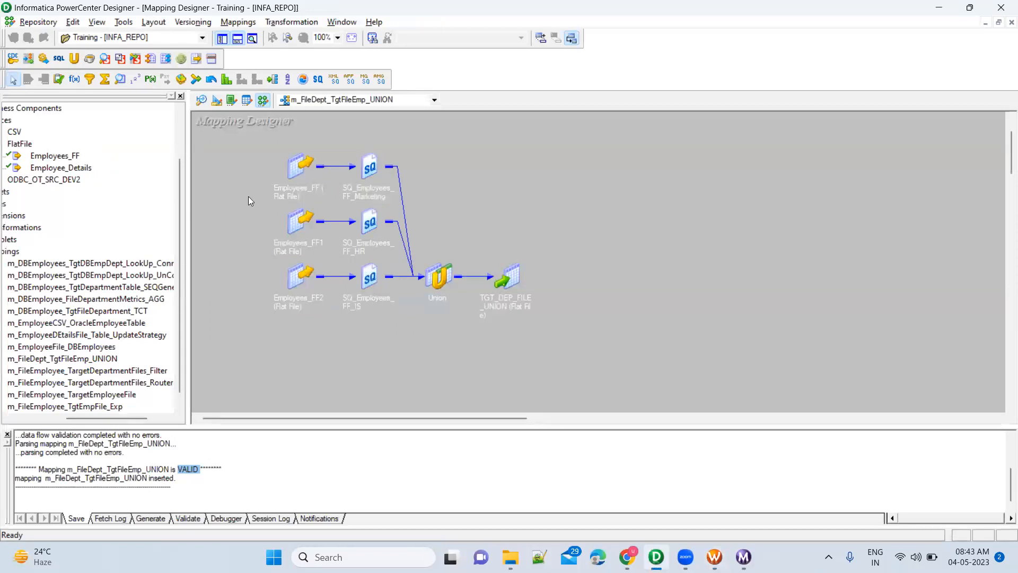
drag(248, 144, 405, 364)
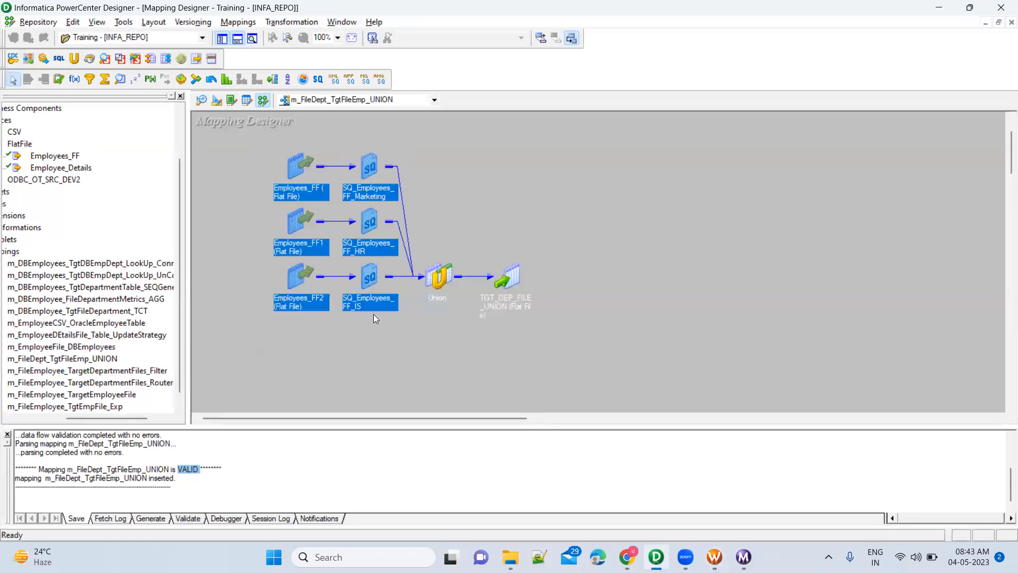
click(508, 212)
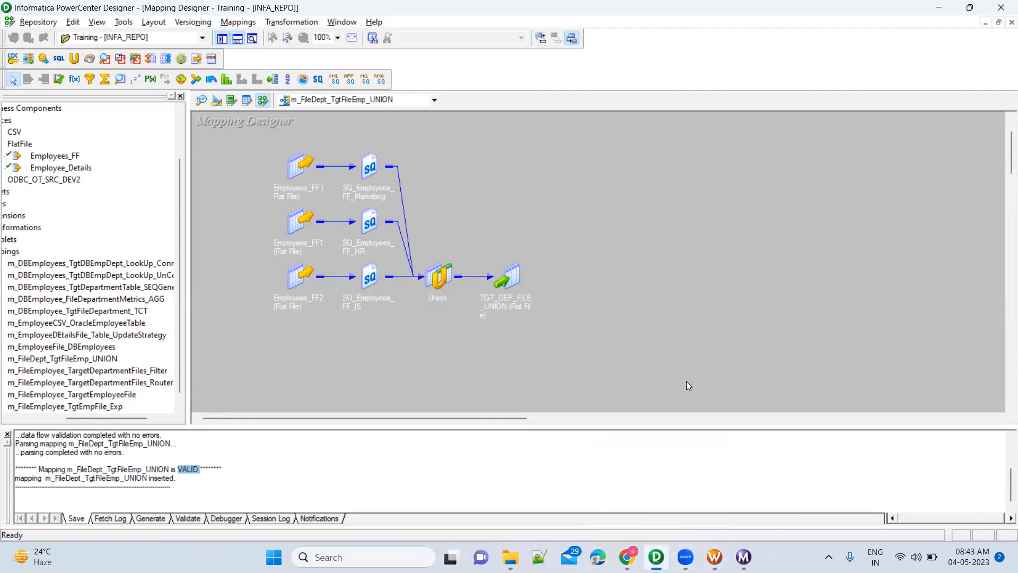
Open Notepad and write the heading "Union:" with the line "Combining the data from multiple files"
key(super)
text(note)
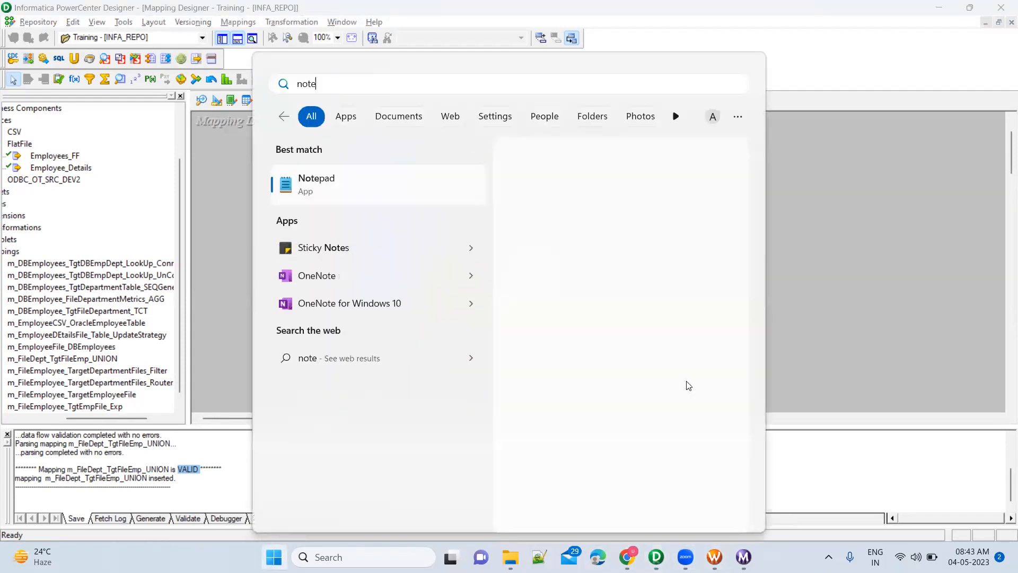
key(Return)
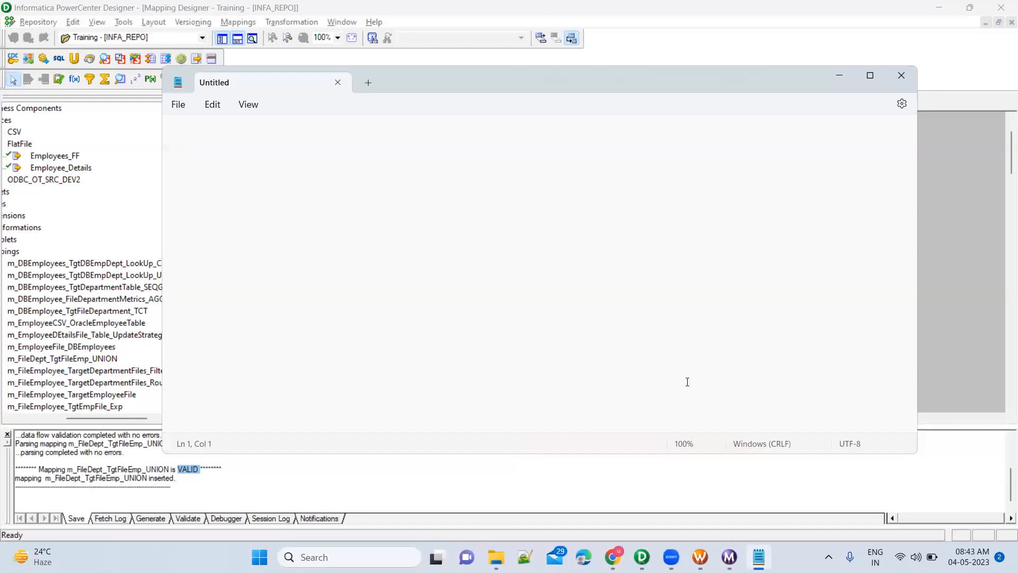
text(Union: )
text(Combining the)
text( data from)
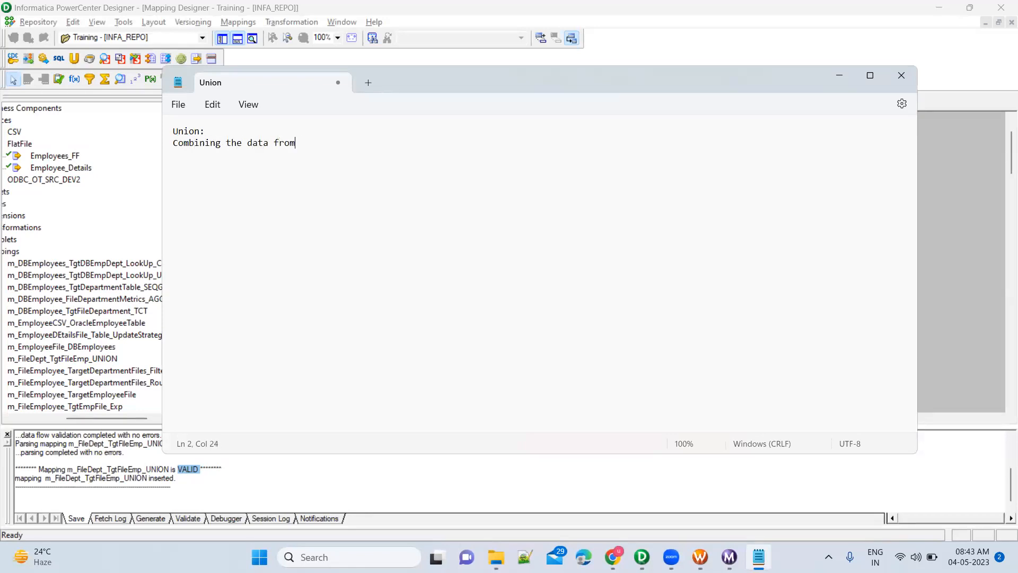
text( multiple files)
Add a "Requirement:" section to the note reading "combine the data from 3 different departments into a file"
key(Return)
key(Return)
text(Requirement)
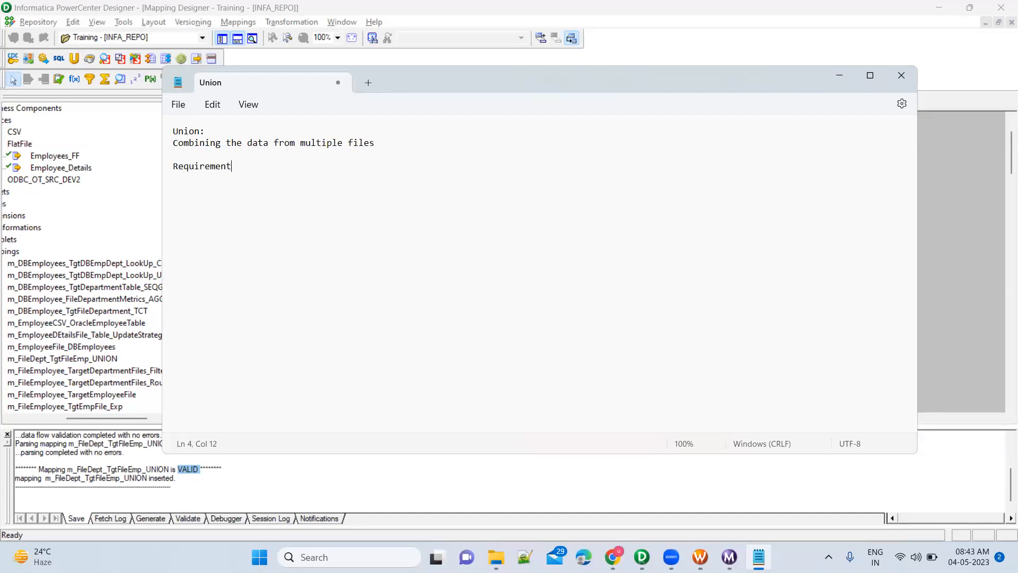
text(: combine the dta)
key(BackSpace)
key(BackSpace)
text(ata from 3 dif)
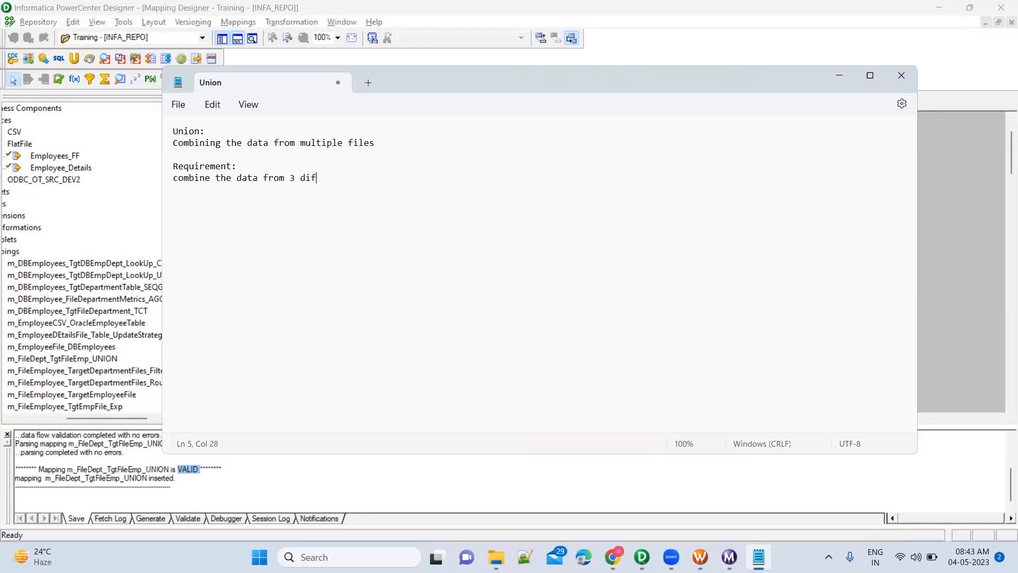
text(ferent departments into a file)
key(Return)
key(Return)
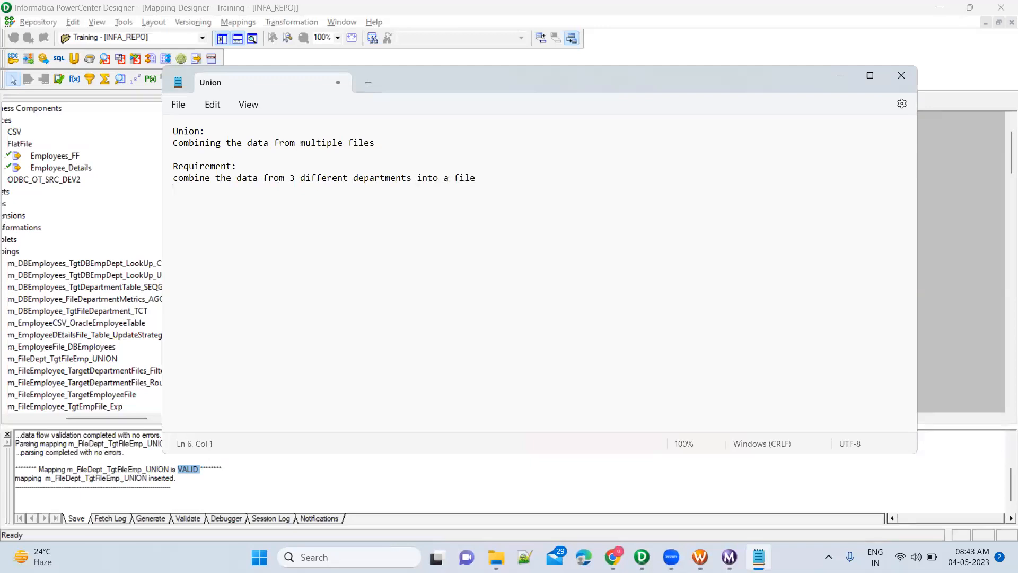
Add "How to achieve:" with "a. Create 3 sources", "b. link them to UNion" and "c. link it to Target", and return to Designer
text(How to achieve:)
key(Return)
text(a. Create 3 sources)
key(Return)
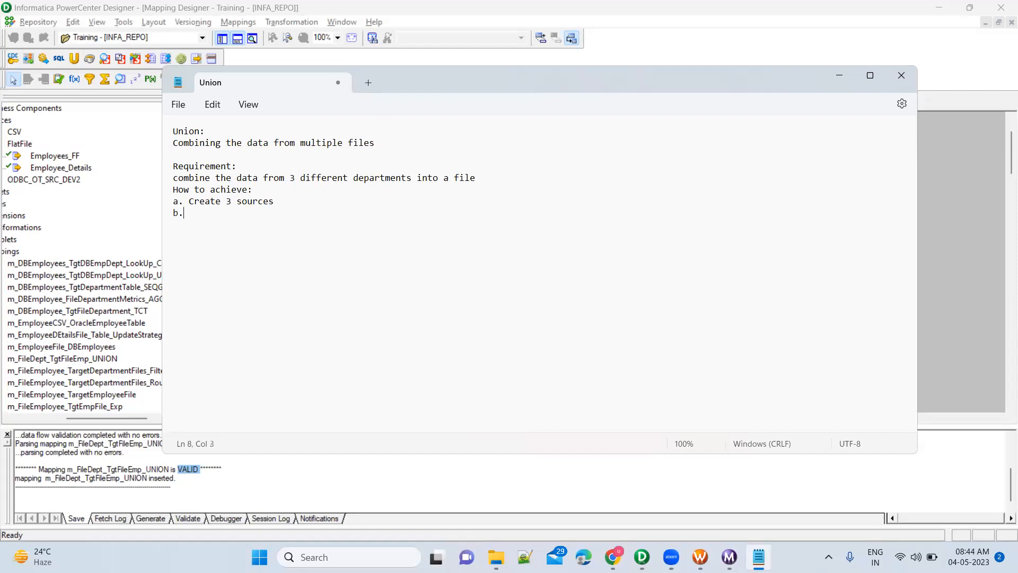
text(b. link them to UN)
text(ion)
text(c. link i)
text(t to Ta)
text(rget)
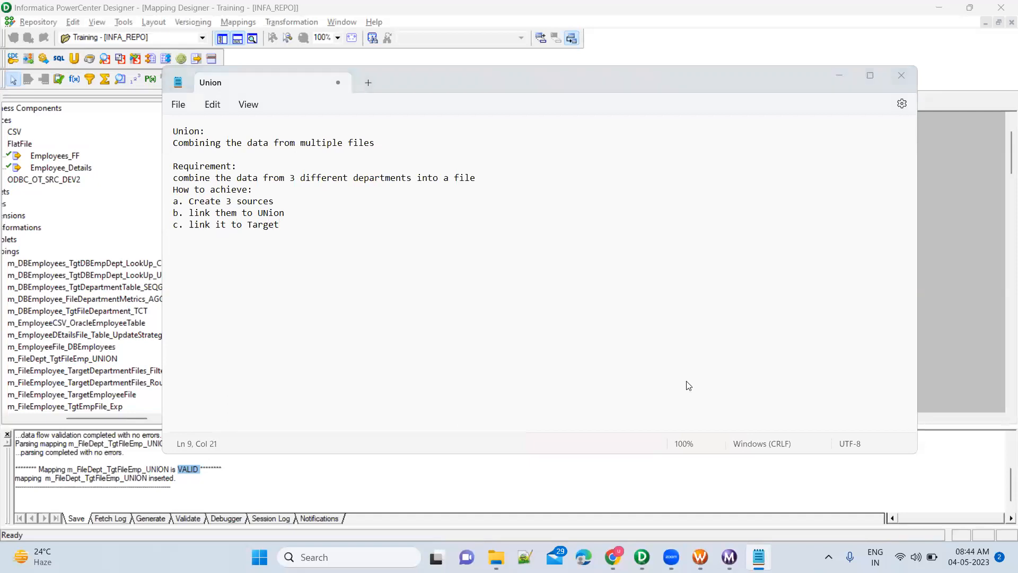
key(alt+Tab)
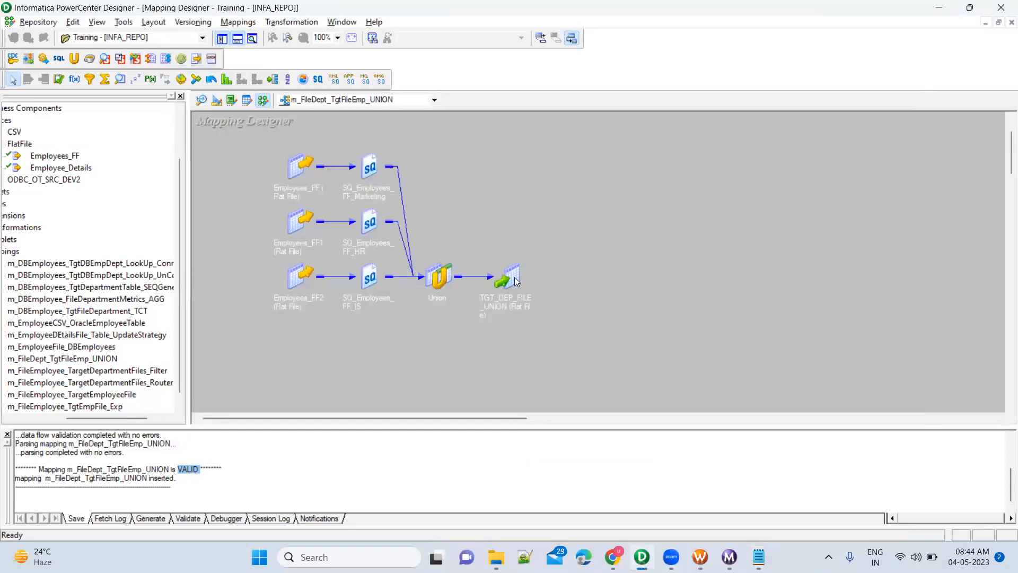